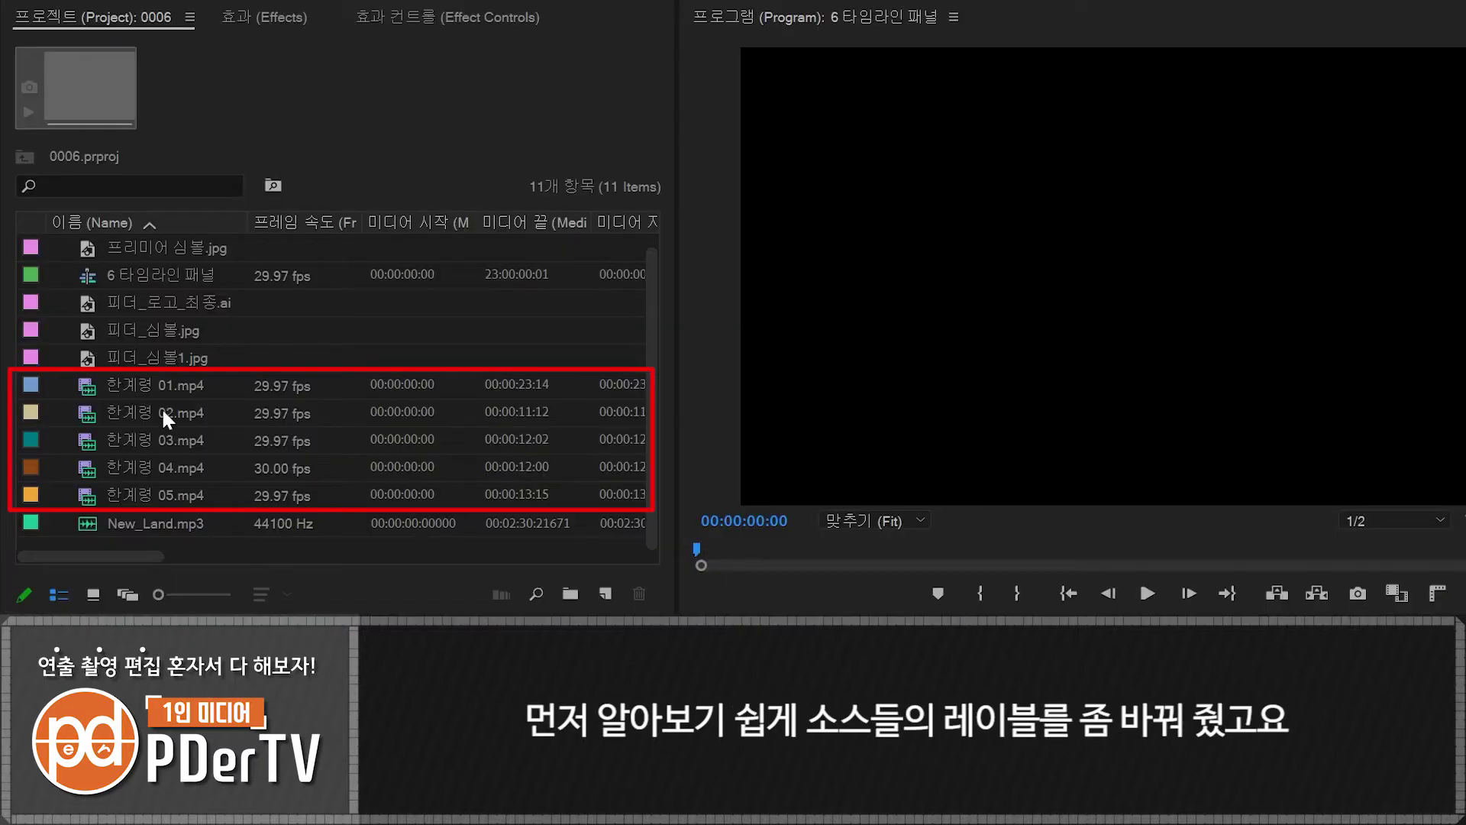
Step: Place the clip 한계령 01.mp4 from the project at the very start of the sequence on tracks V1 and A1
left_click(143, 382)
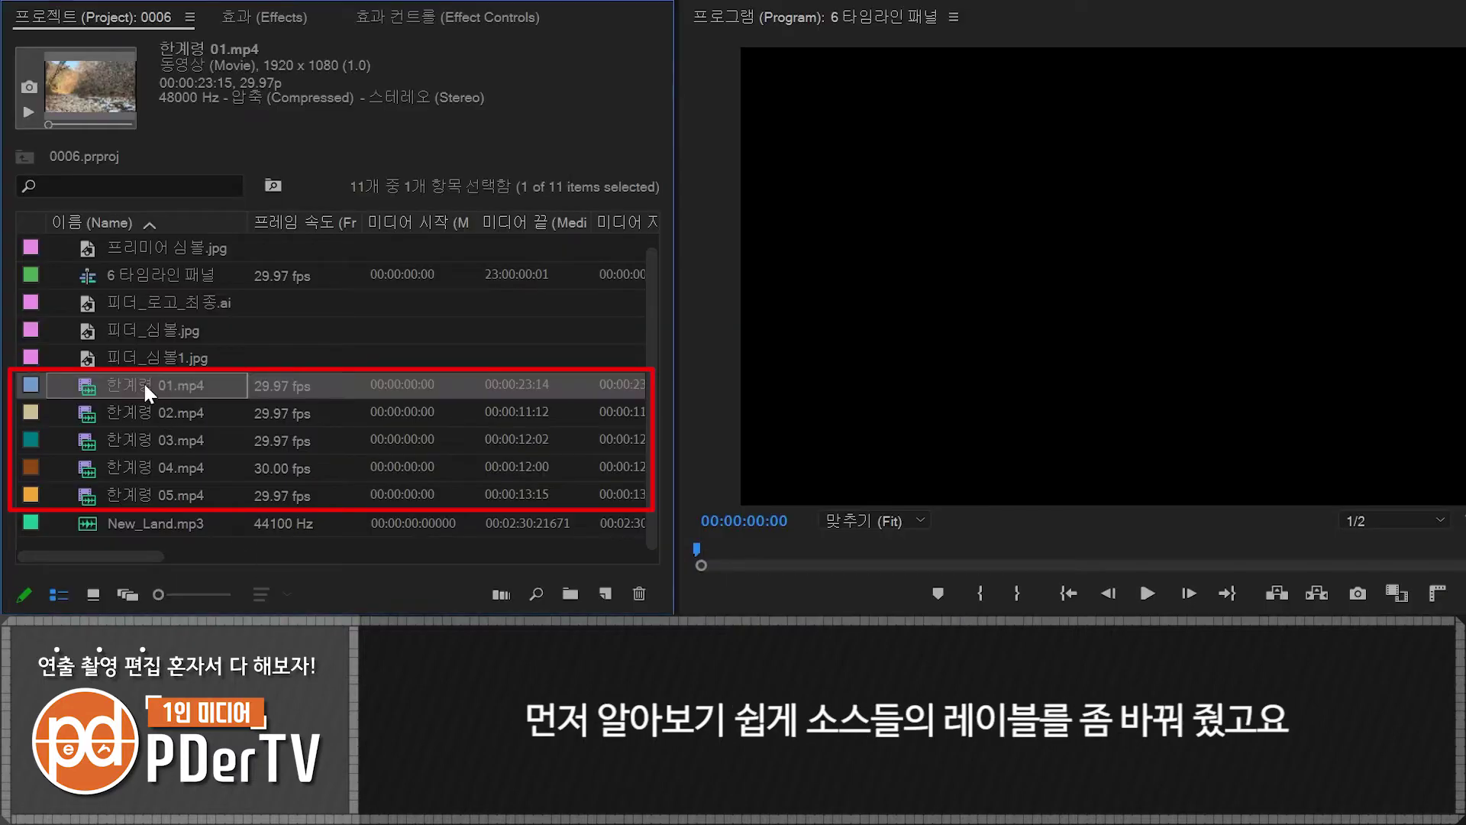
left_click(156, 487, "shift")
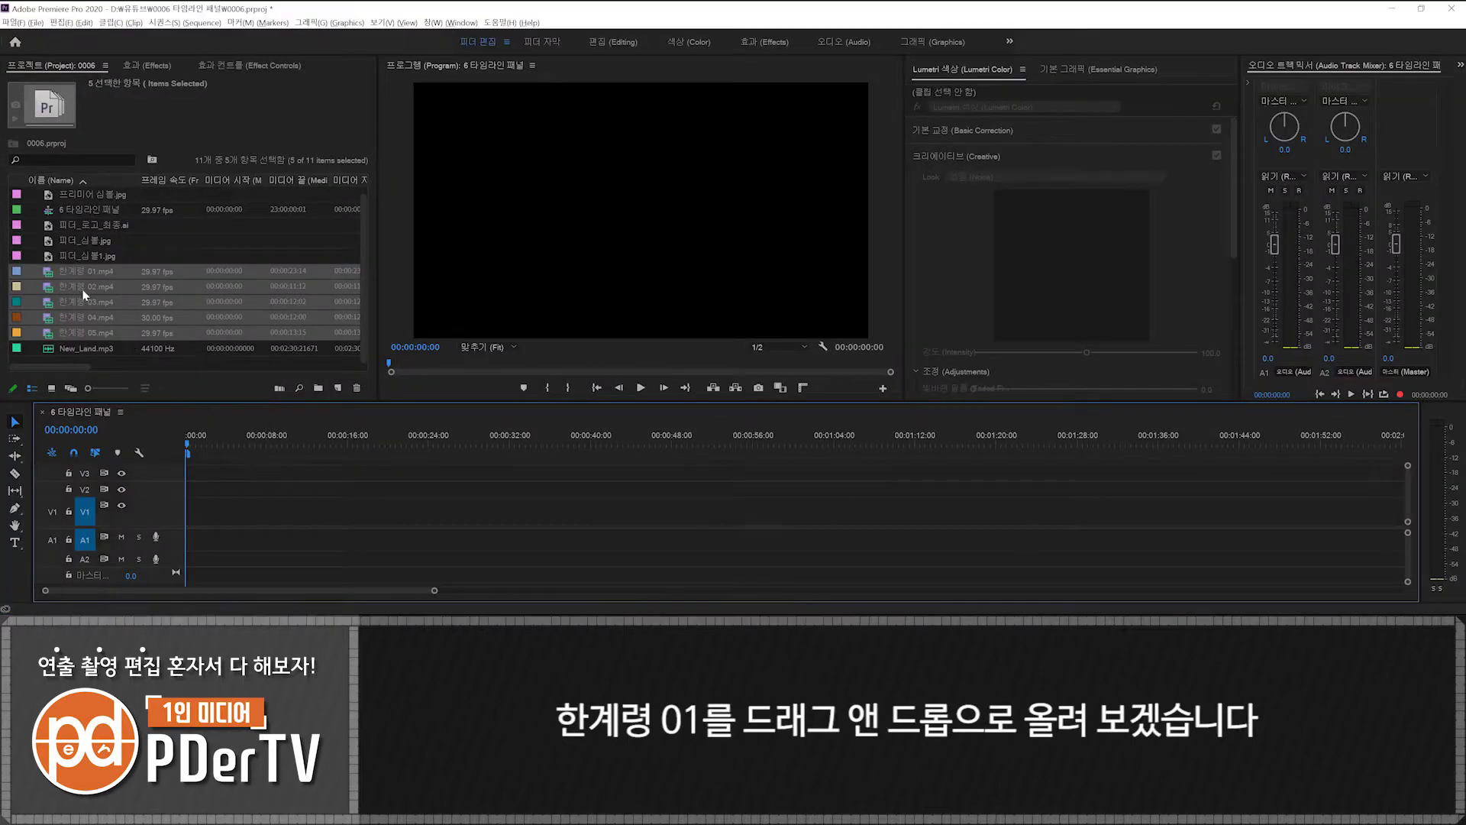
left_click(76, 271)
left_click_drag(42, 269, 128, 348)
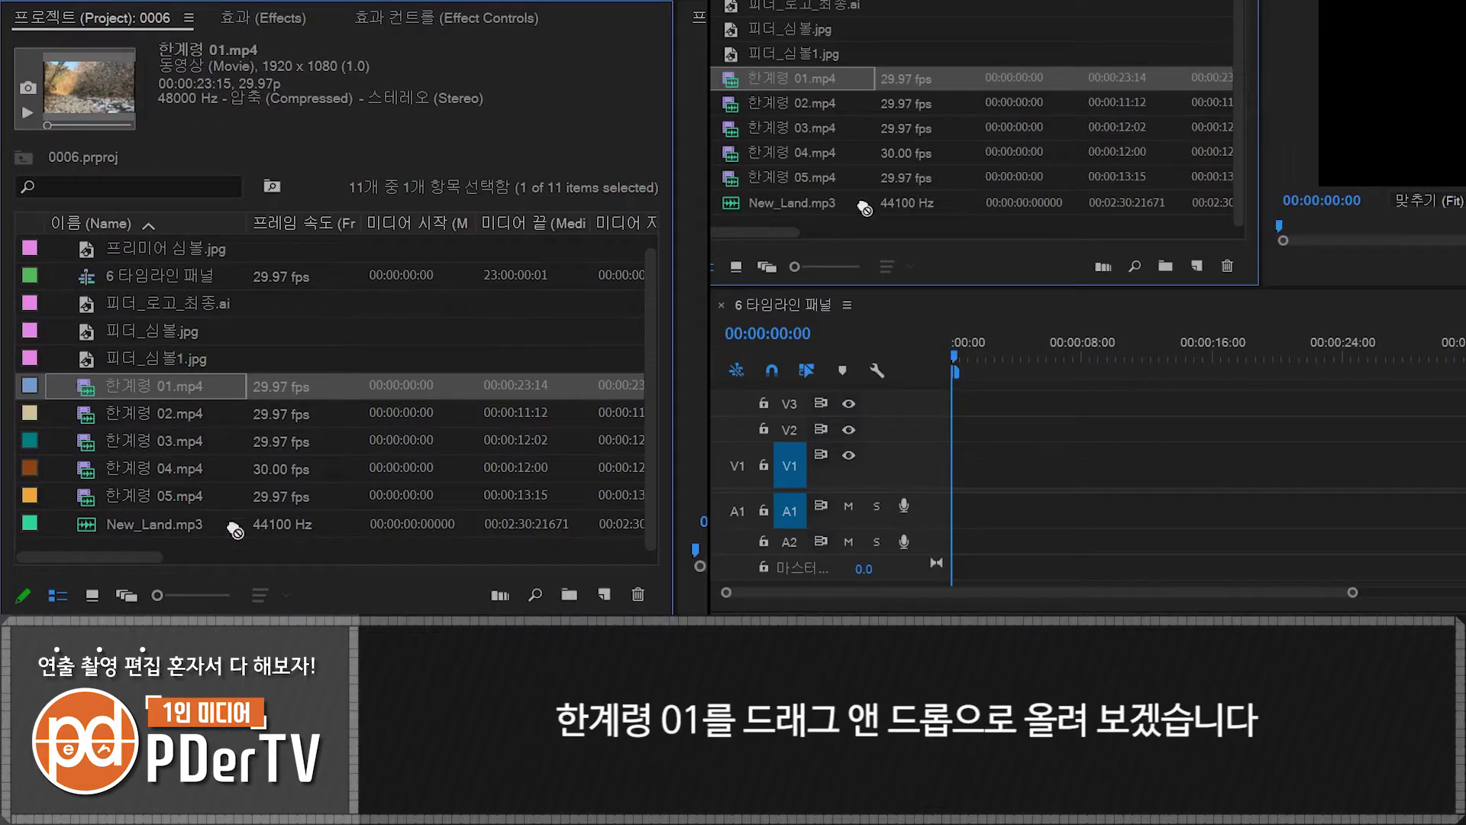
left_click_drag(235, 530, 1069, 466)
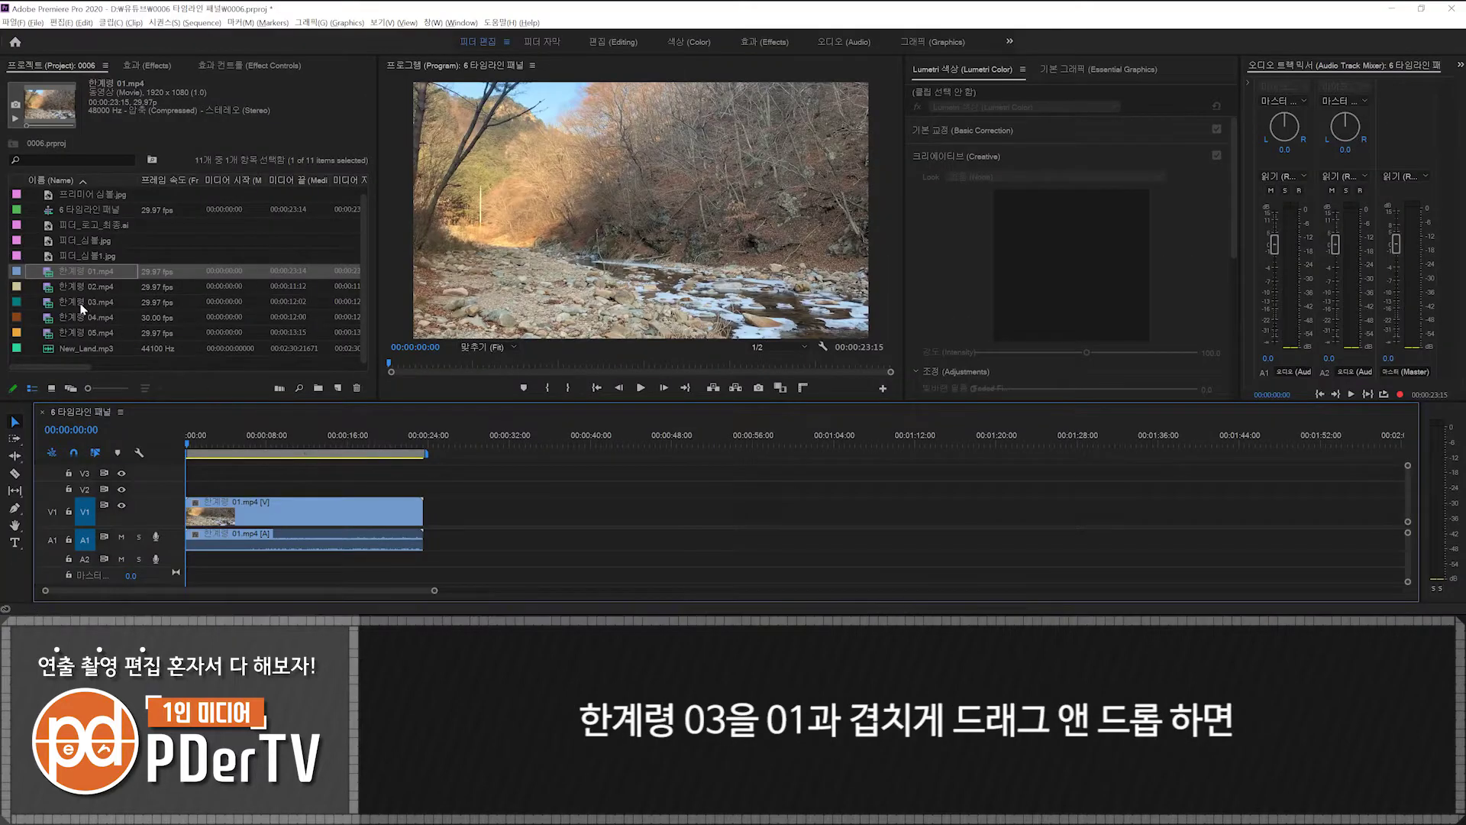
Step: Overwrite the end of the 한계령 01 clip on V1 with 한계령 03.mp4, starting at about 00:00:14:23
left_click(115, 445)
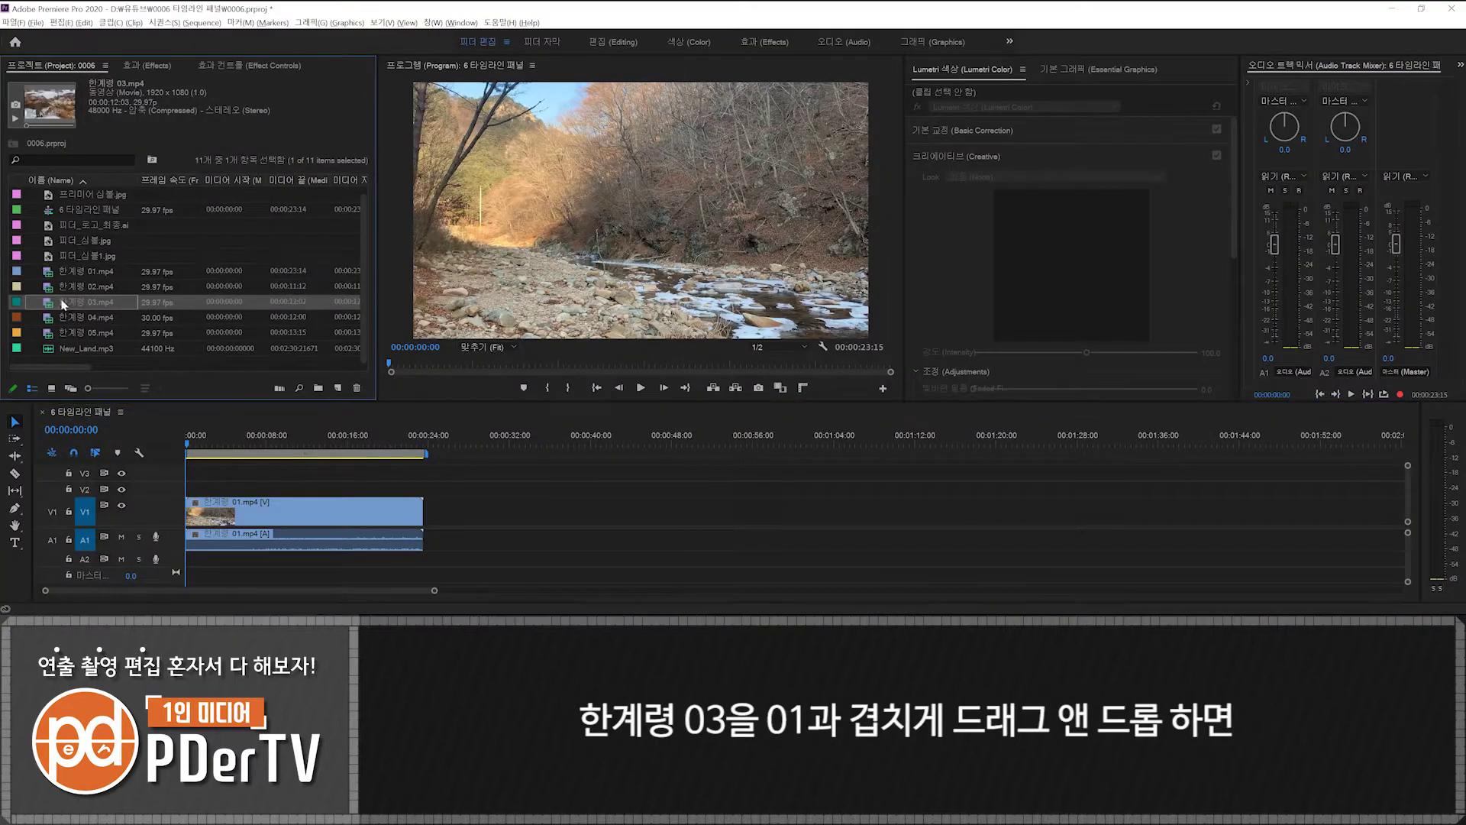
left_click_drag(64, 304, 336, 510)
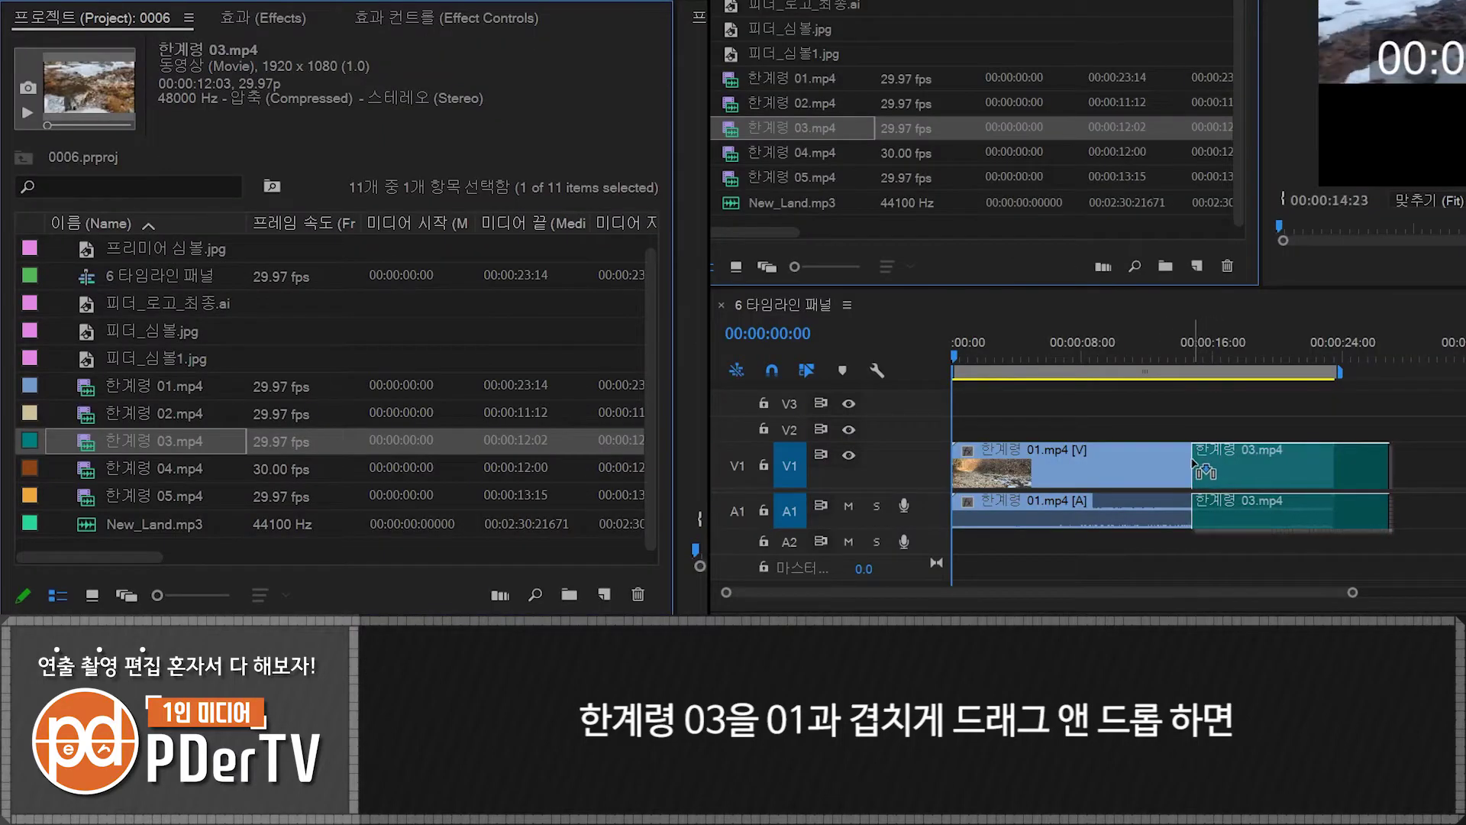
left_click_drag(1195, 462, 1195, 463)
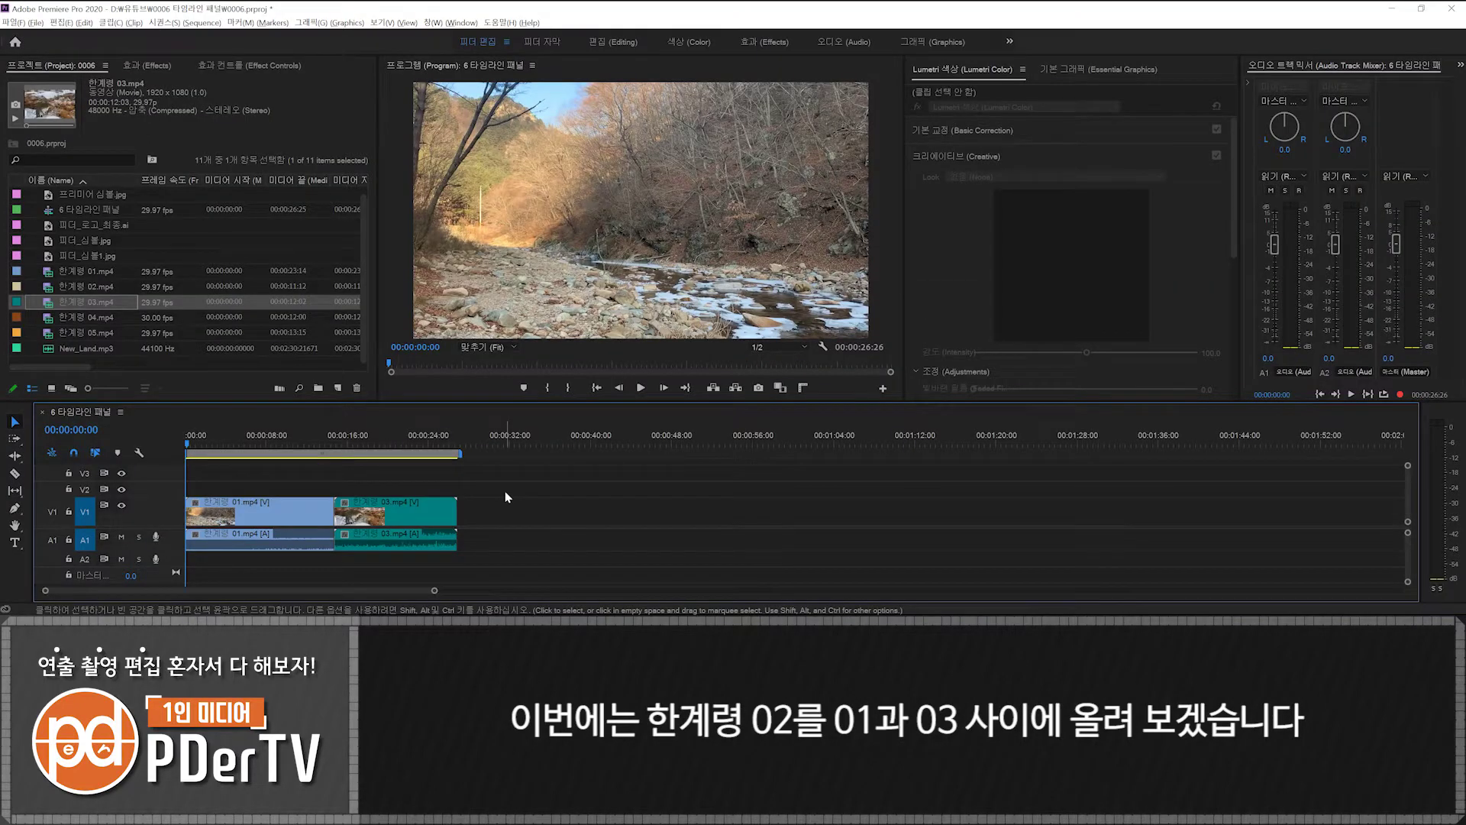
Step: Insert 한계령 02.mp4 between clips 01 and 03 without overwriting, and append 한계령 05.mp4 directly after clip 03
left_click(48, 285)
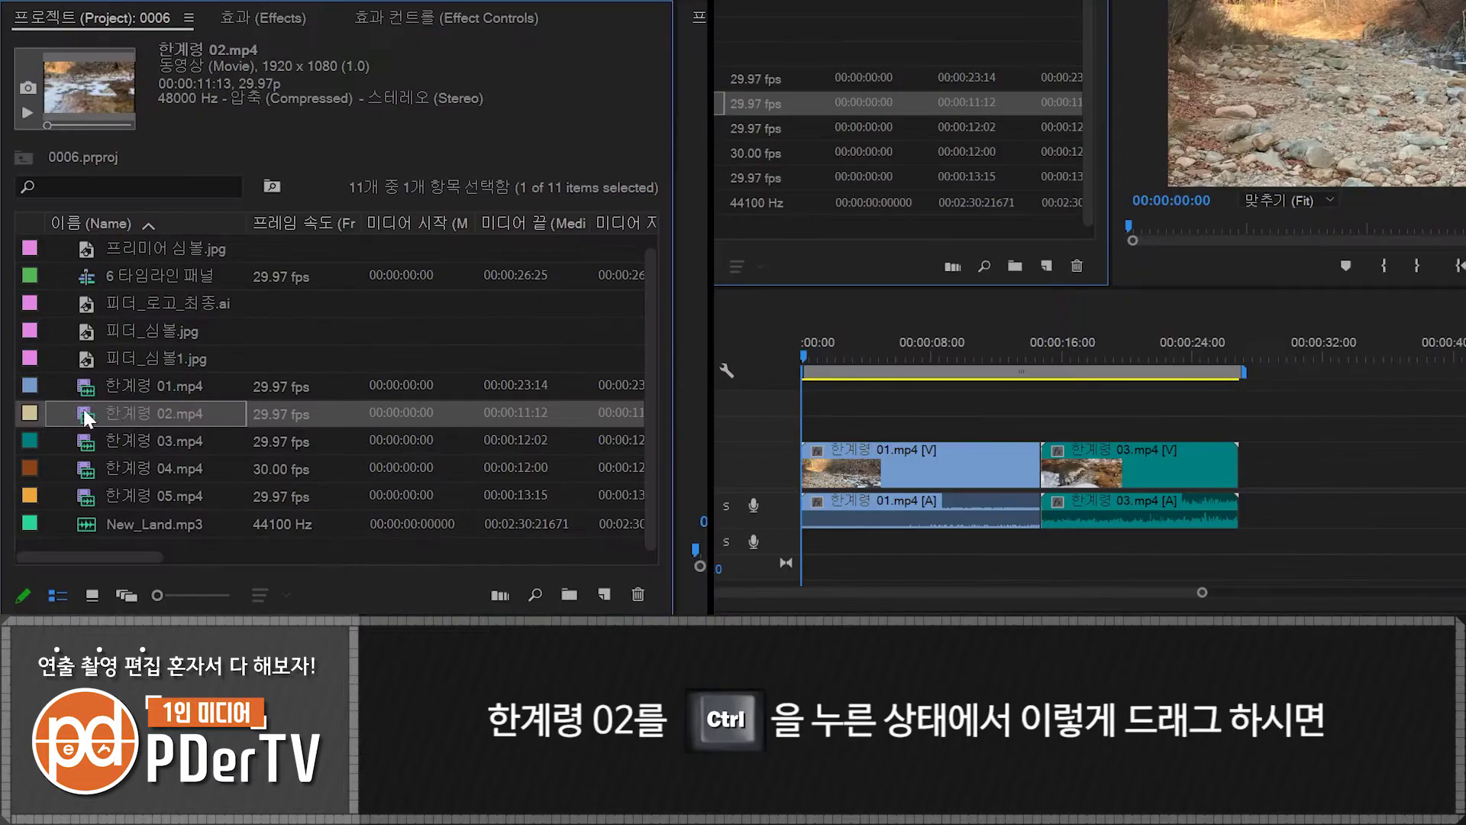
left_click_drag(83, 406, 1040, 453)
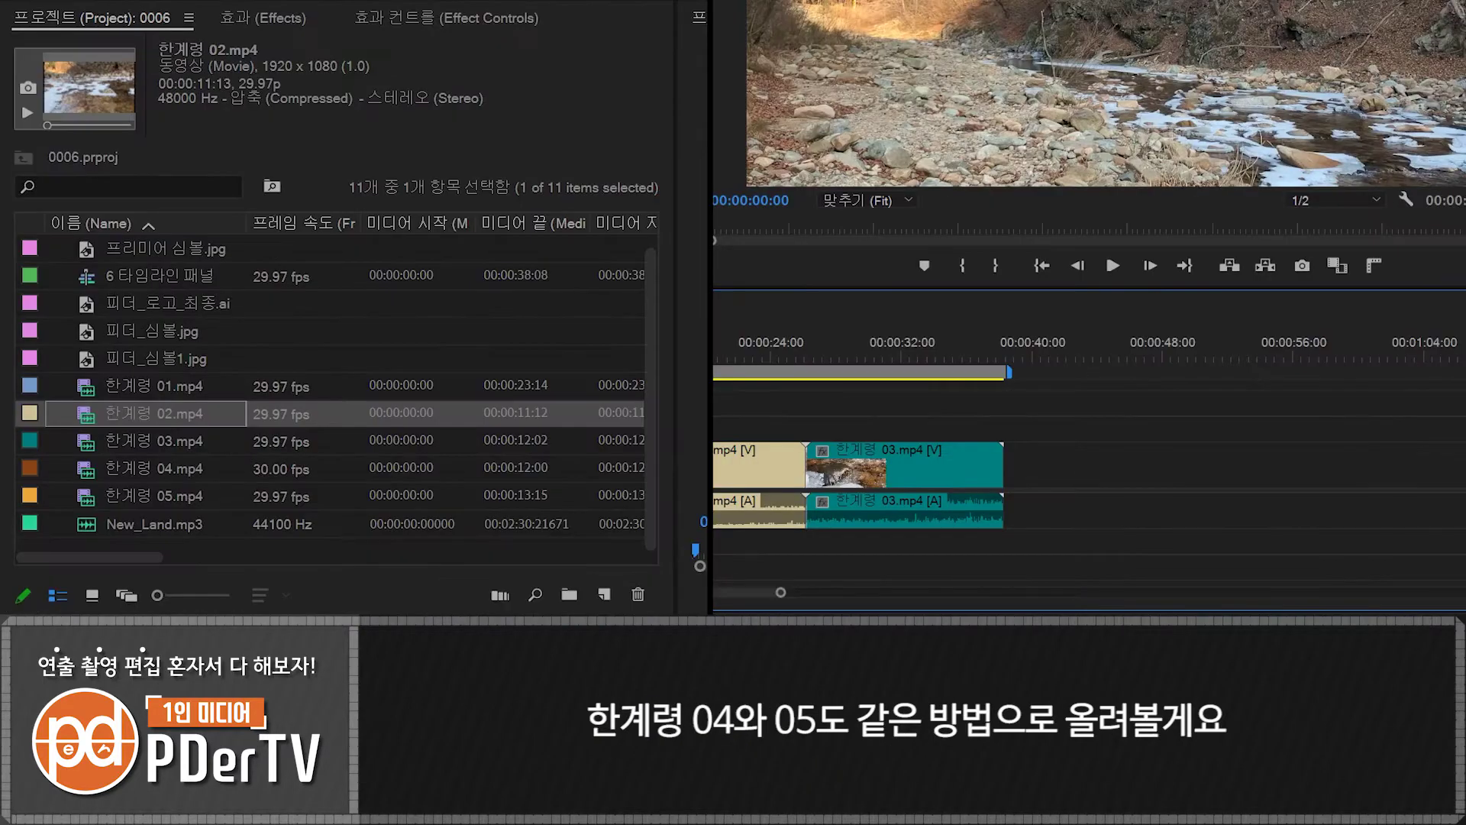
left_click_drag(146, 505, 1028, 460)
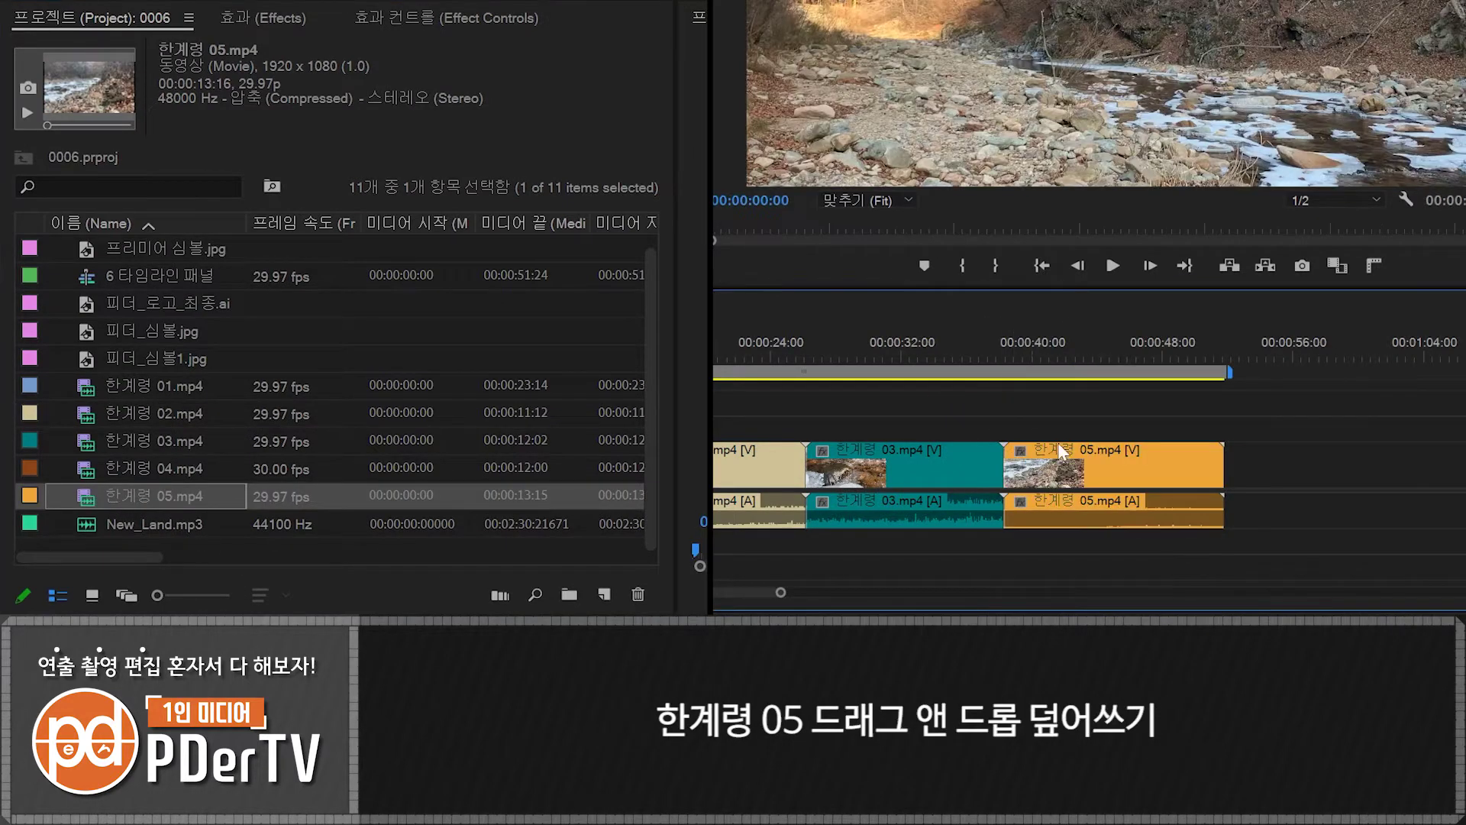
Step: Insert 한계령 04.mp4 between clips 03 and 05, and replace the 05 clip in the timeline with 한계령 01.mp4
left_click_drag(144, 469, 1030, 439)
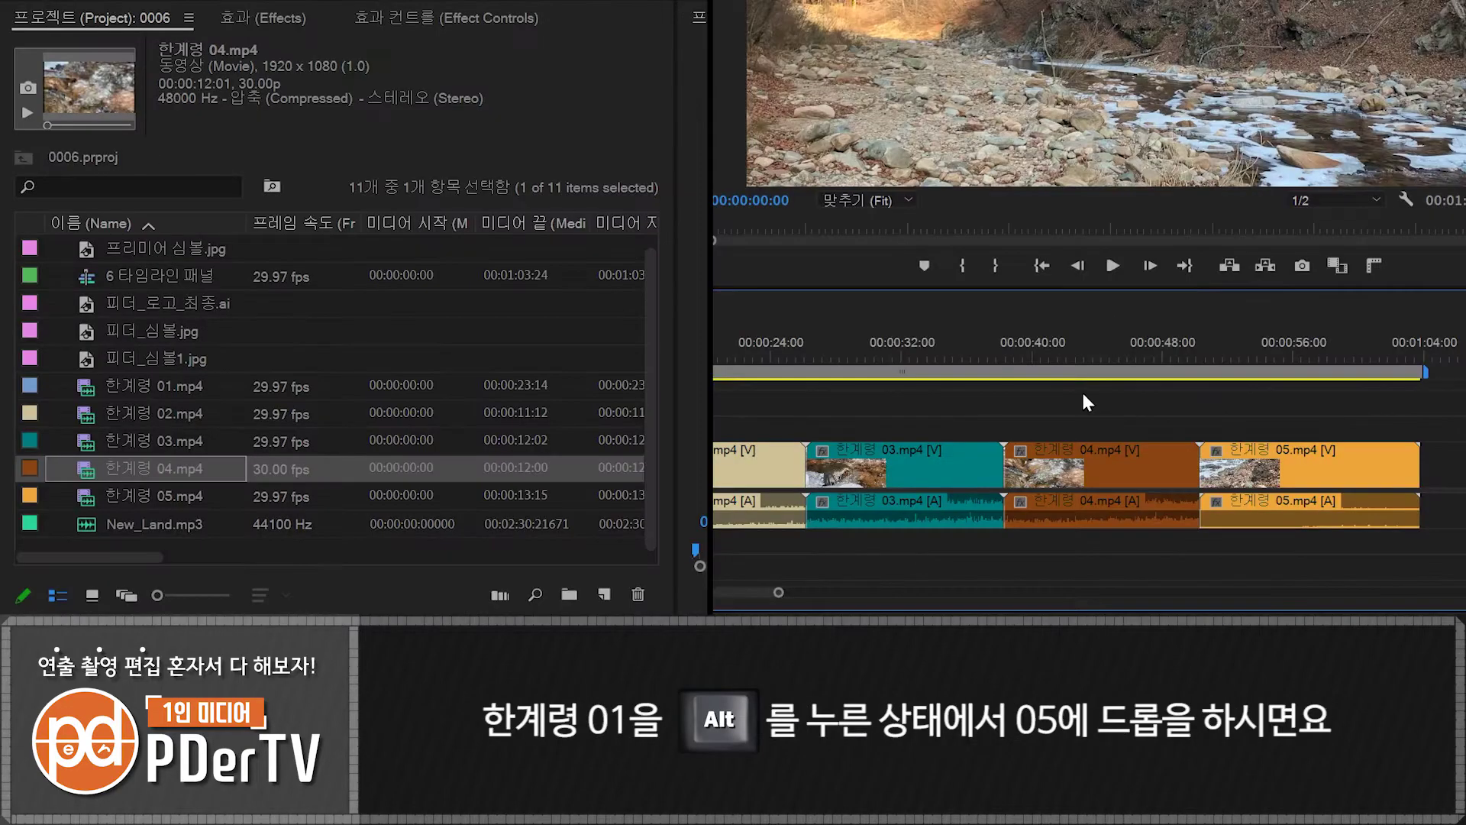
left_click(93, 271)
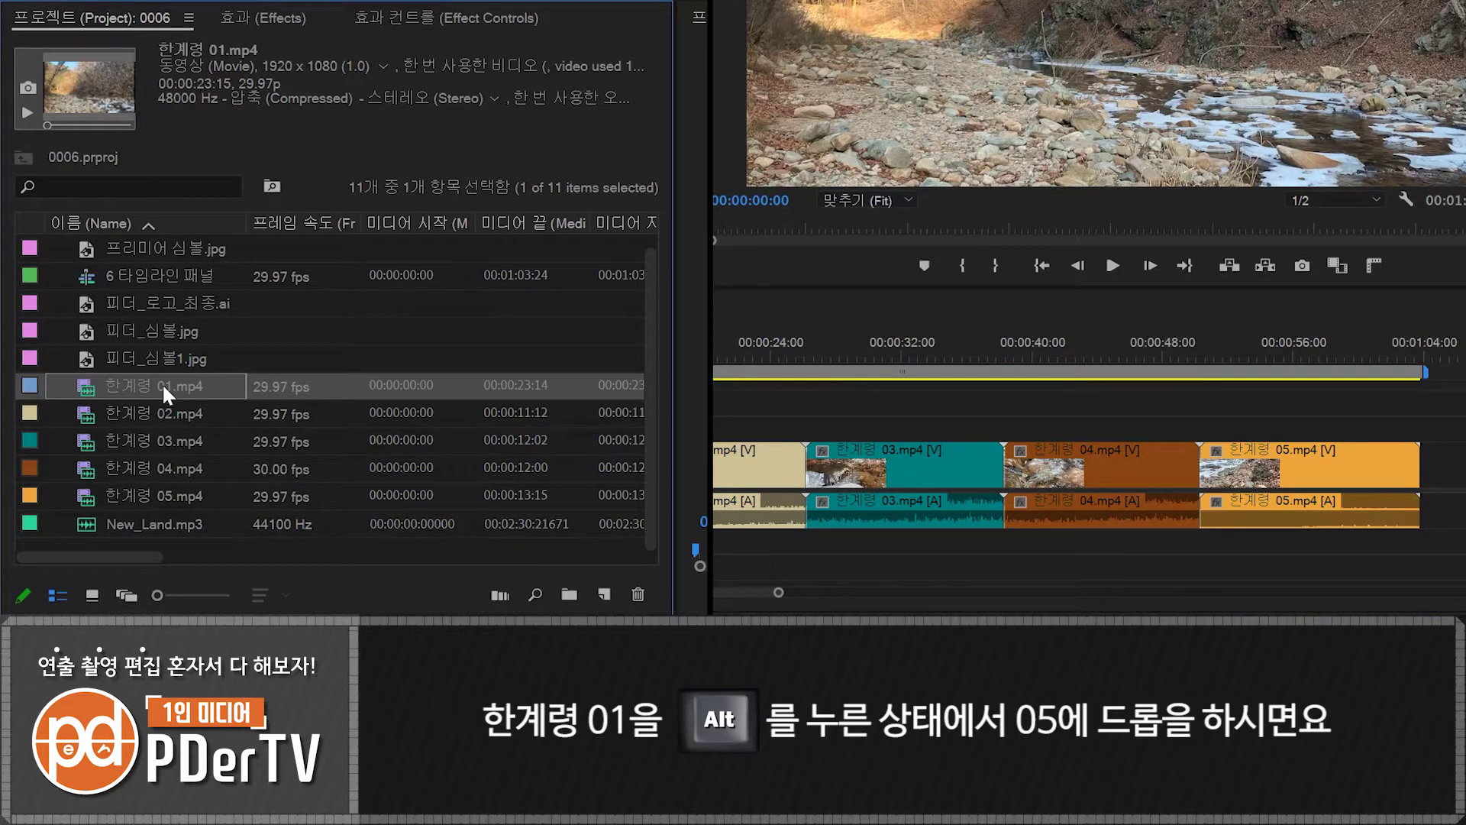
left_click_drag(162, 383, 1274, 468)
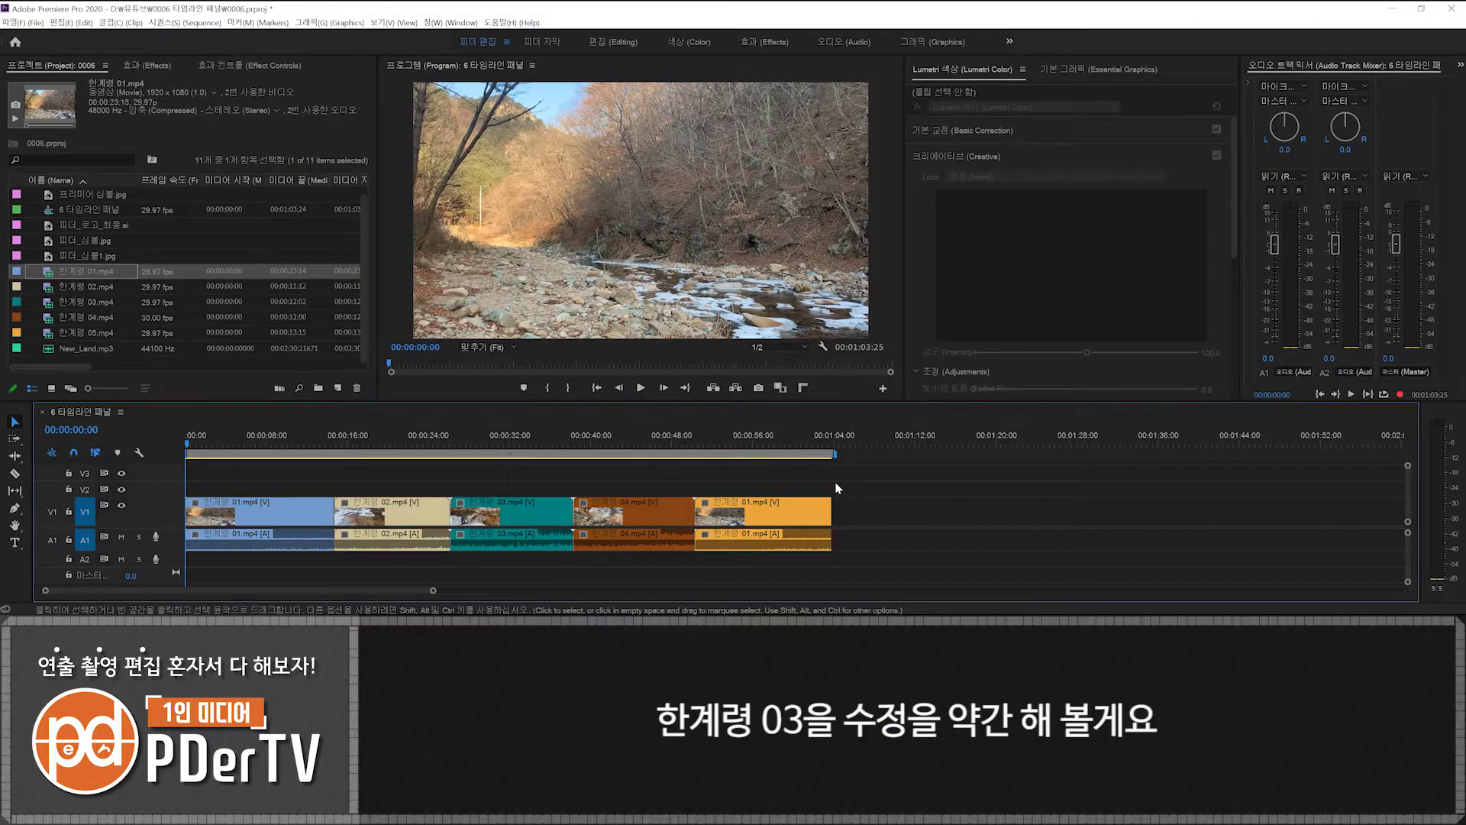
Step: Set the 한계령 03 timeline clip's Scale to 70 and its Rotation to 30 degrees
left_click(525, 502)
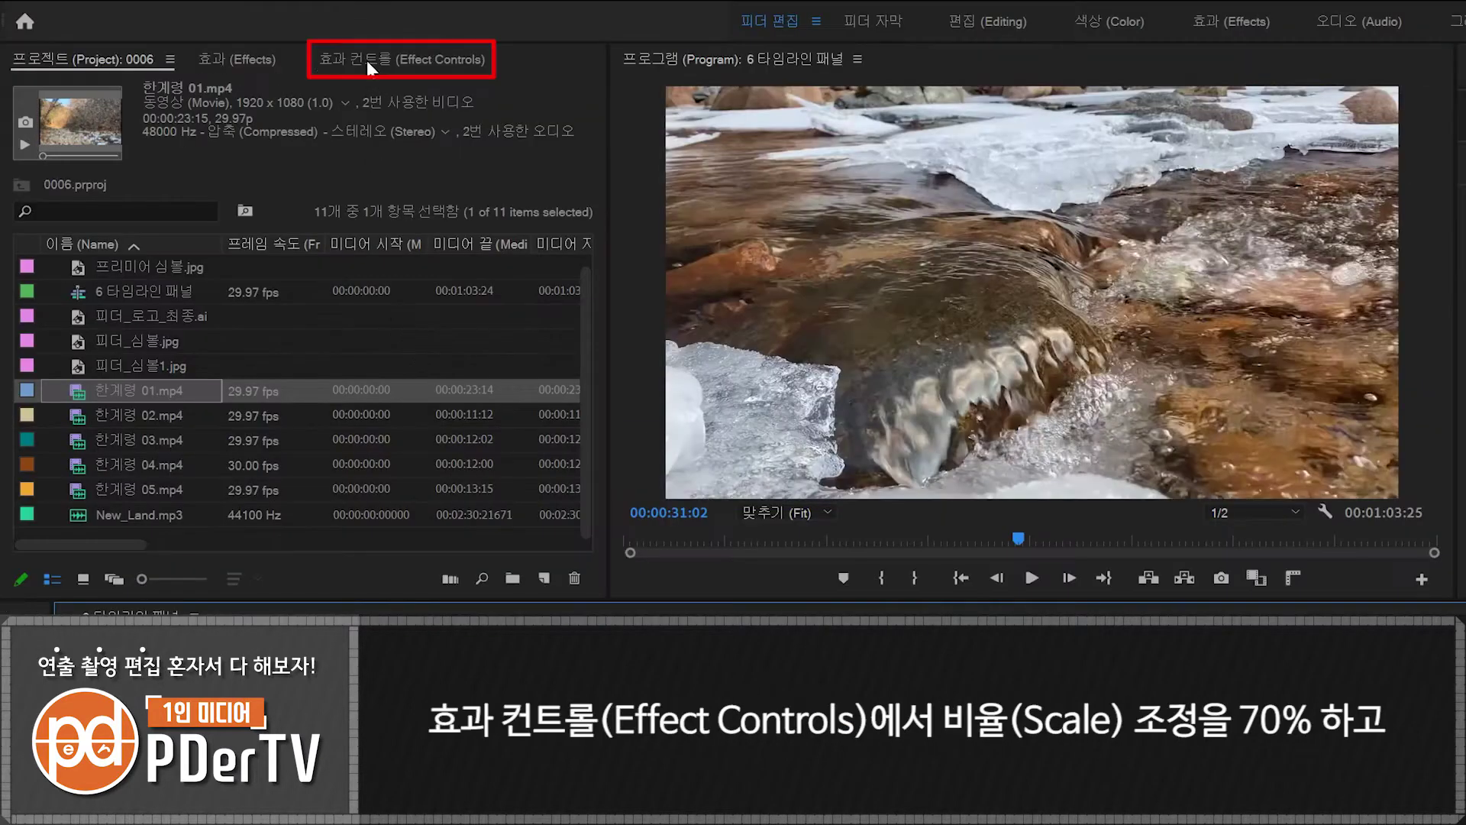
left_click(250, 65)
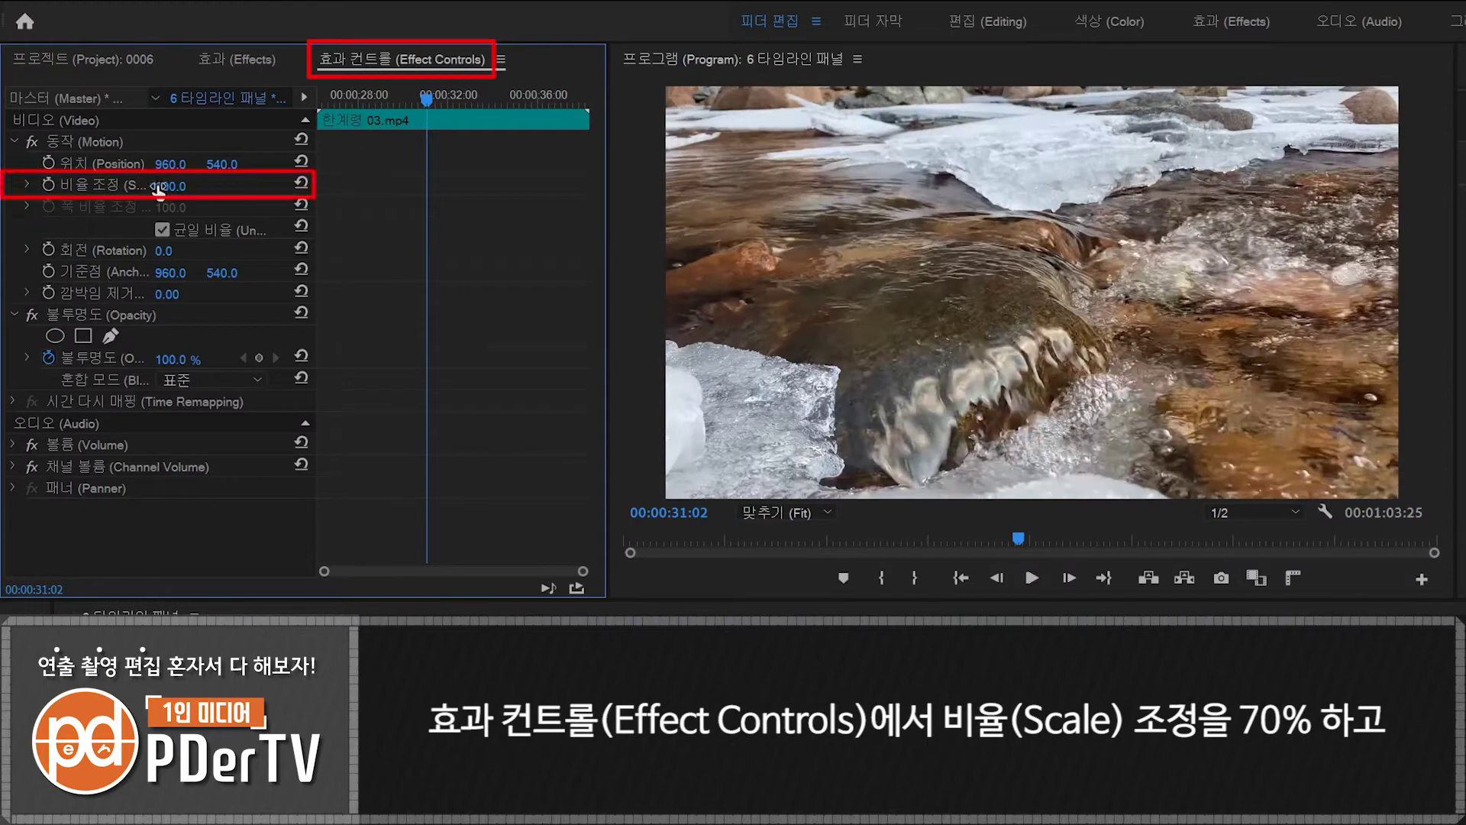
left_click(170, 186)
type("70")
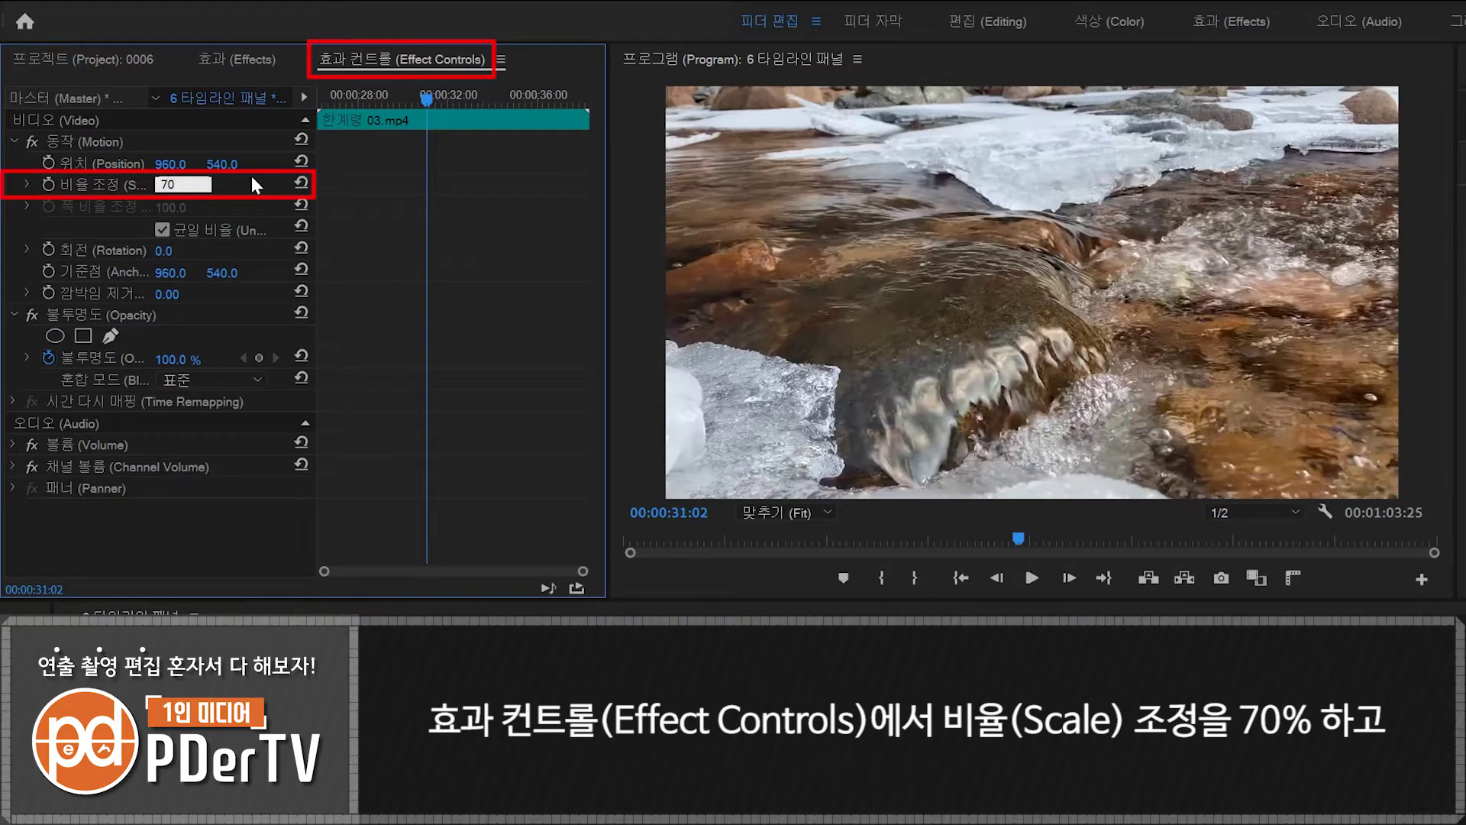
key("Return")
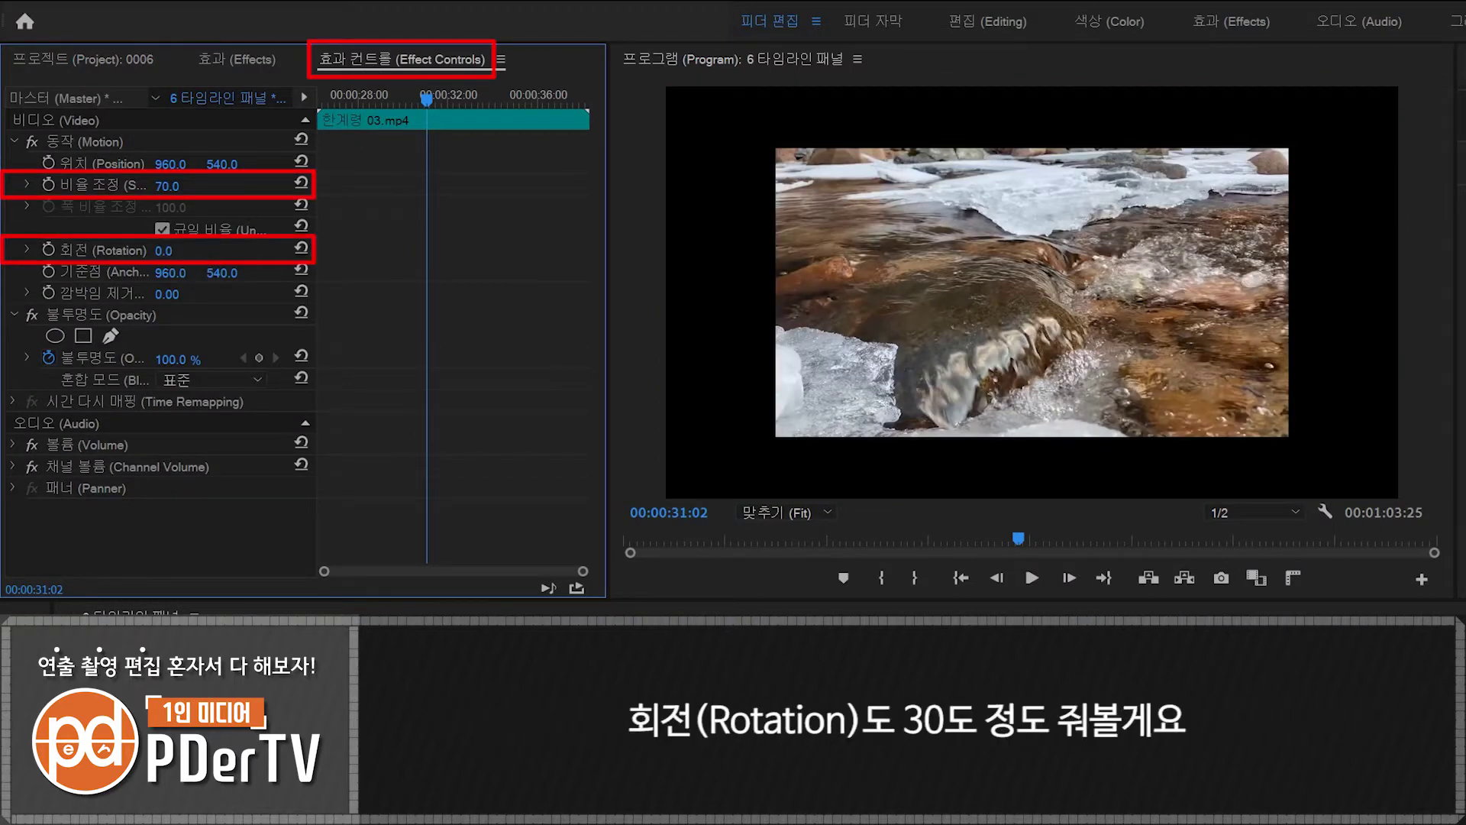
left_click(165, 250)
type("30")
key("Return")
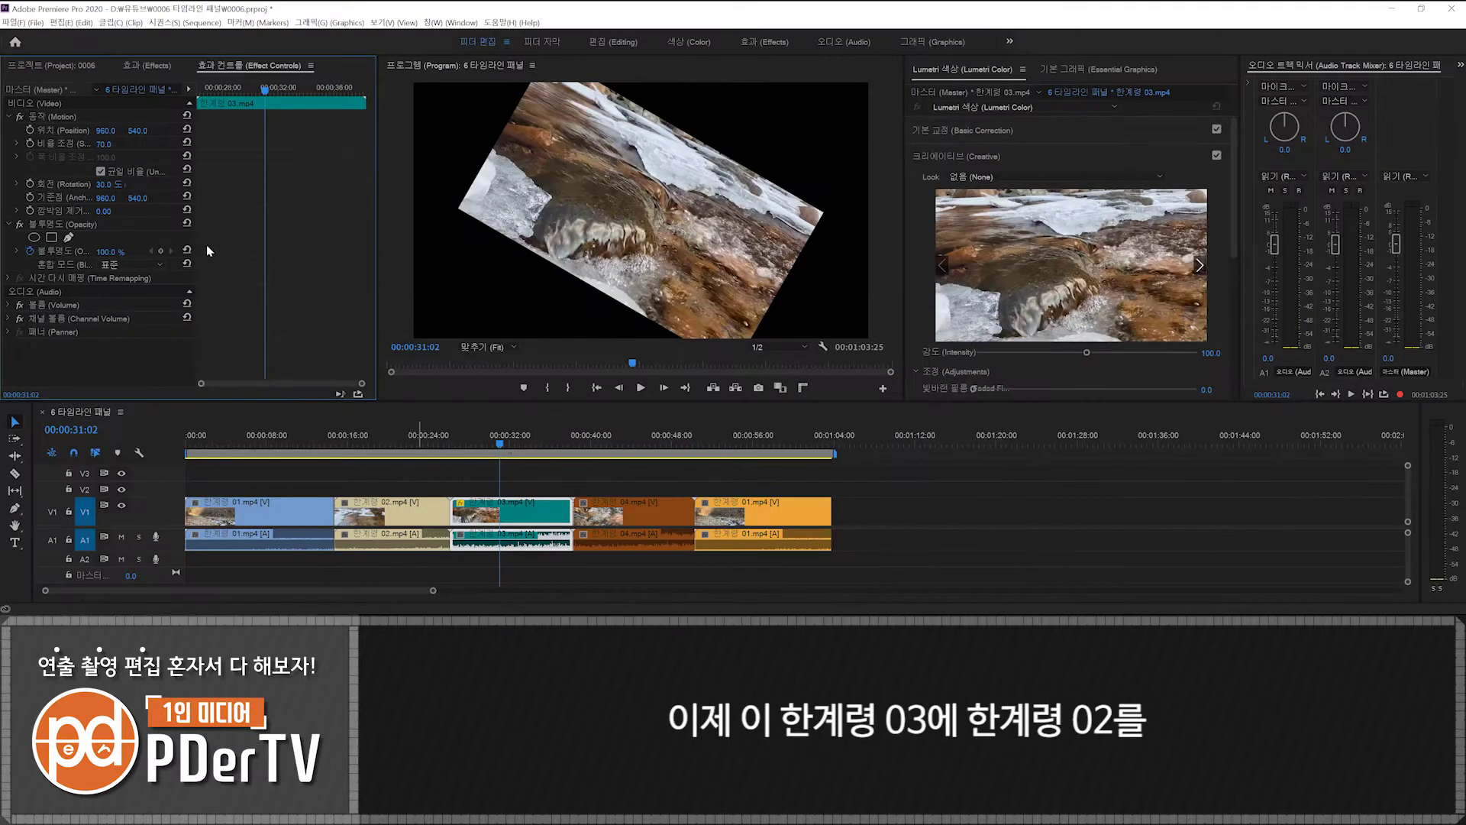
Step: Replace the rotated 한계령 03 clip in the timeline with 한계령 02.mp4, keeping its motion settings
left_click(52, 67)
left_click(87, 287)
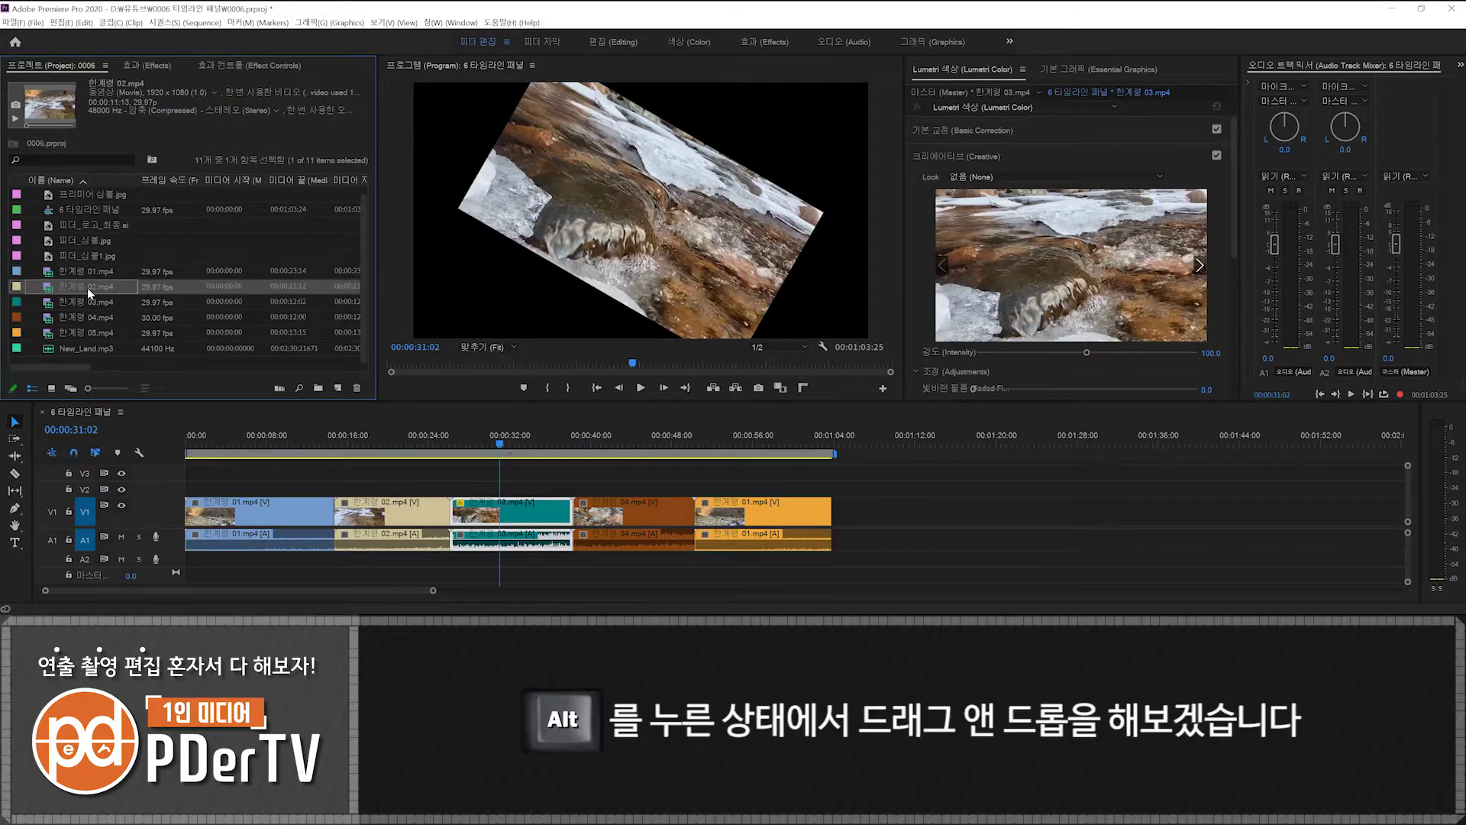
left_click_drag(67, 285, 502, 513)
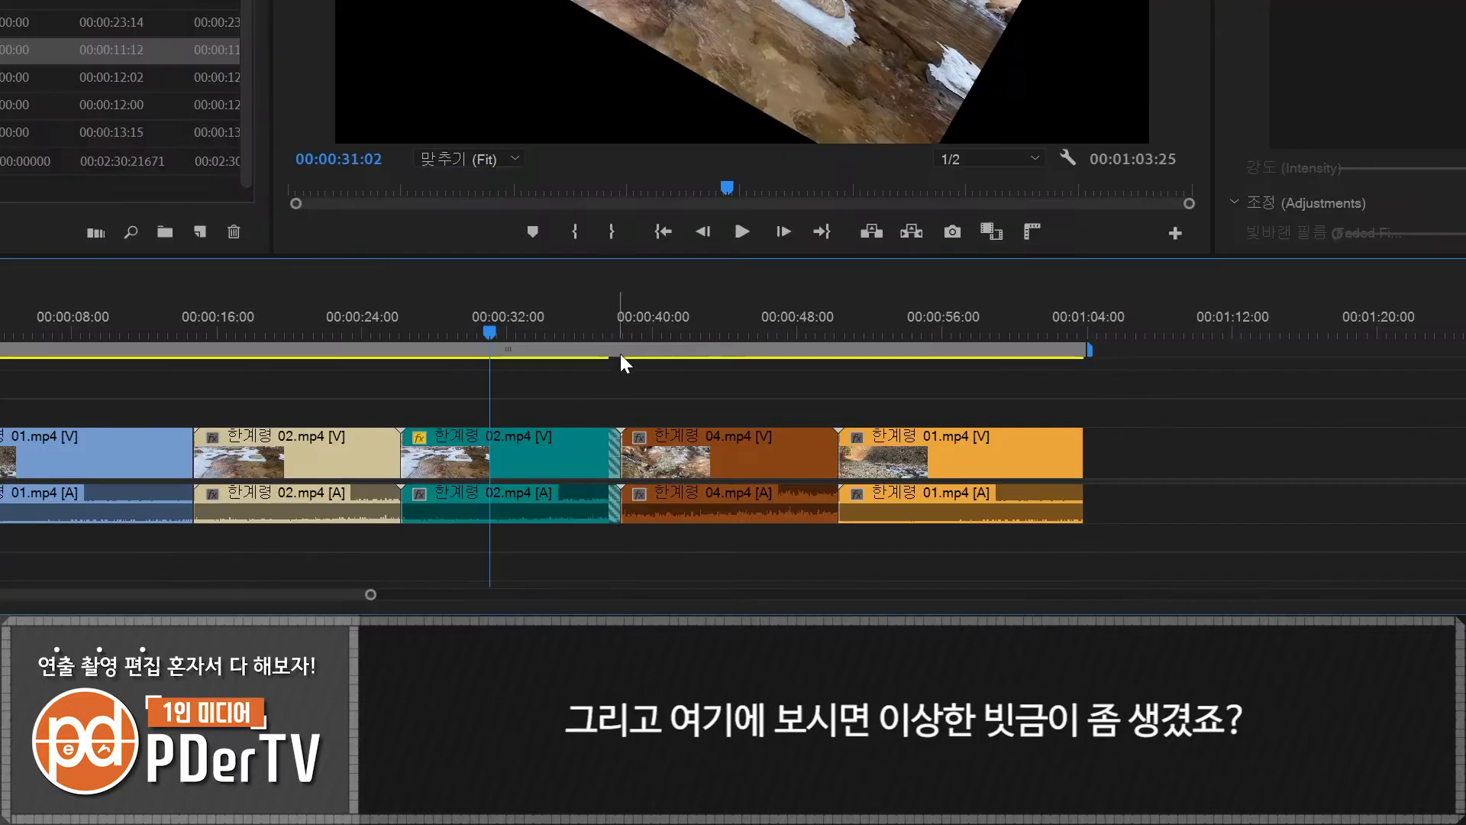
Step: Examine the striped end of the replaced clip and compare the media durations of 한계령 03.mp4 and 한계령 02.mp4
left_click(568, 445)
key("=")
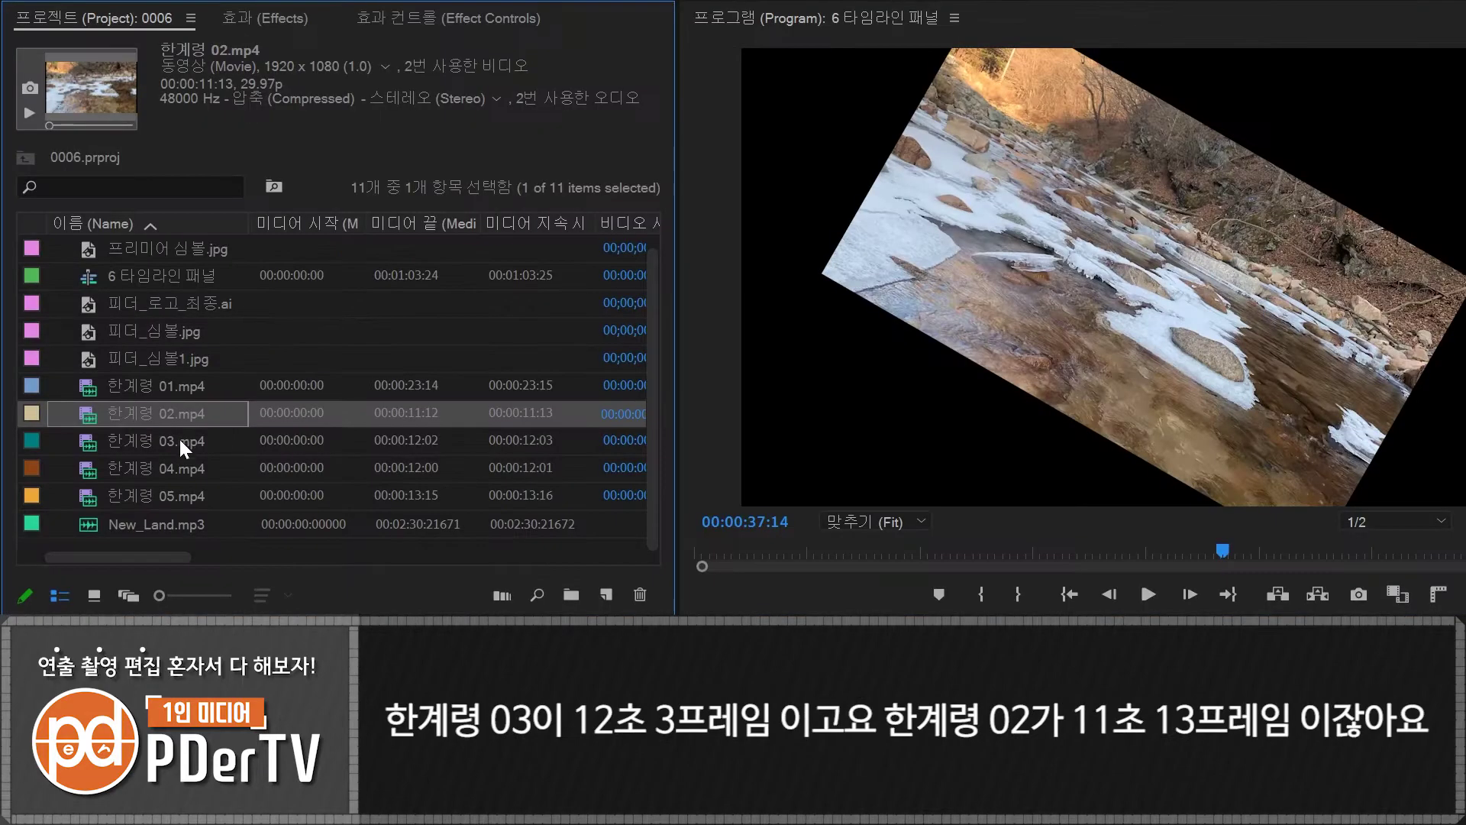
left_click(180, 441)
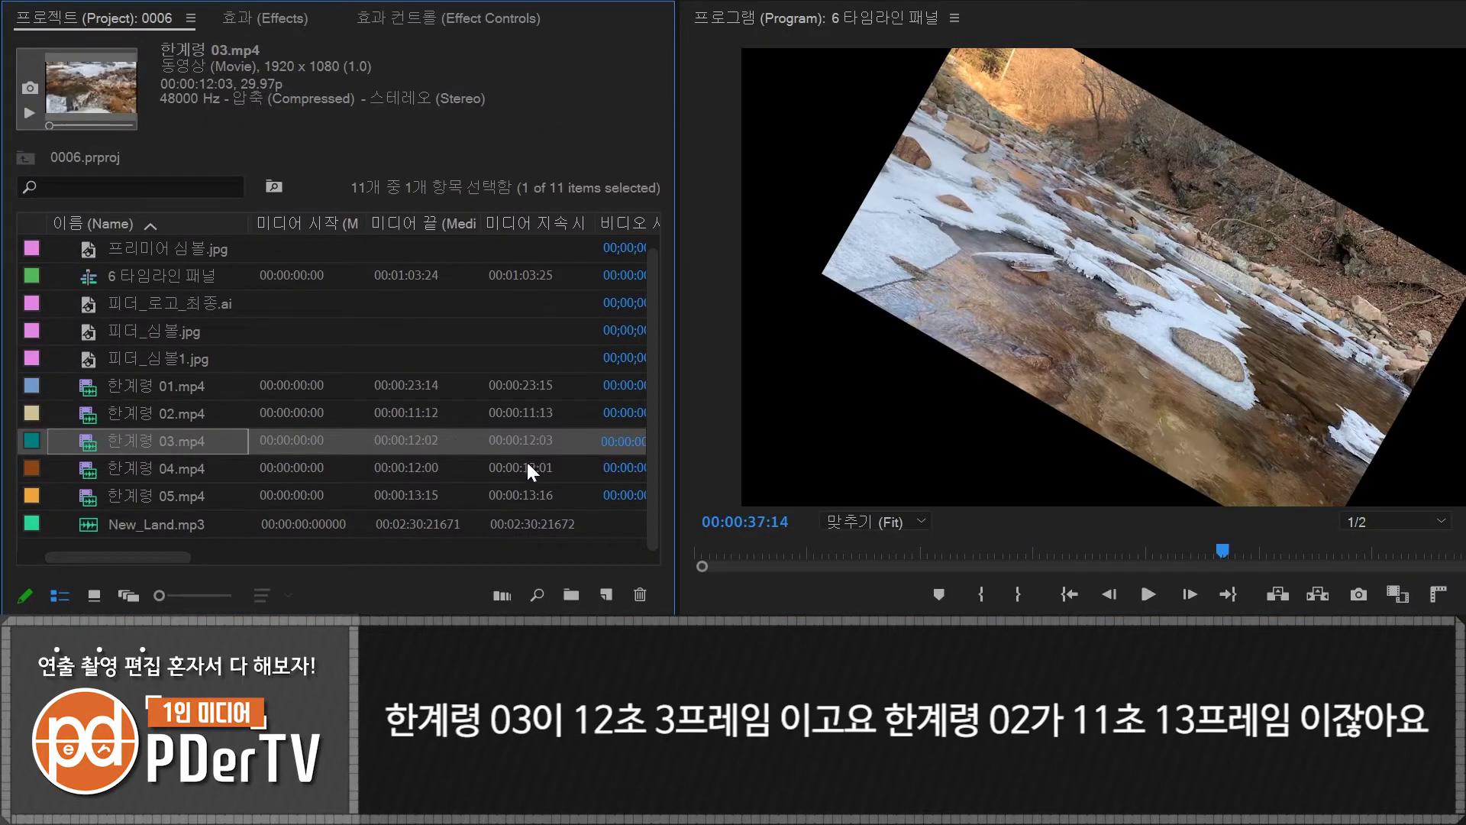
left_click(161, 414)
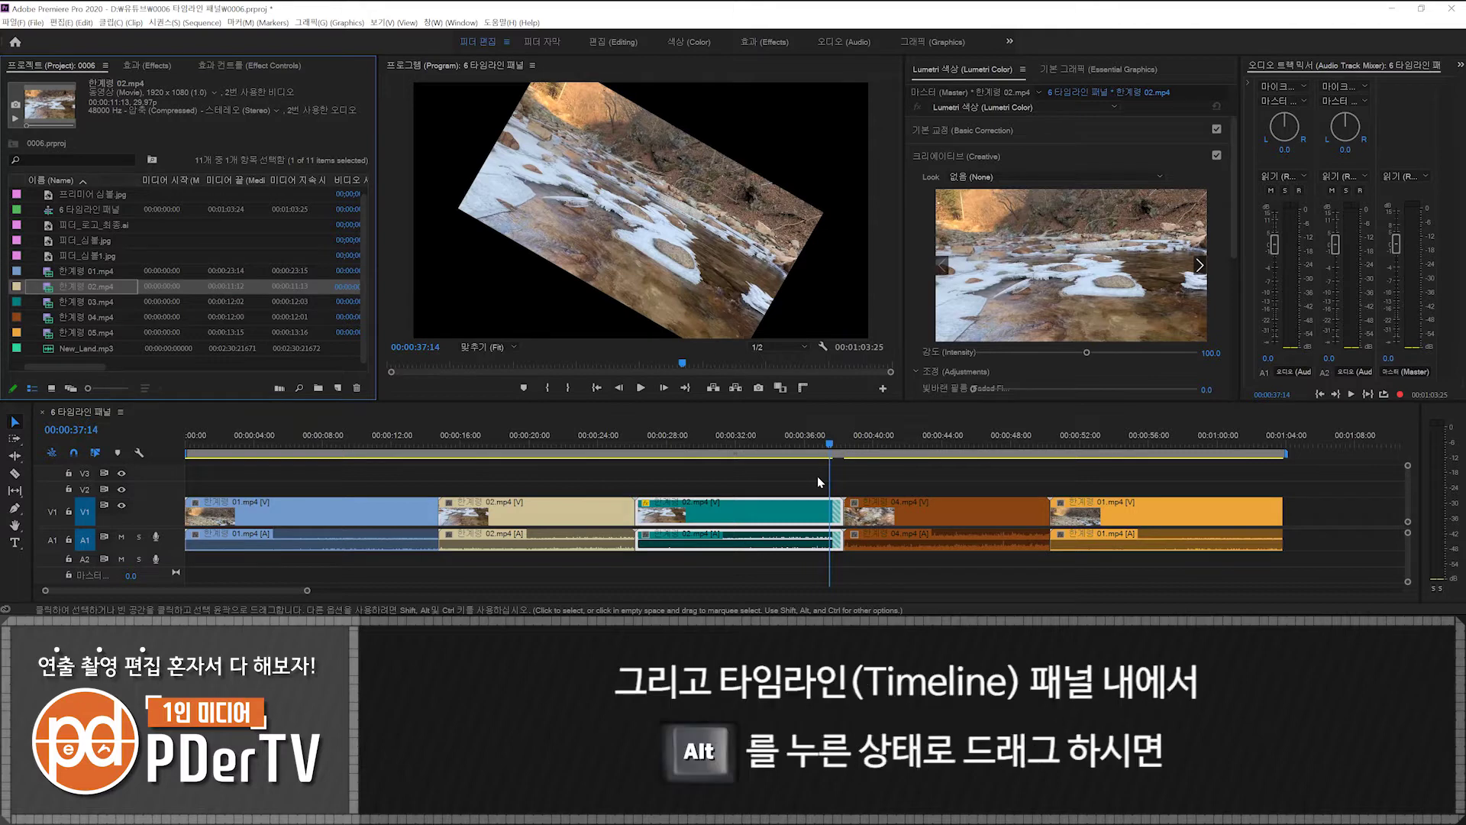
Step: Duplicate the 한계령 04 timeline clip with its audio to the end of the sequence, directly after the last 01 clip
key("minus")
left_click(650, 479)
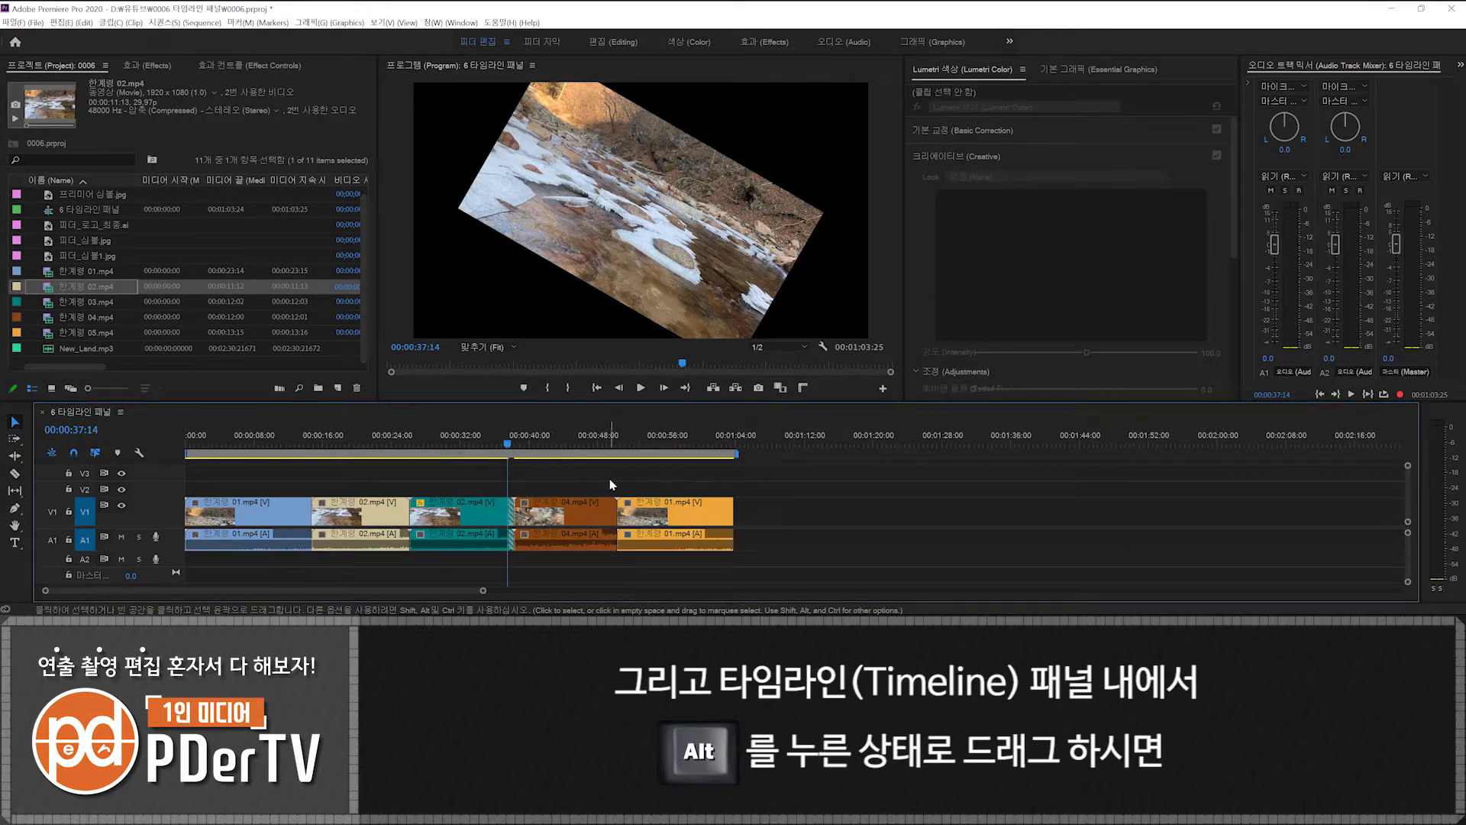
left_click(582, 507)
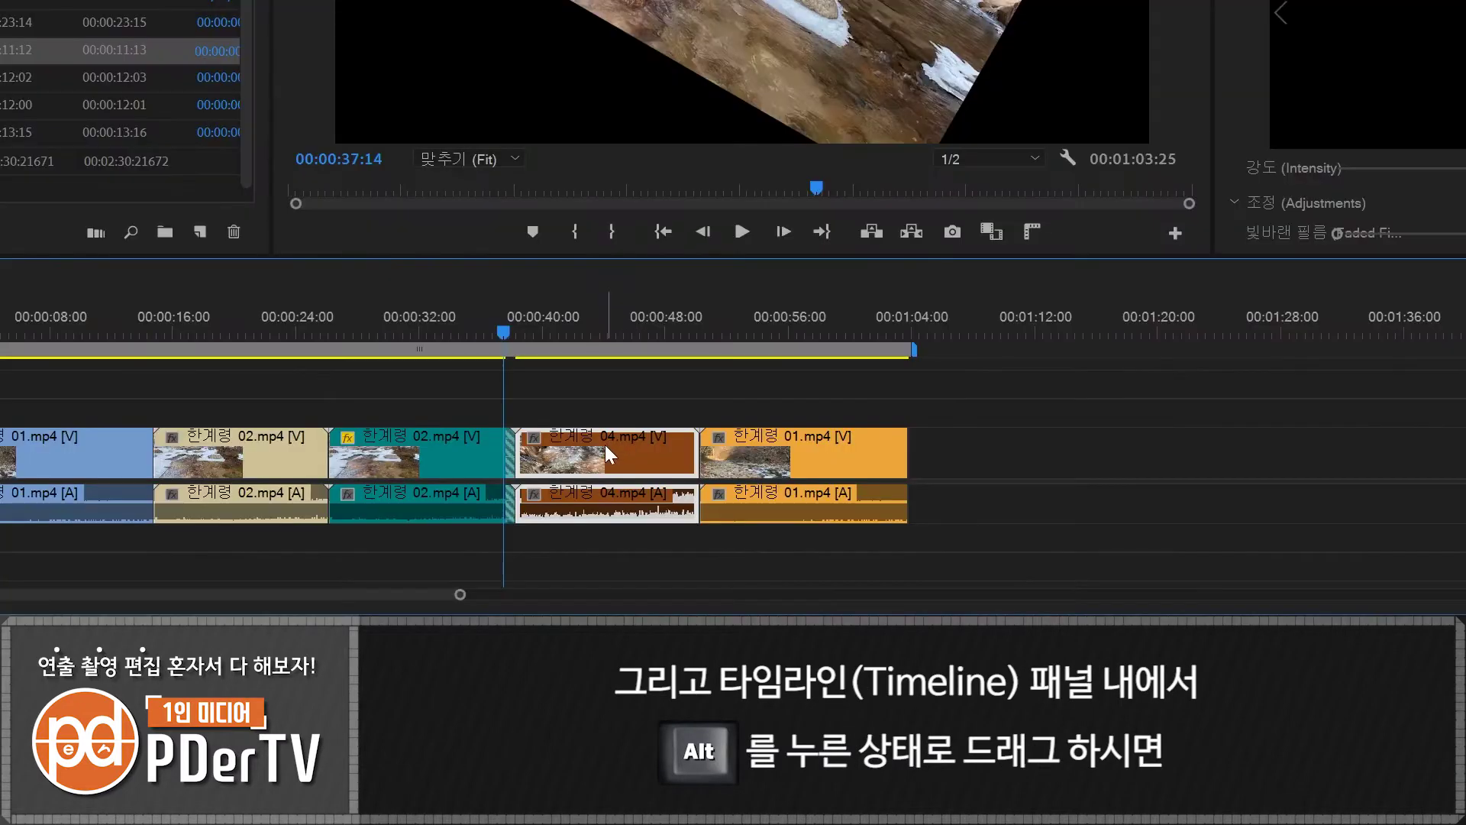
left_click_drag(604, 445, 992, 464)
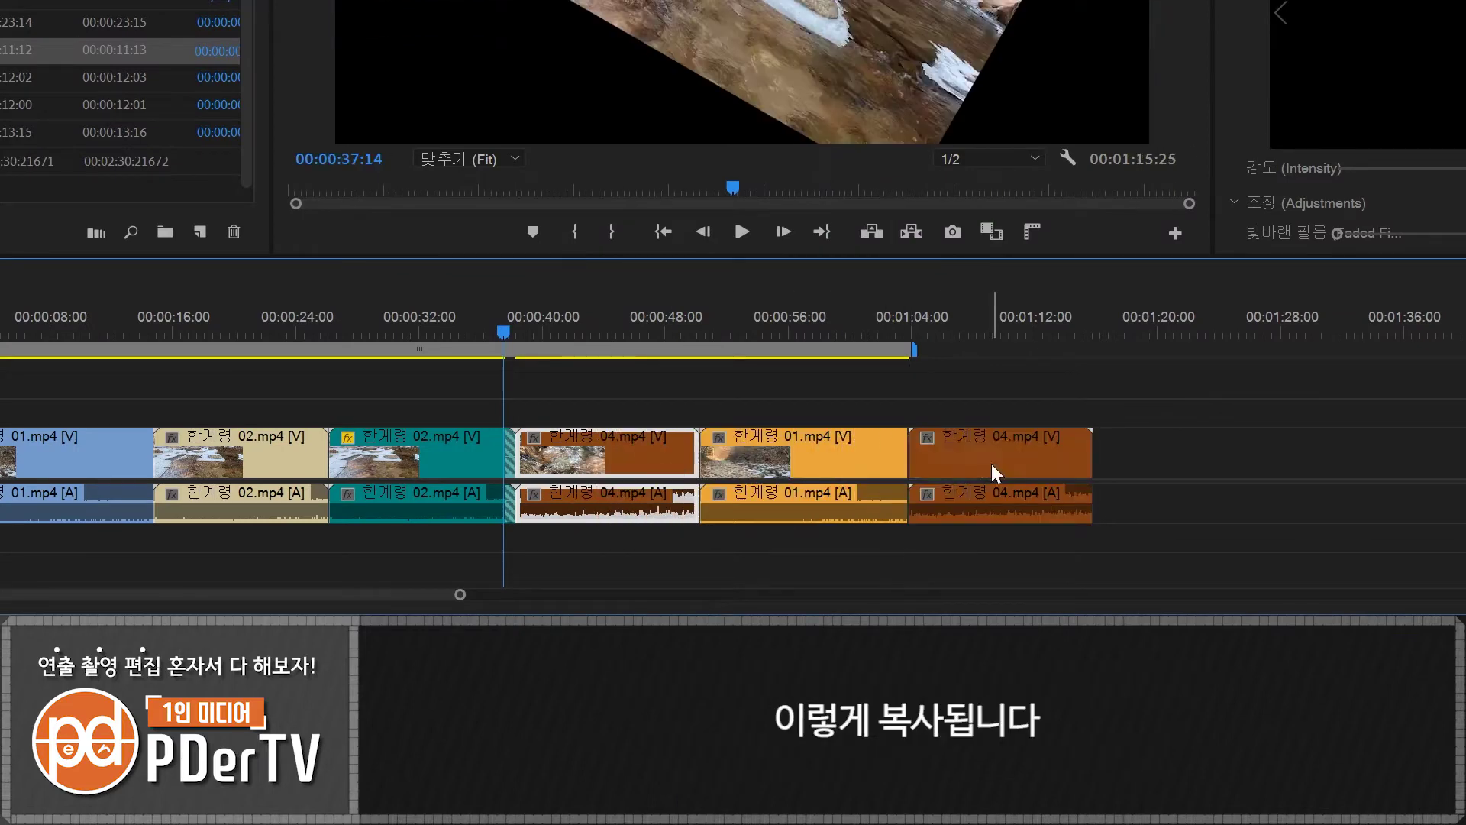
left_click(988, 394)
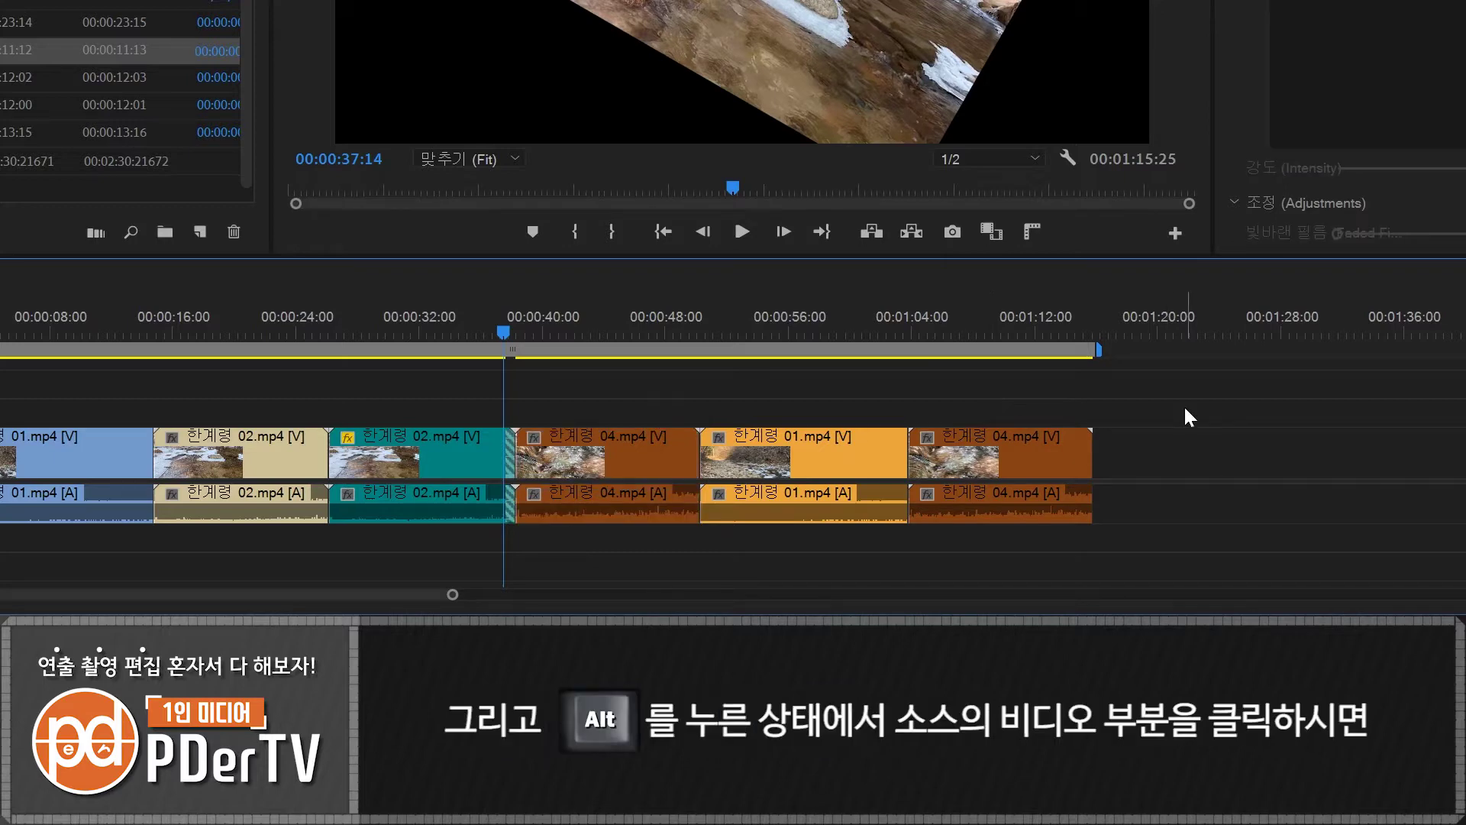
Step: Try moving only the video part of the second 한계령 01 clip up to track V2, and undo the move
left_click(801, 452, "alt")
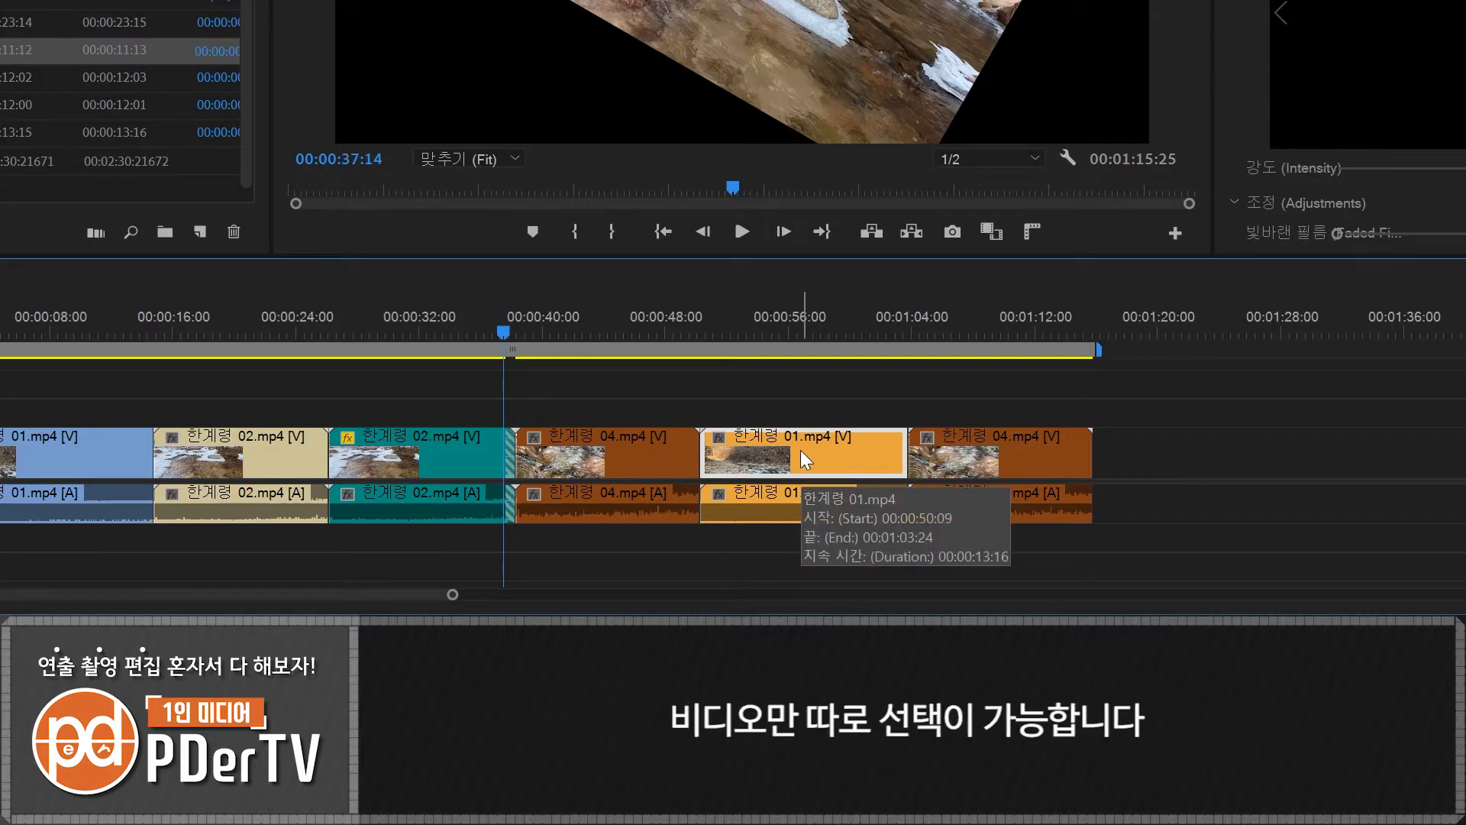
left_click_drag(799, 451, 897, 414)
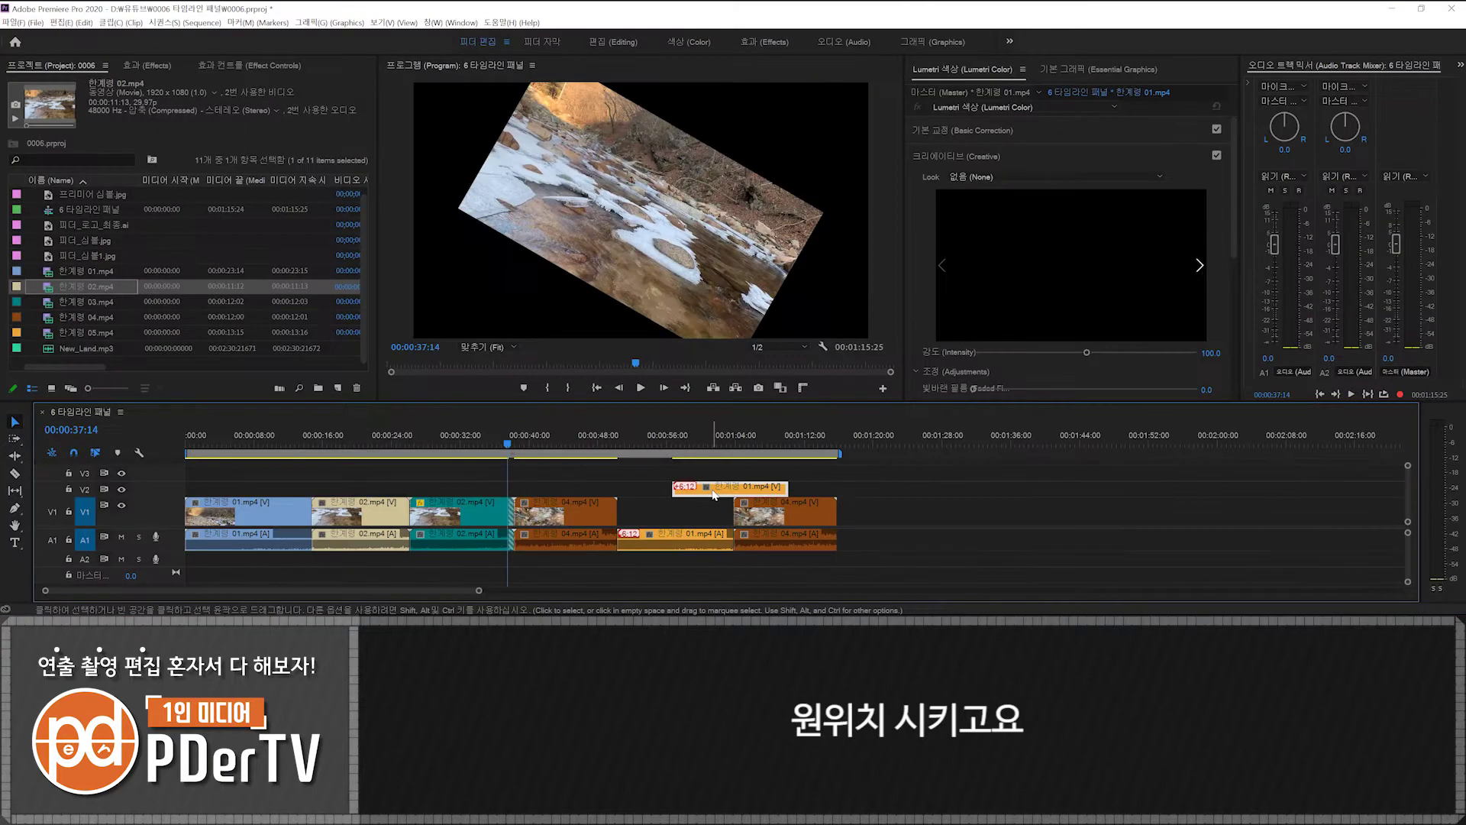
key("ctrl+z")
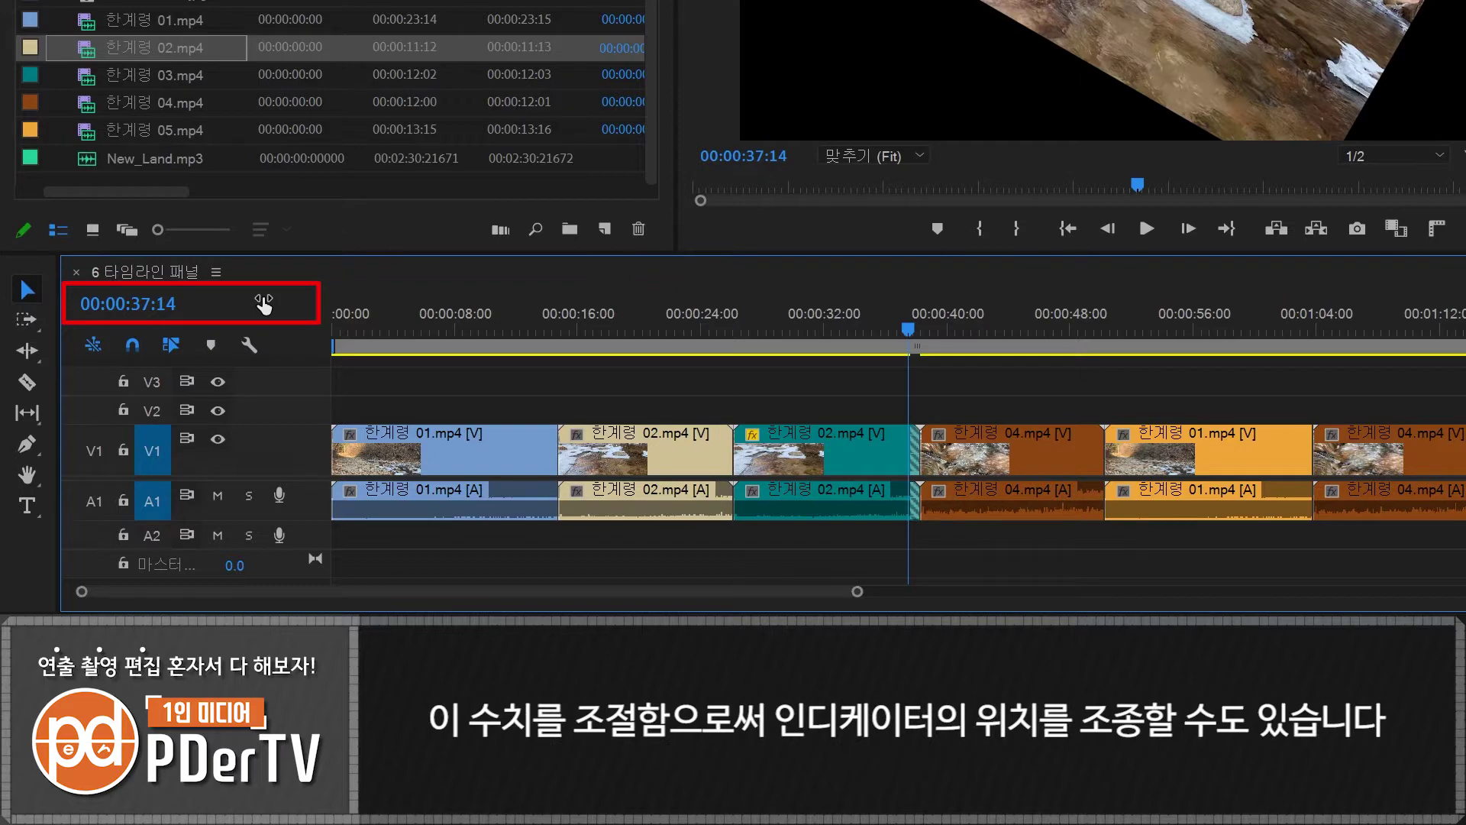
Step: Scrub the timeline timecode back to 00:00:36:00 and reposition the playhead at about 00:00:15:23
mouse_move(264, 304)
left_mouse_down()
mouse_move(328, 304)
mouse_move(249, 304)
left_mouse_up()
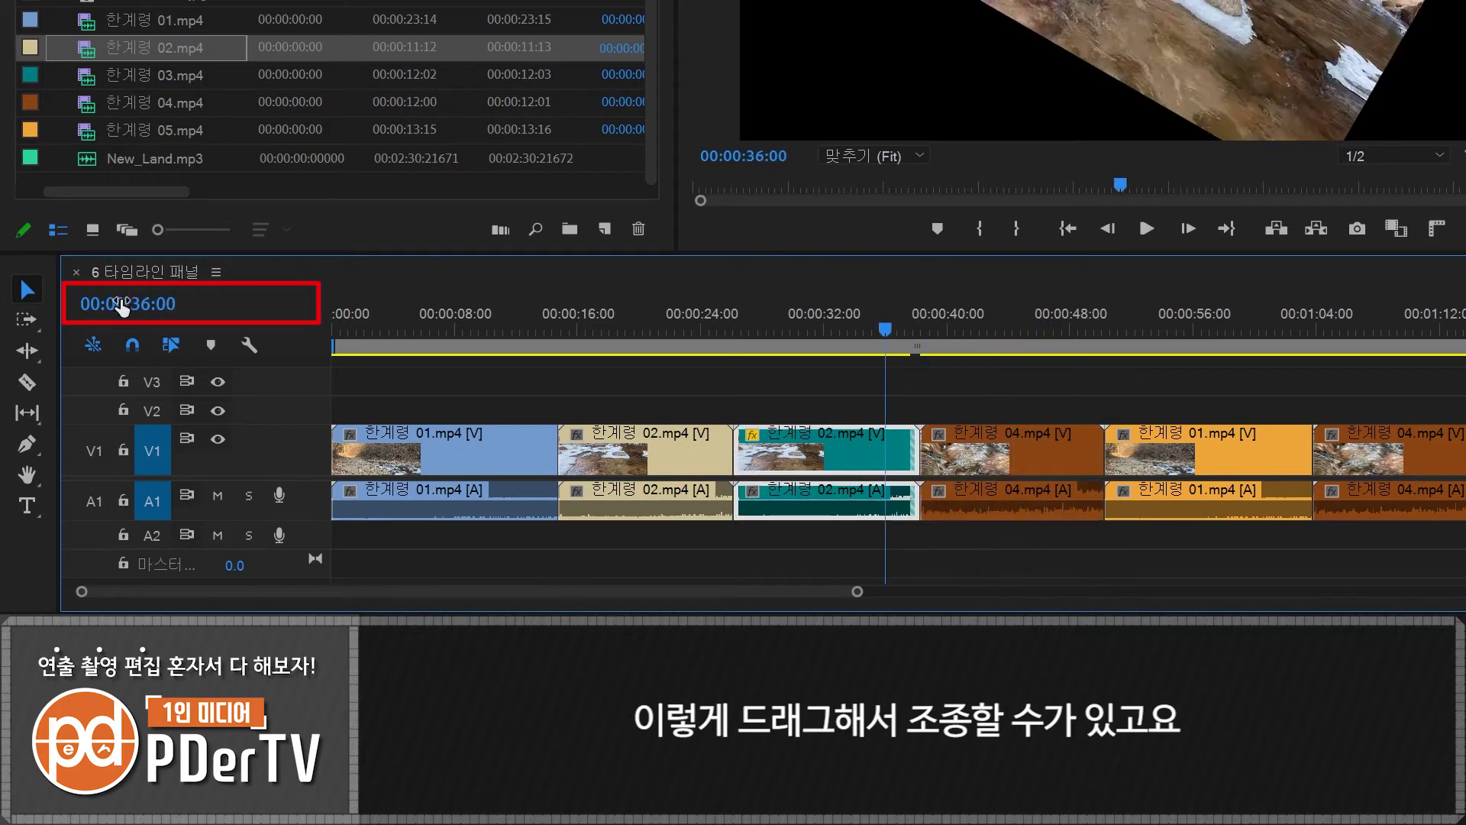
left_click(229, 304)
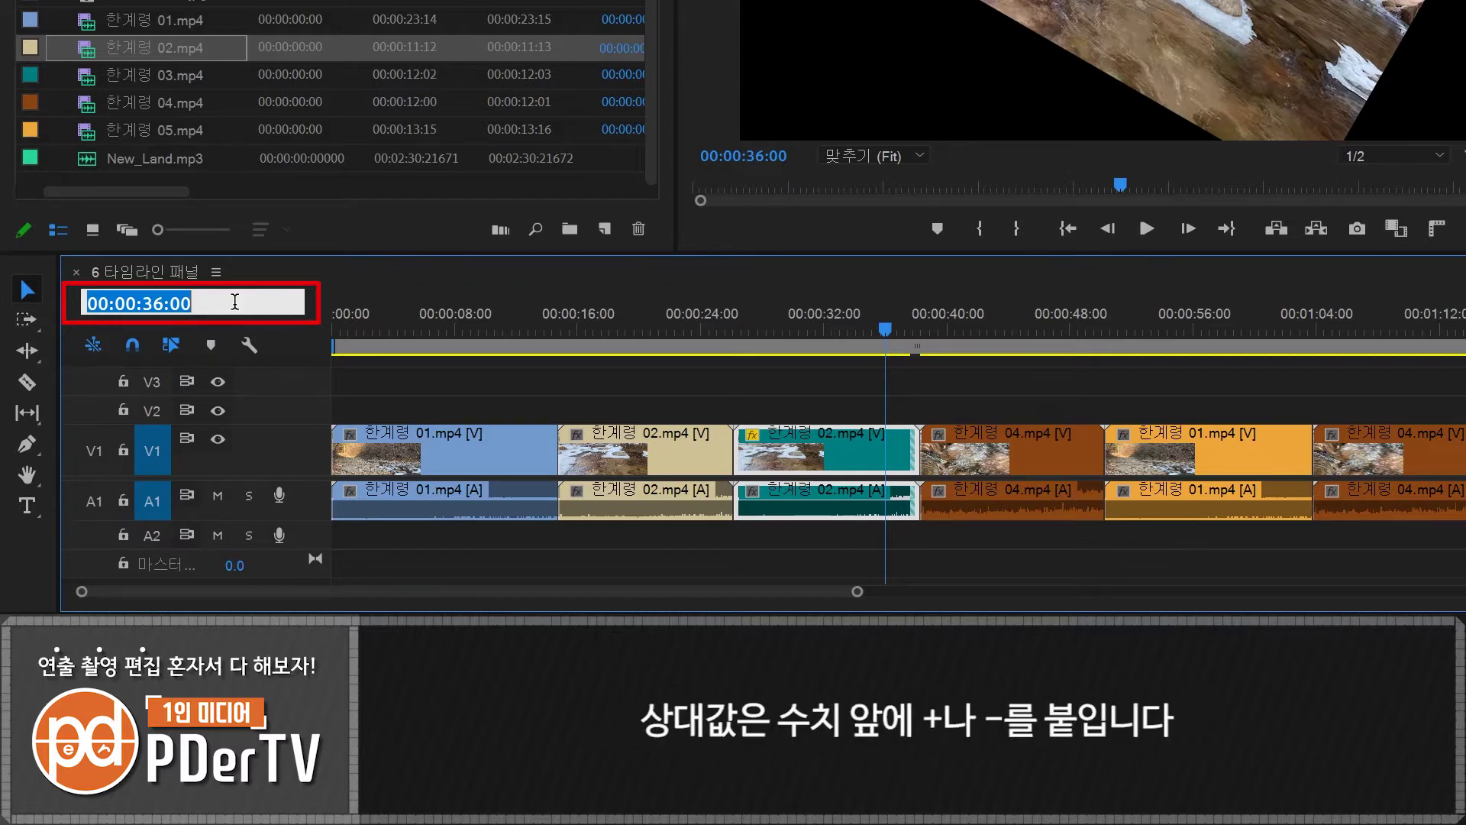
left_click(573, 319)
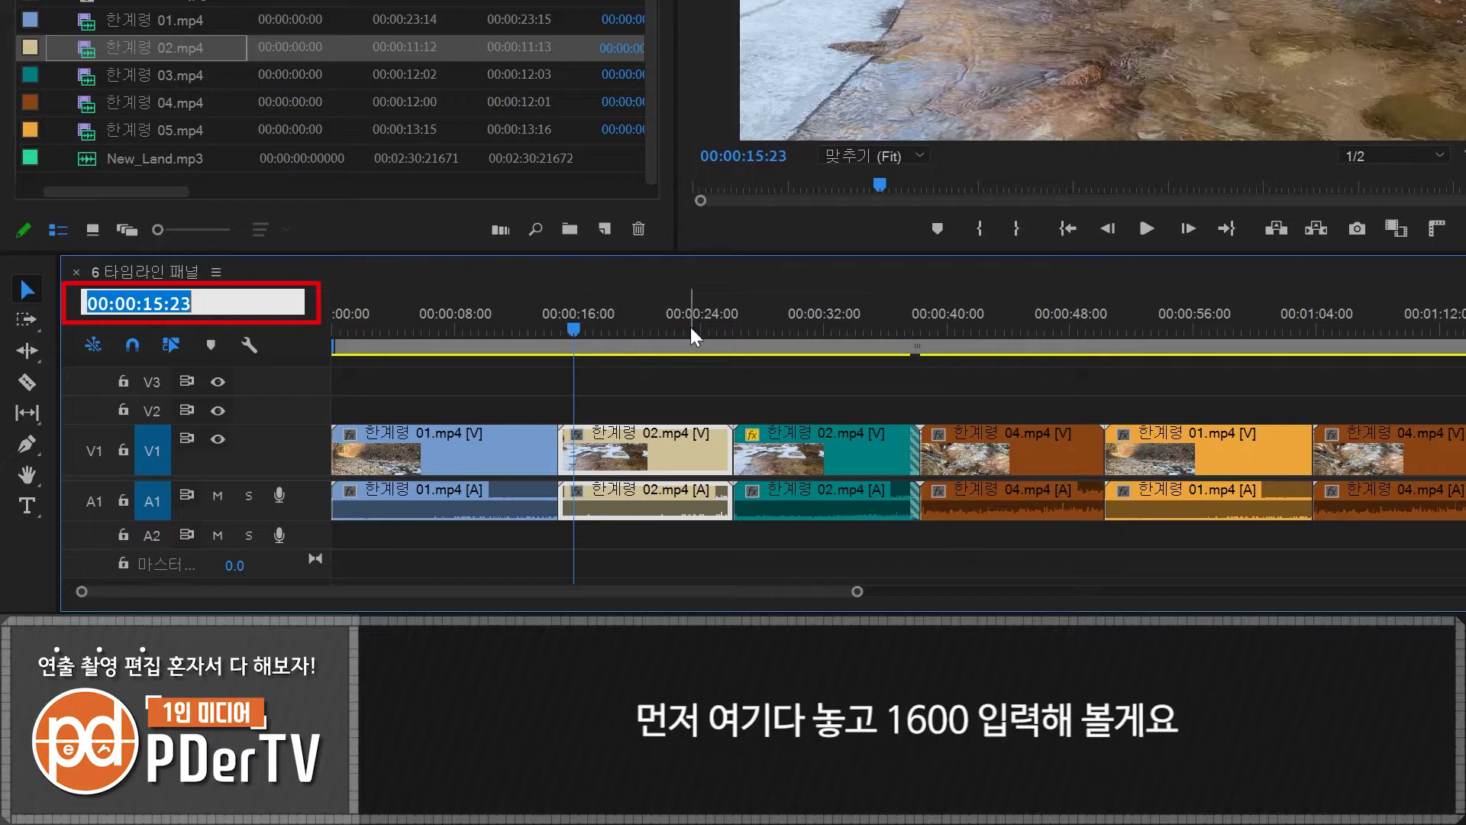
Step: Reposition the playhead at about 00:00:05:04 and move it to exactly 16 seconds with the timecode entry 1600
left_click(410, 329)
left_click(155, 305)
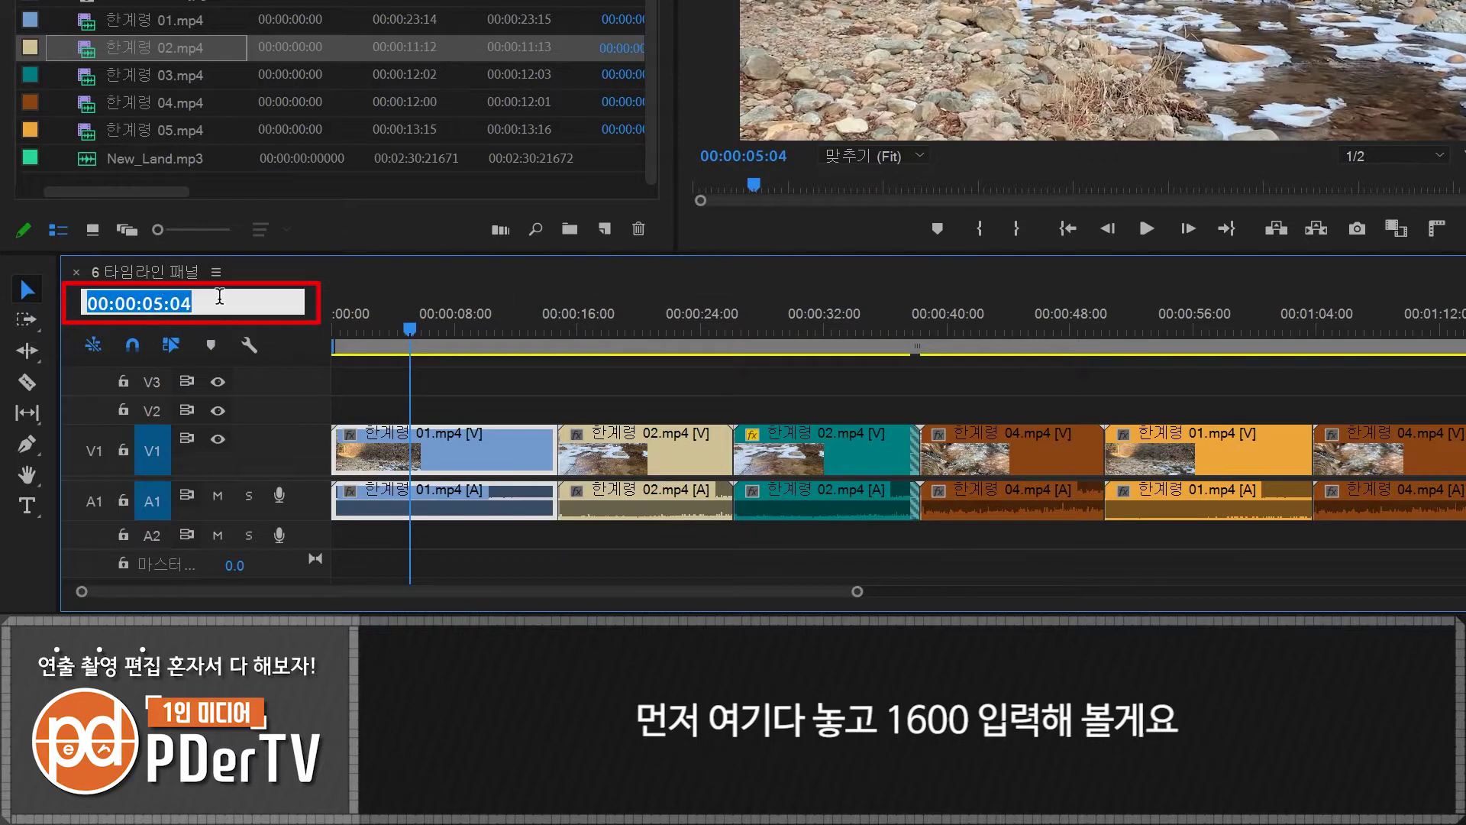
type("1600")
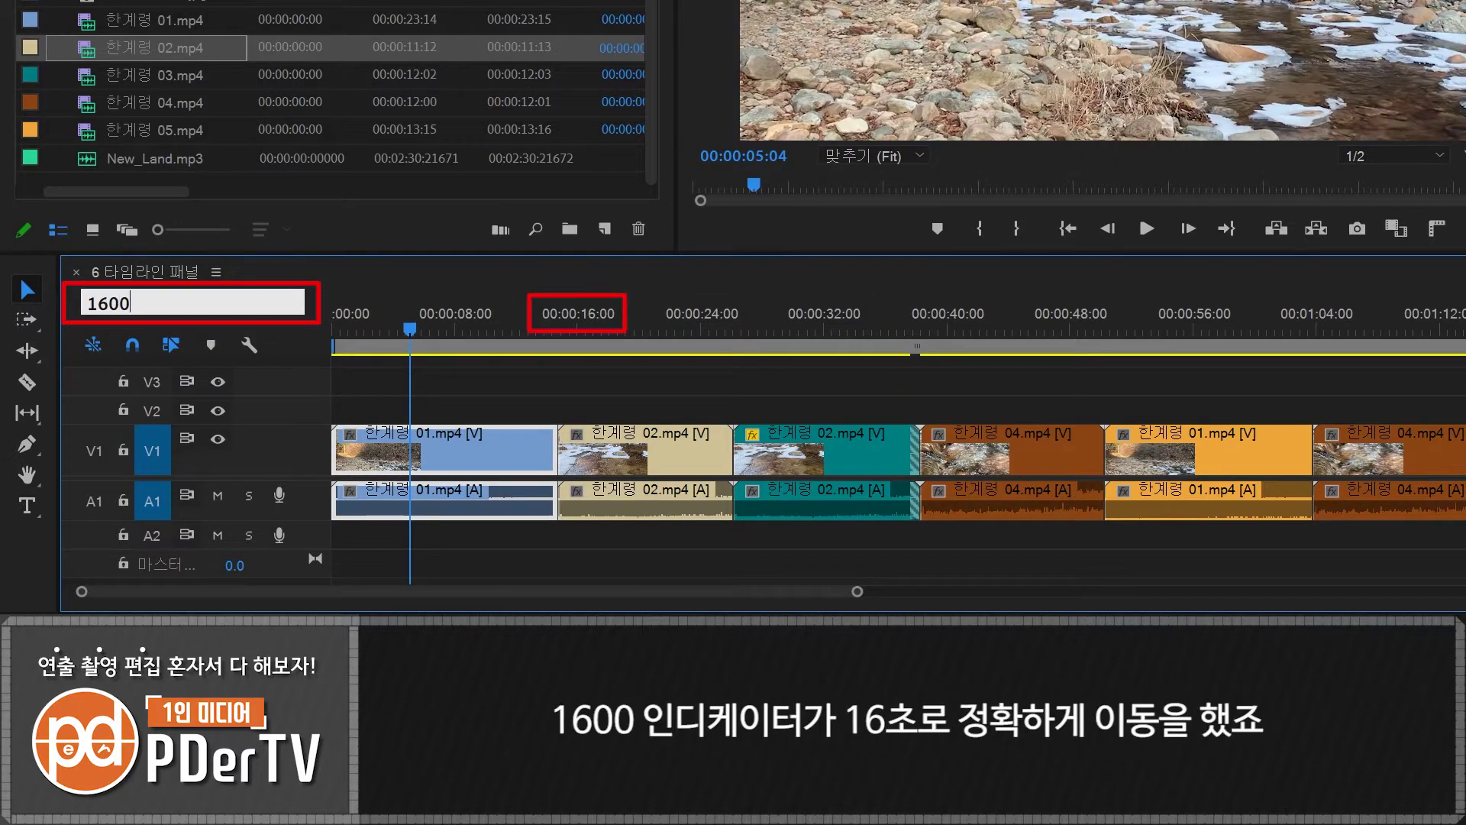
key("Return")
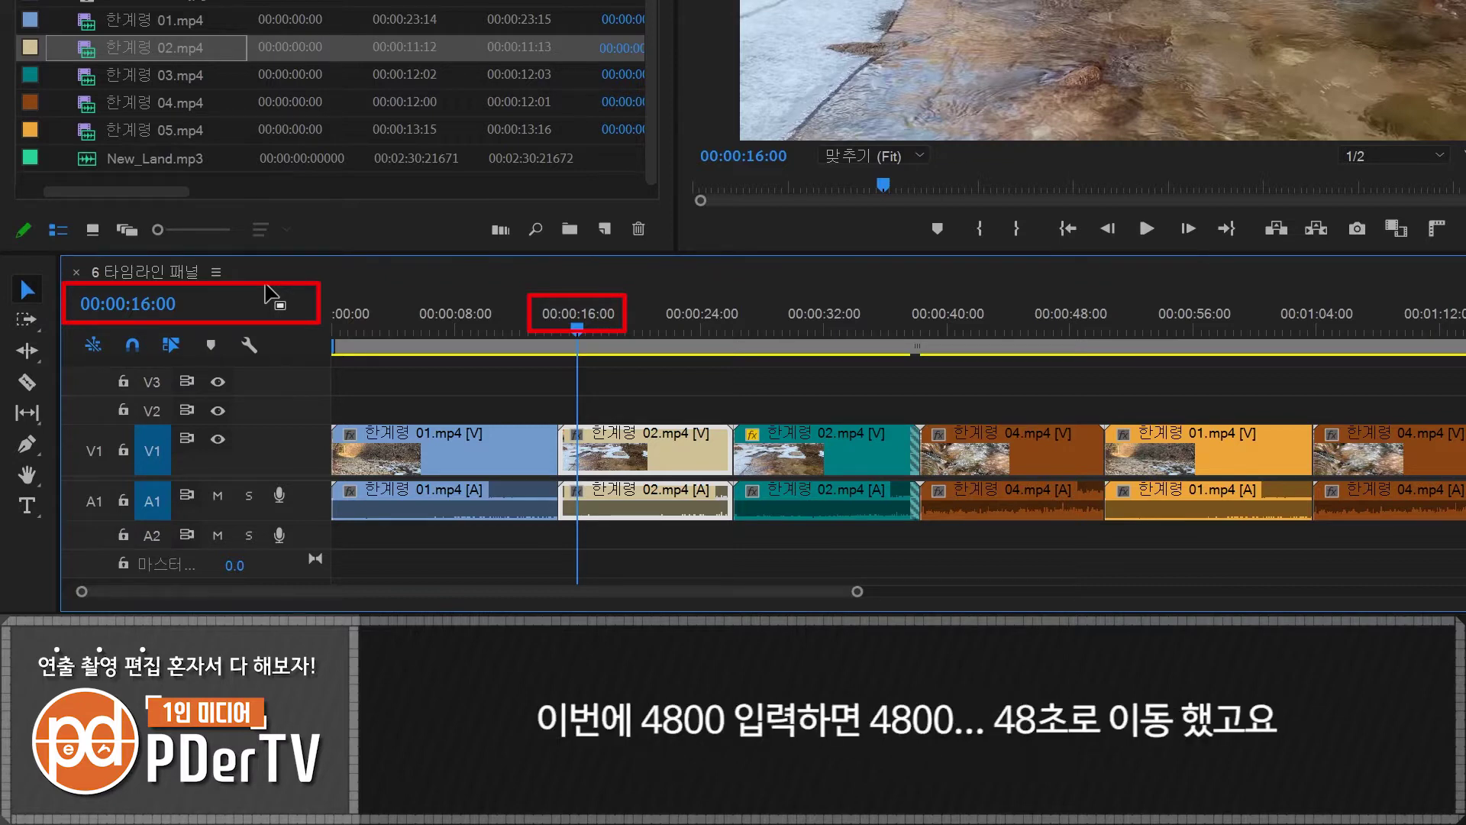
Step: Move the playhead to 48 seconds with the timecode entry 4800, and to 32 seconds with 3200
left_click(187, 301)
type("4800")
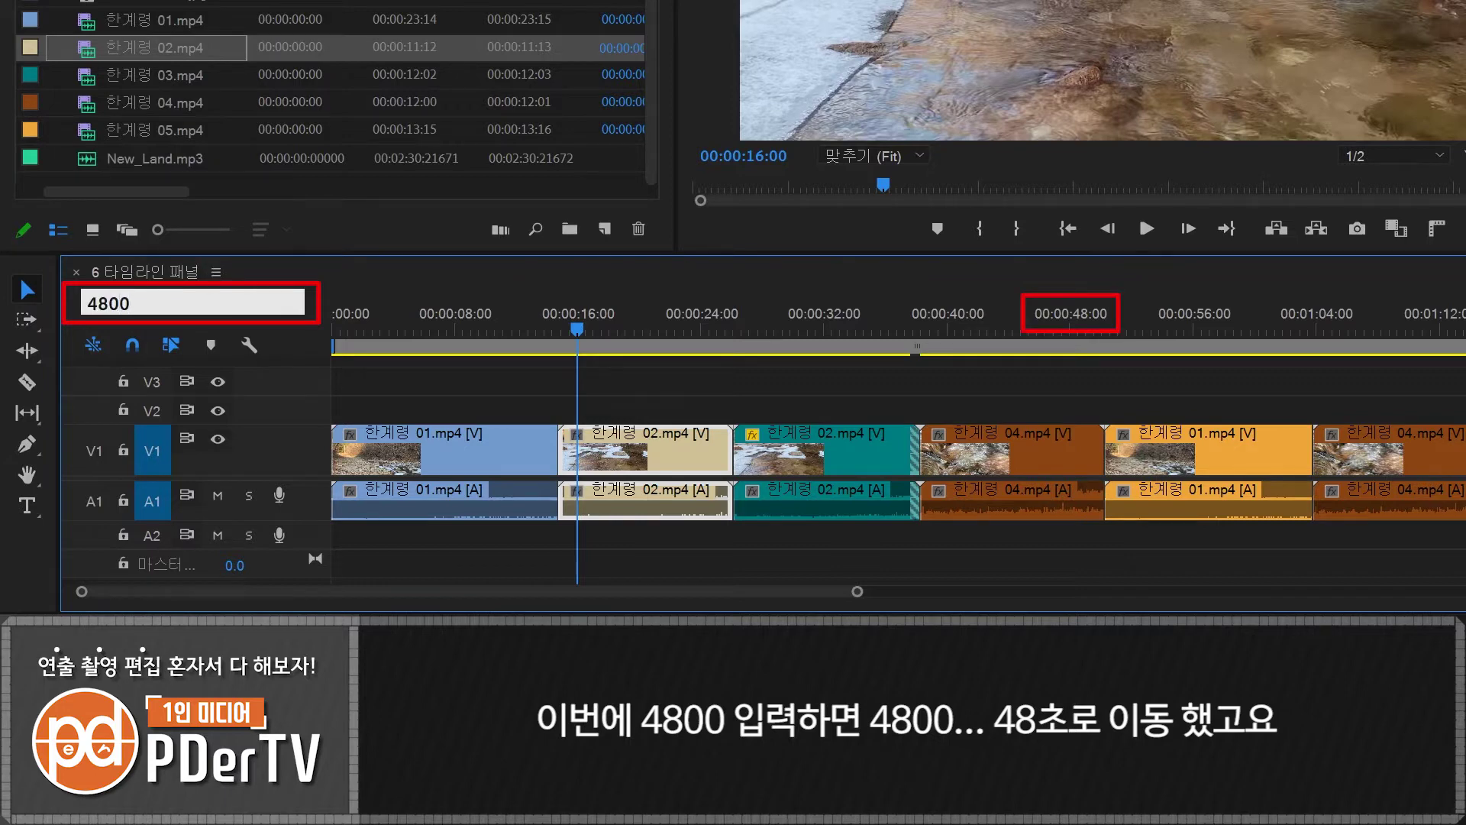
key("Return")
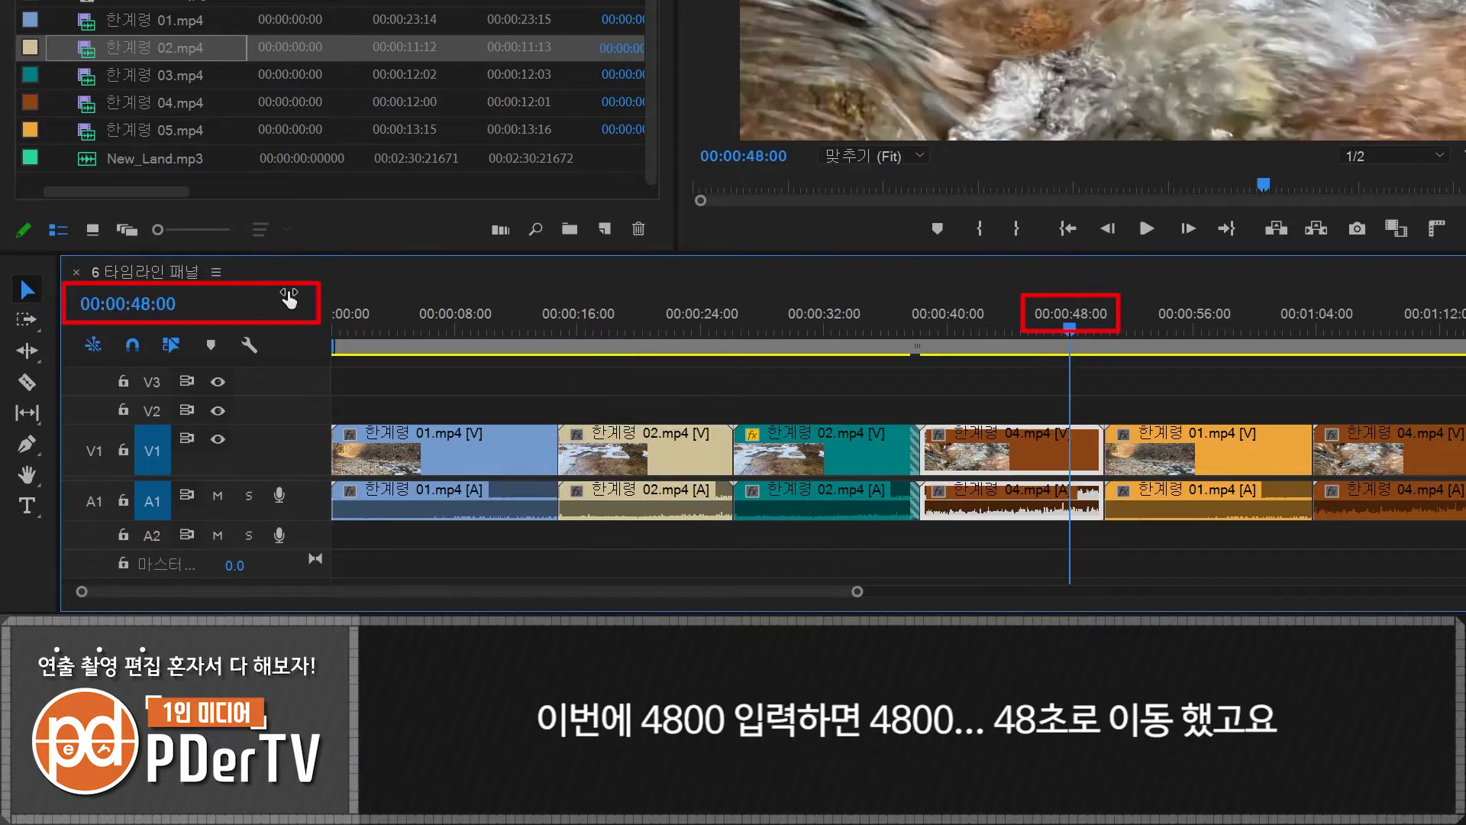
left_click(187, 303)
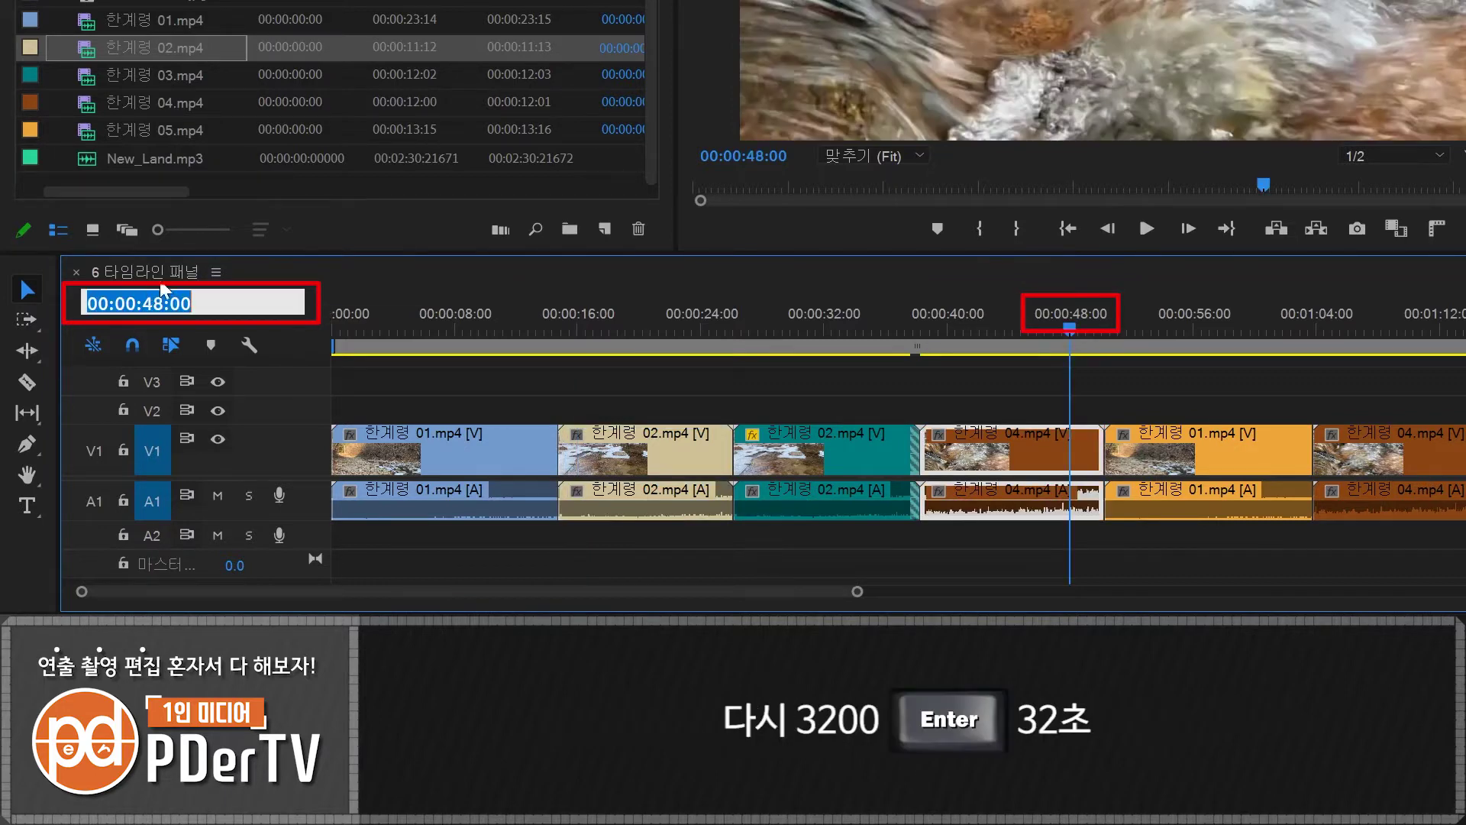
type("32:00")
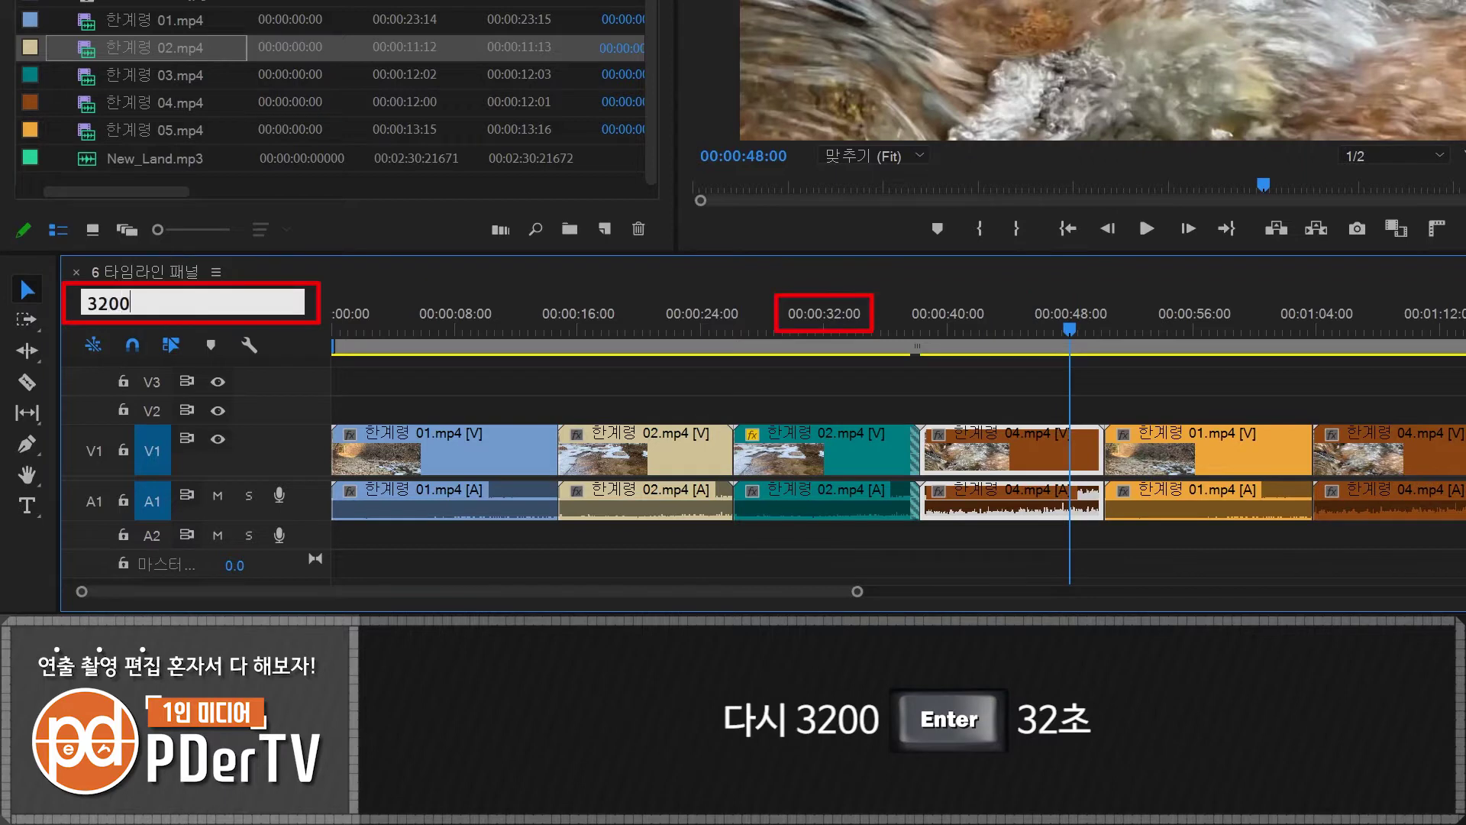
key("Return")
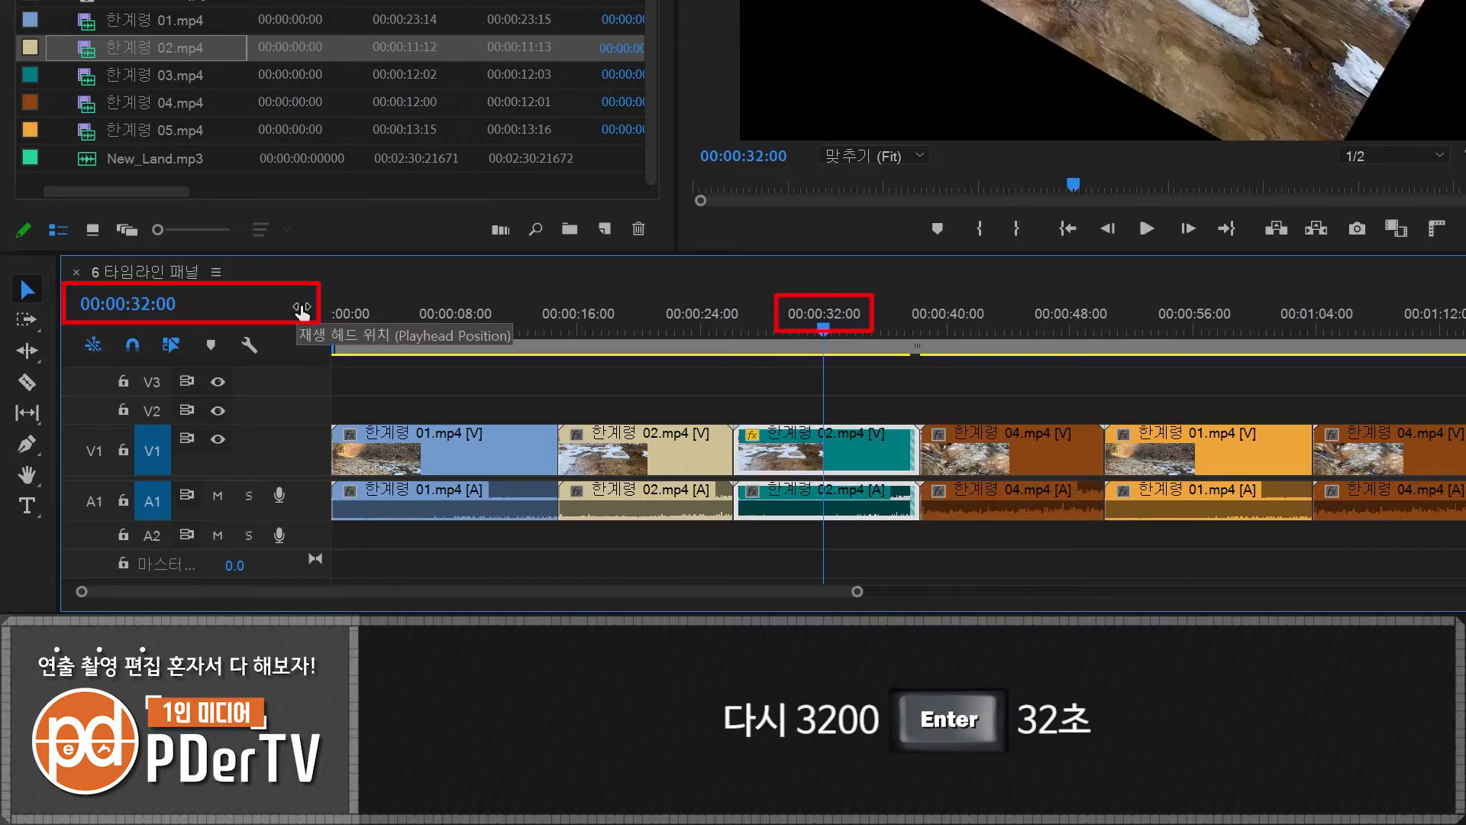
Step: Position the playhead by frame counts, entering 60 for 2 seconds and 160 for 3 seconds
left_click(243, 298)
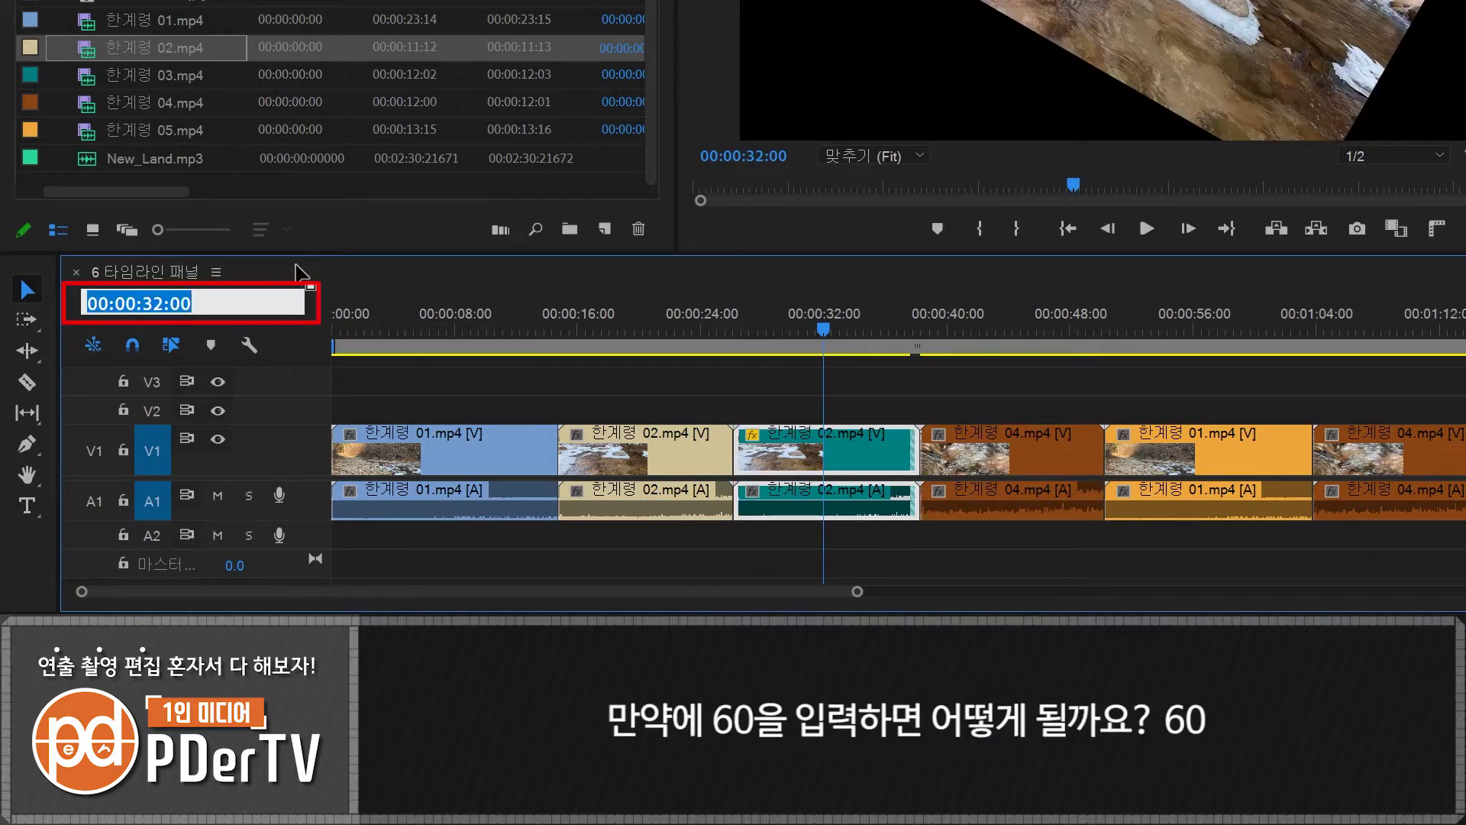
type("60")
key("Return")
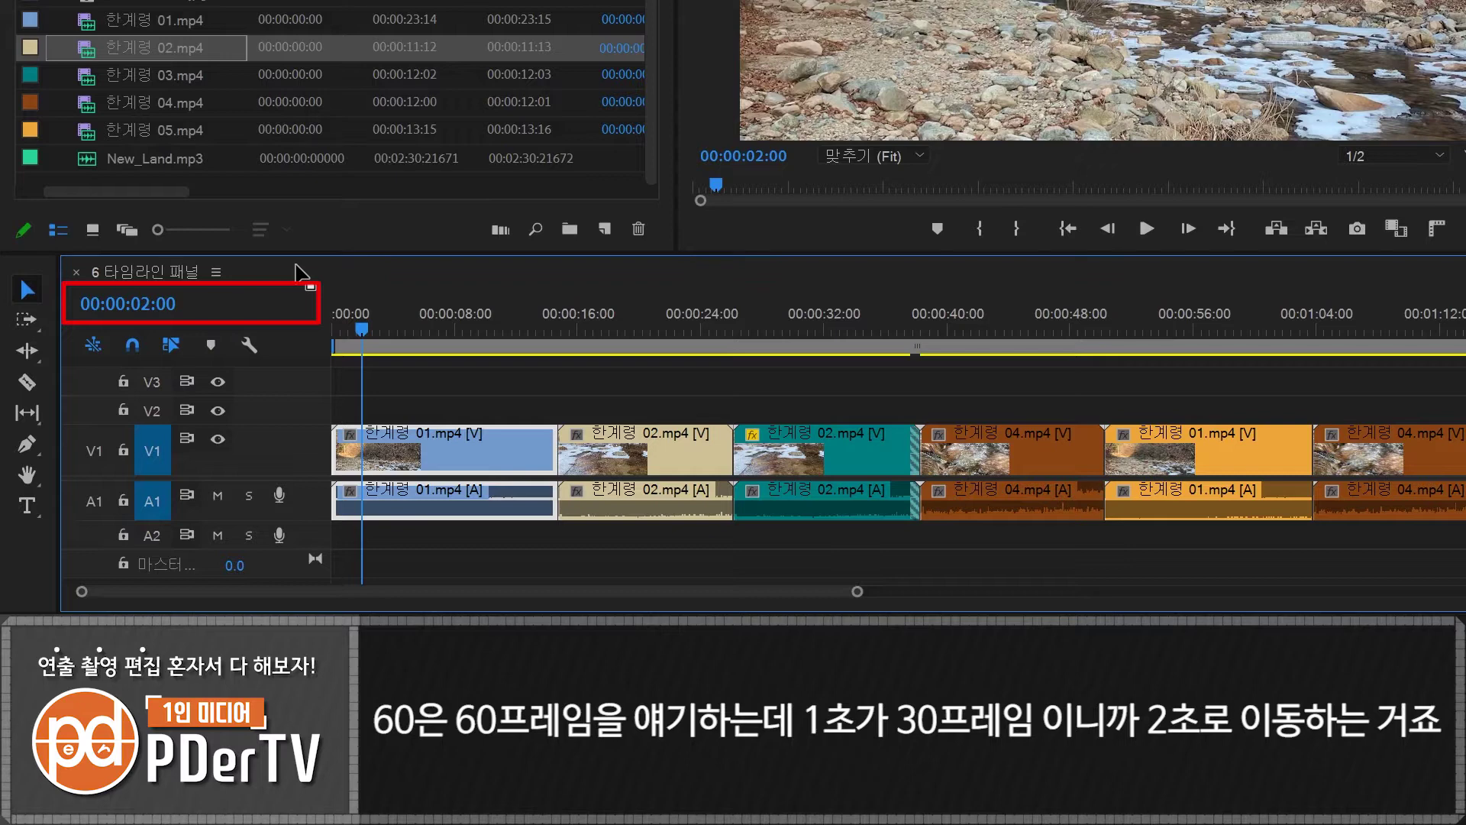
left_click(165, 297)
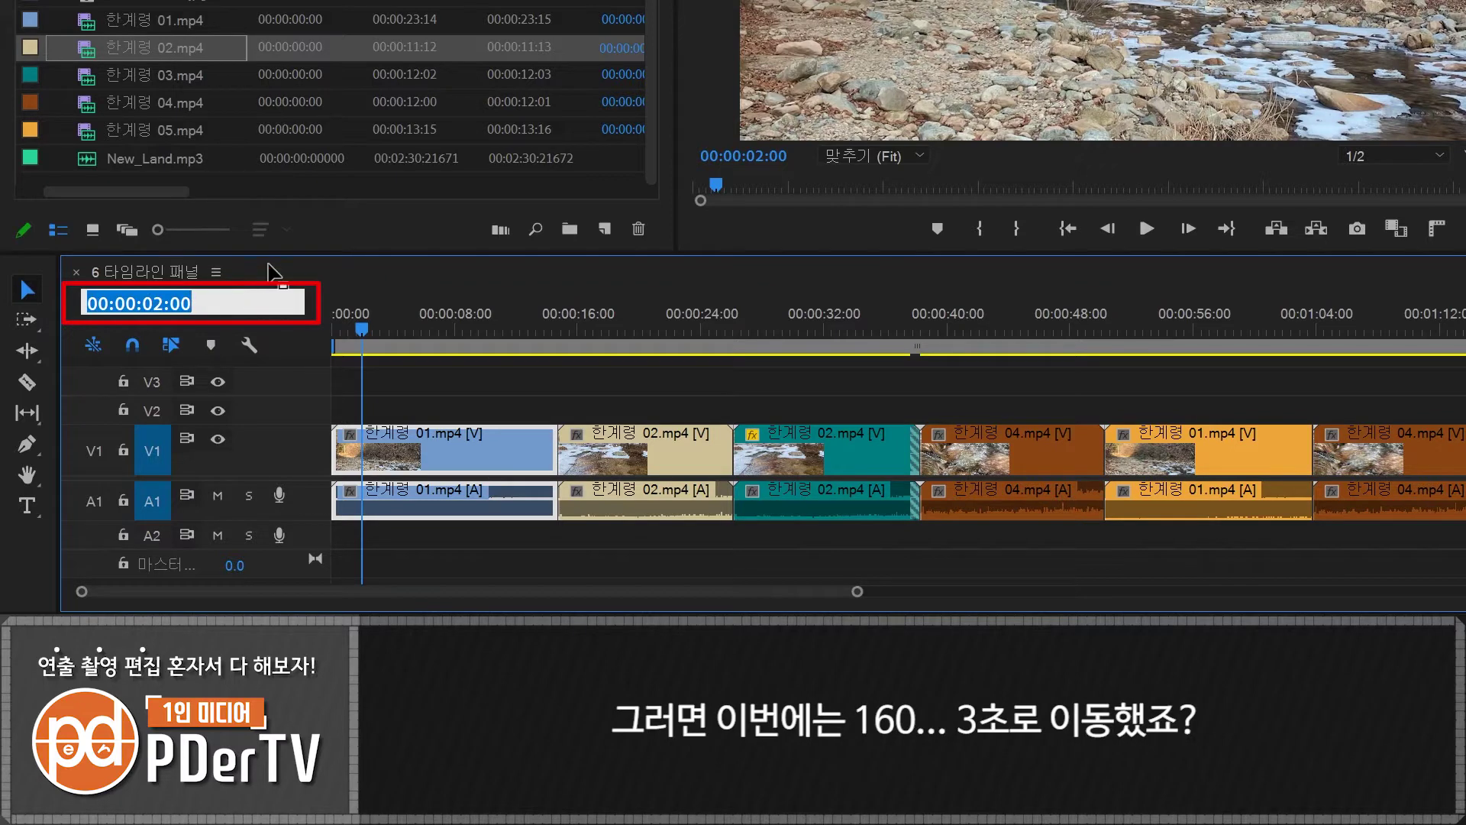
type("160")
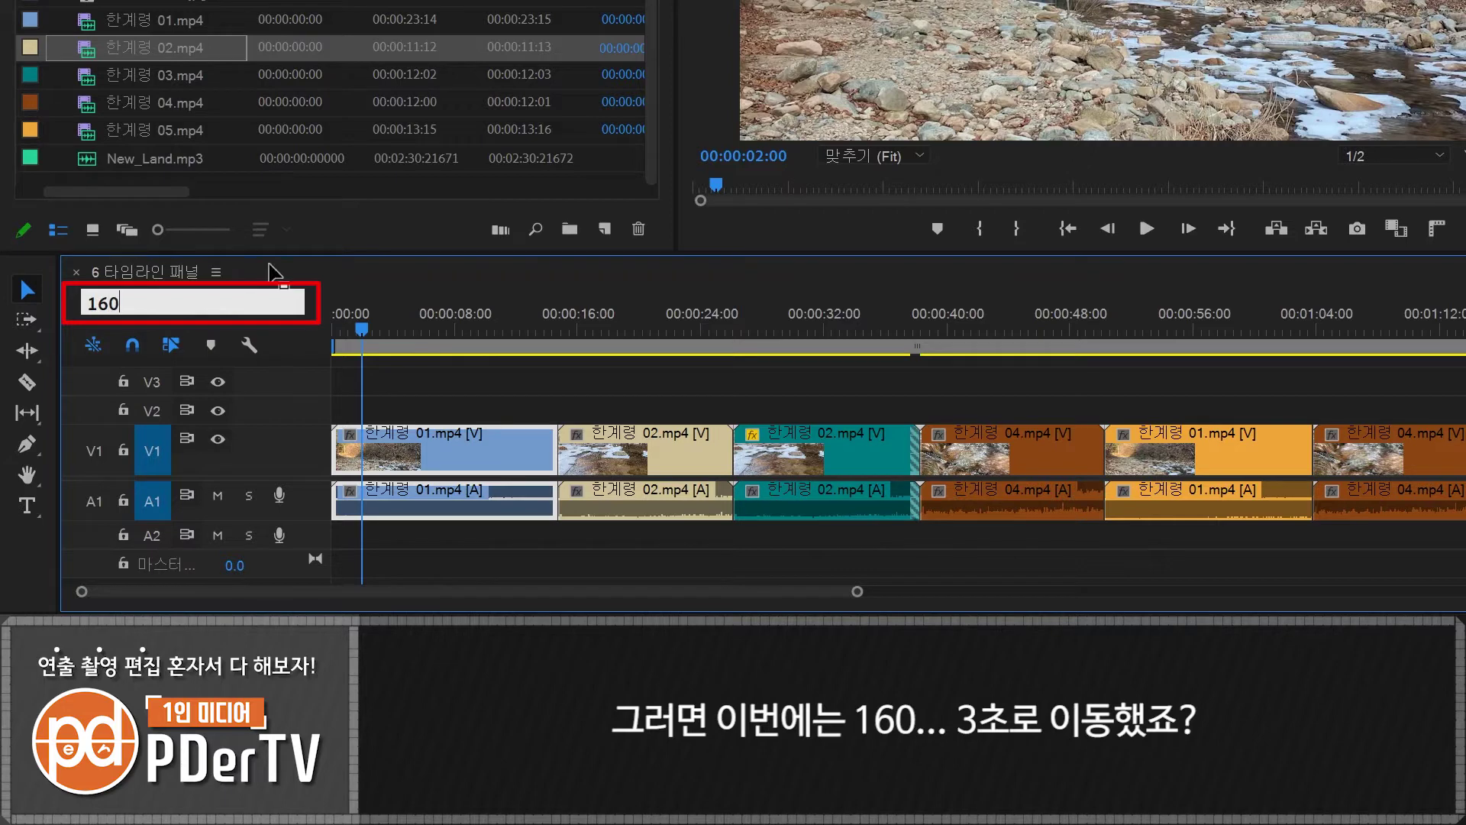
key("Return")
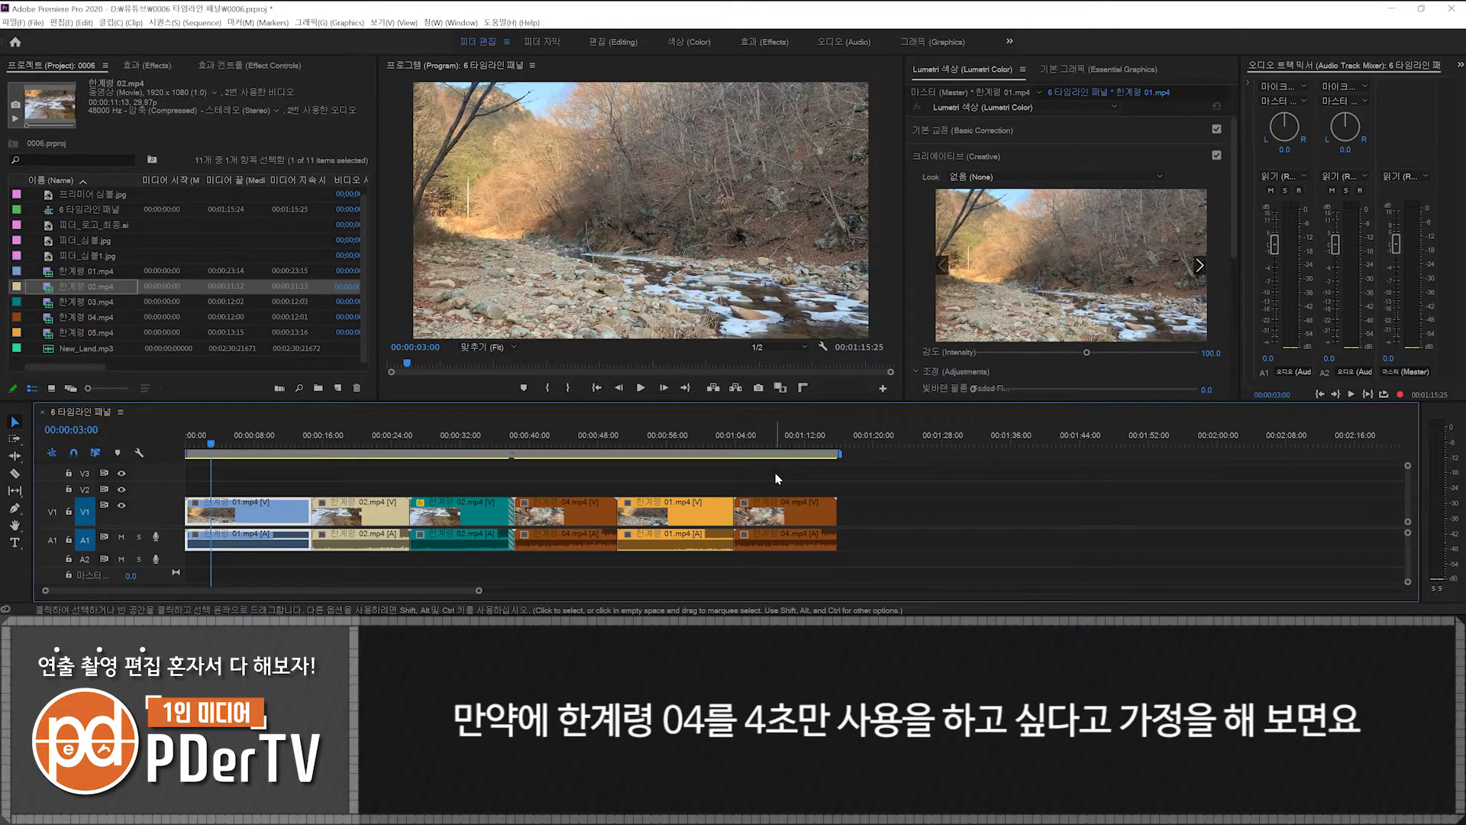
Step: Advance the playhead by +400 from the start of the last 한계령 04 clip and trim the clip's end to the playhead
left_click_drag(763, 442, 741, 445)
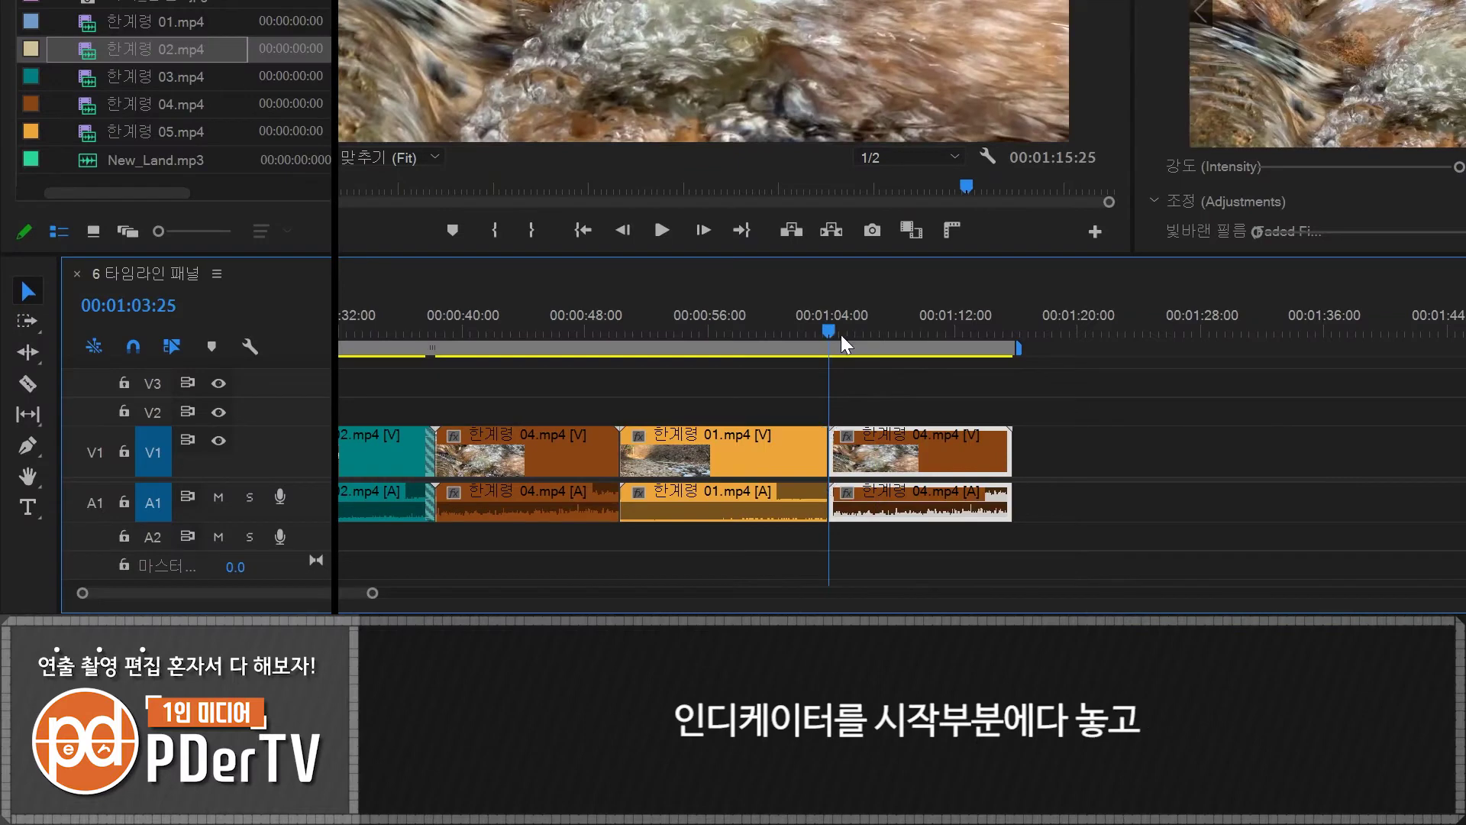
left_click(945, 374)
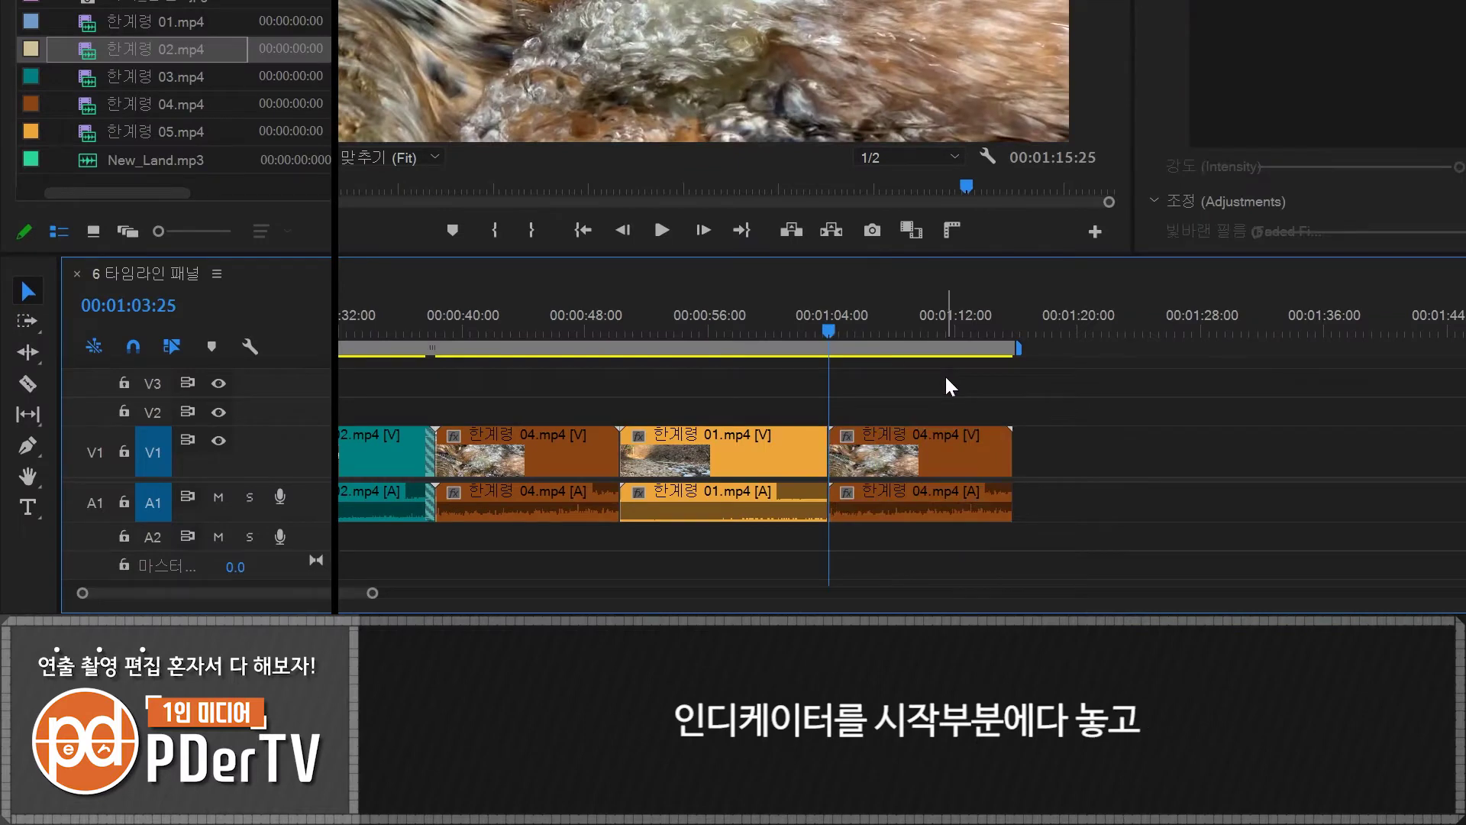
left_click(206, 305)
type("+400")
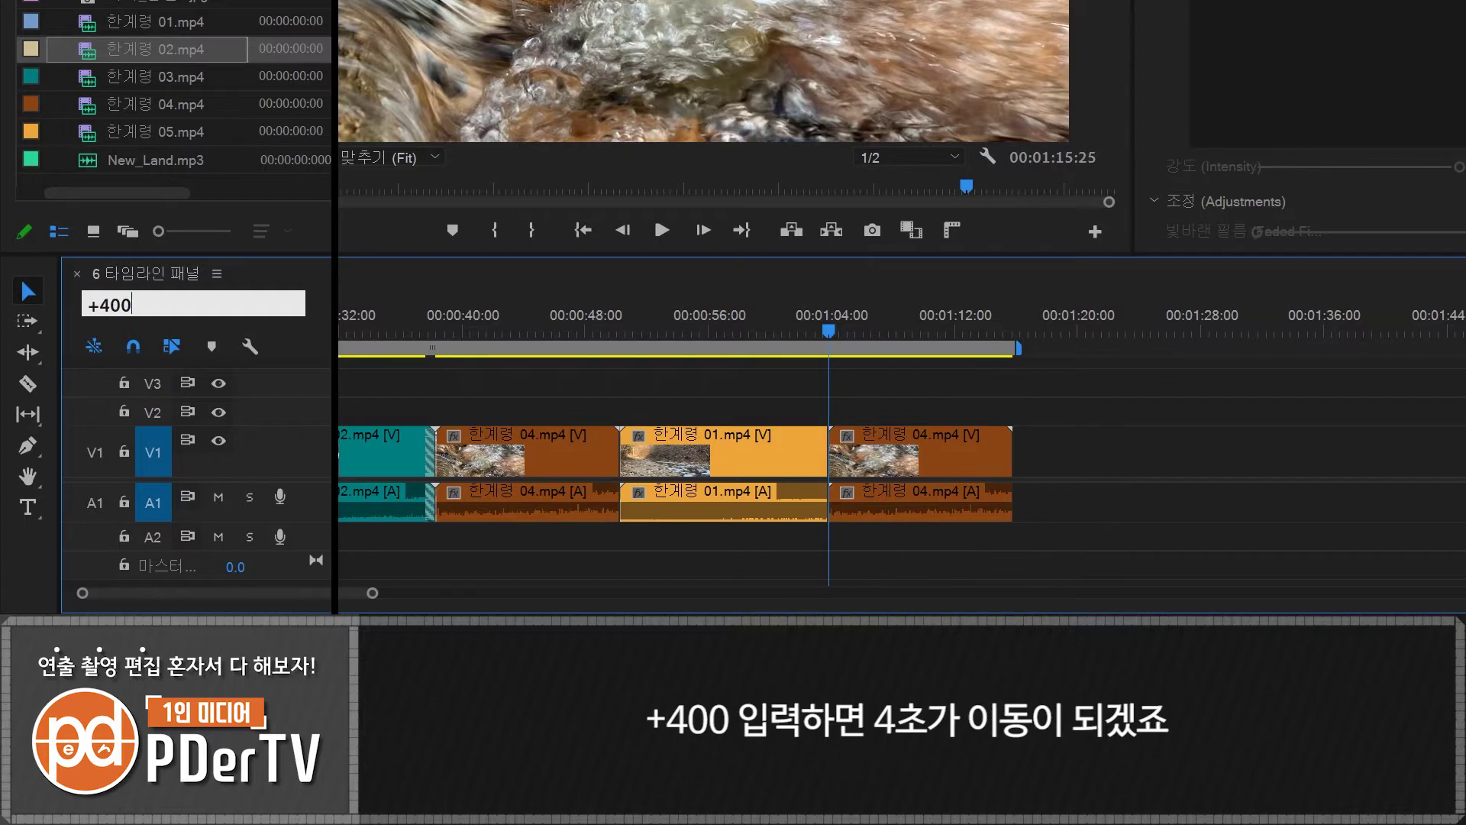
key("Return")
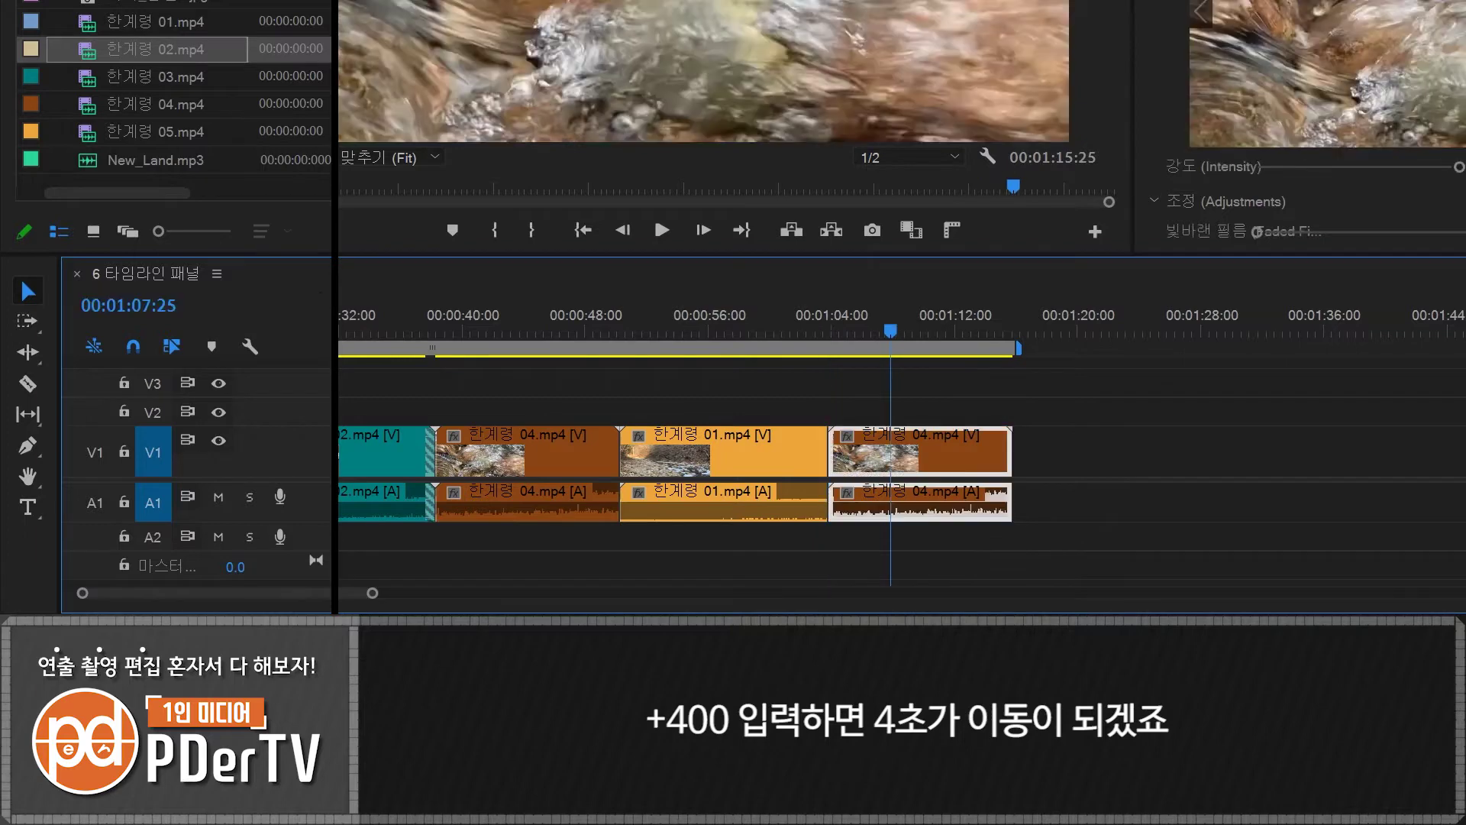
left_click(1010, 450)
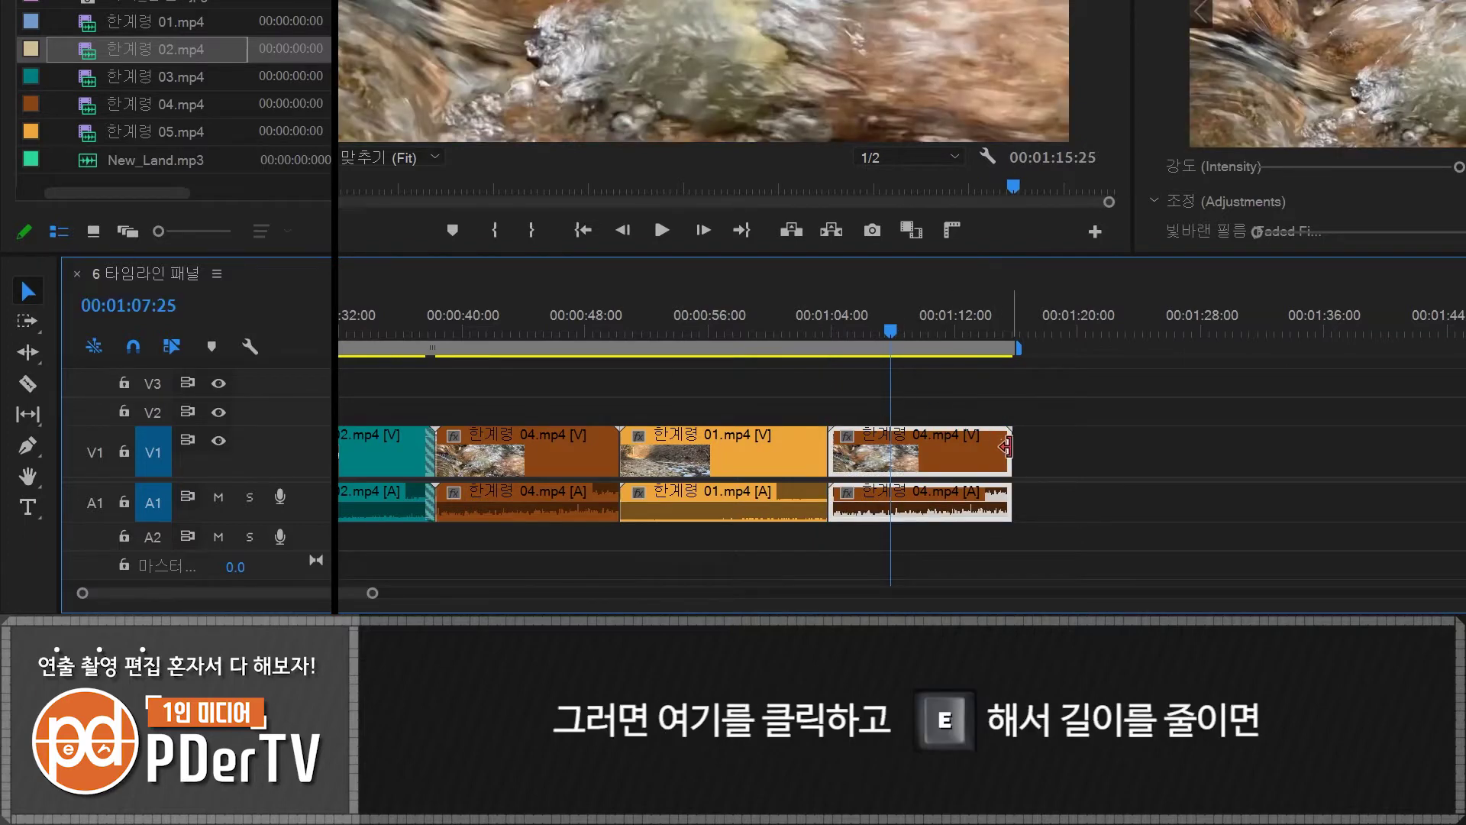
key("e")
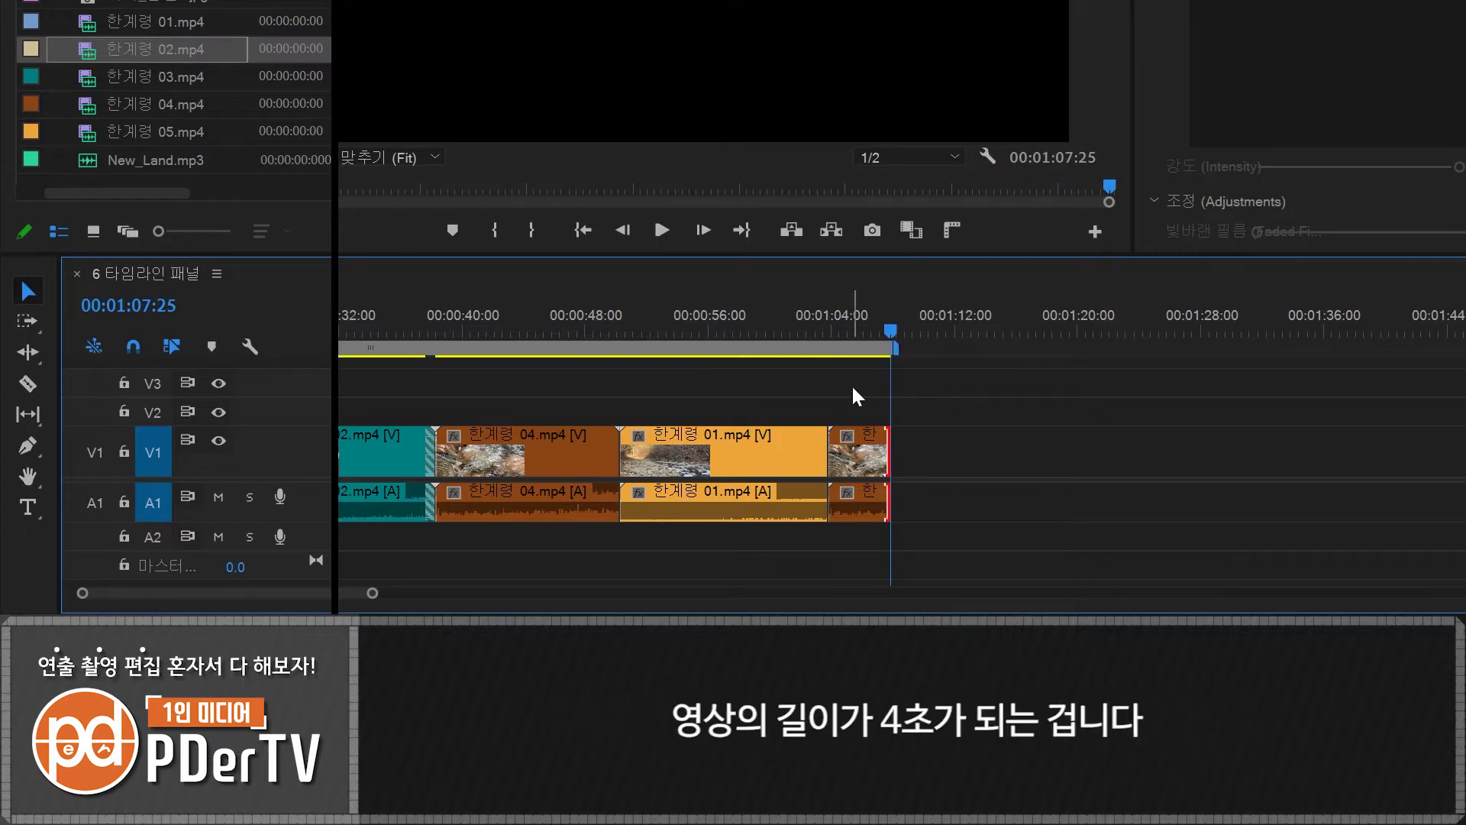
Step: Check the duration of the trimmed 한계령 04 clip at the end of the sequence
left_click(857, 451)
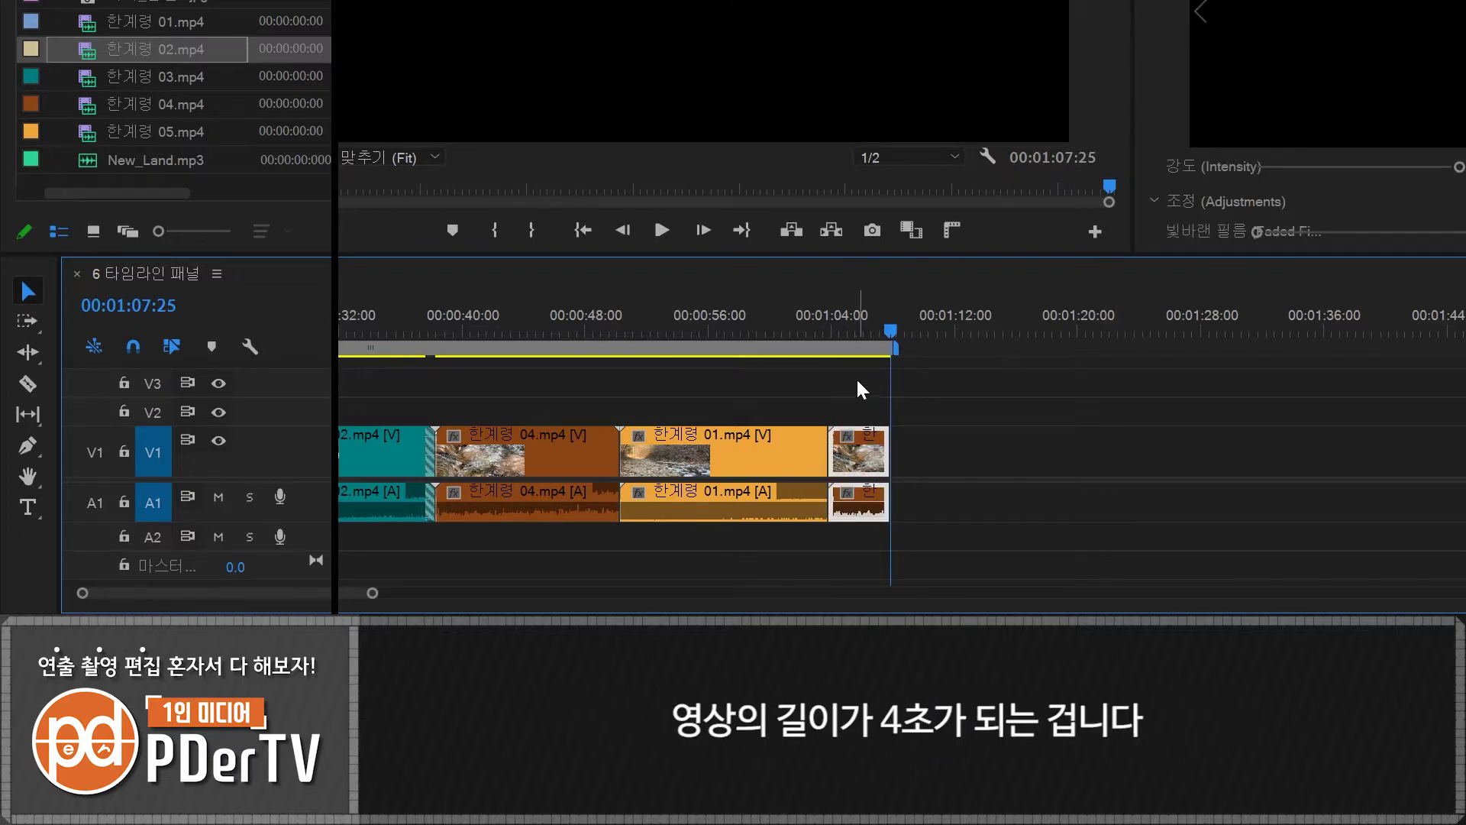
left_click(855, 328)
mouse_move(858, 463)
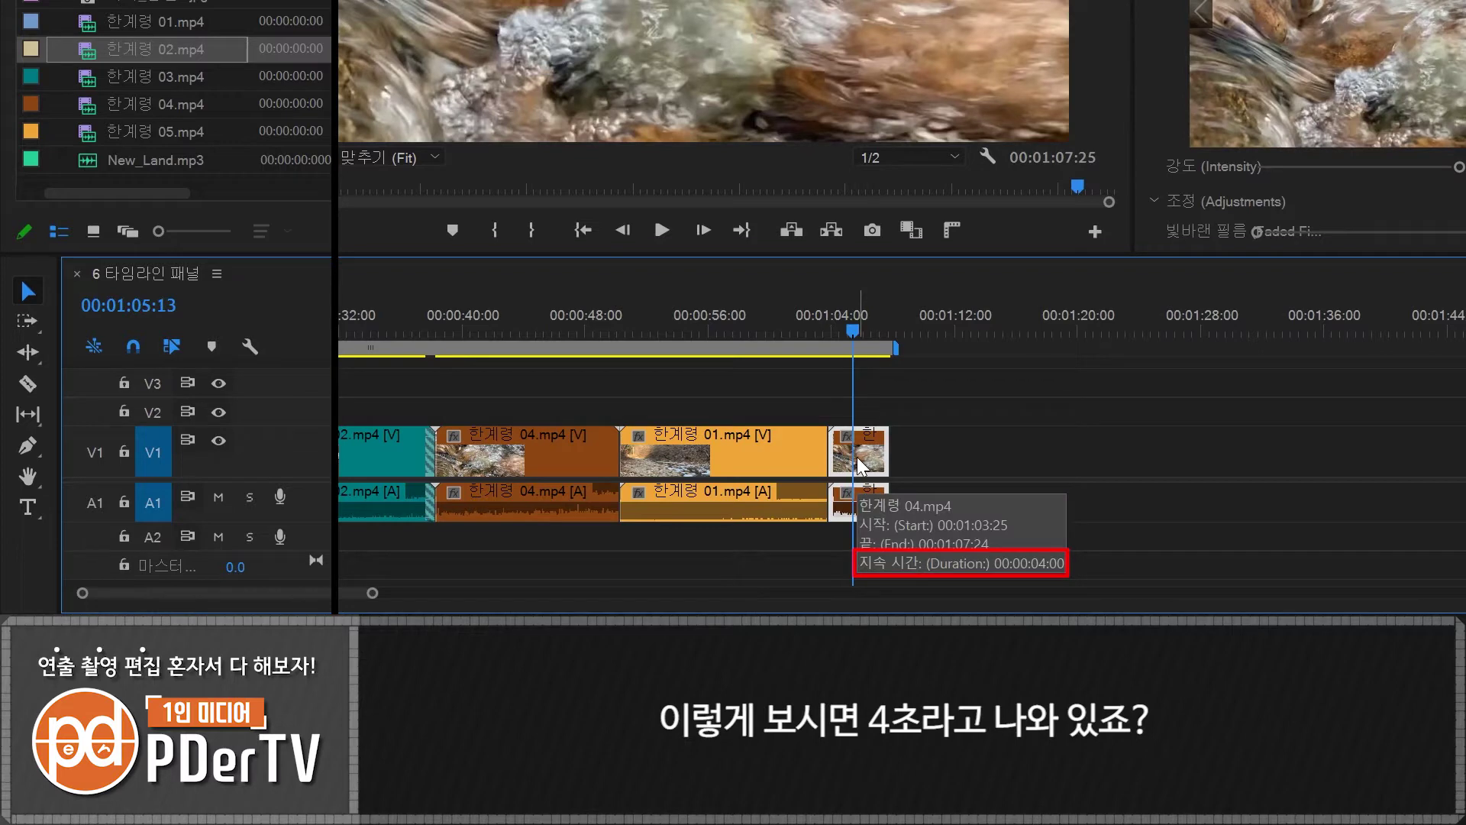
left_click(959, 439)
Step: Select the last 한계령 04 clip, shift it one second forward with +100 and return it with -100
mouse_move(863, 451)
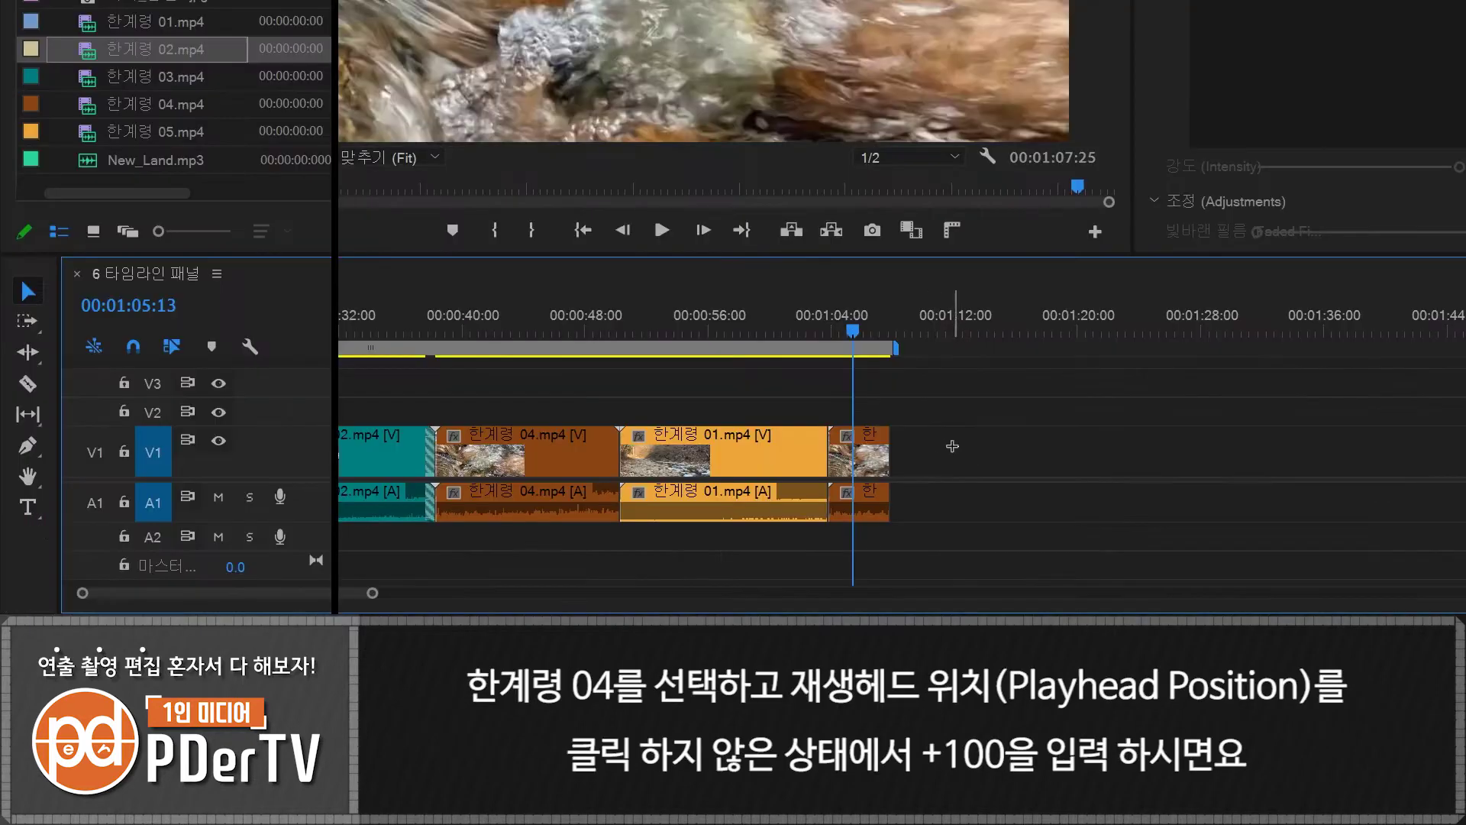
left_click_drag(745, 527, 800, 515)
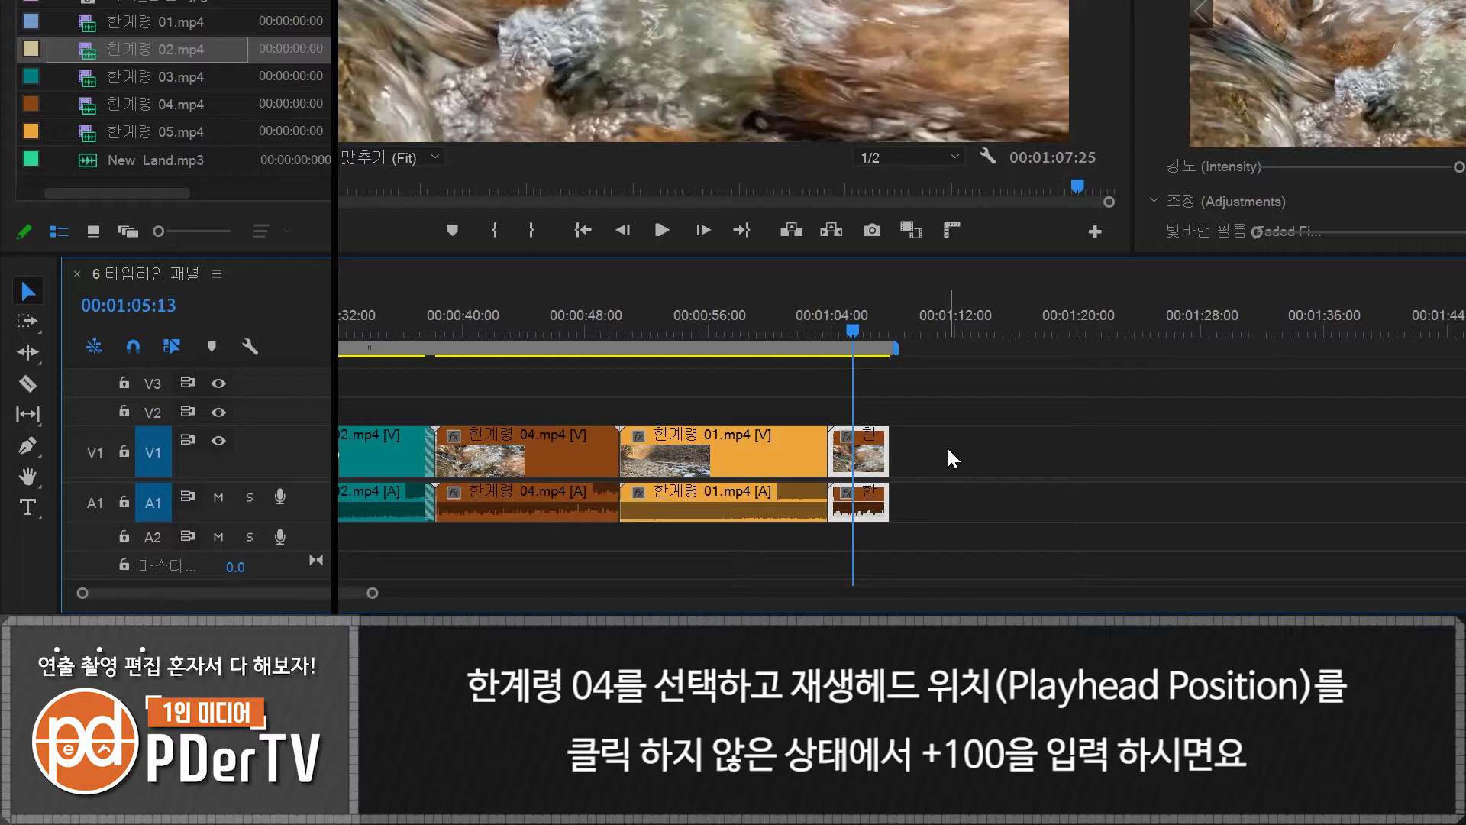
type("+100")
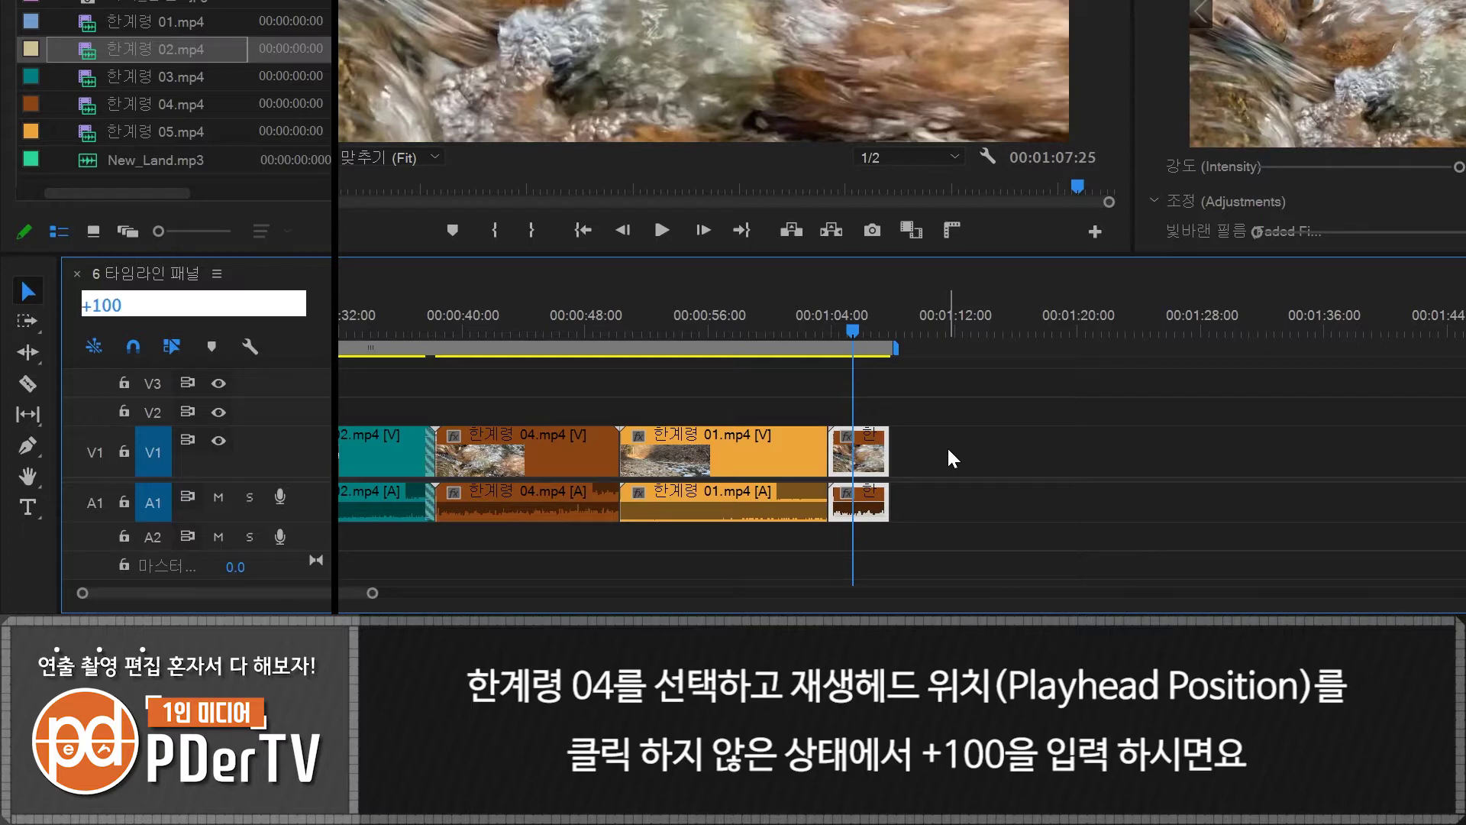
key("Return")
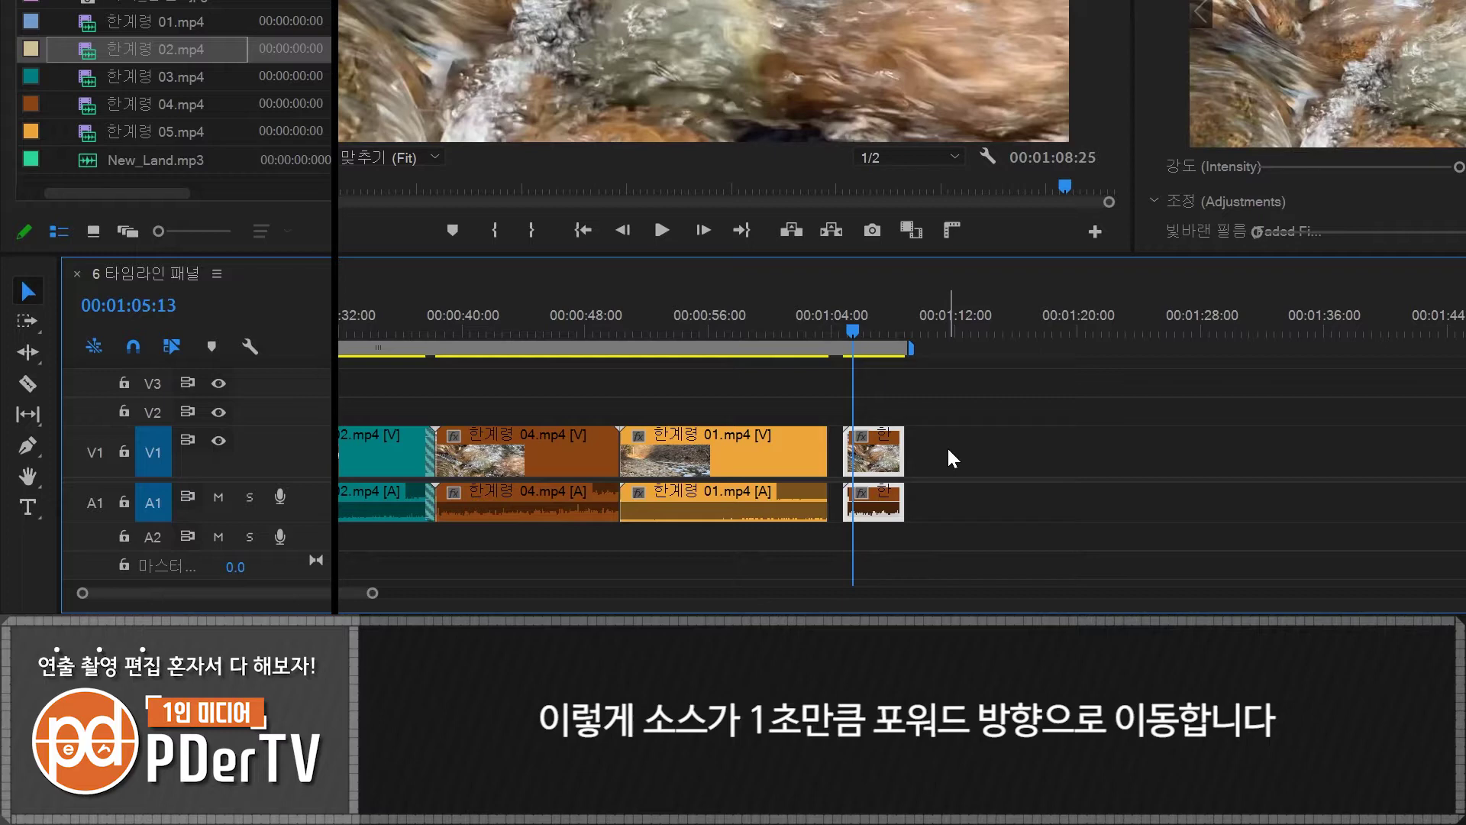
type("-100")
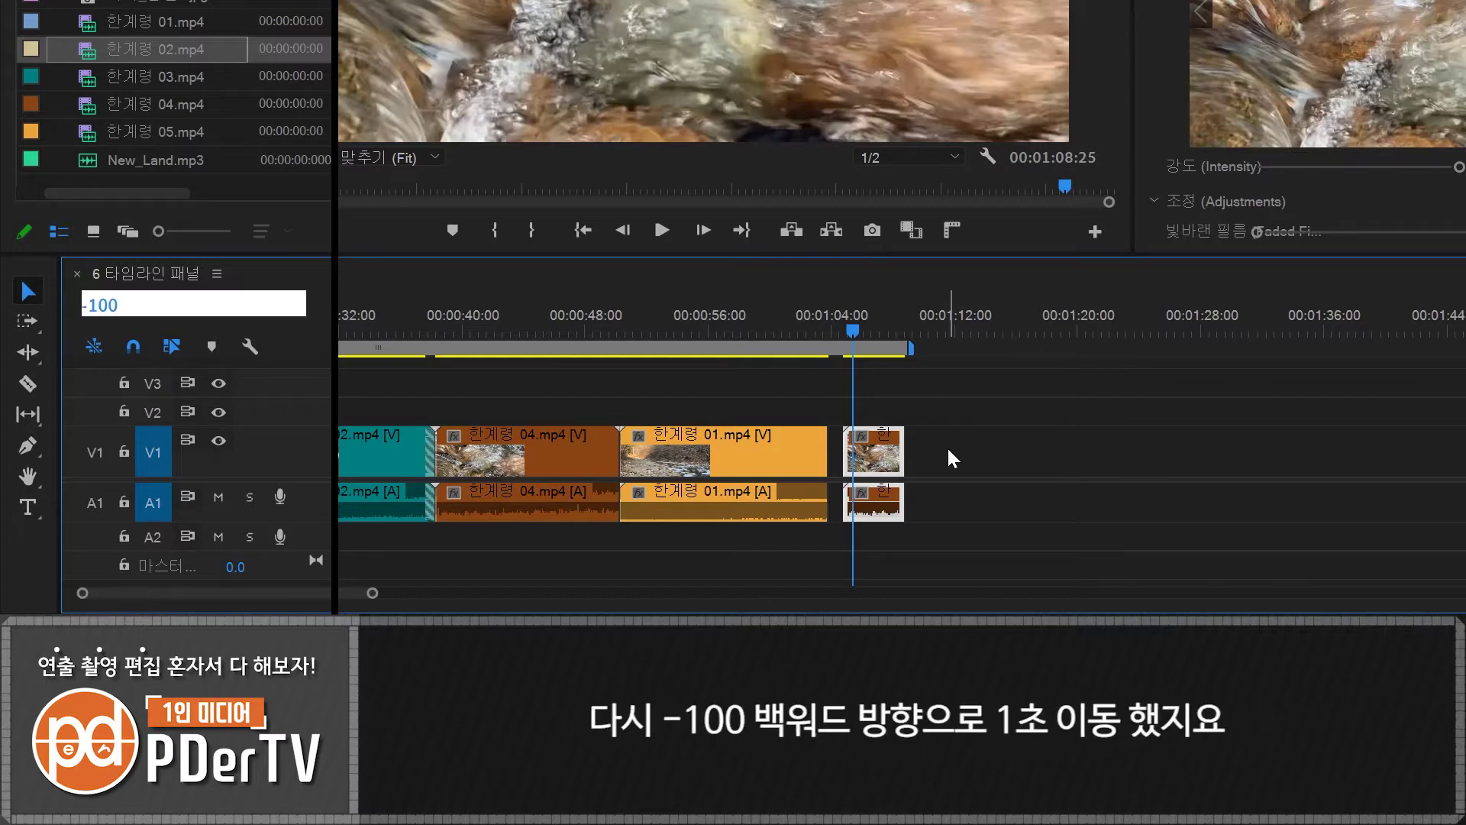
key("Return")
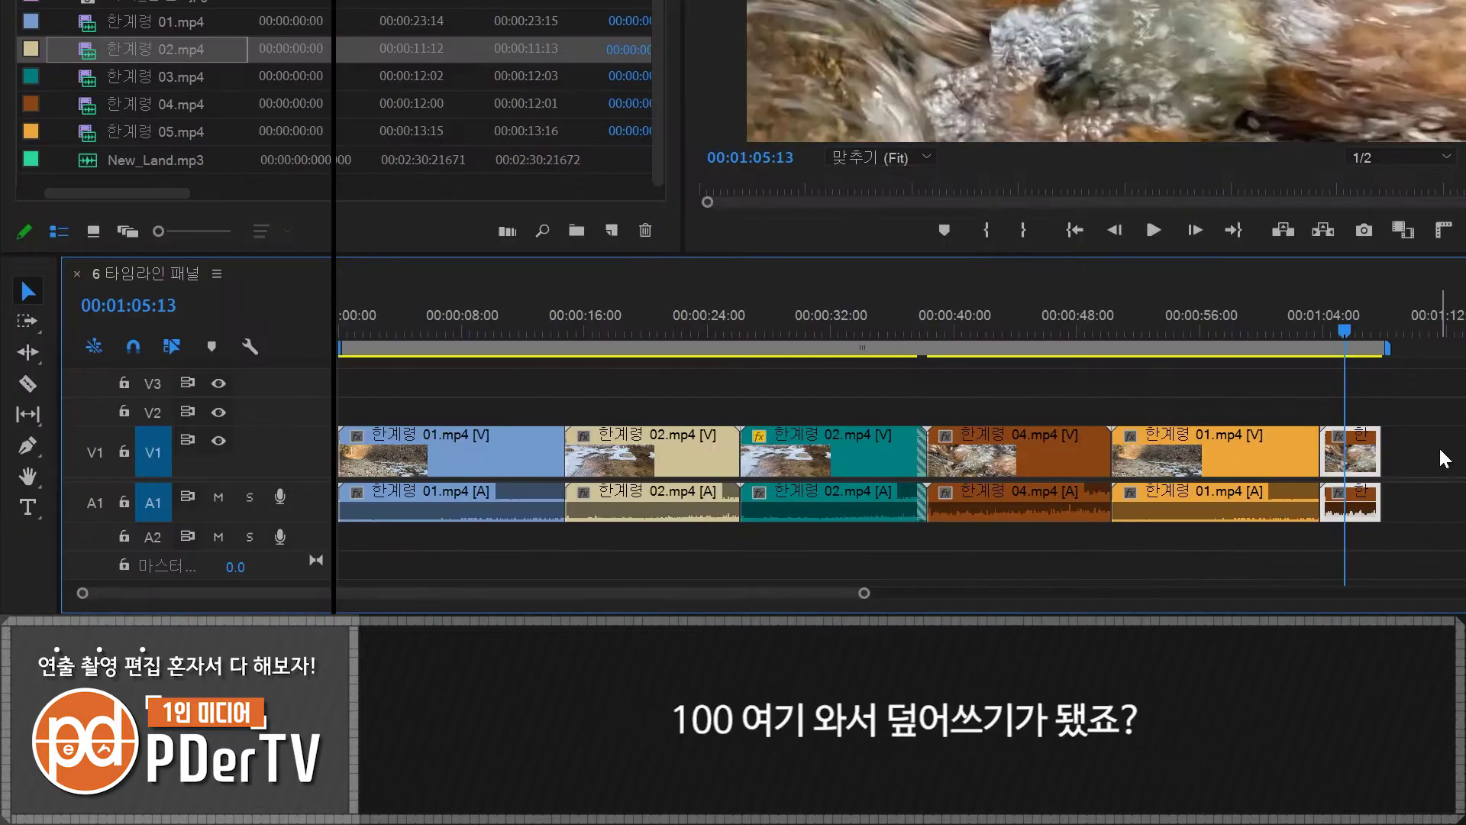
Step: Try moving the selected 한계령 04 clip to the 1-second position with the entry 100, and undo the move
type("100")
key("Return")
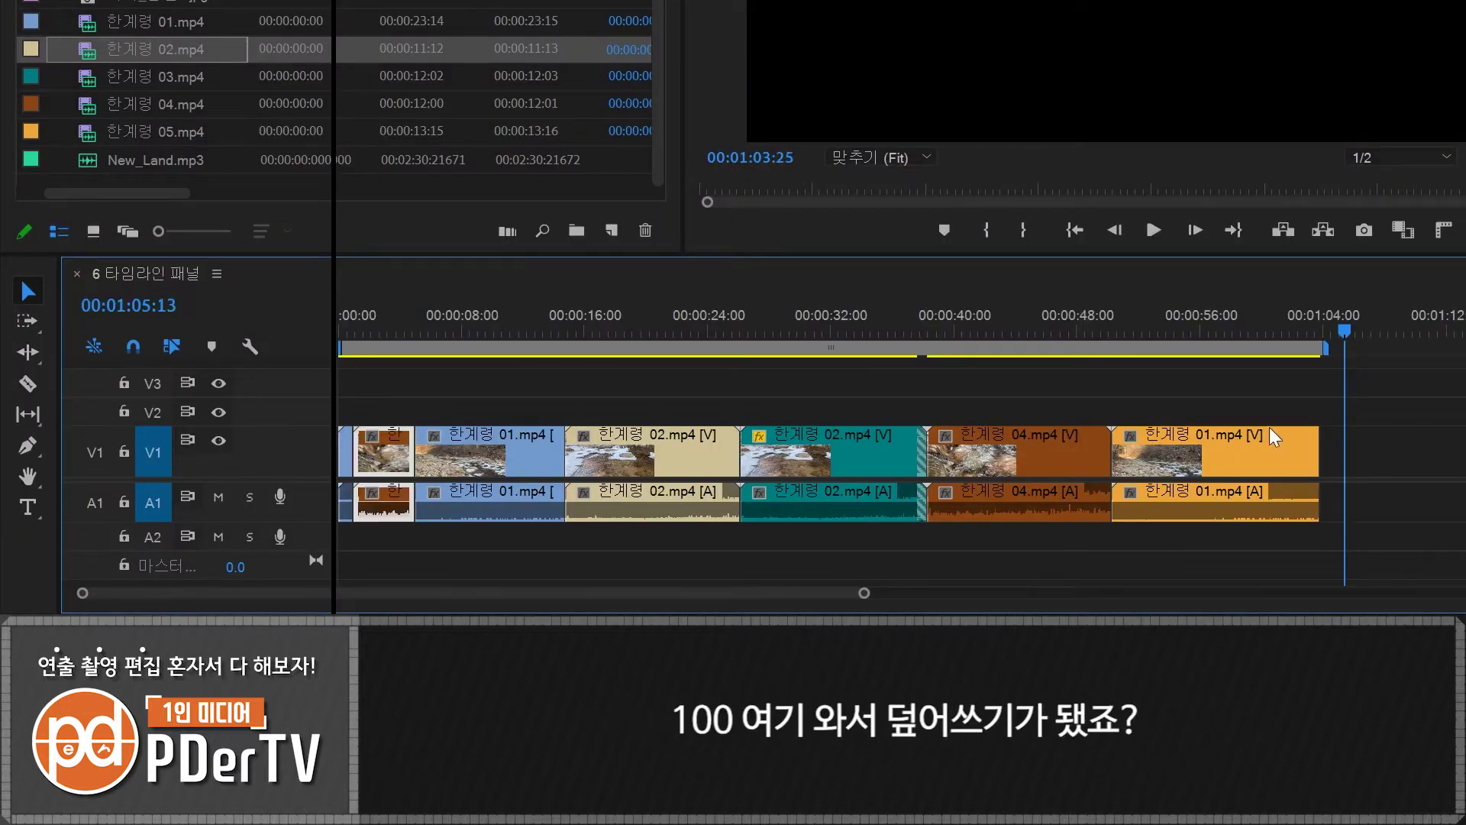
left_click(375, 328)
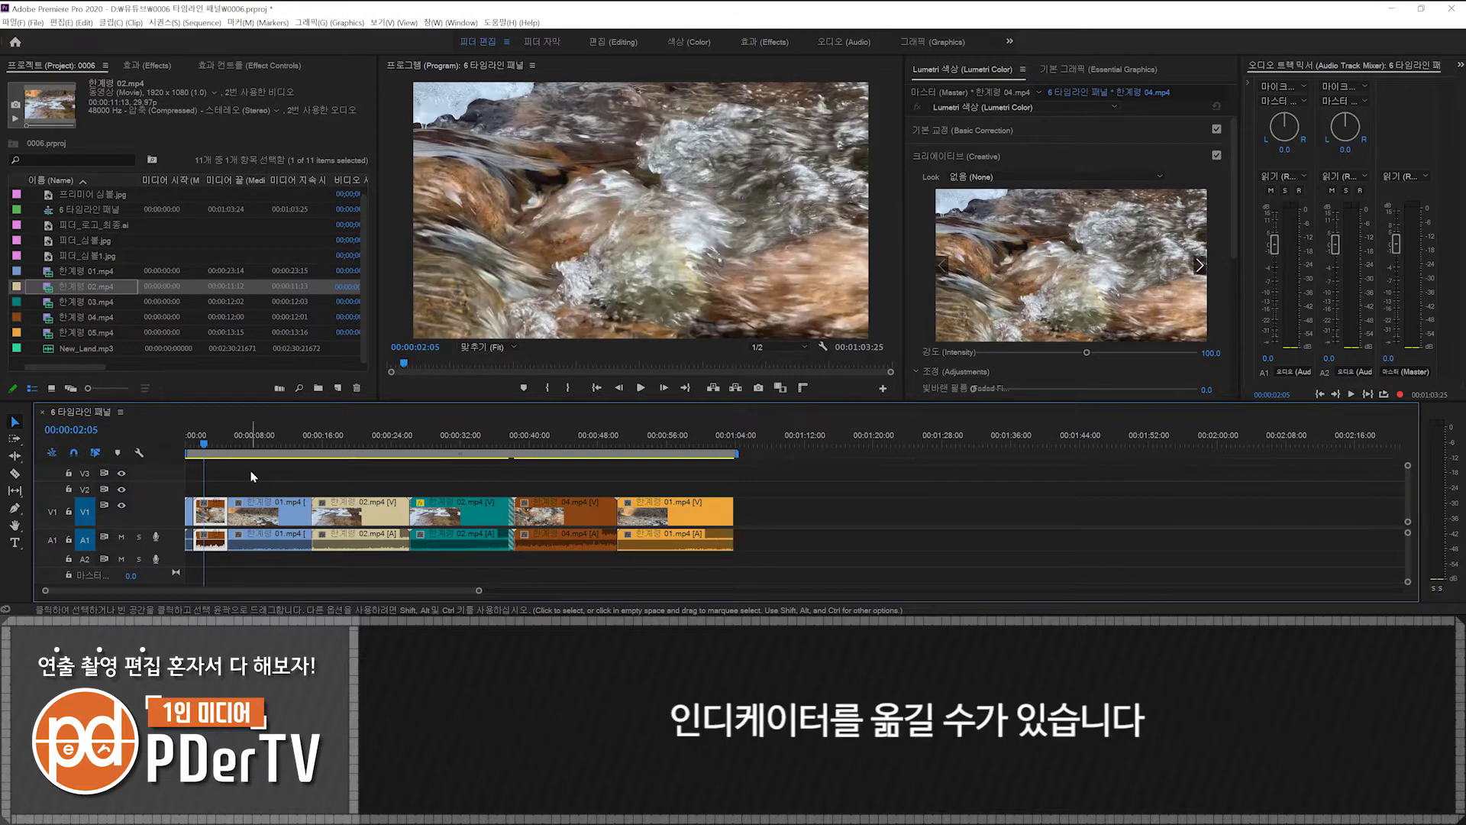
key("ctrl+z")
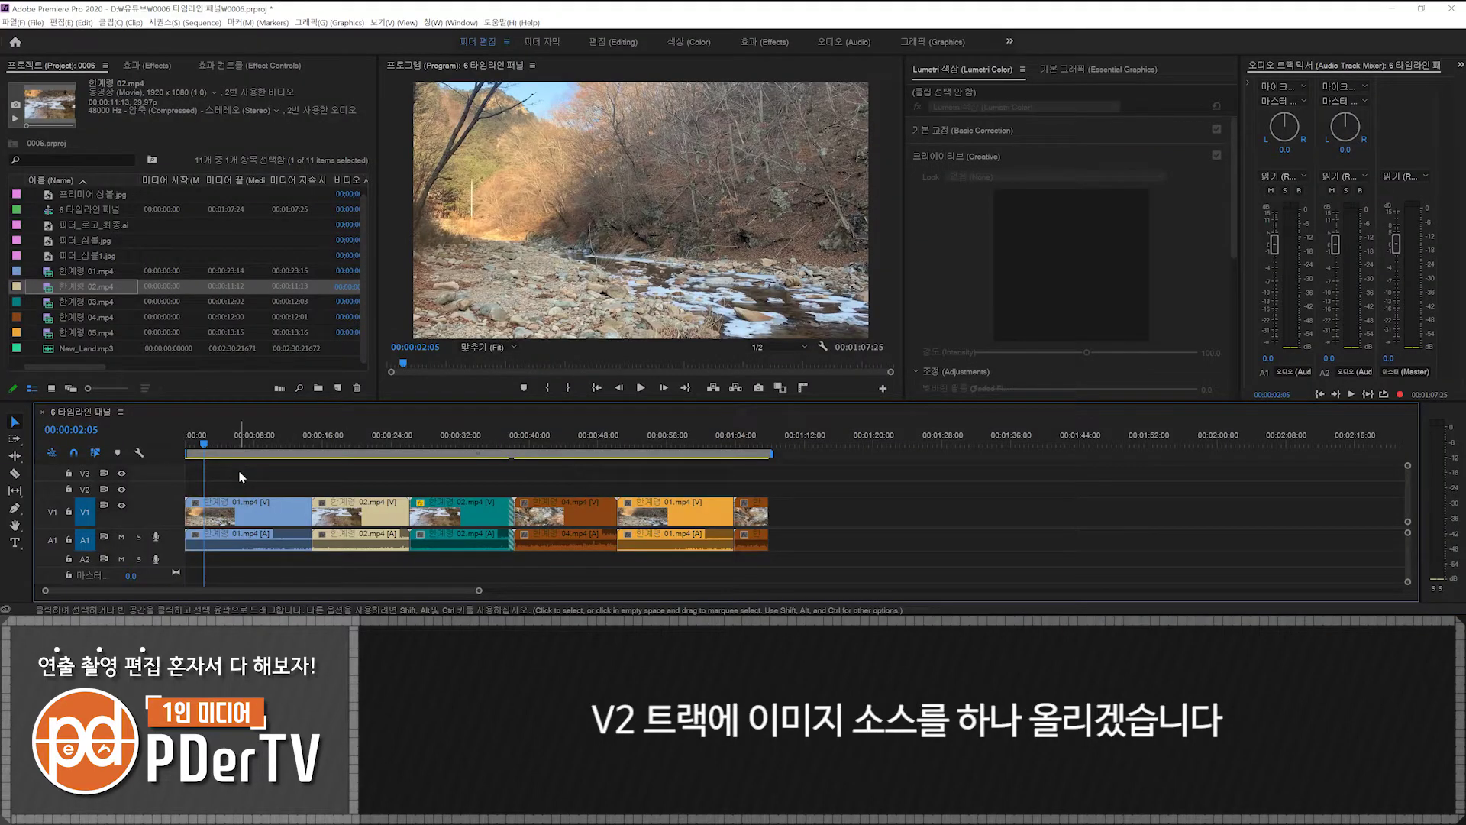
Step: Place the image 피더_심볼.jpg on track V2 above the first 한계령 01 clip and preview it at about 00:00:08:08
left_click(74, 240)
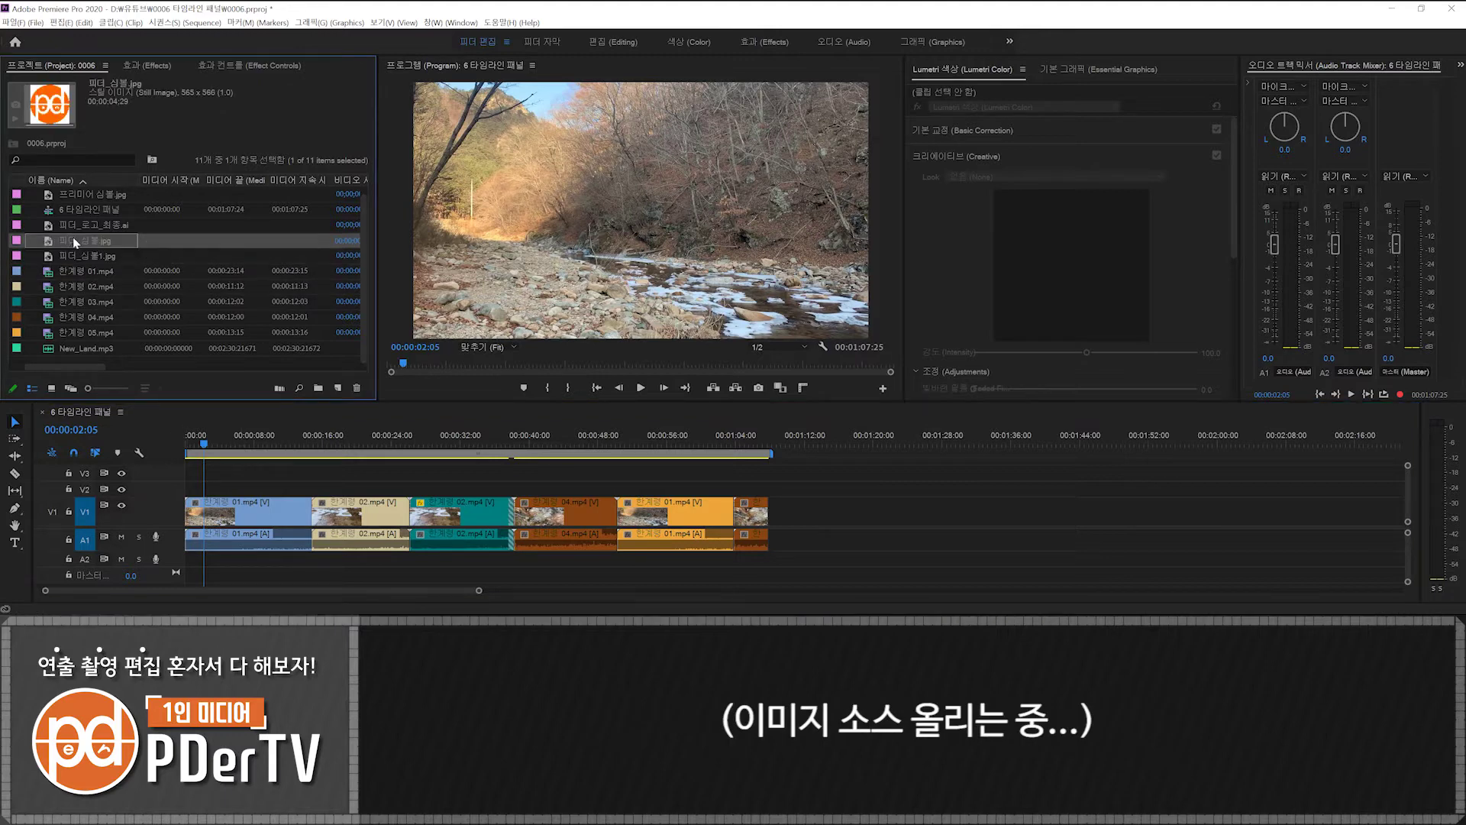
left_click_drag(67, 235, 243, 495)
left_click(258, 439)
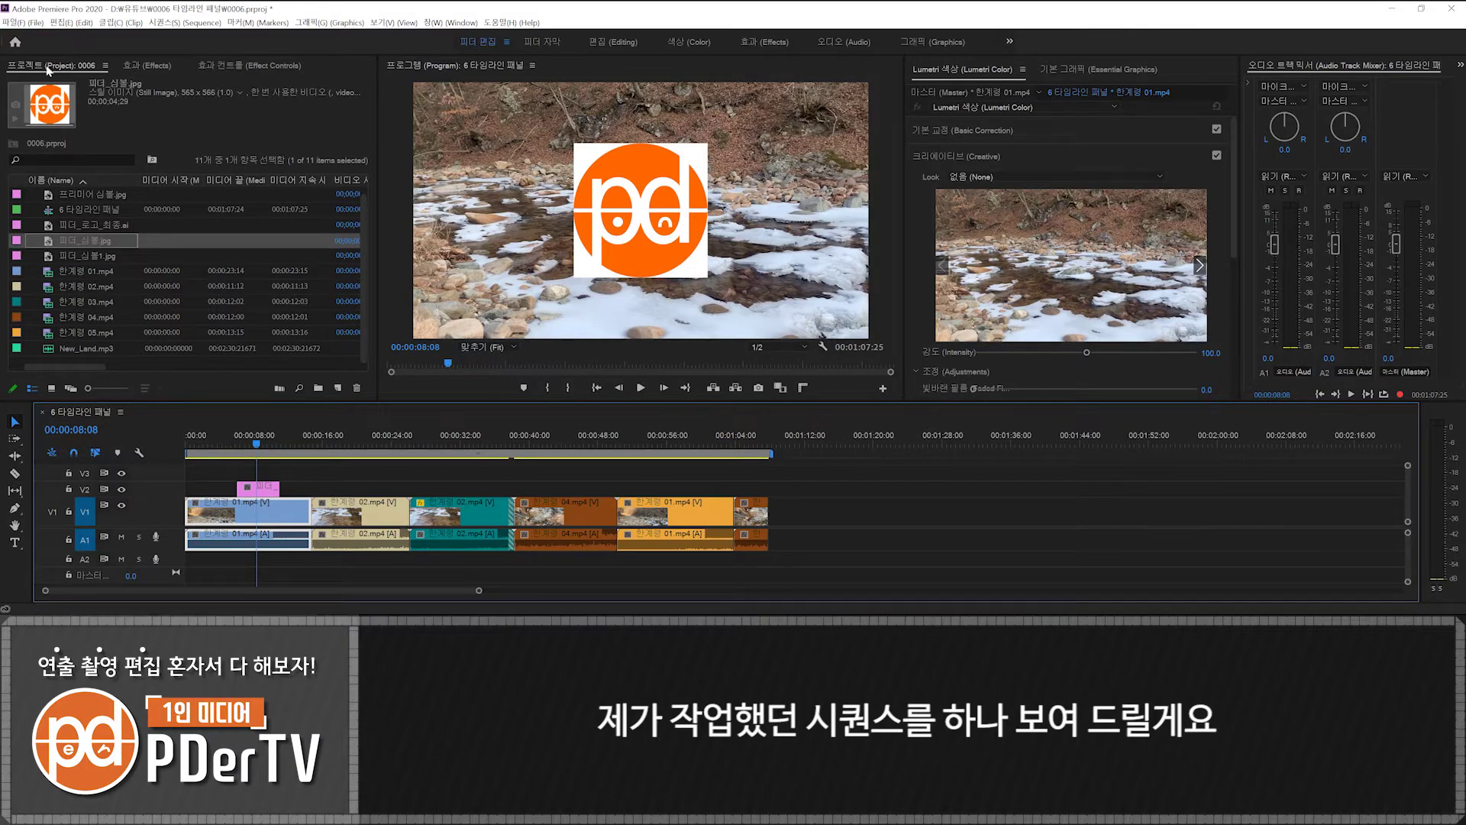
Step: Open the project 0005 소스 패널 편집.prproj from the 0005 소스 패널 folder
key("ctrl+o")
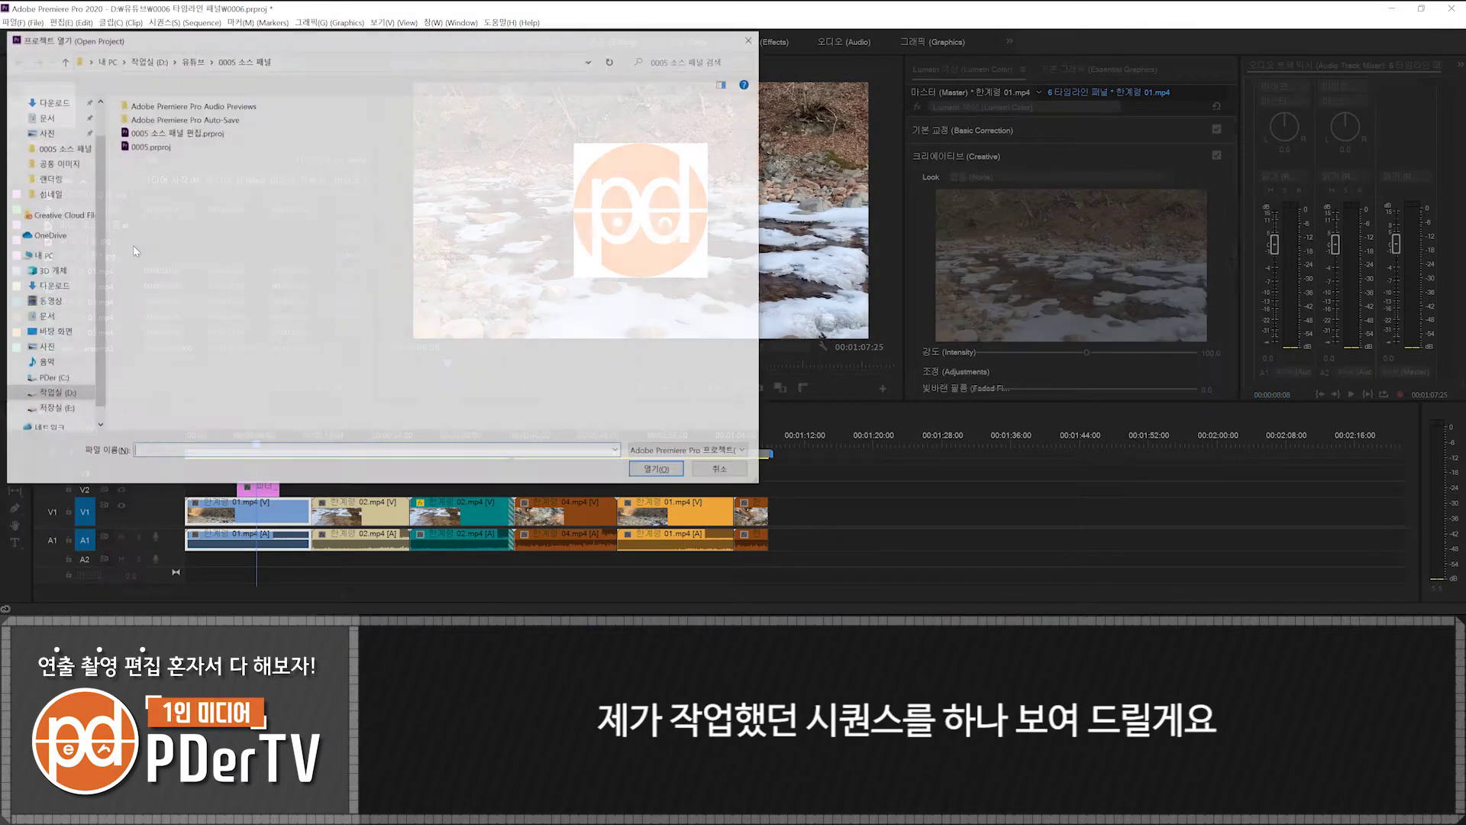
left_click(176, 133)
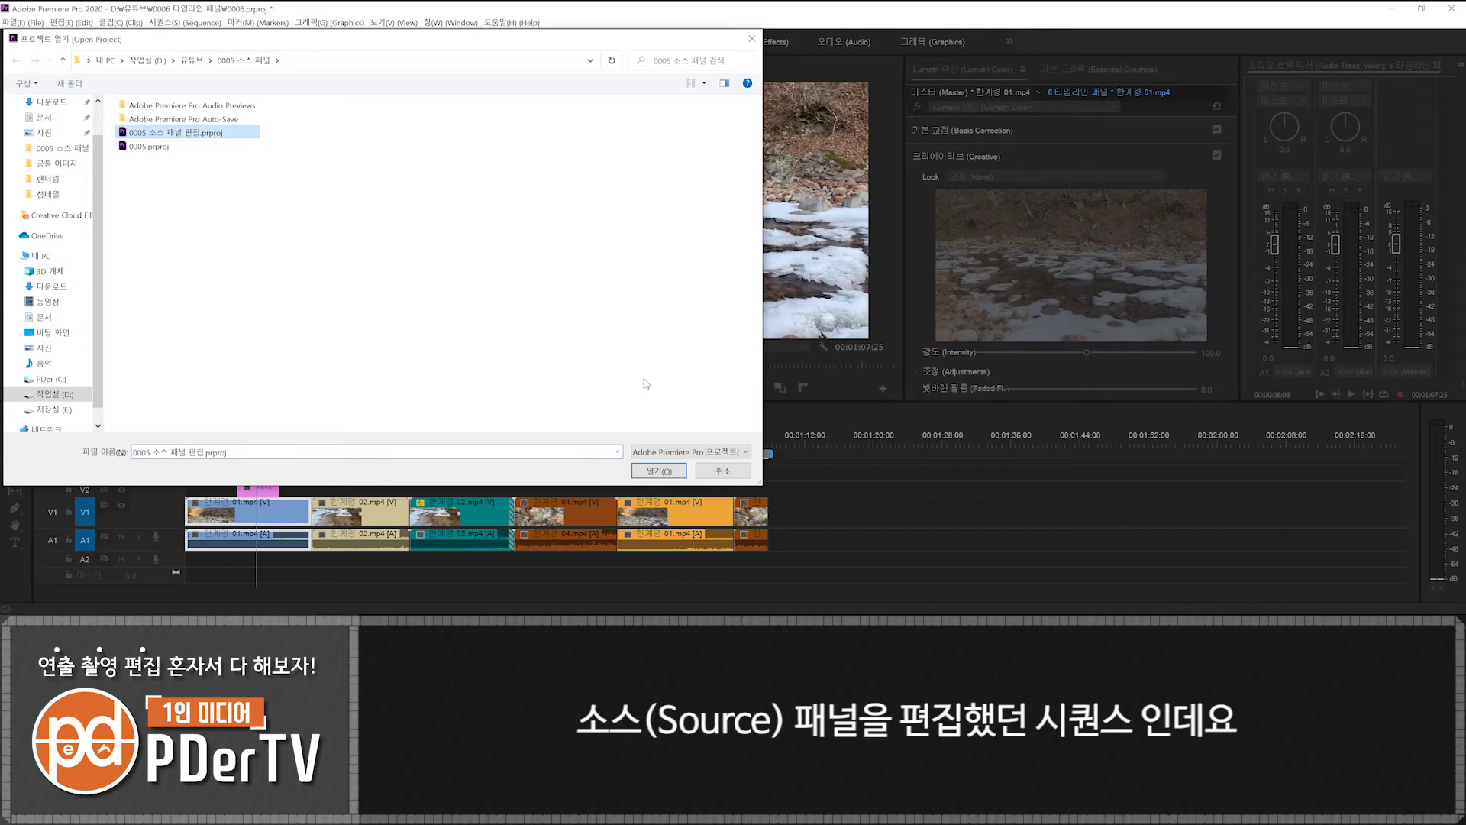
left_click(658, 471)
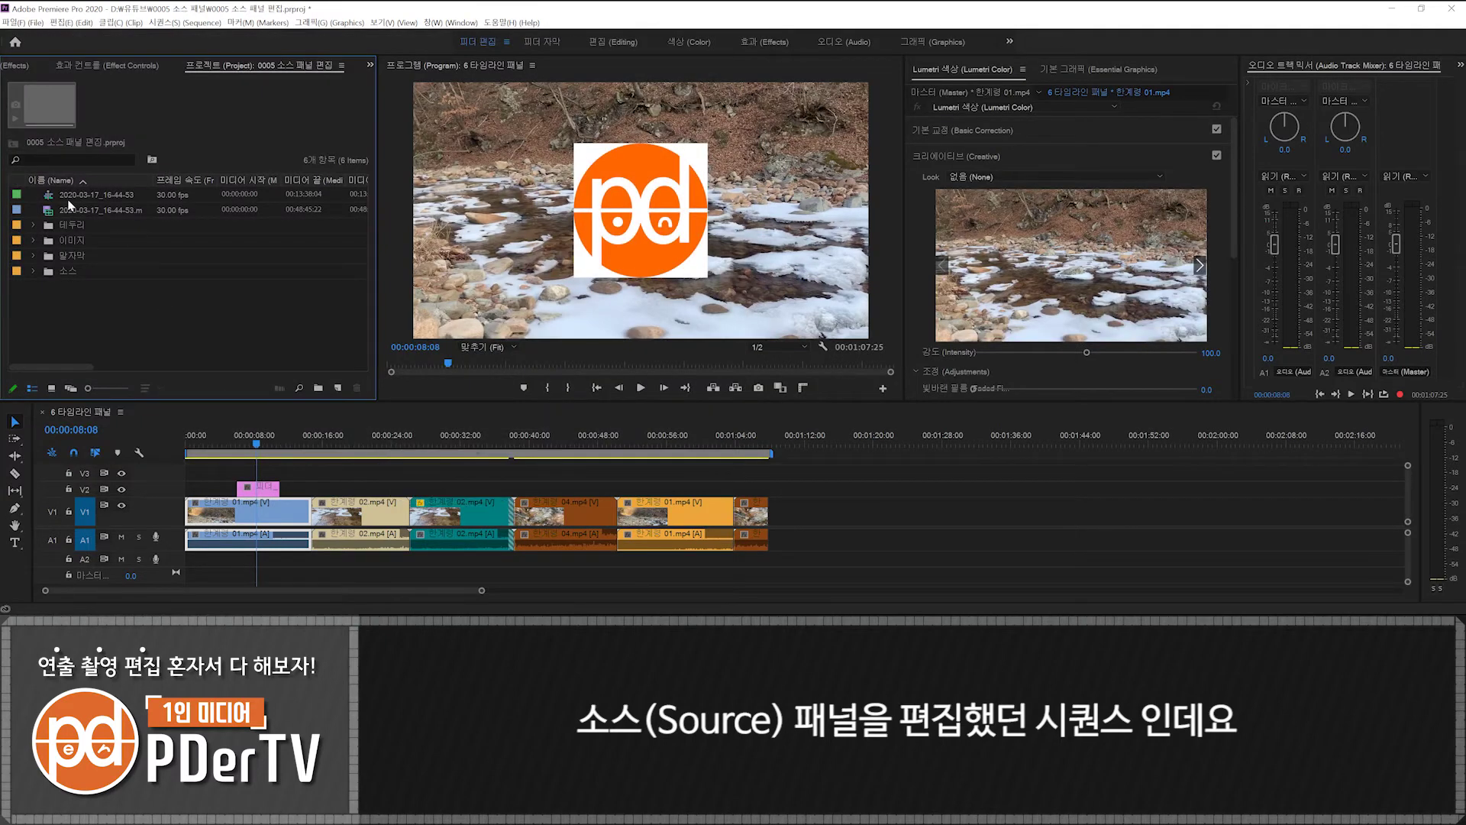
Step: Open the sequence 2020-03-17_16-44-53 and turn off the output of video tracks V11 down to V2, leaving only V1 on
double_click(69, 200)
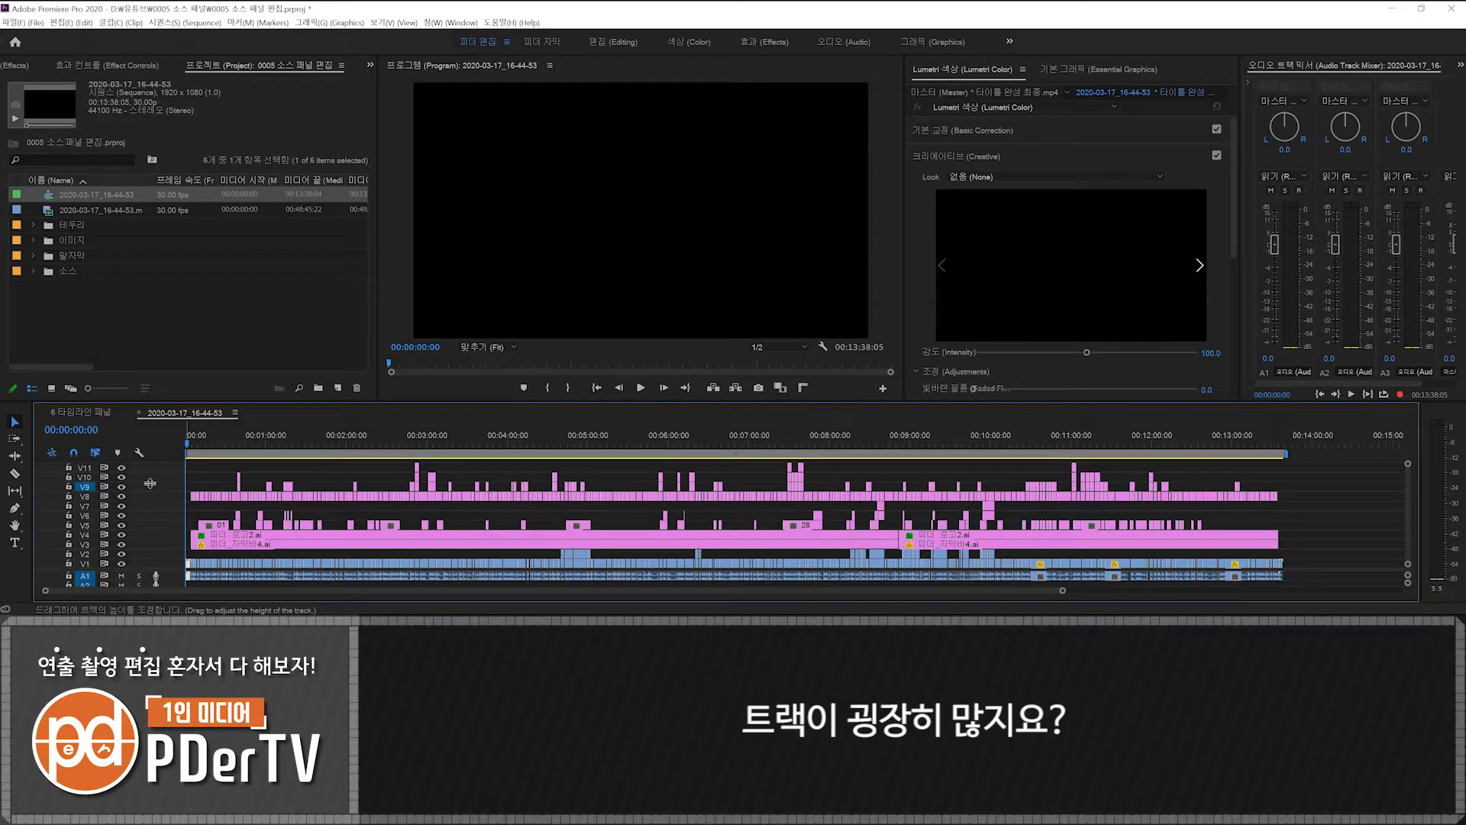
left_click(120, 467)
left_click(121, 476)
left_click(120, 486)
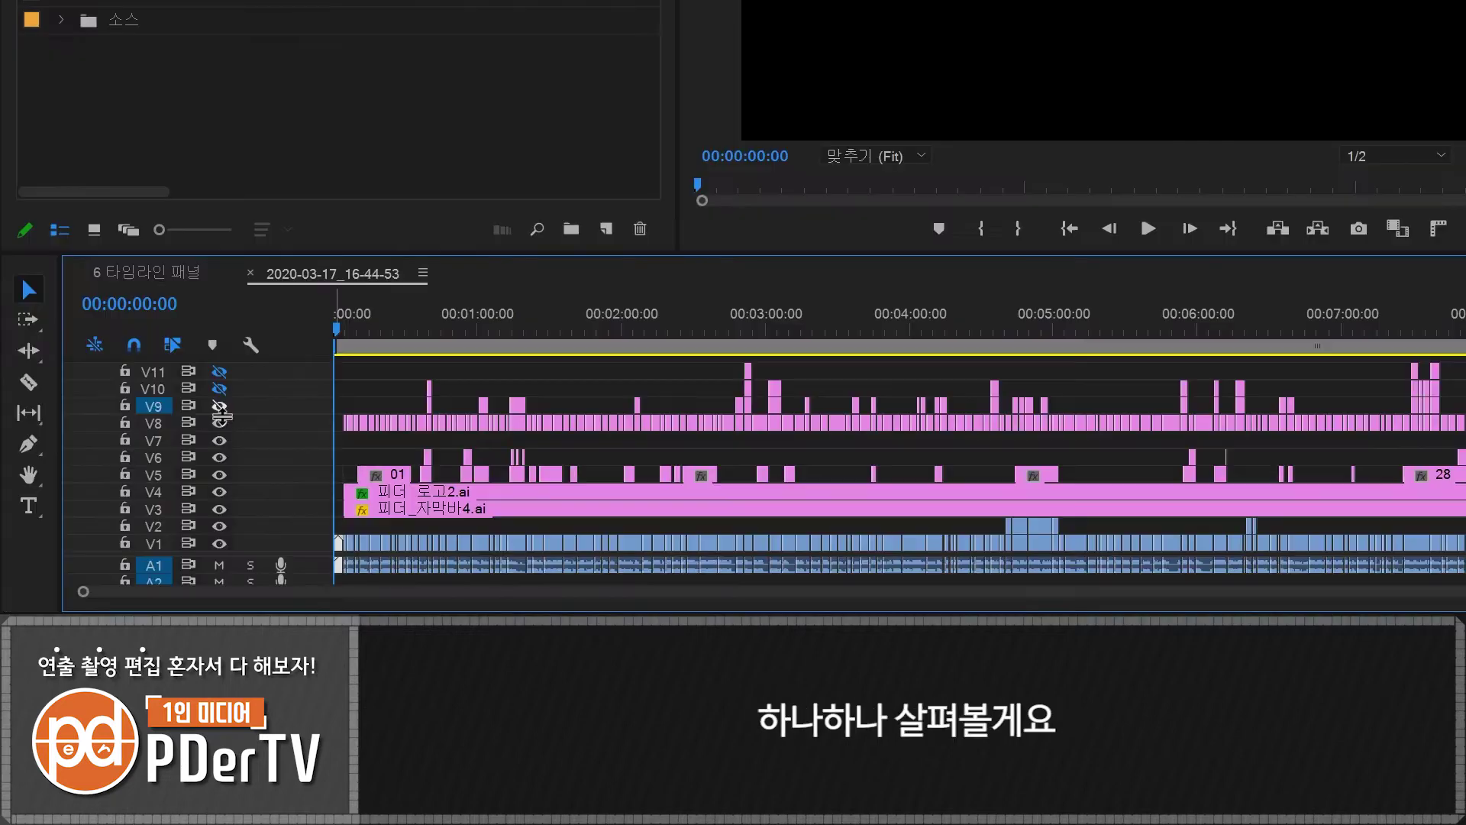
left_click(219, 423)
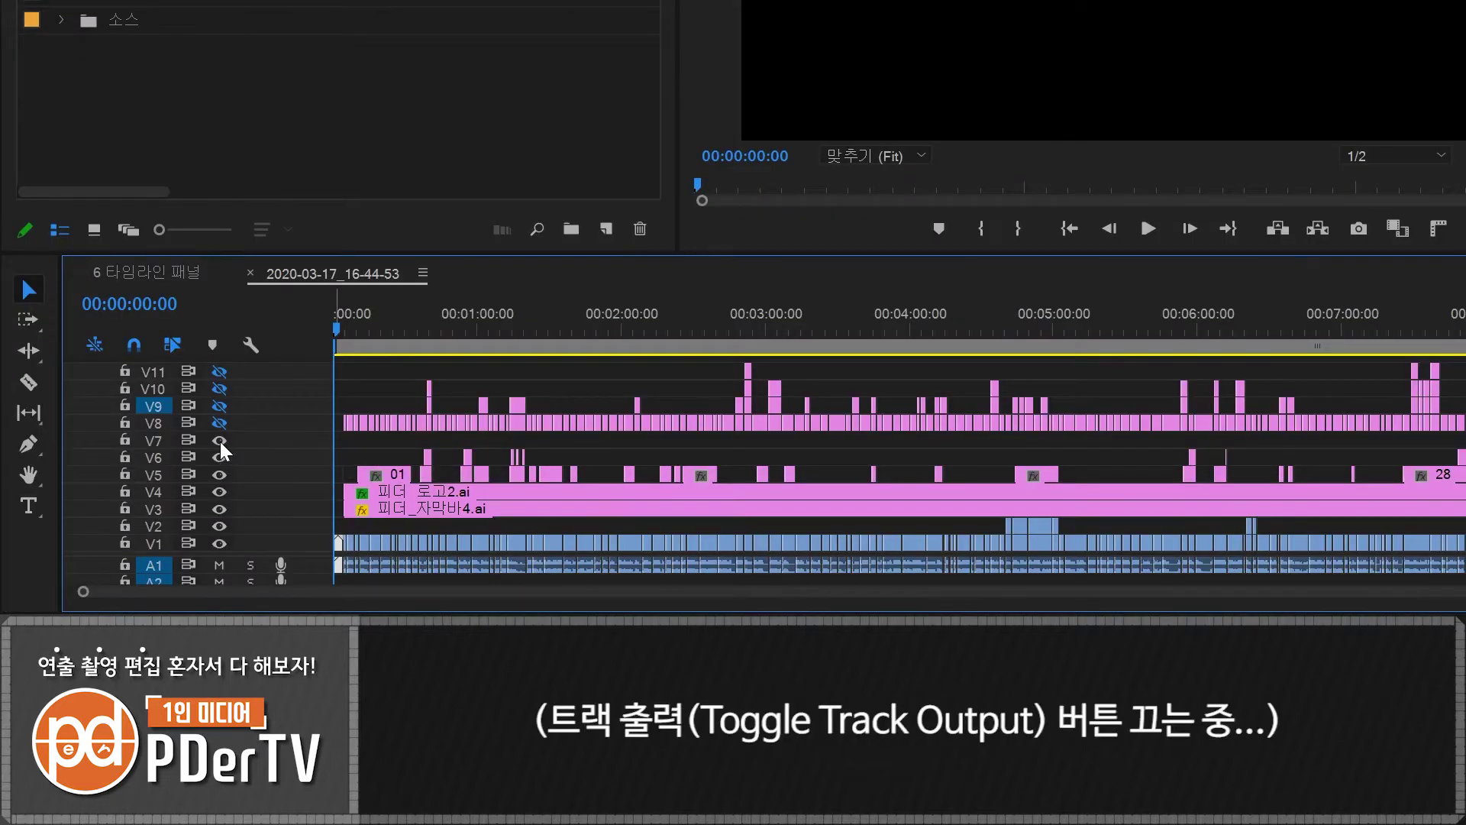
left_click(222, 458)
left_click(223, 475)
left_click(221, 491)
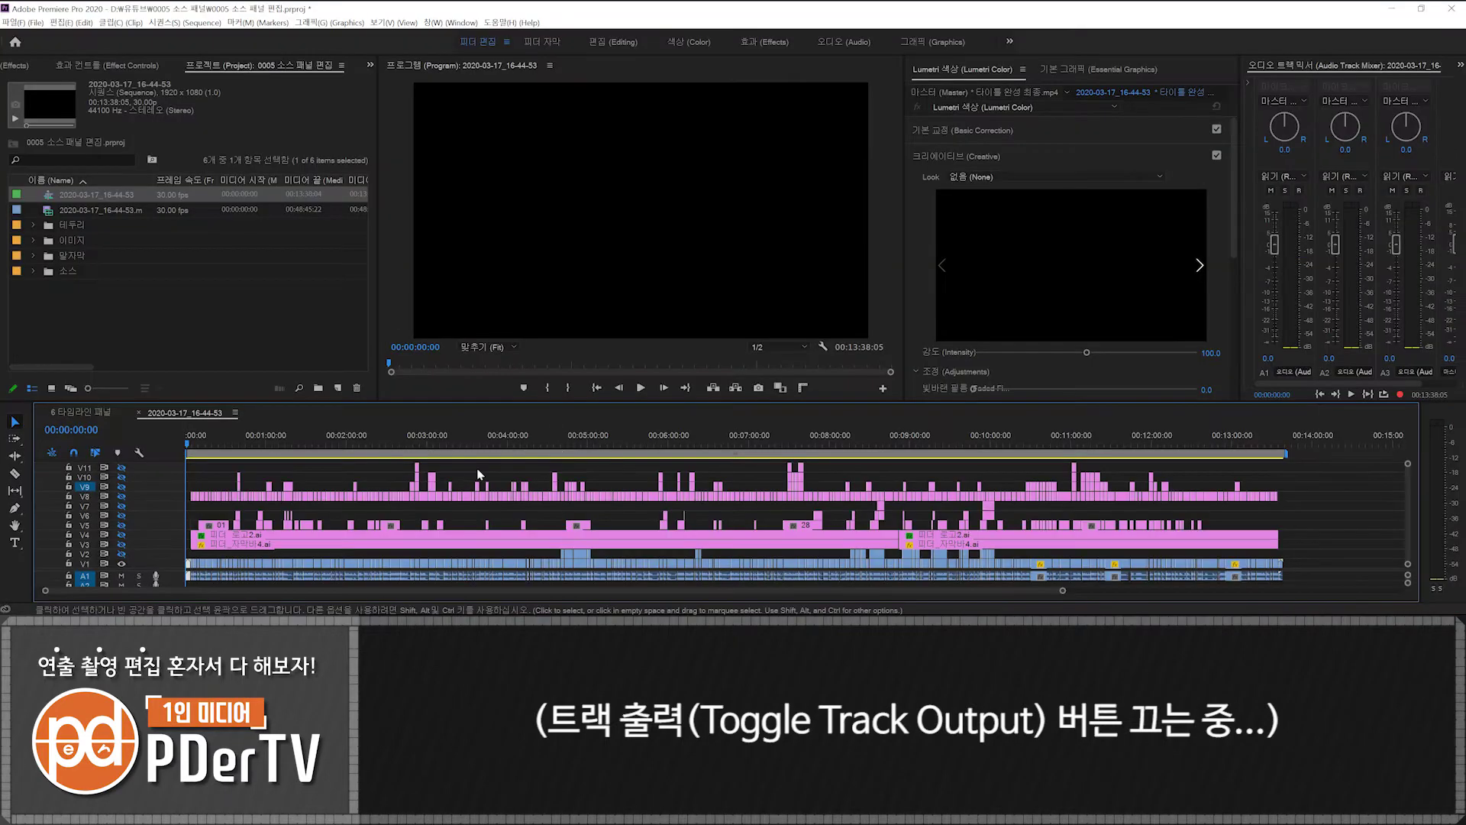
Step: Preview V1 alone at about 00:04:18:03, and turn the output of tracks V2 up to V11 back on one after another
left_click(960, 328)
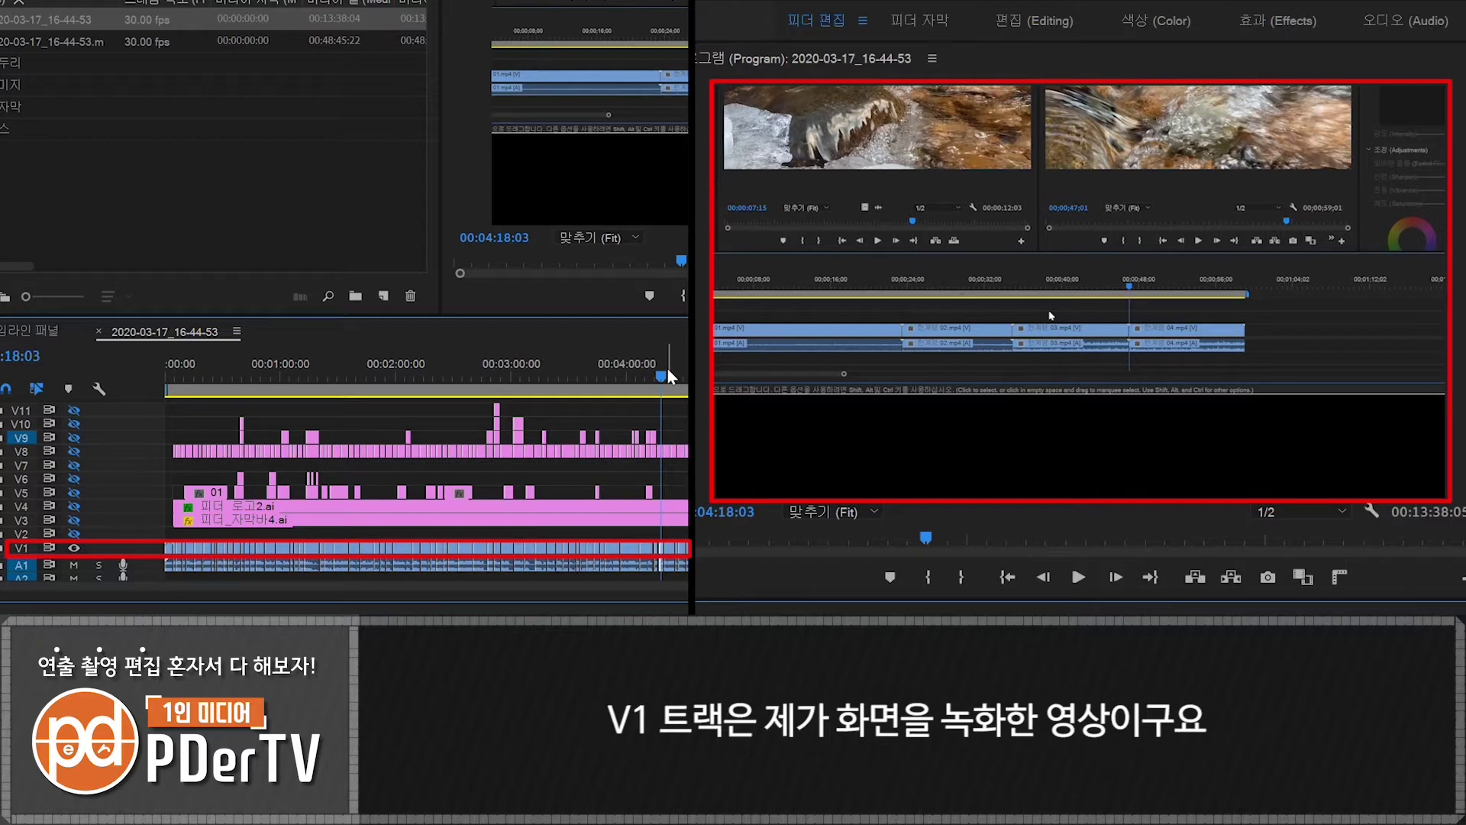
left_click(73, 533)
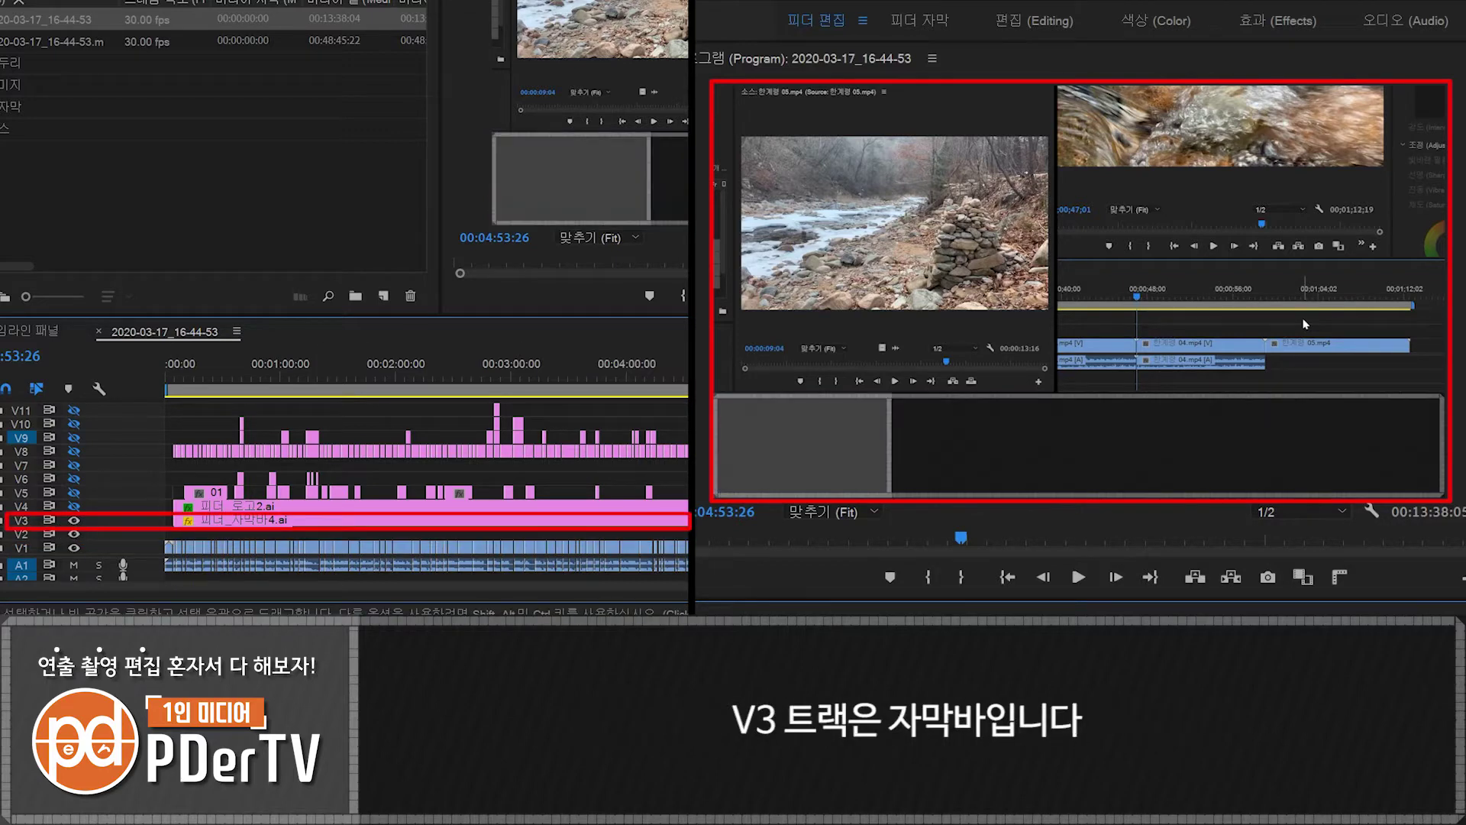
left_click(73, 505)
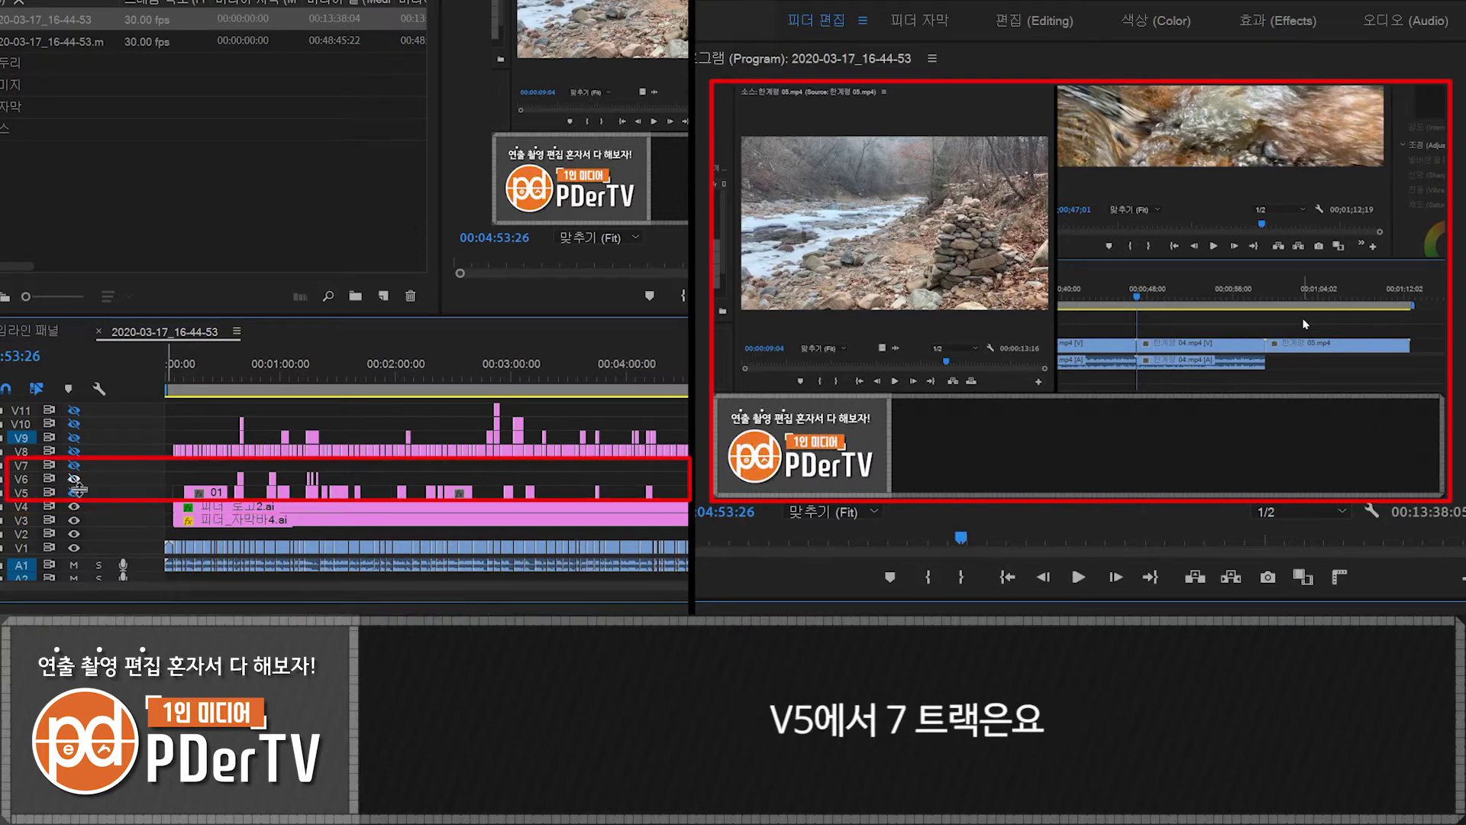
left_click(74, 480)
left_click(74, 465)
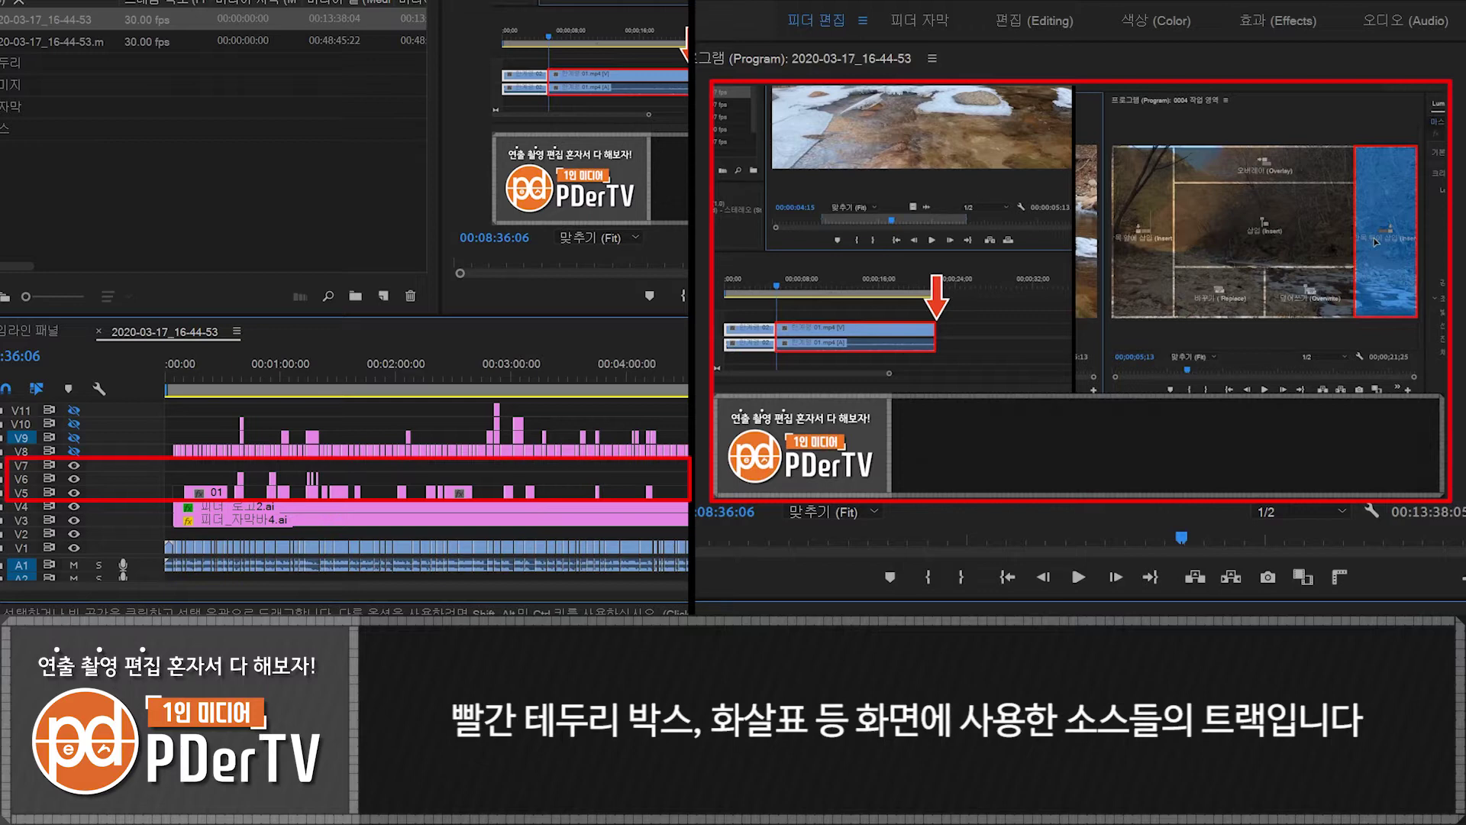
left_click(74, 451)
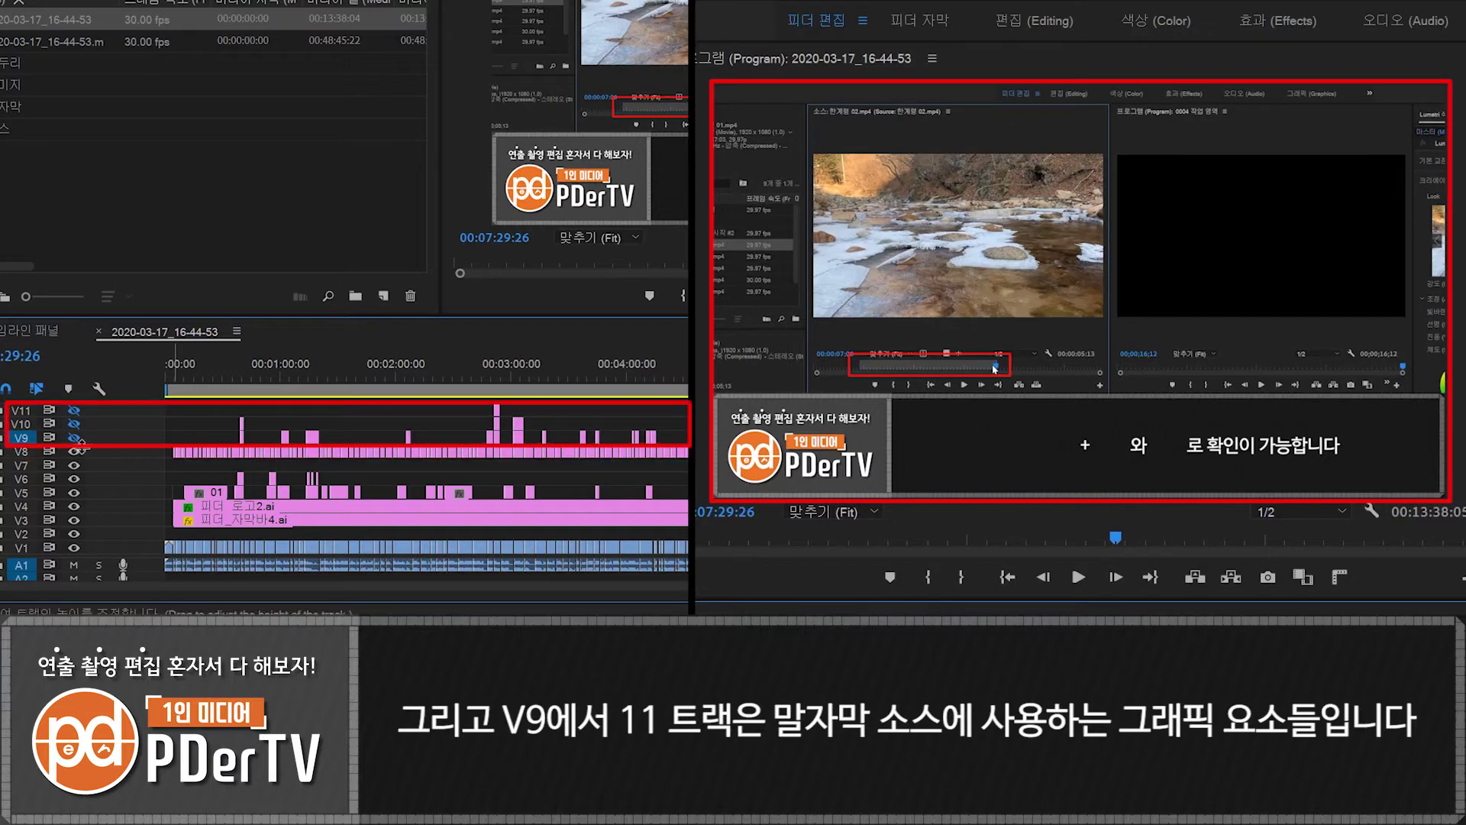
left_click(75, 437)
left_click(74, 423)
left_click(74, 410)
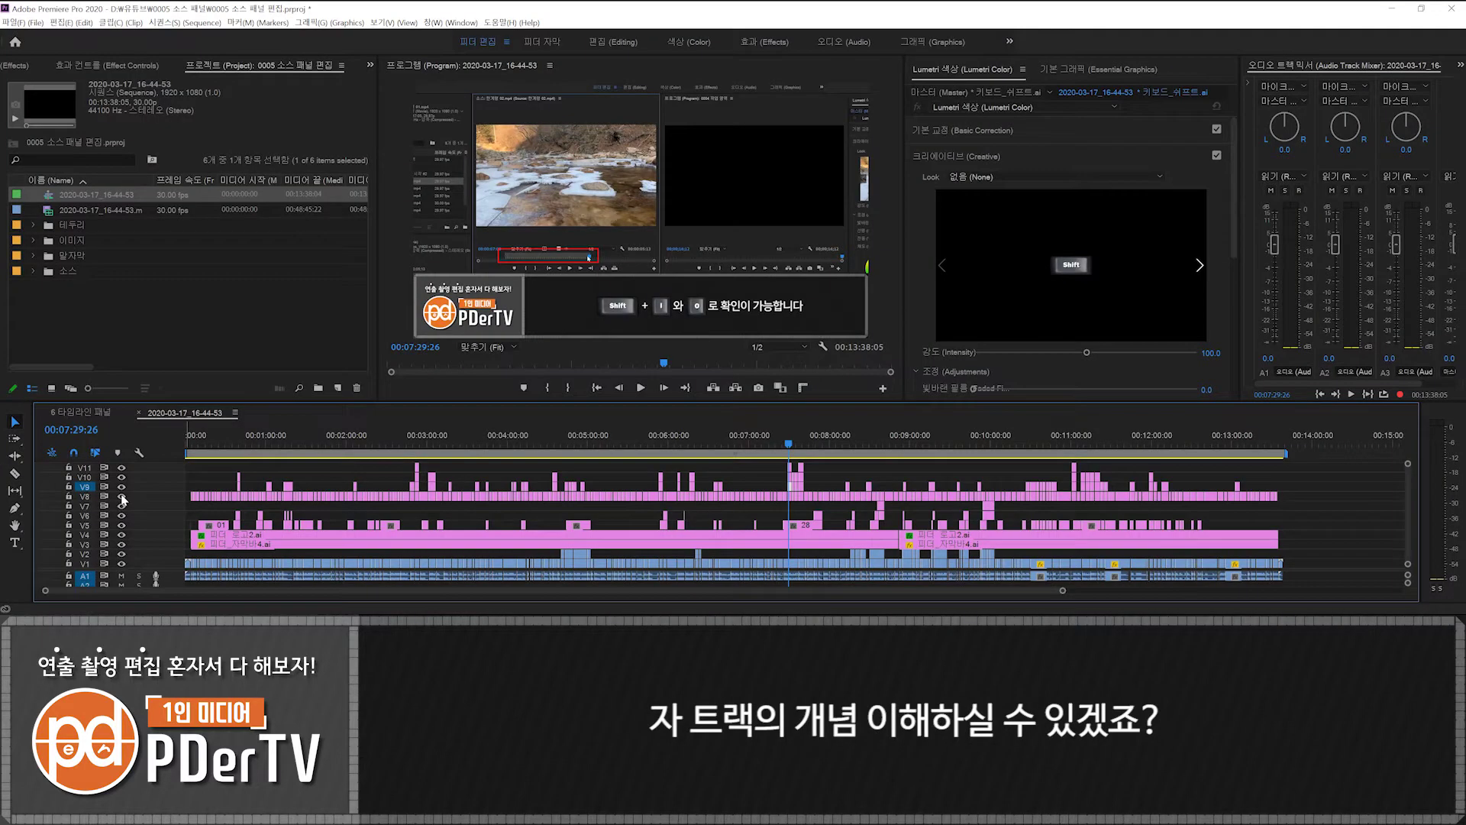
Step: Close the 2020-03-17_16-44-53 sequence and the 0005 소스 패널 편집 project panel, returning to project 0006
right_click(184, 416)
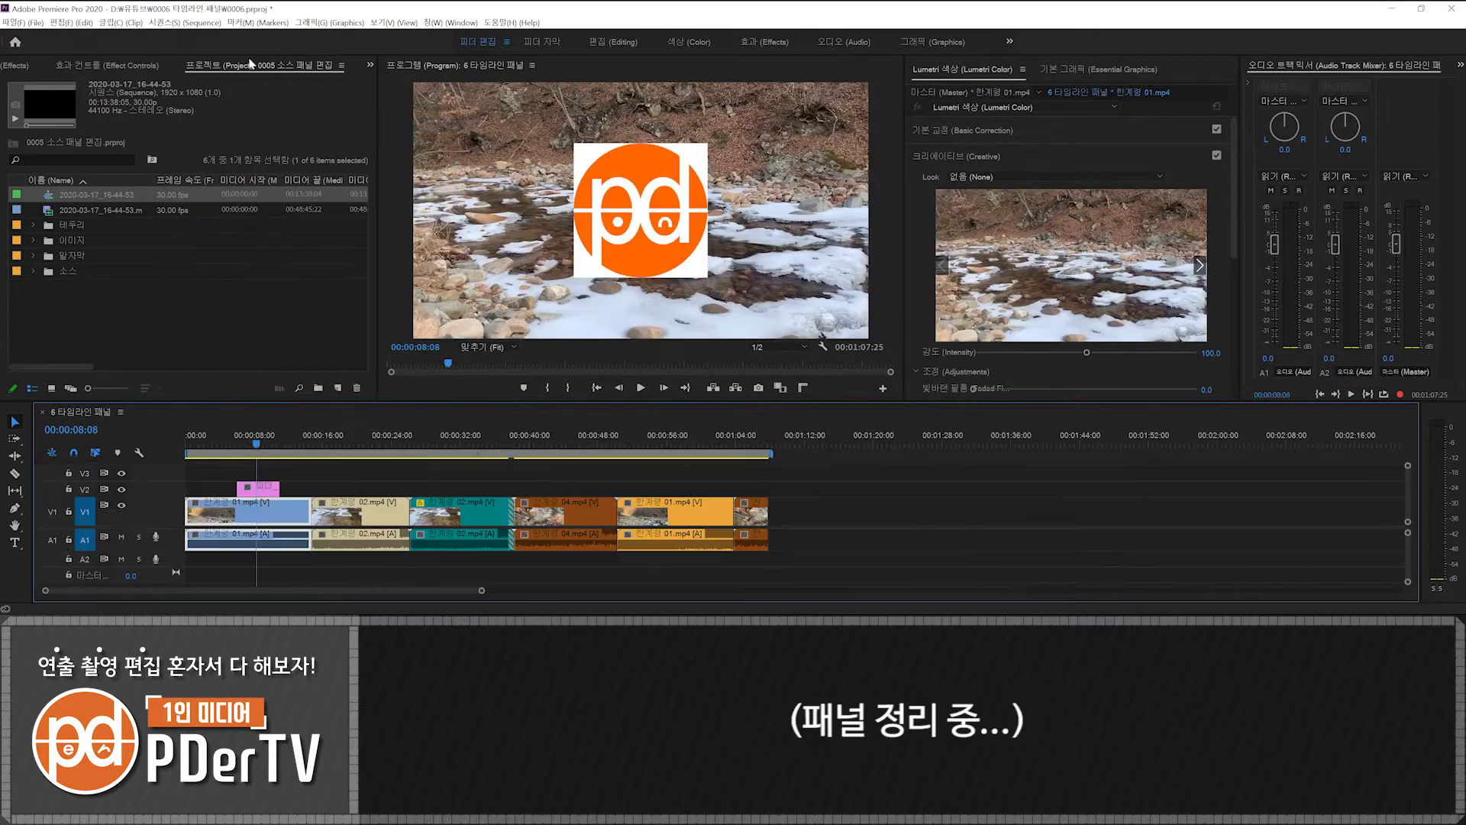
right_click(252, 66)
left_click(298, 73)
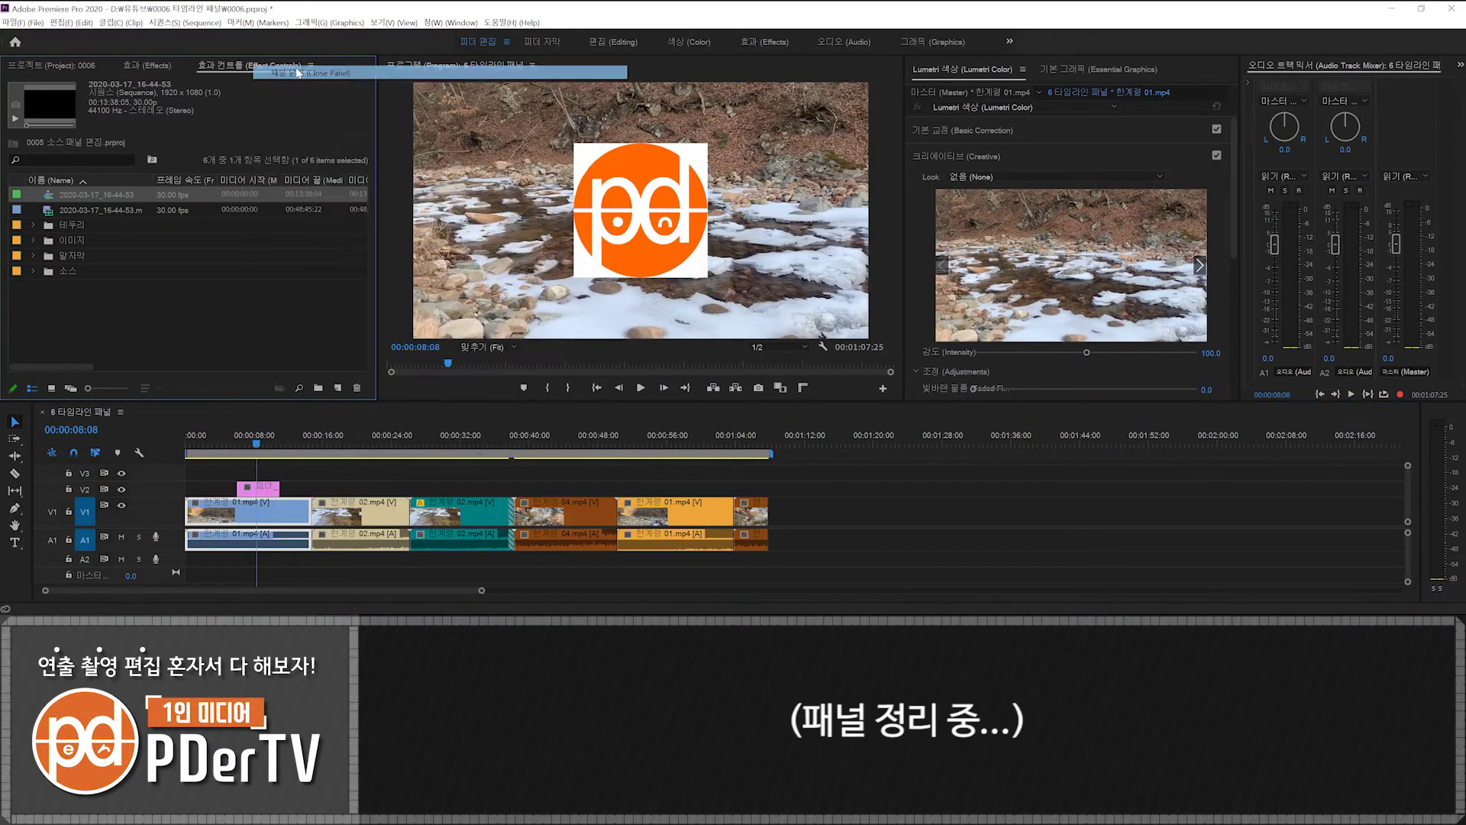
left_click(62, 67)
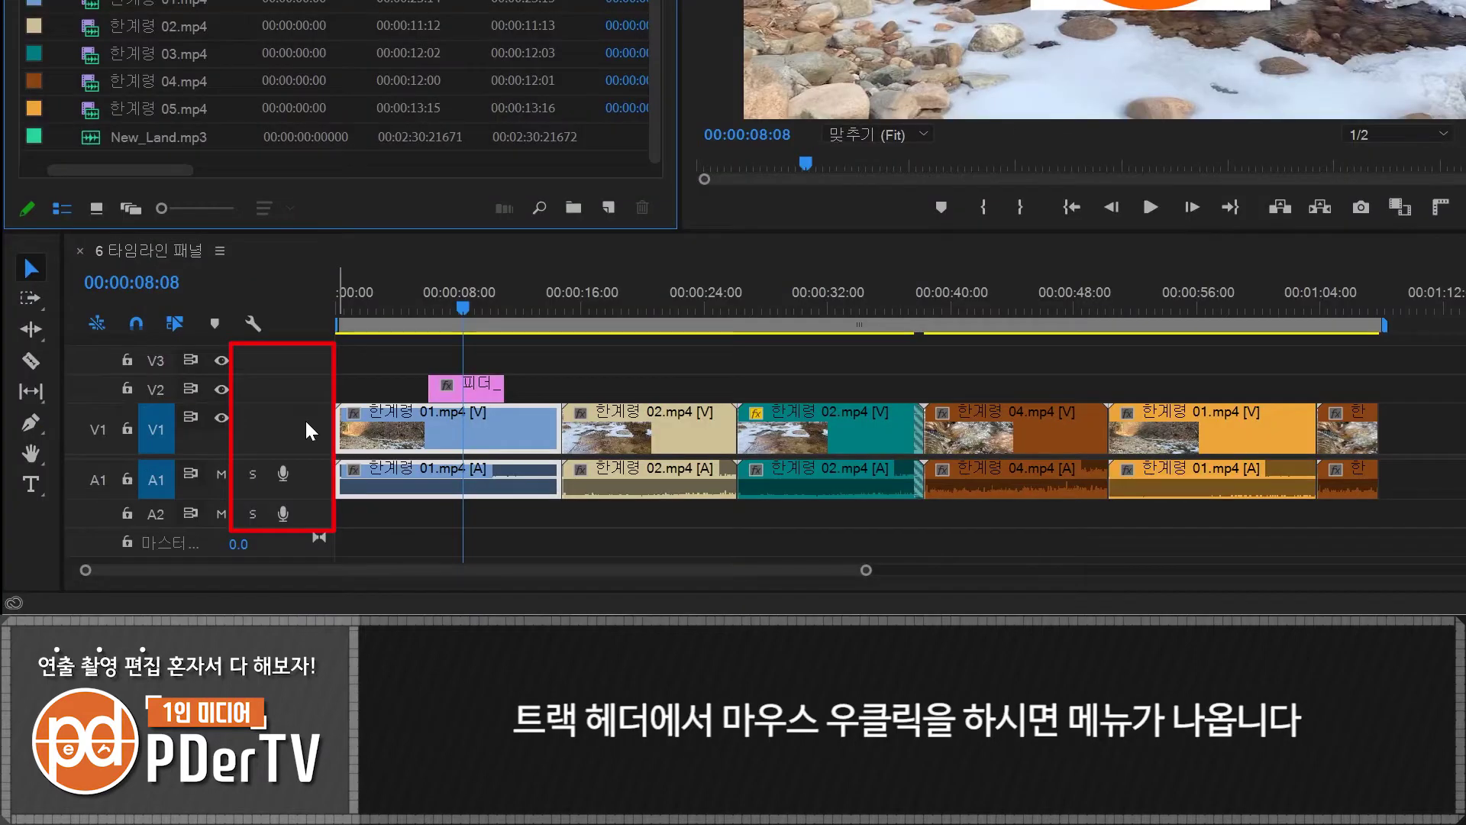
Step: Add a single video track directly above V1, and delete that new V2 track again
right_click(304, 419)
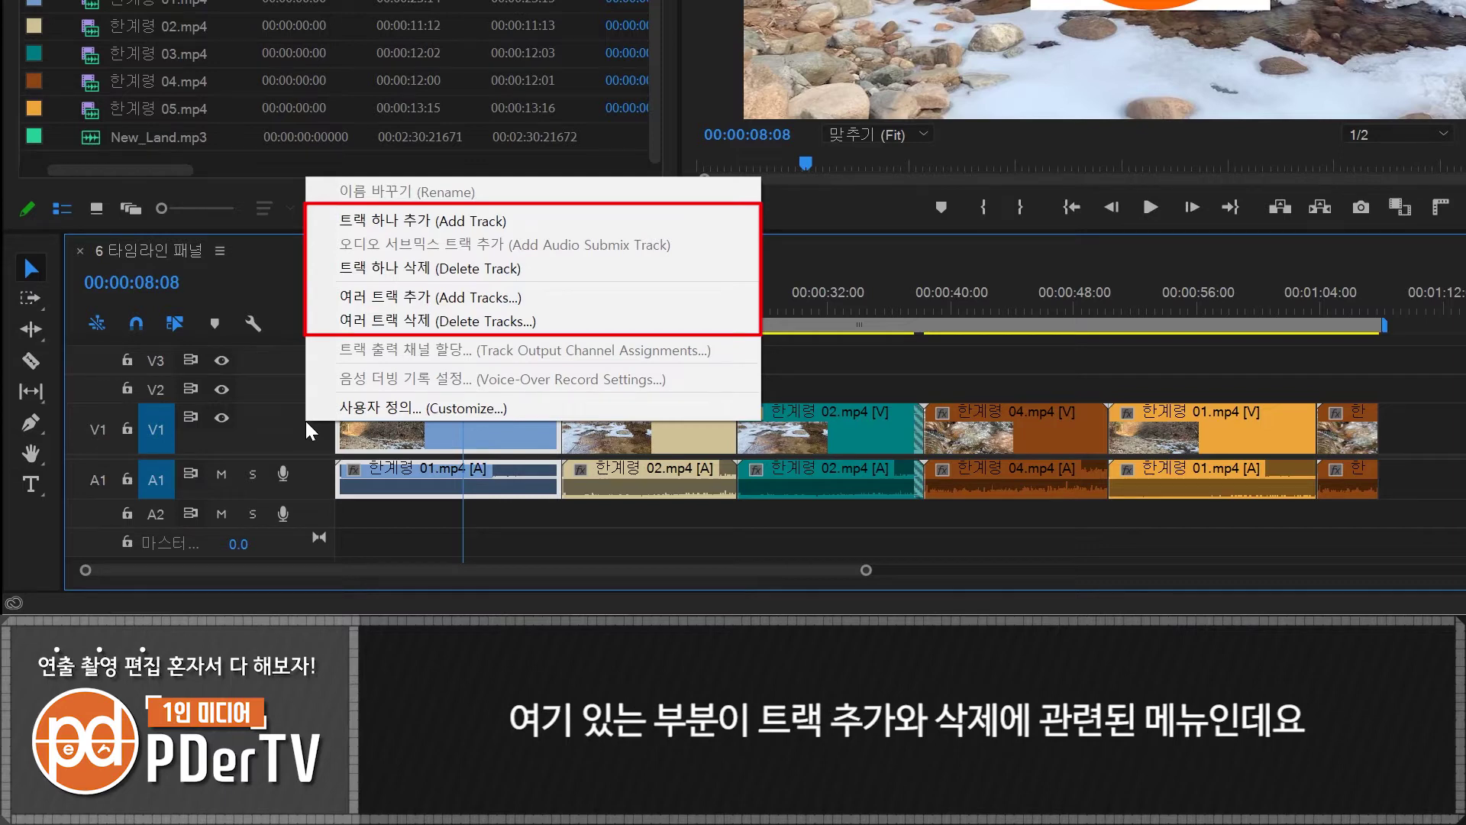
left_click(394, 221)
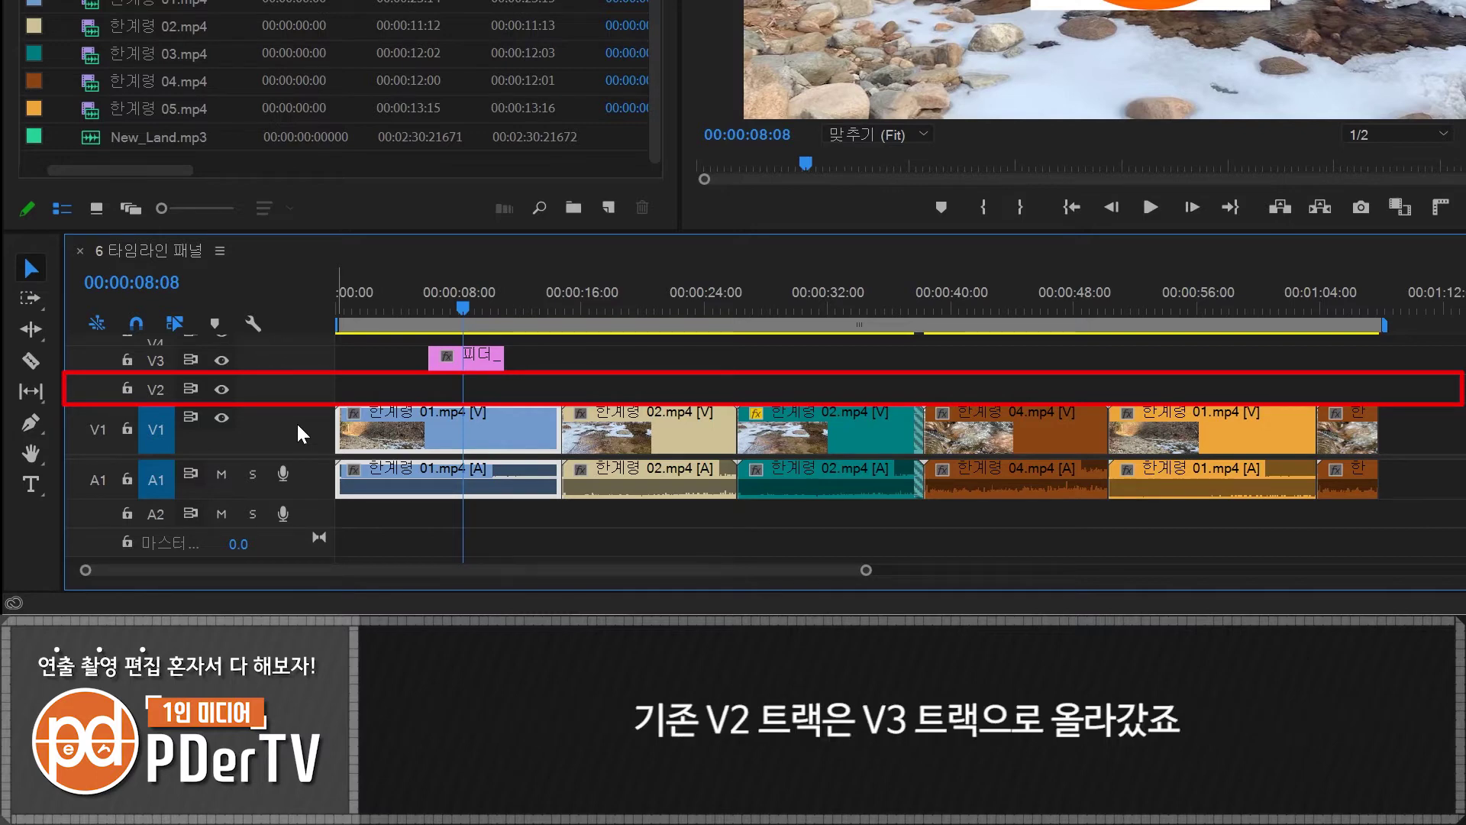
right_click(296, 386)
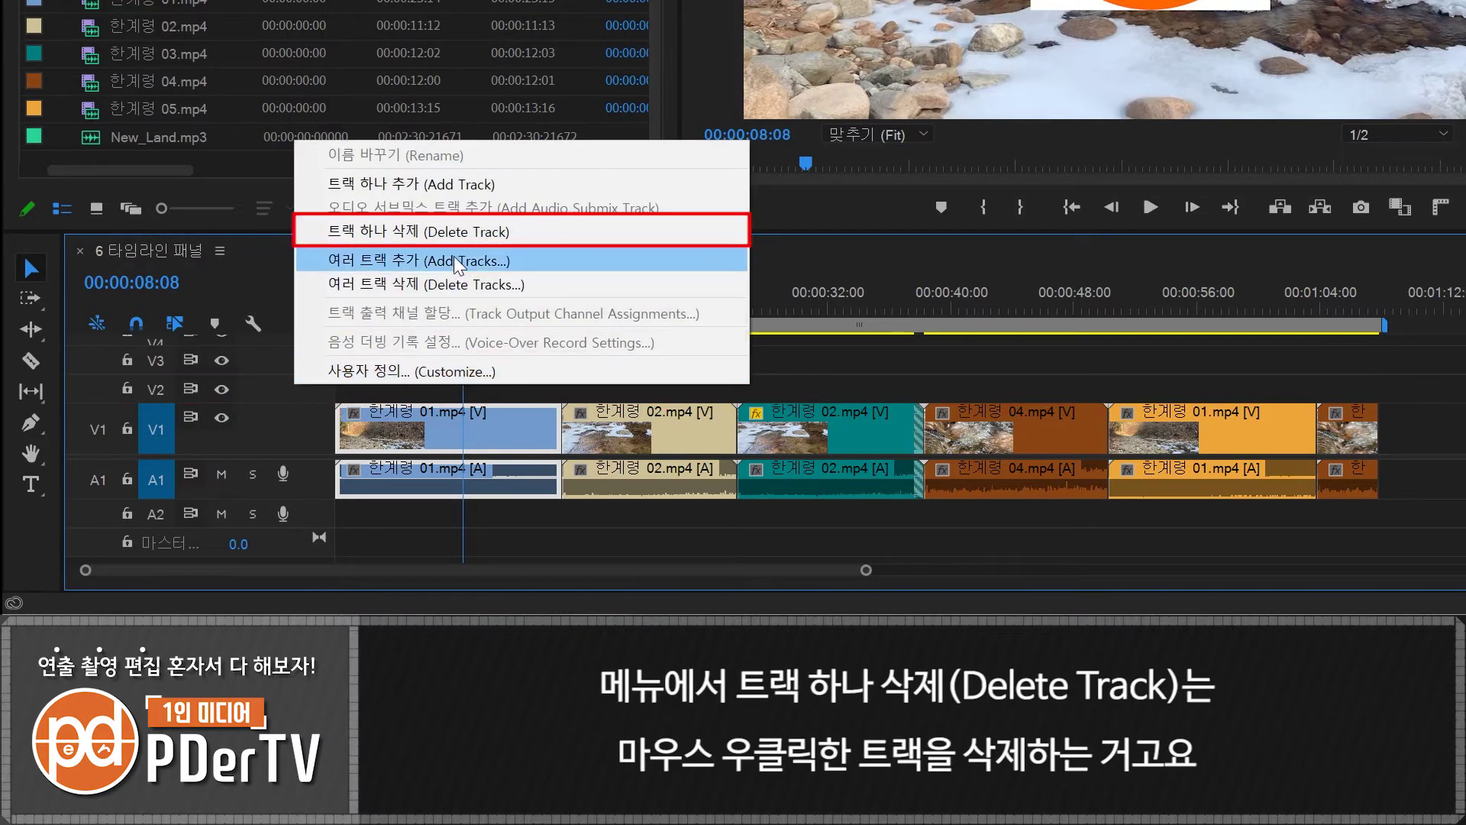
left_click(435, 241)
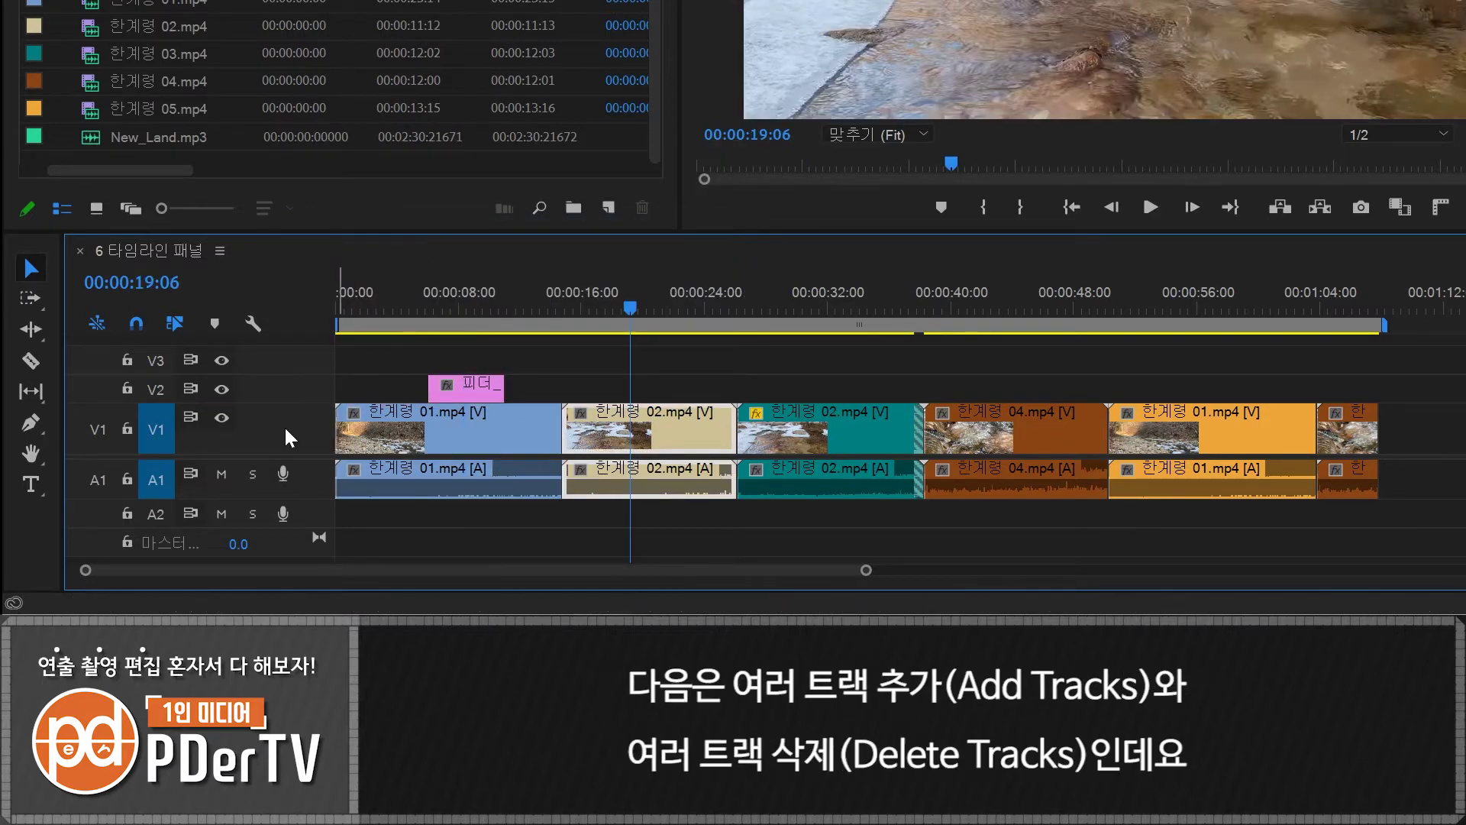
Step: Add two video tracks placed after Video 1 and one audio track of the Standard type in a single operation
right_click(284, 428)
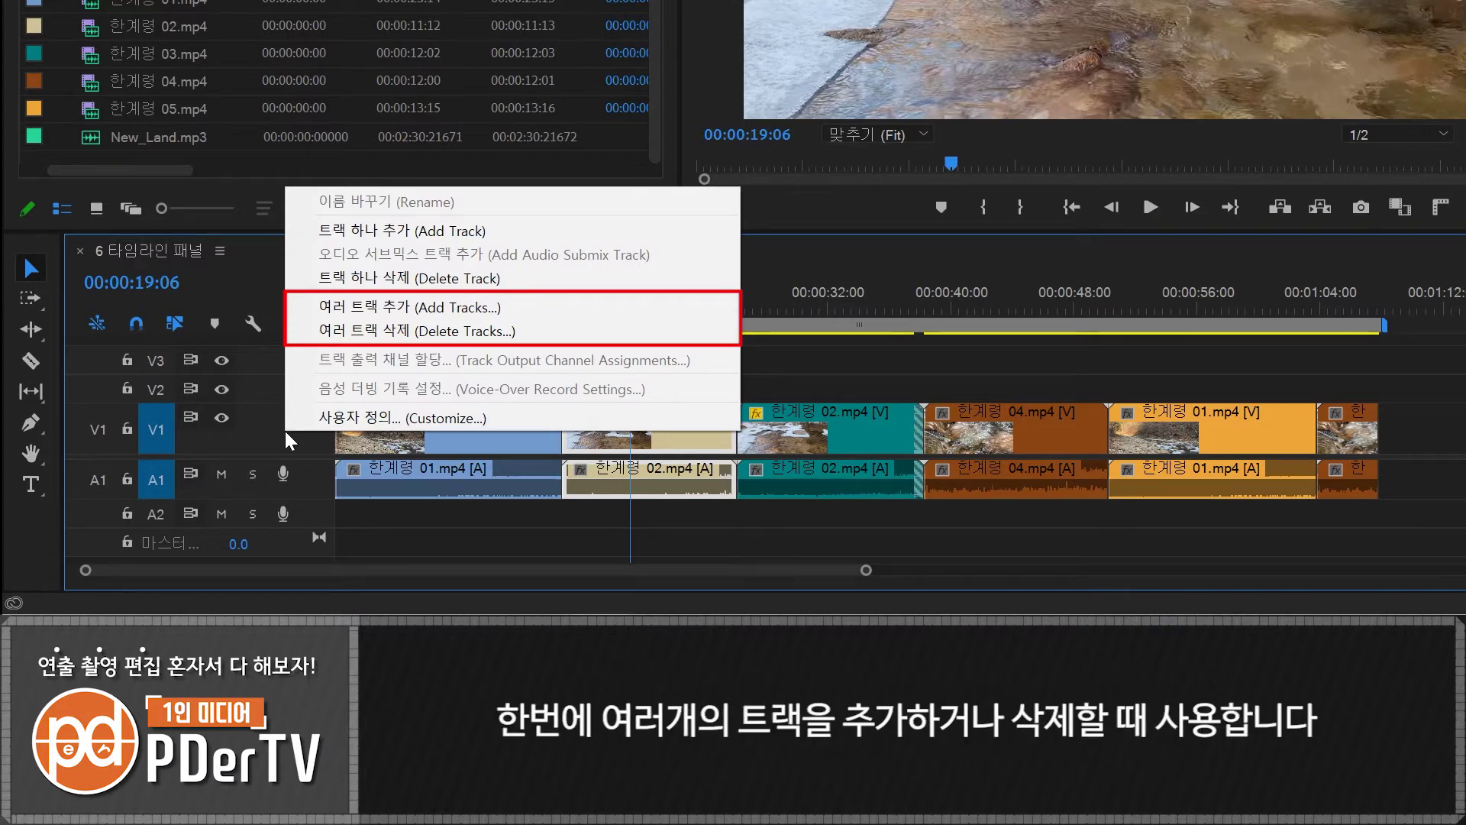
left_click(354, 305)
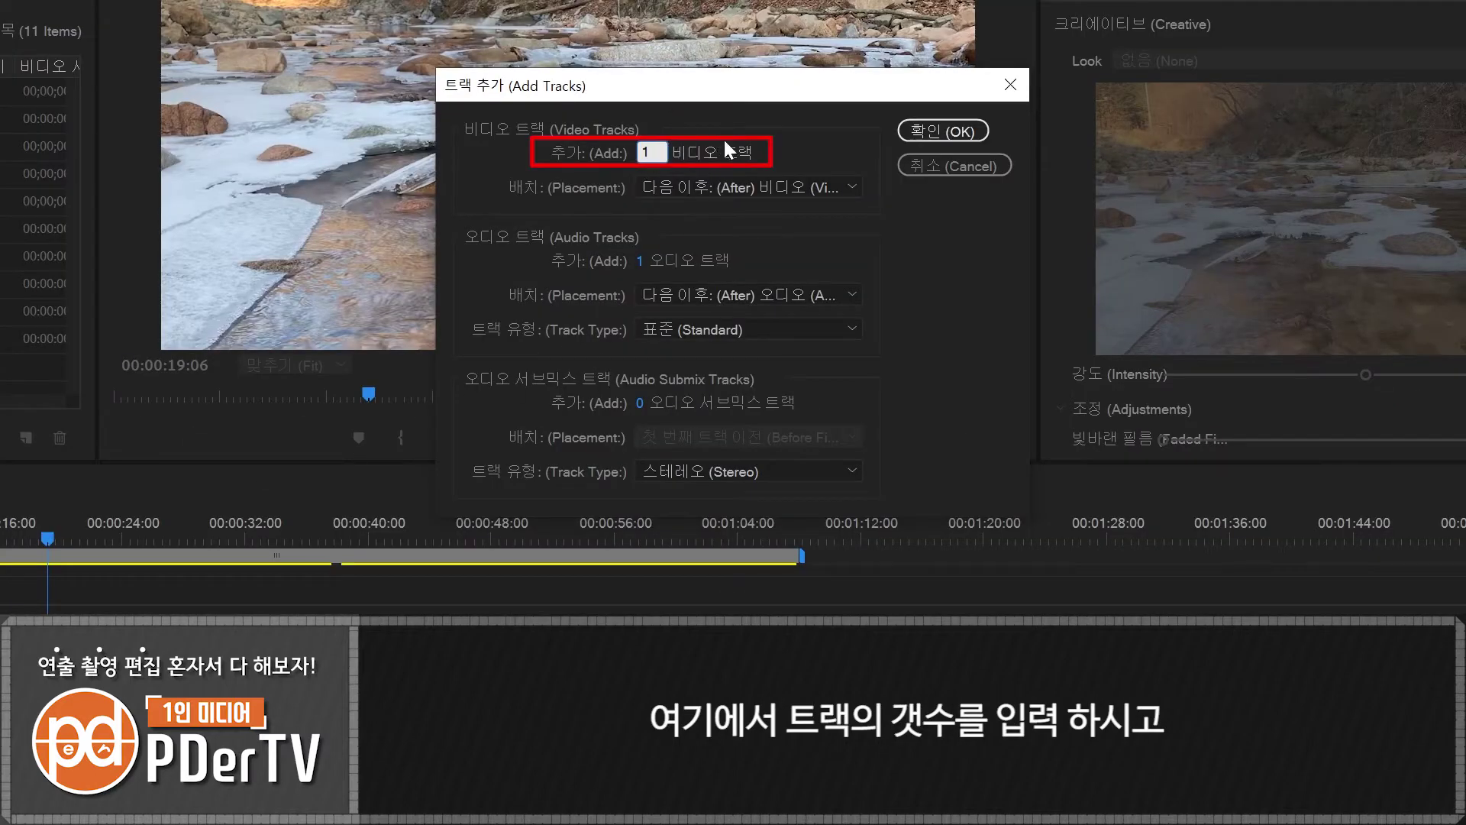
type("2")
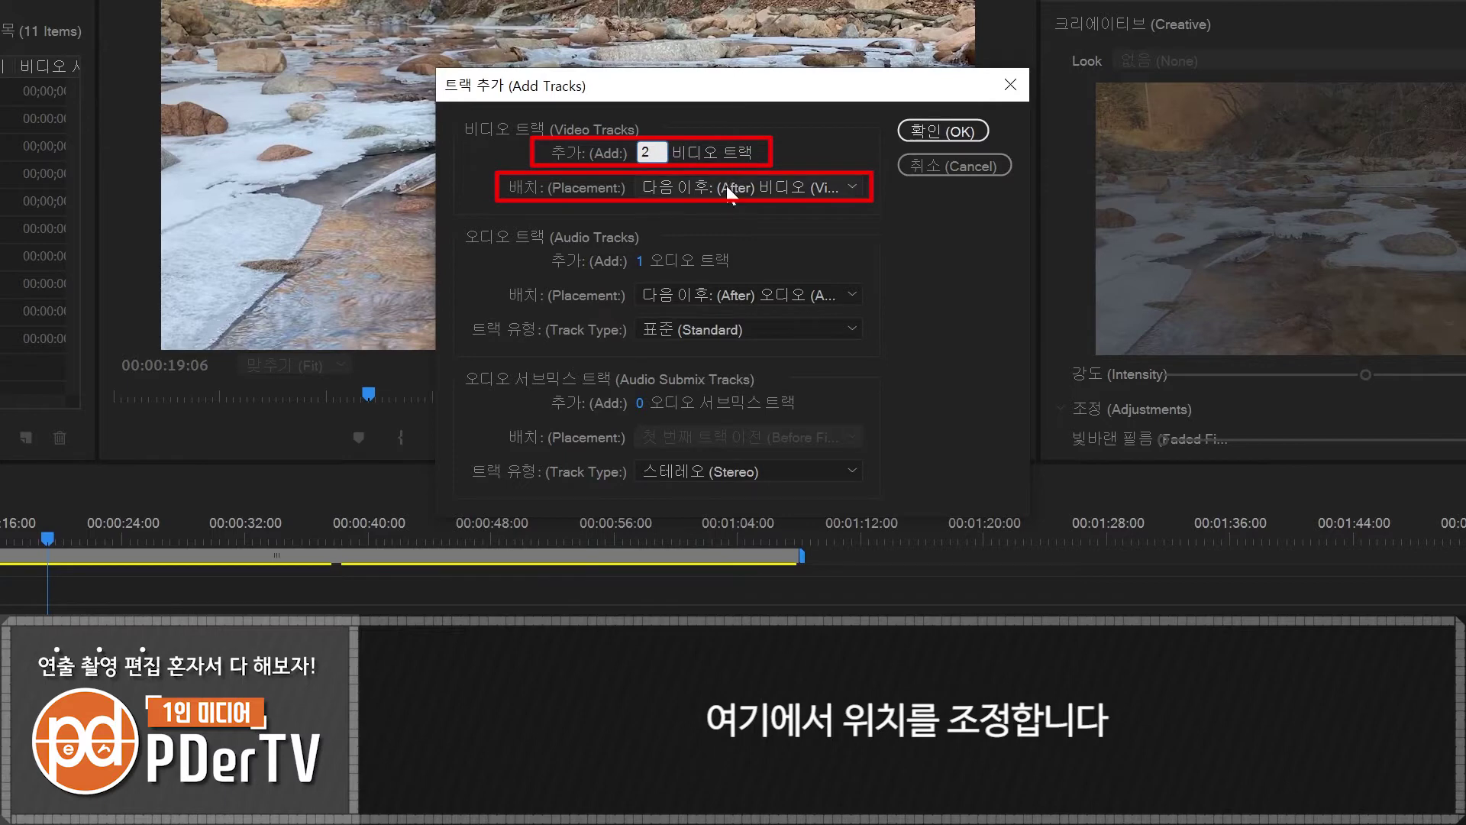
left_click(727, 187)
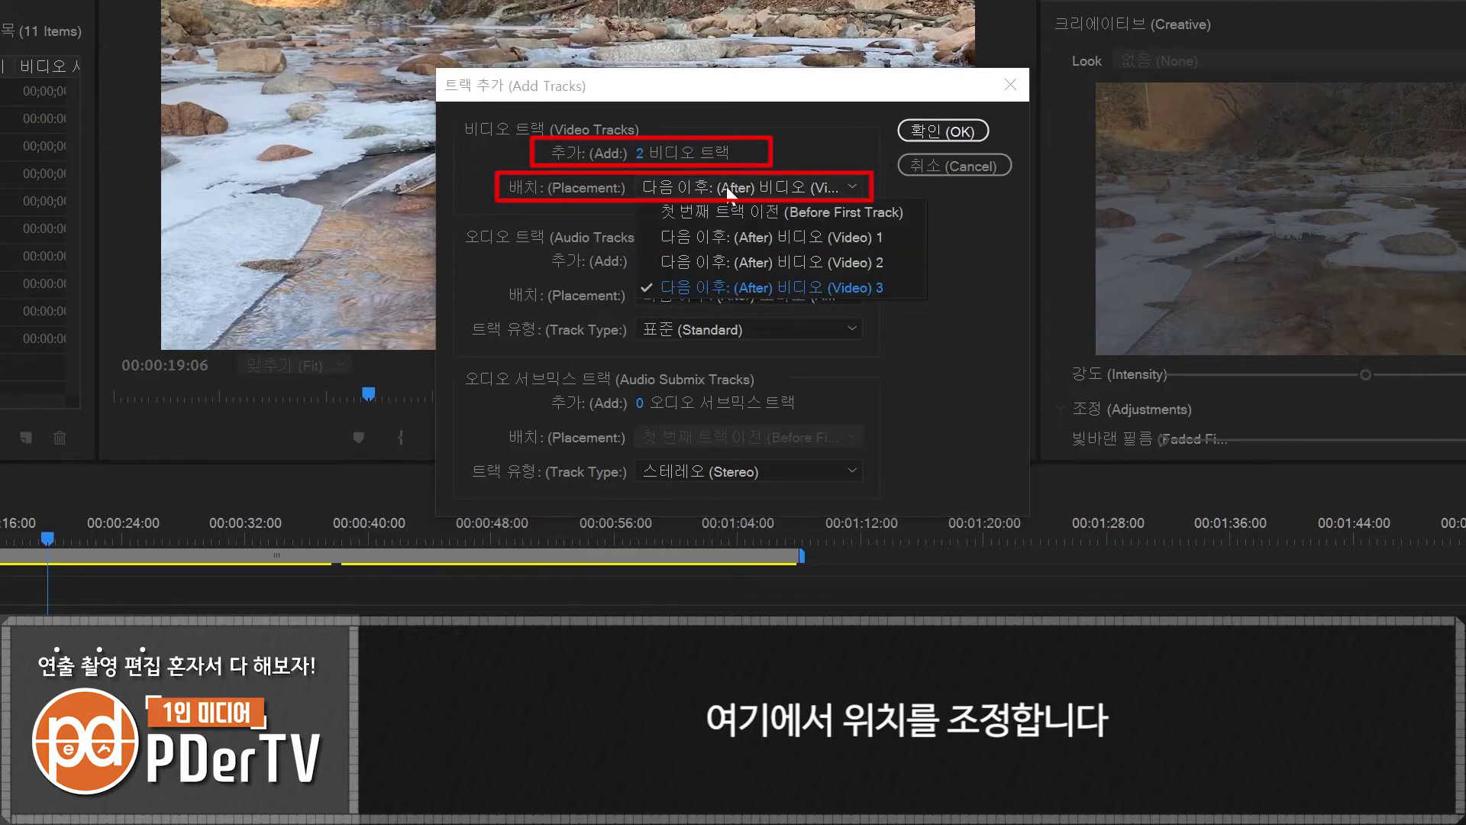
left_click(745, 235)
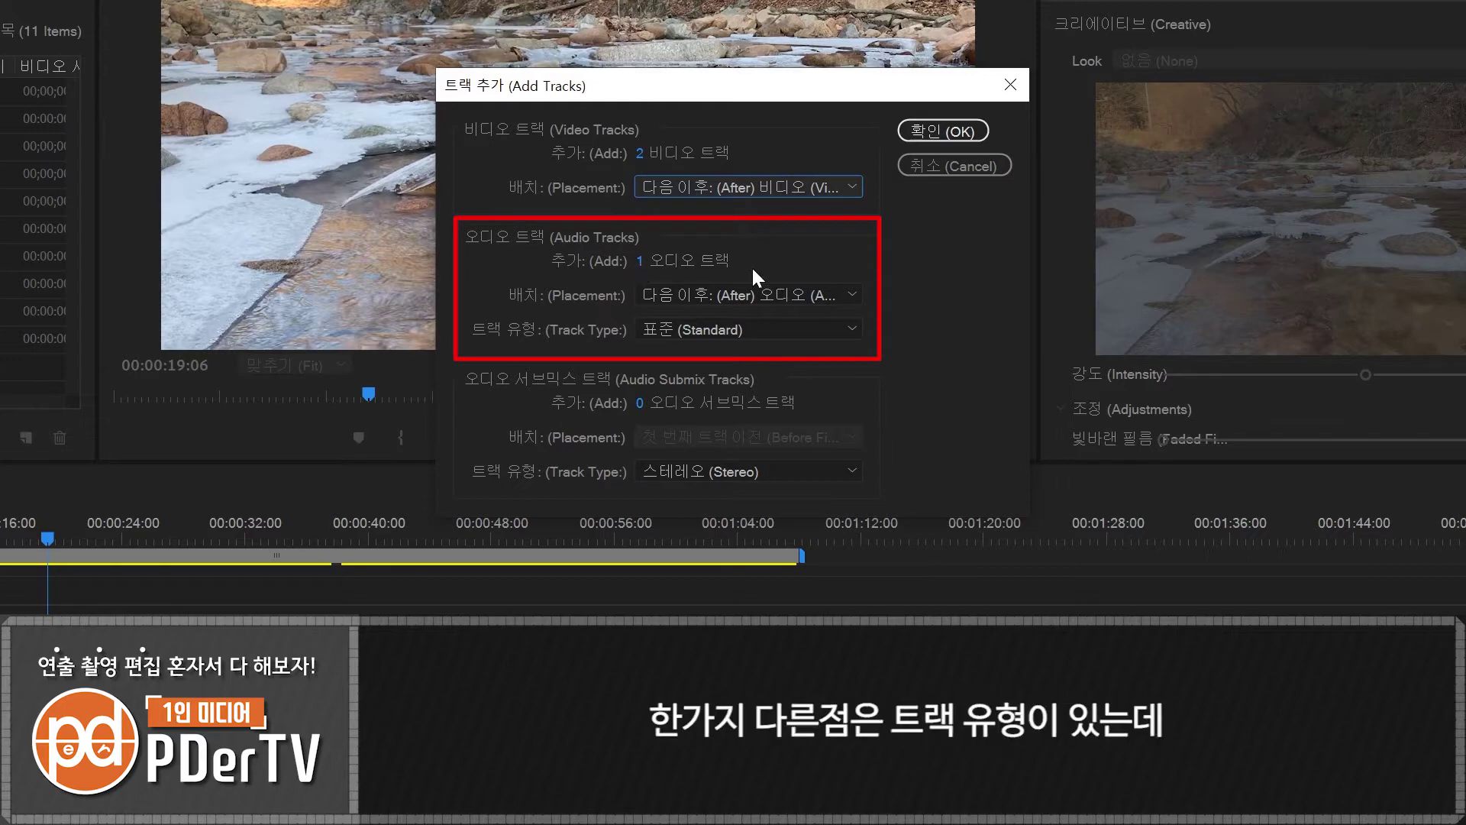
key("Tab")
key("Tab")
key("Tab")
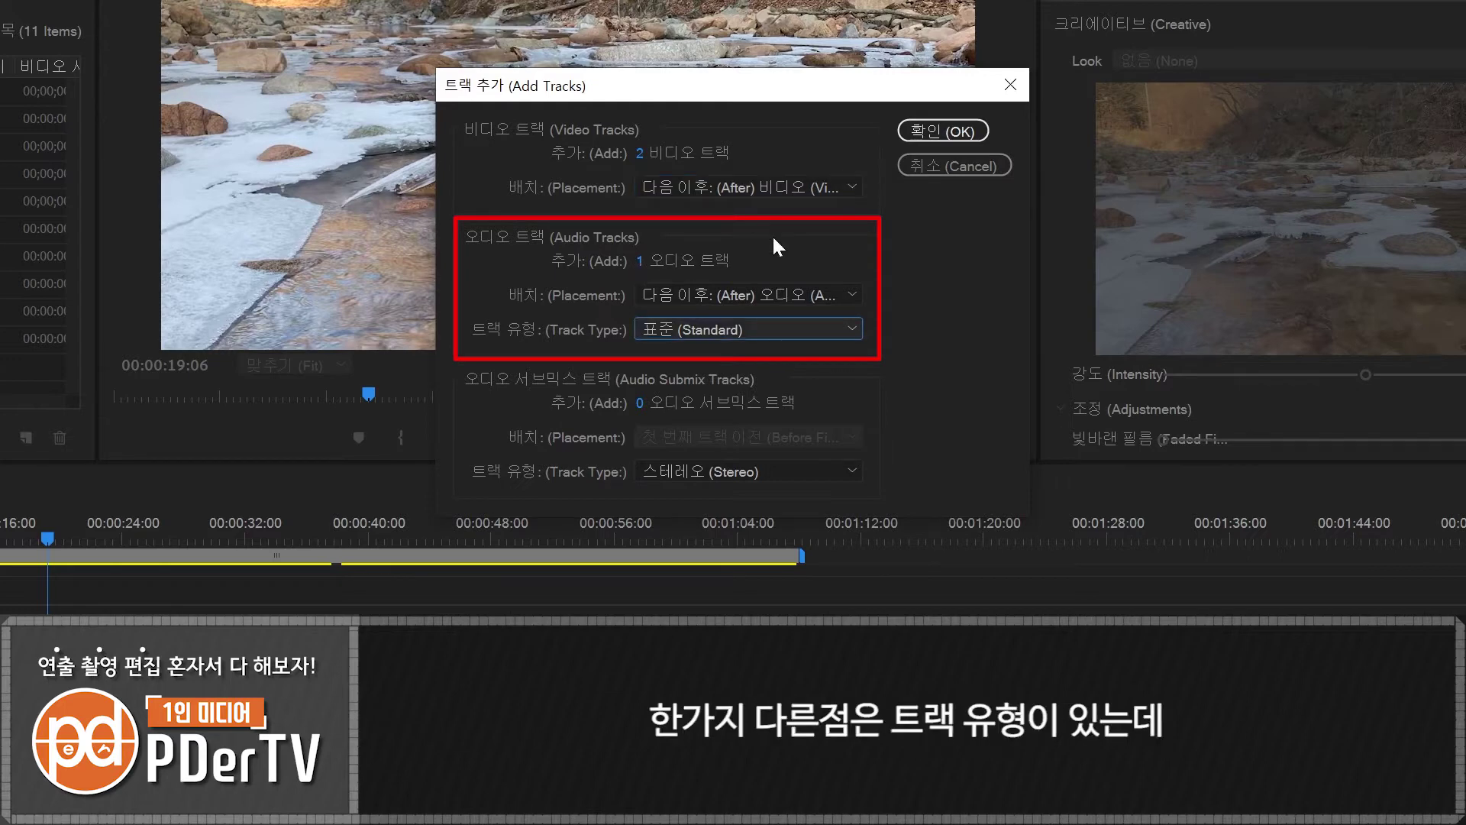
left_click(742, 333)
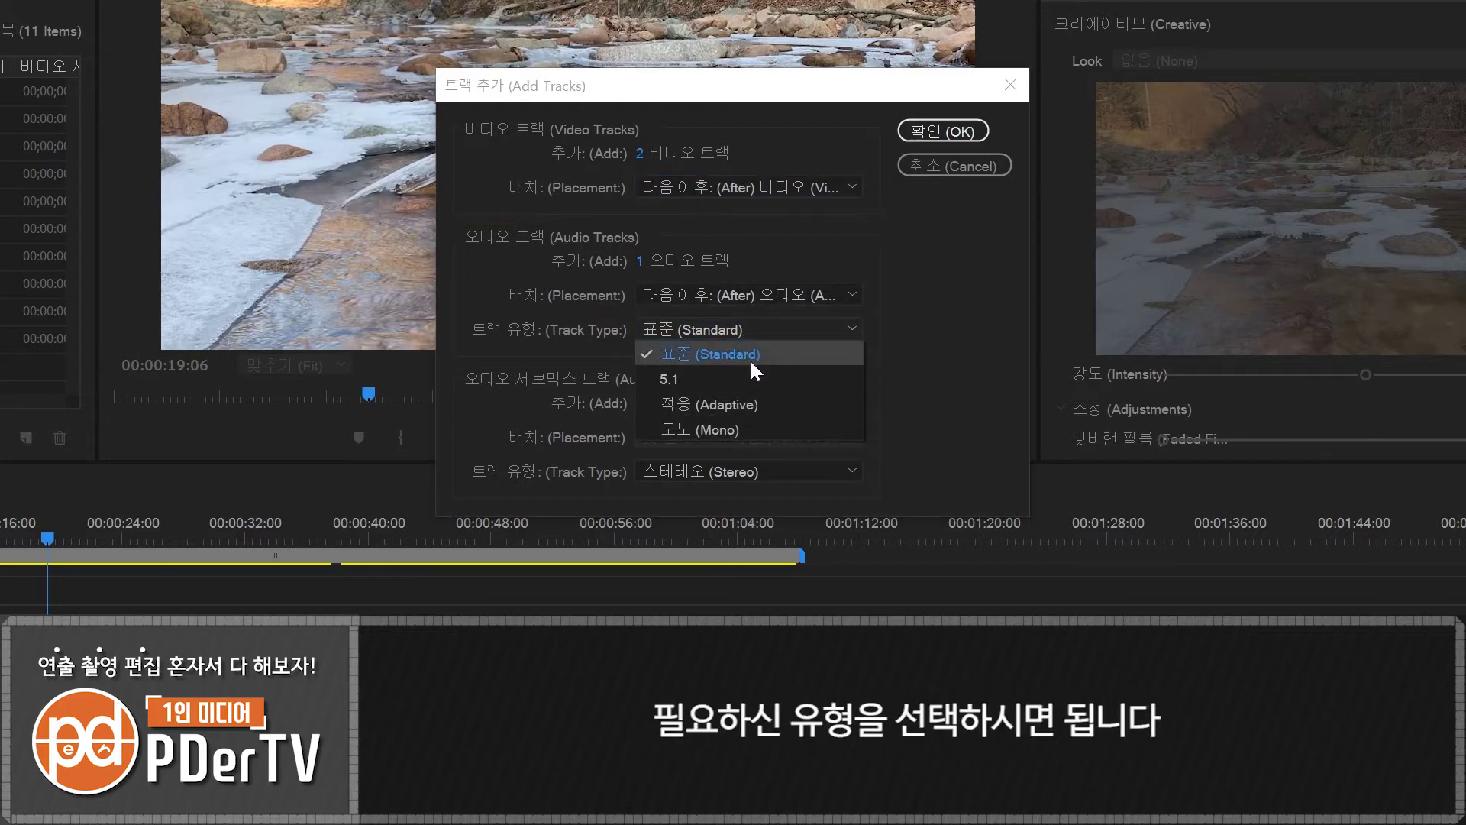
left_click(752, 356)
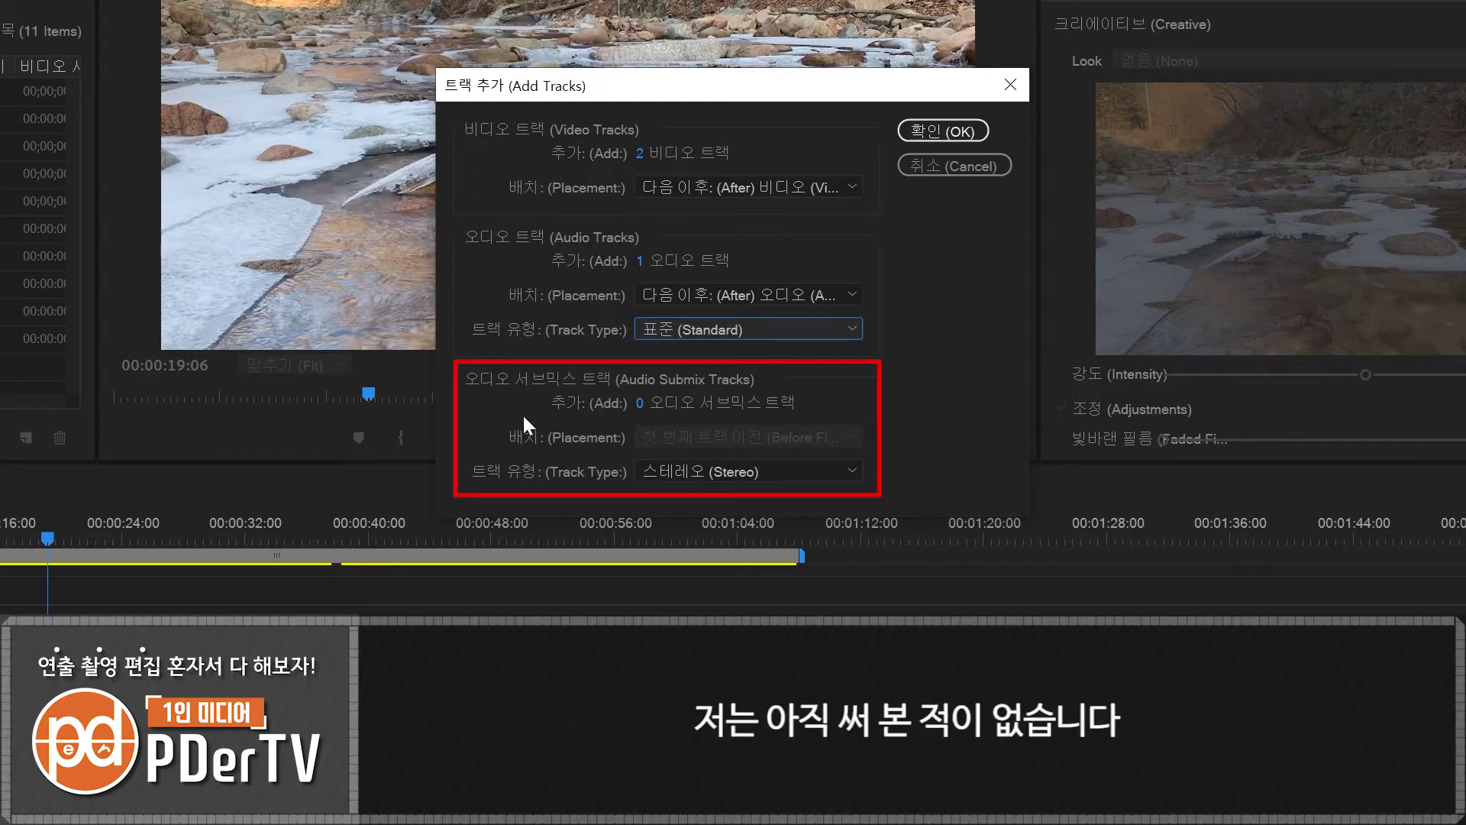
left_click(944, 132)
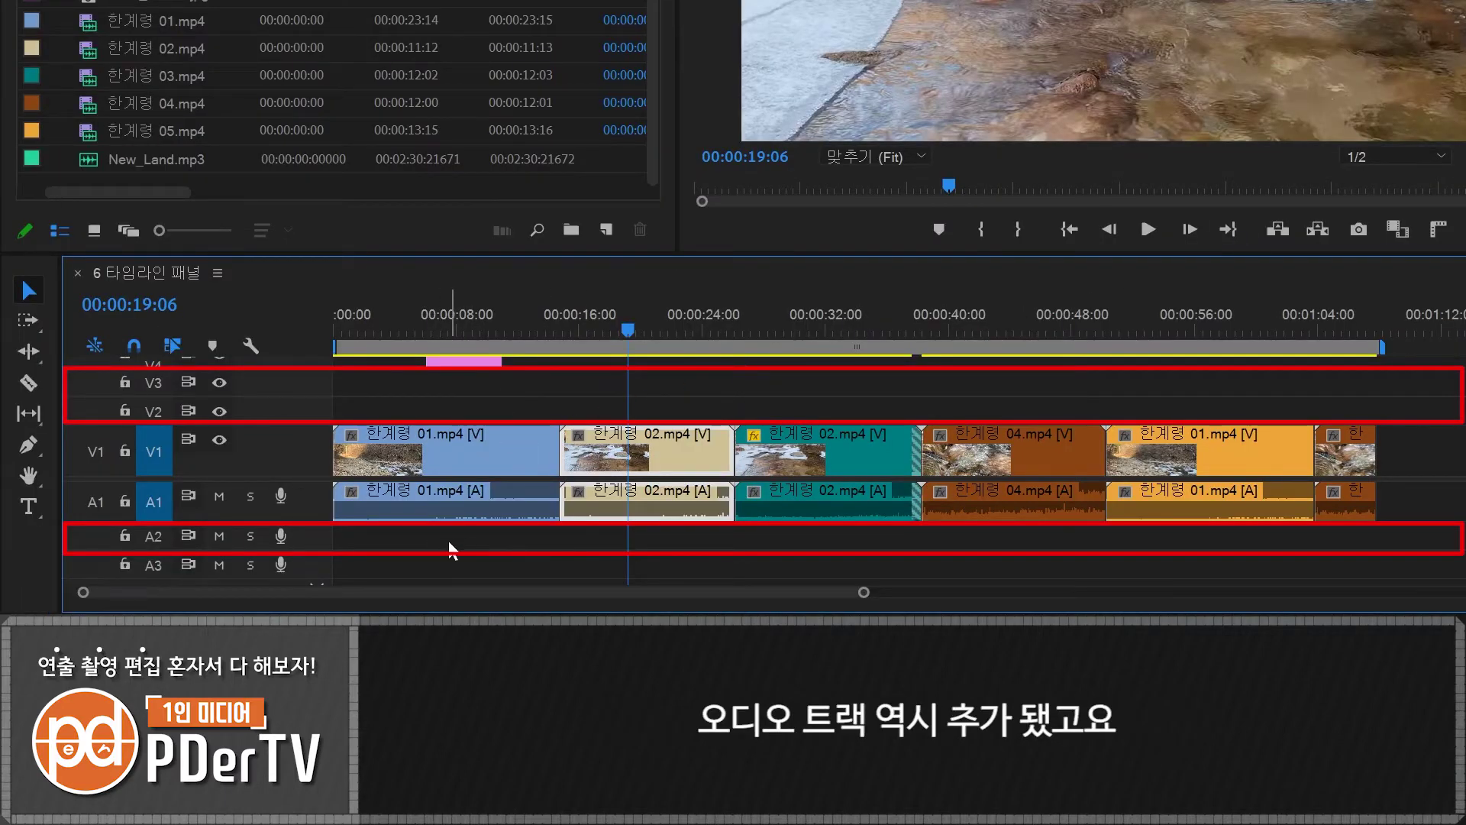
Step: Delete all empty video tracks and all empty audio tracks from the sequence
right_click(287, 443)
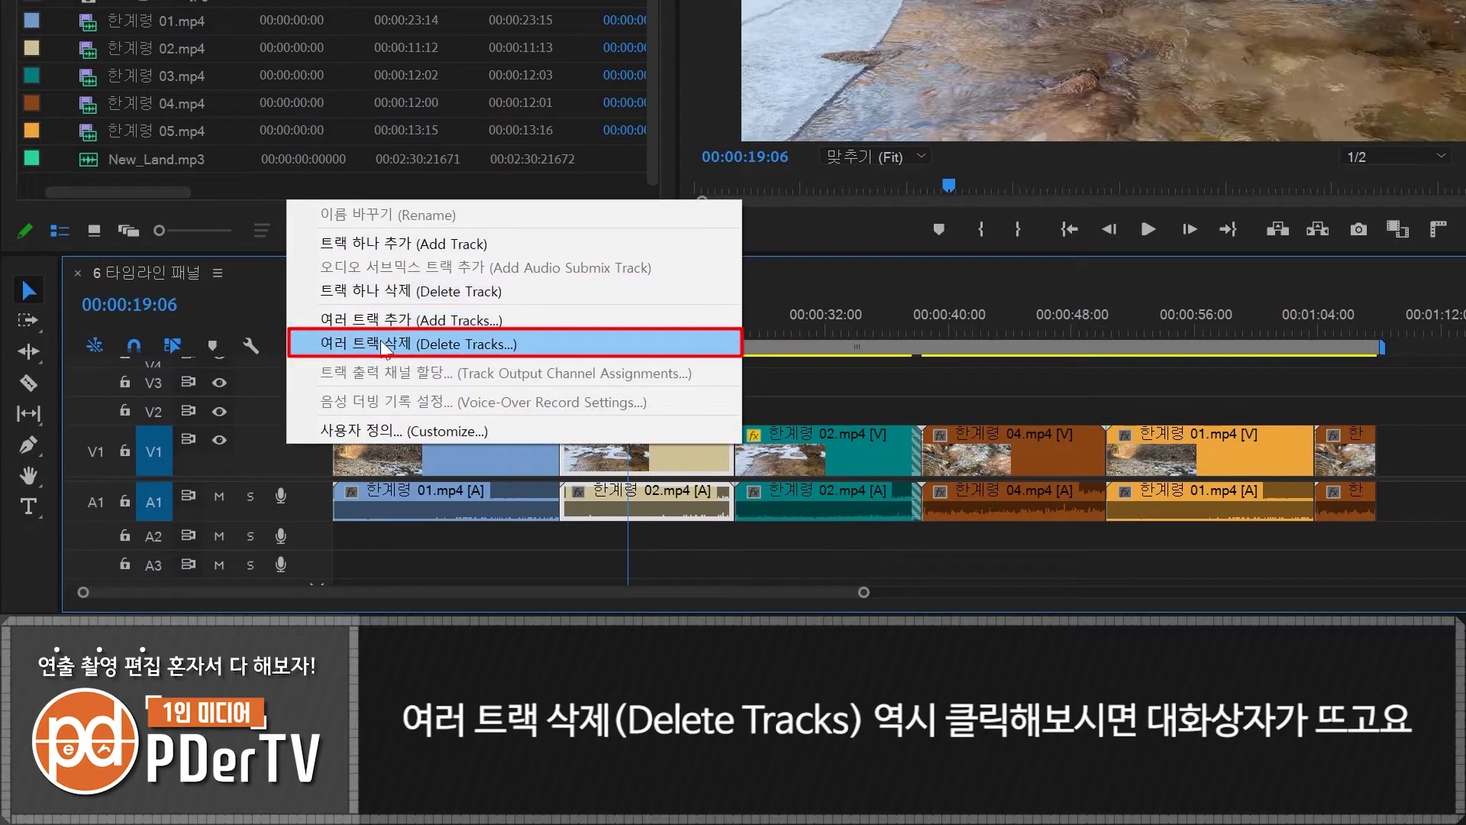
left_click(384, 345)
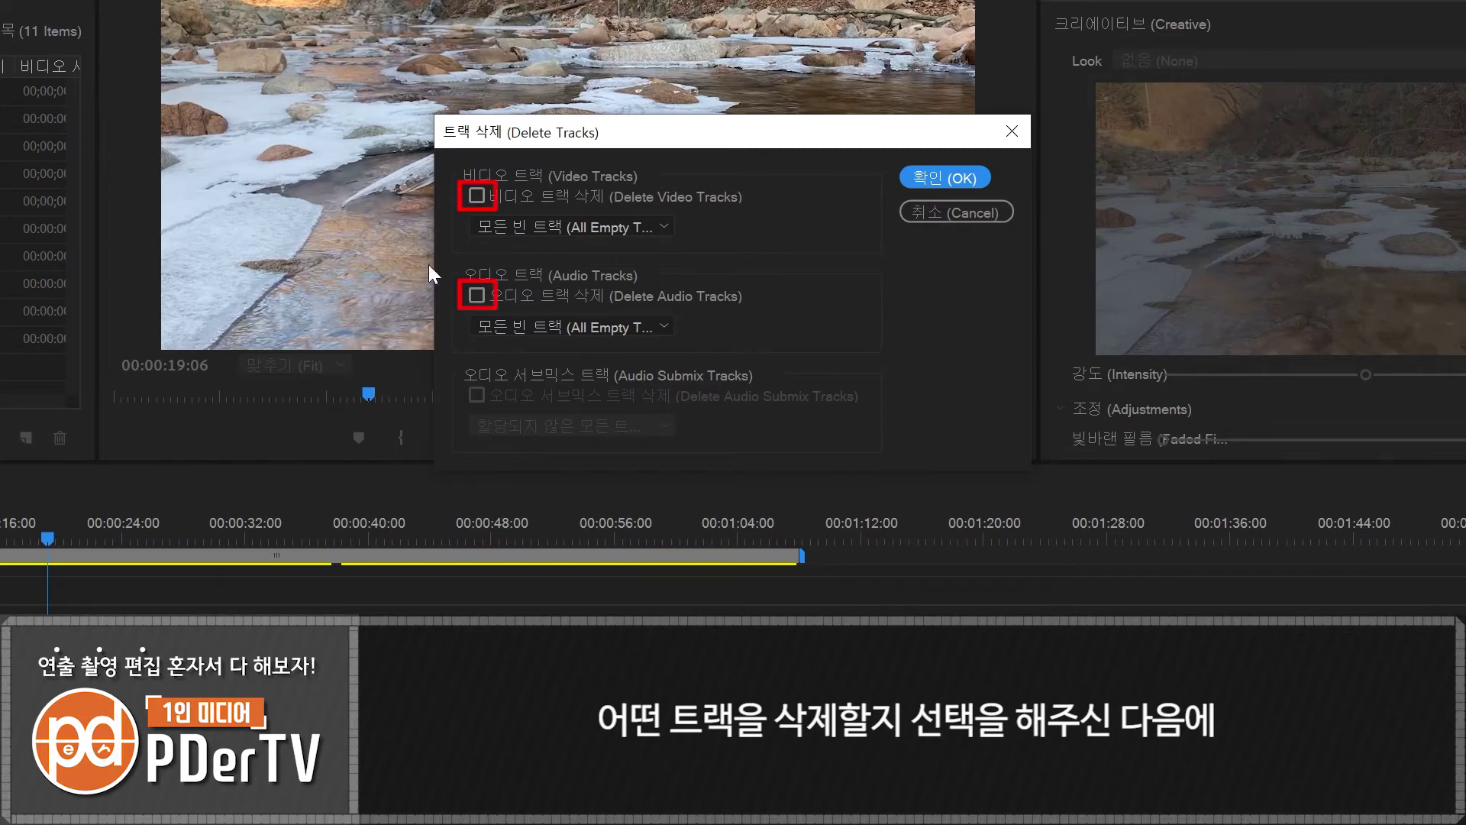
left_click(476, 195)
left_click(477, 296)
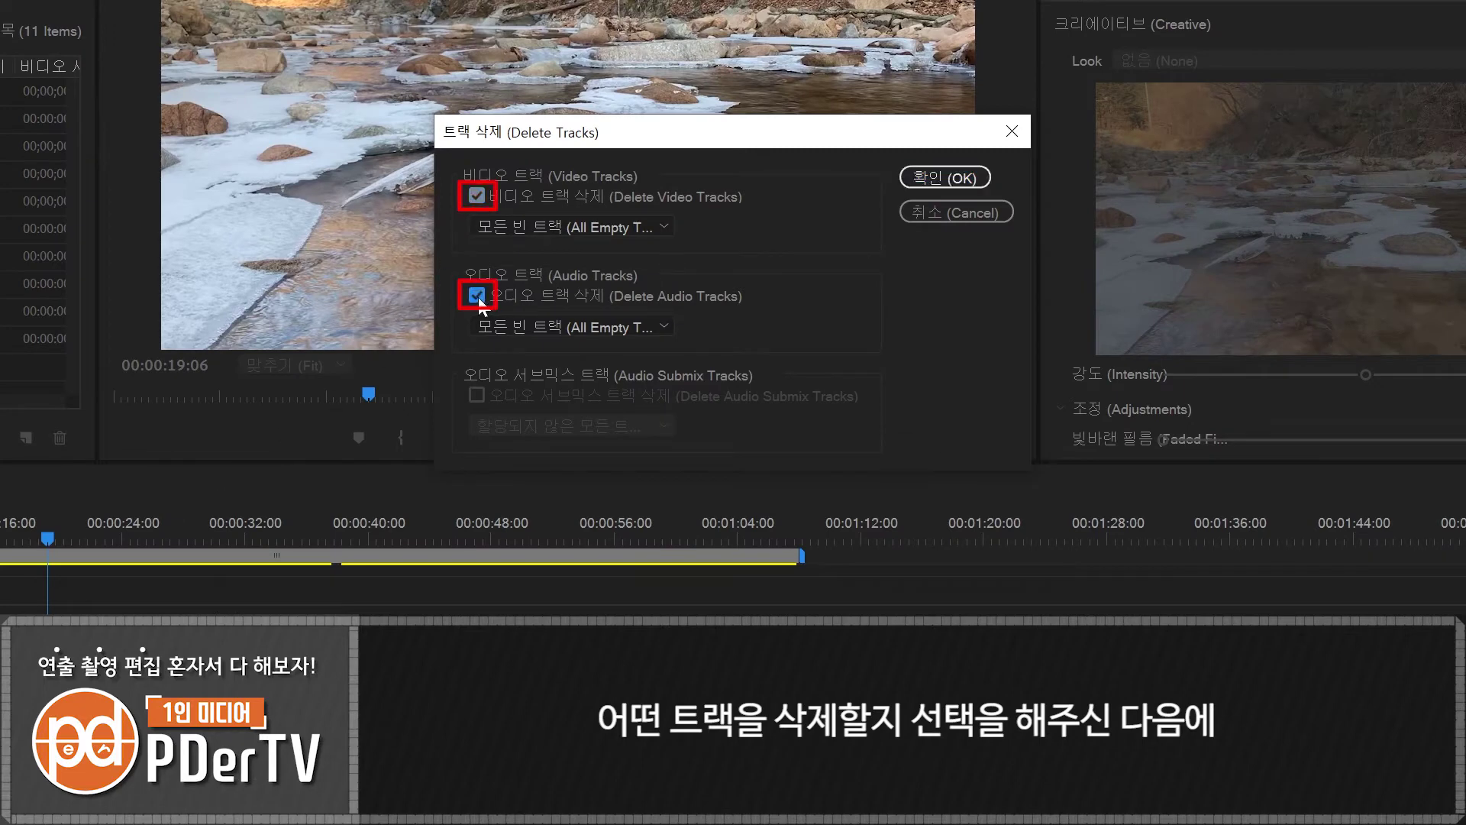
left_click(631, 224)
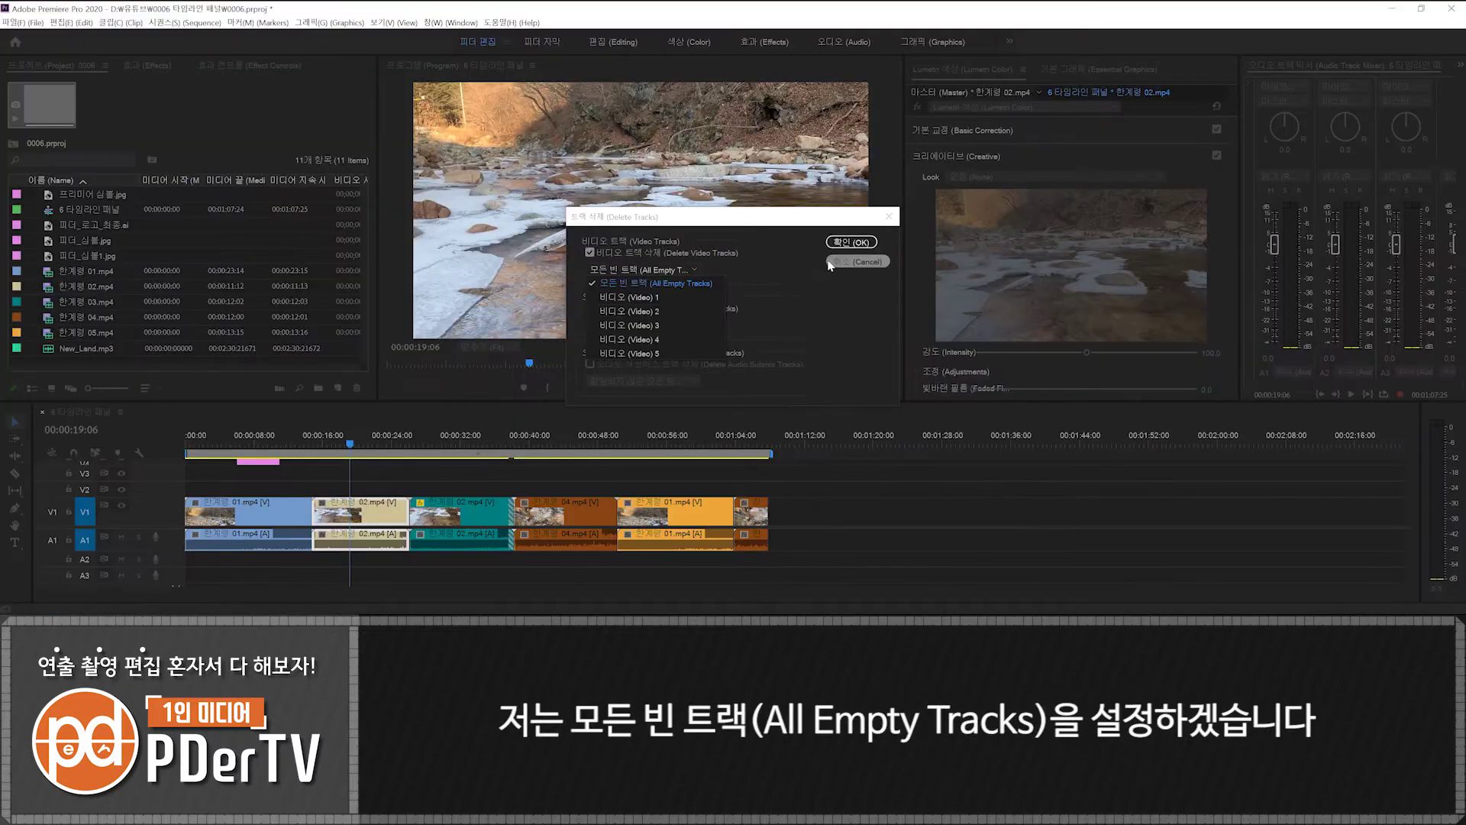
left_click(944, 177)
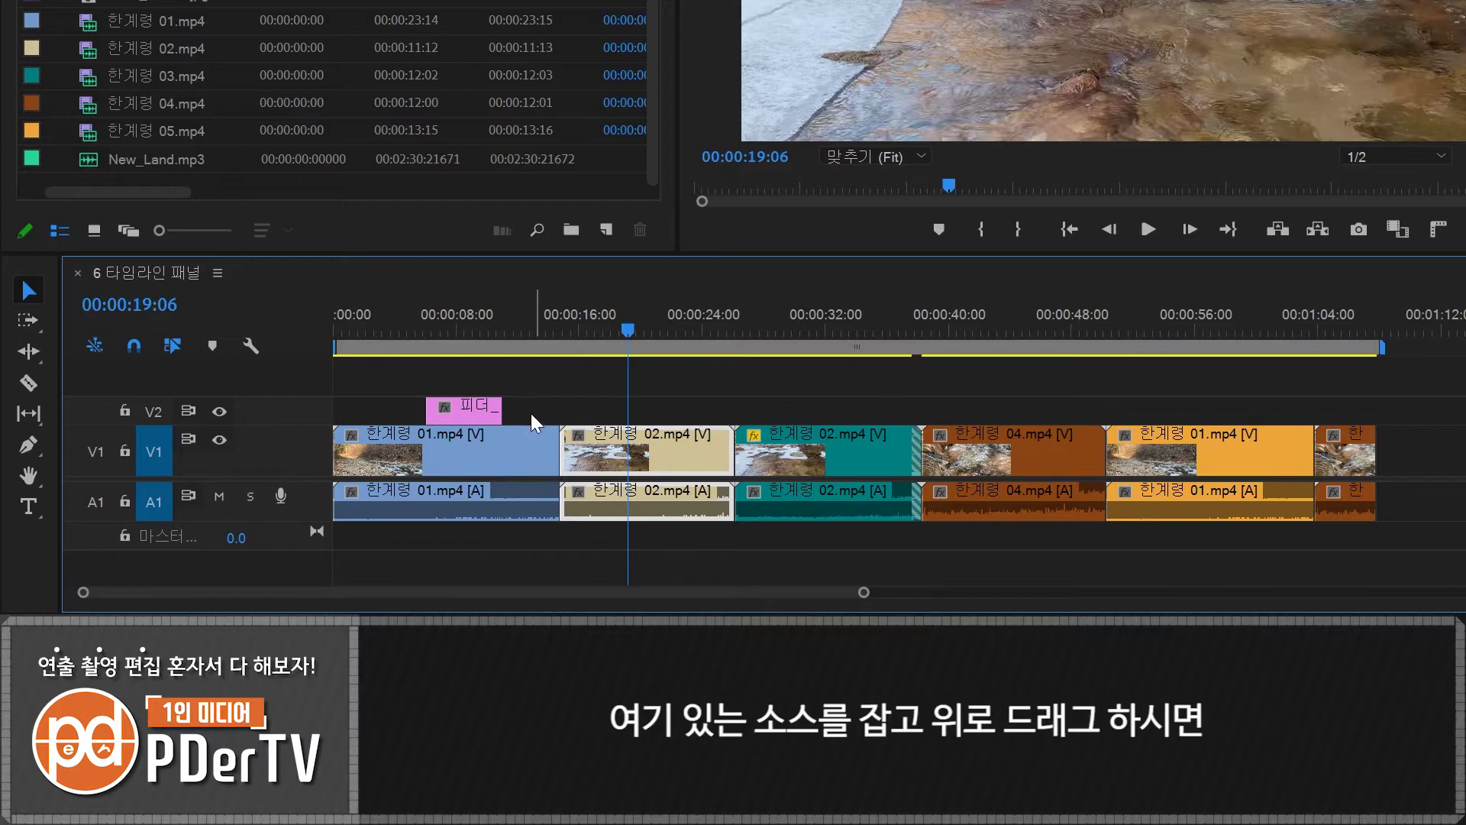
Step: Try moving the 피더_심볼.jpg image clip from V2 up into the empty area above it to create a new track
left_click(456, 412)
left_click_drag(469, 409, 474, 385)
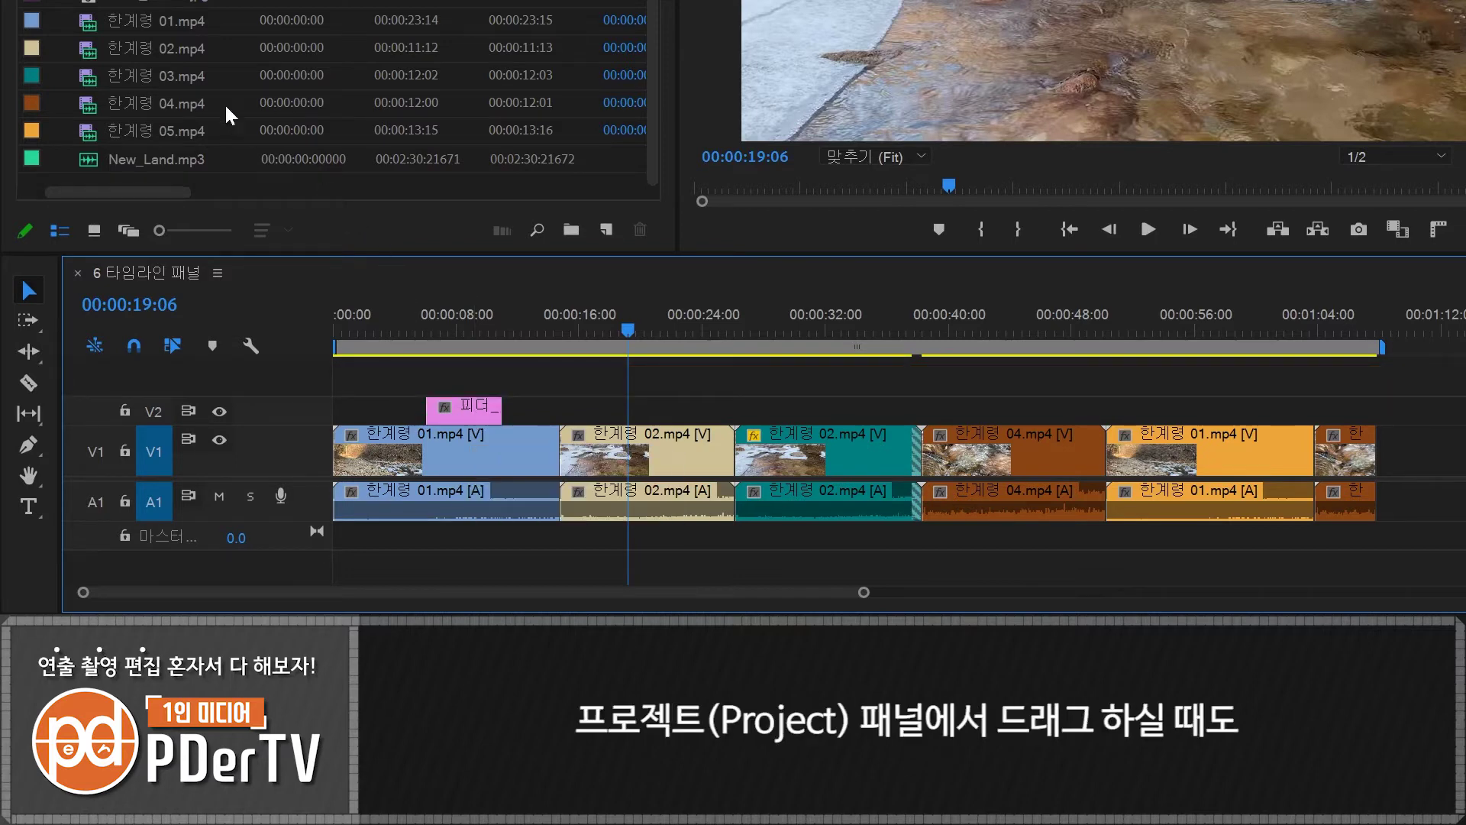
Step: Place 한계령 01.mp4 above V2 at about 27 seconds so that new tracks are created, and delete the placed clip
left_click(126, 23)
left_click_drag(100, 28, 755, 396)
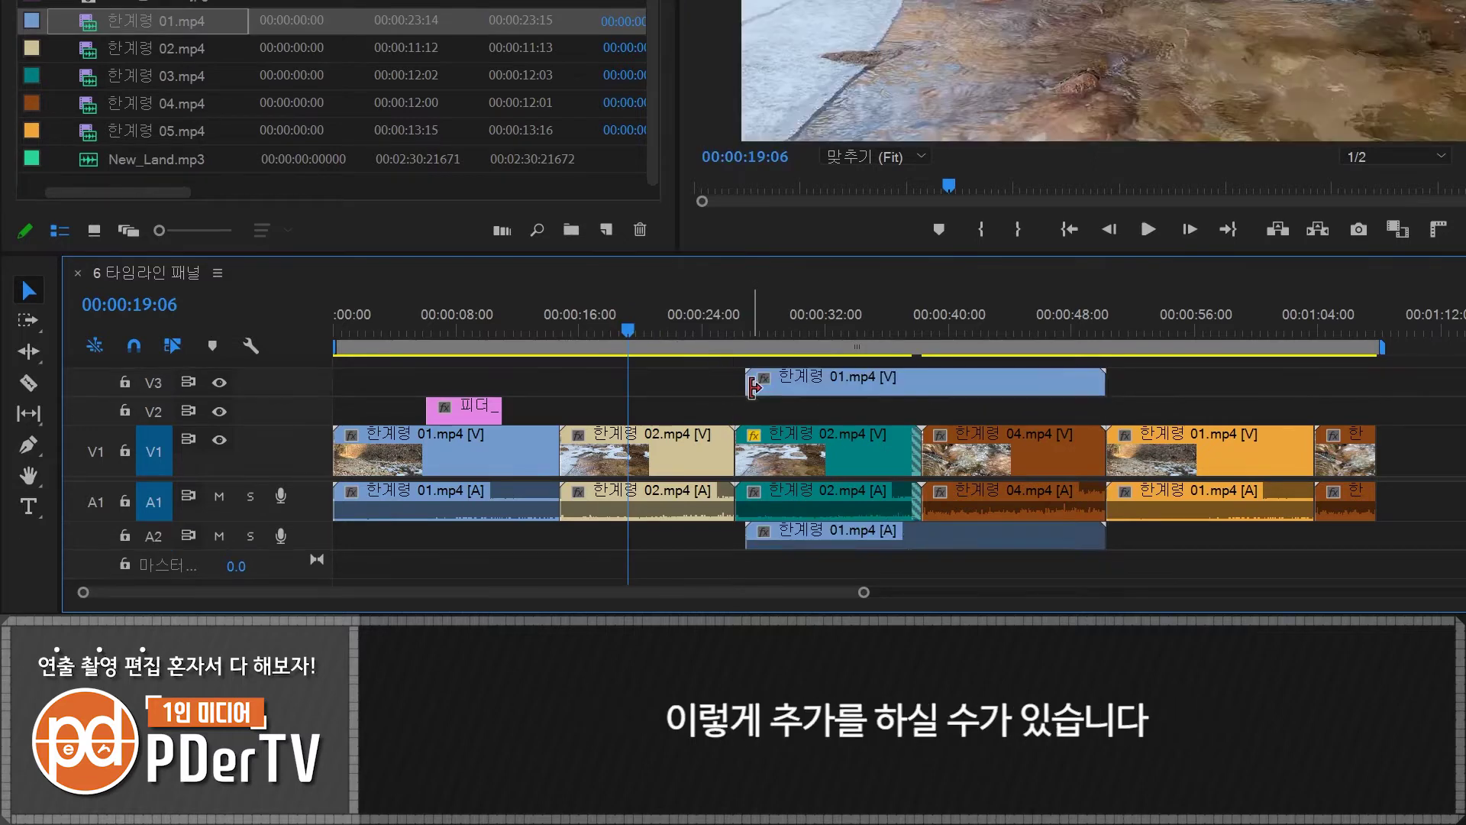
left_click(795, 383)
key("Delete")
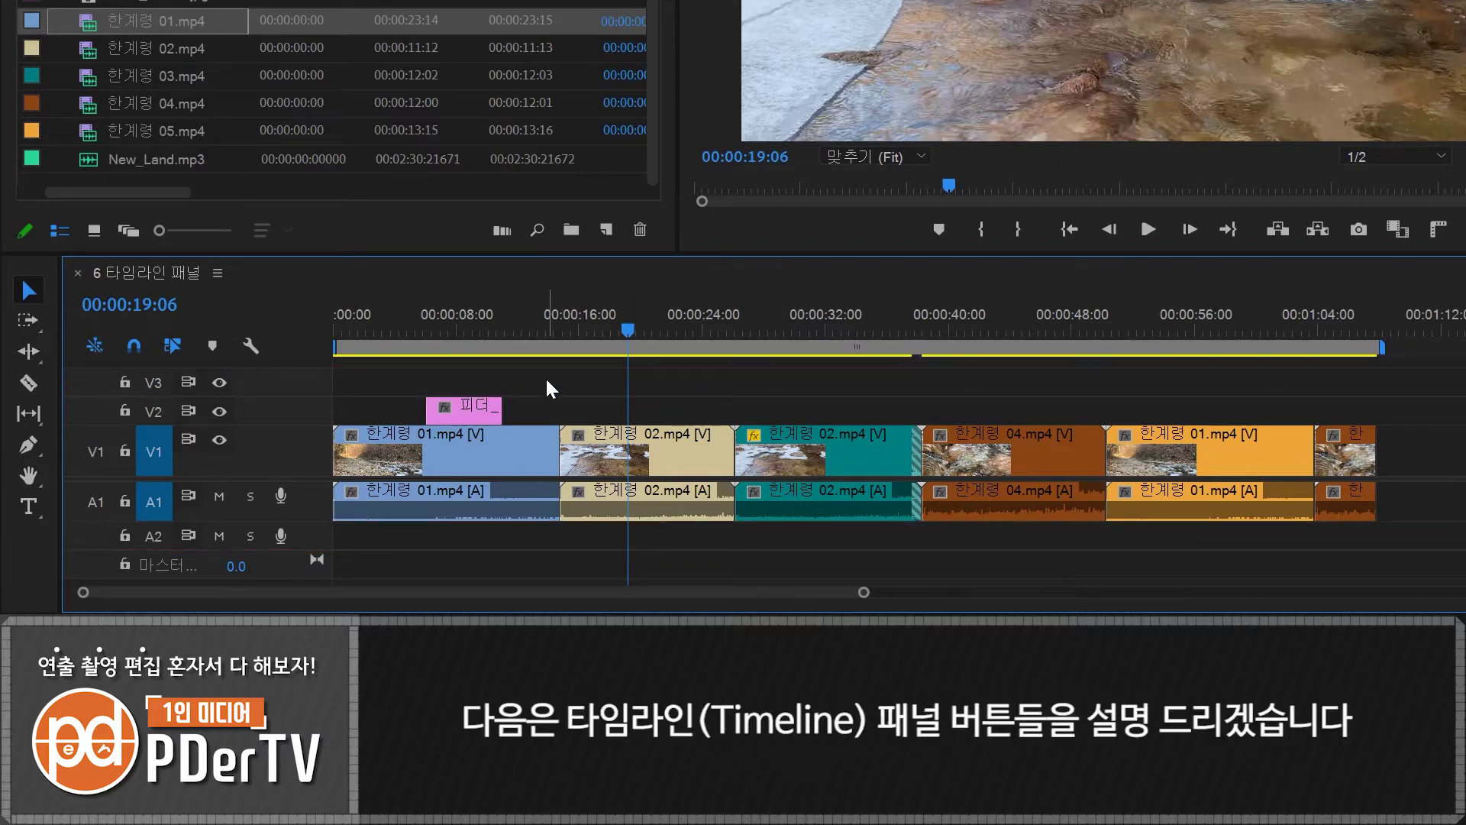
Step: Lock video track V2
left_click(126, 411)
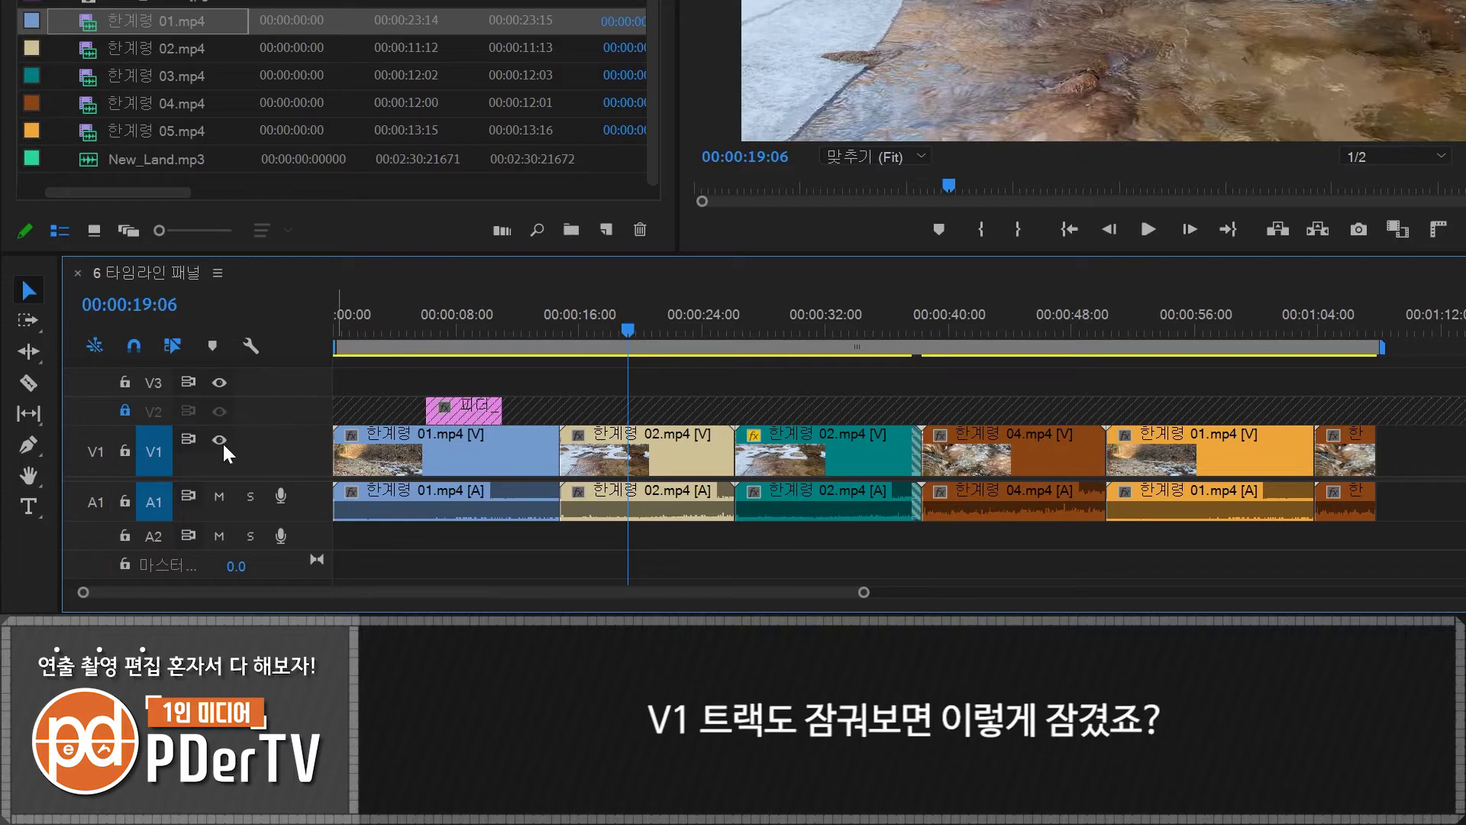
Step: Lock video track V1, shift the last clip's audio on A1 4 seconds later, and move it back to its original place
left_click(125, 451)
left_click_drag(1344, 500, 1405, 500)
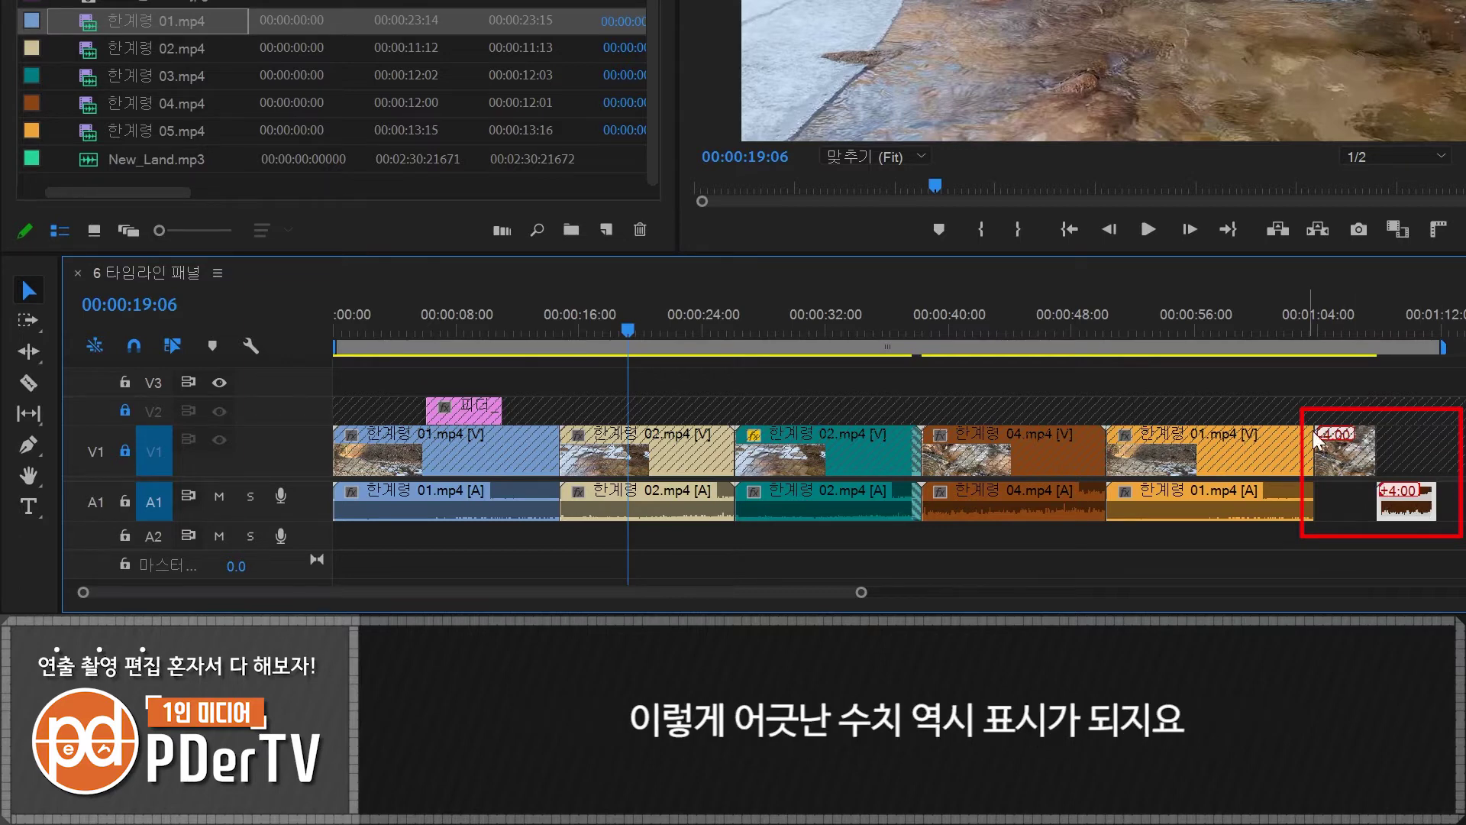
left_click_drag(1409, 501, 1346, 500)
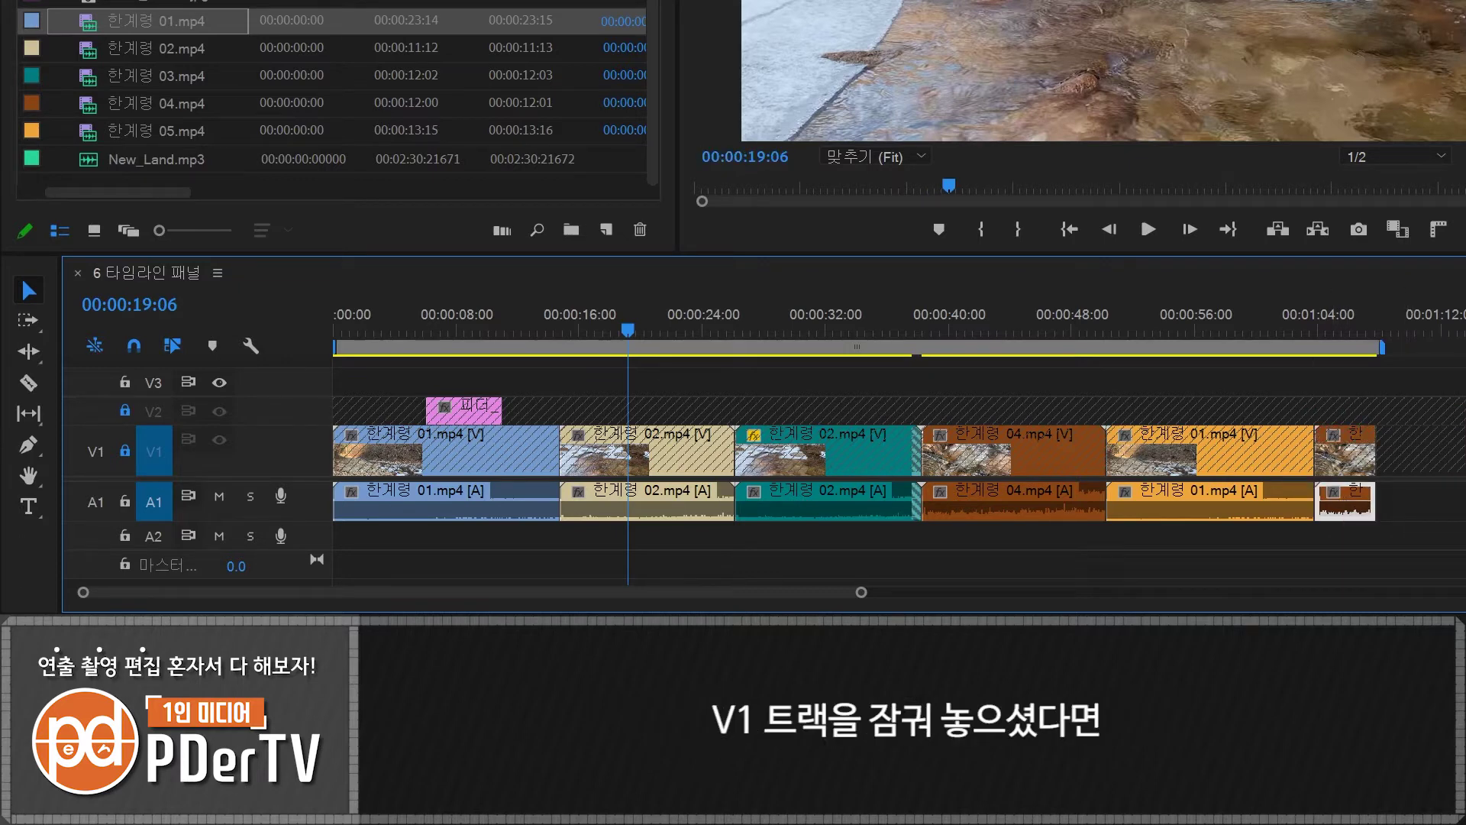
Step: Unlock video track V2 and toggle the lock on audio track A1
left_click(125, 410)
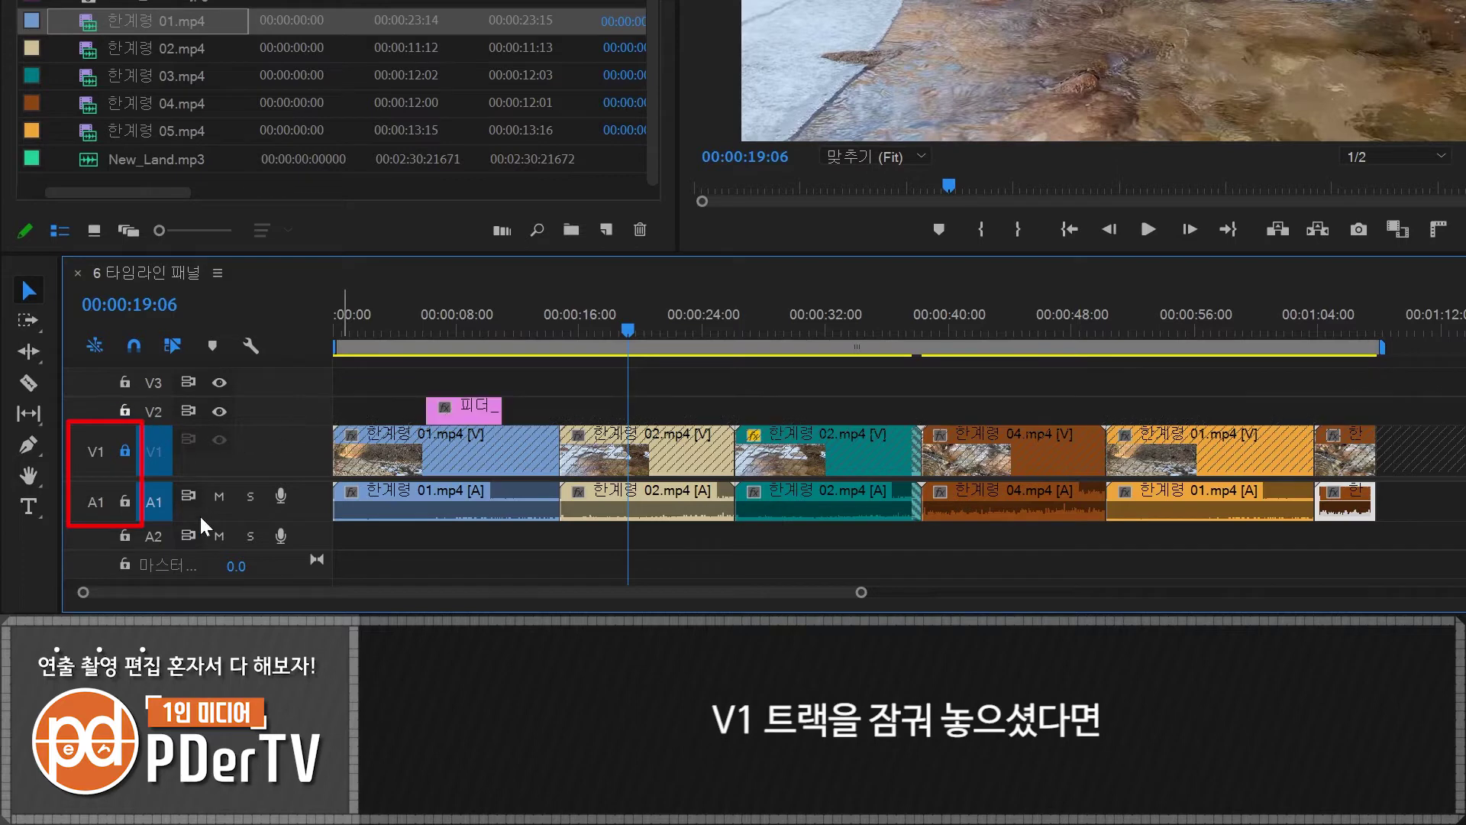
left_click(125, 501)
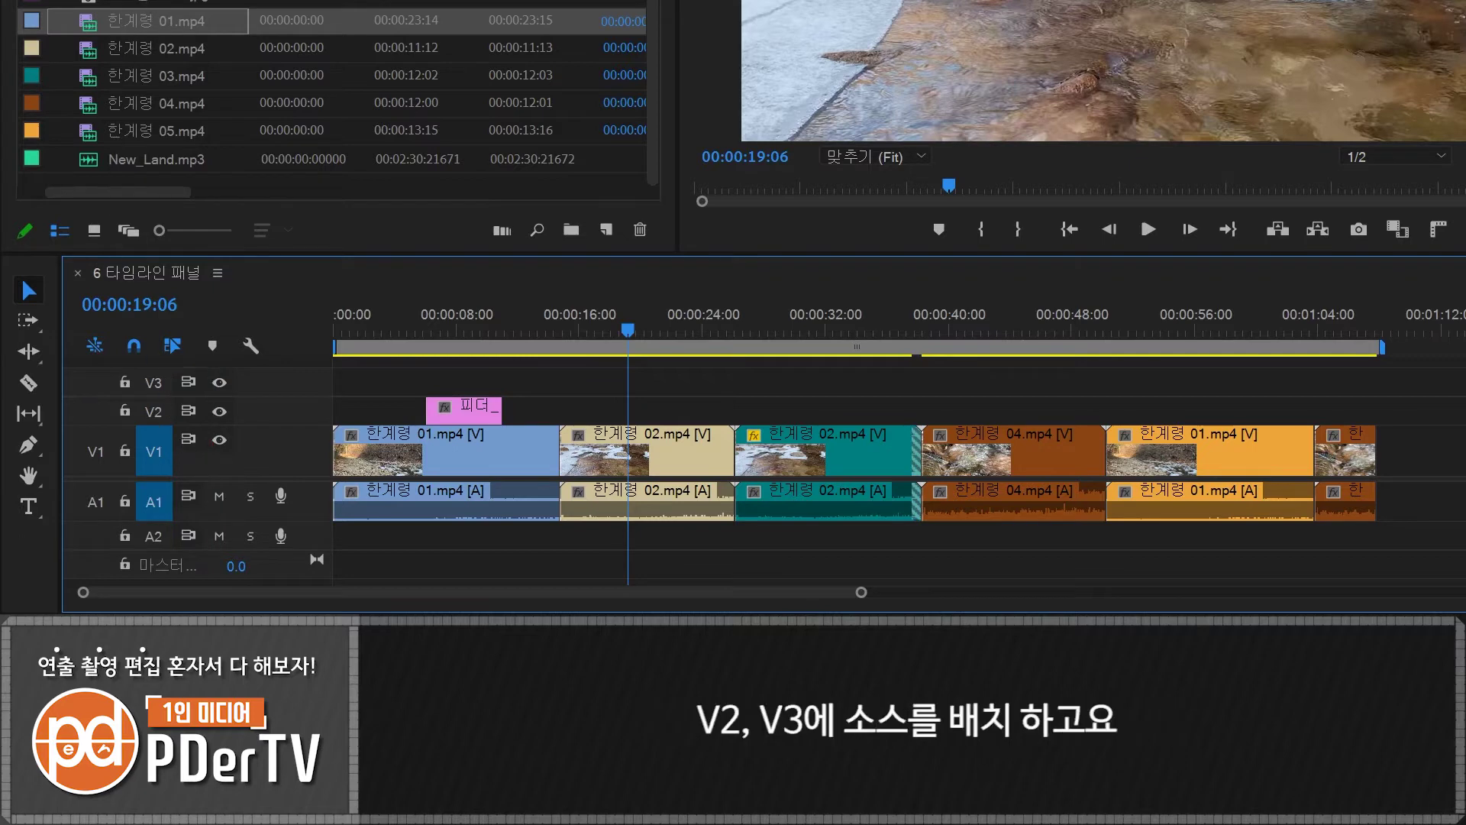
Step: Place the 피더 symbol image on V2 at about 27 seconds and the 피더 logo on V3 at about 31 seconds
left_click(365, 42)
left_click_drag(365, 42, 787, 407)
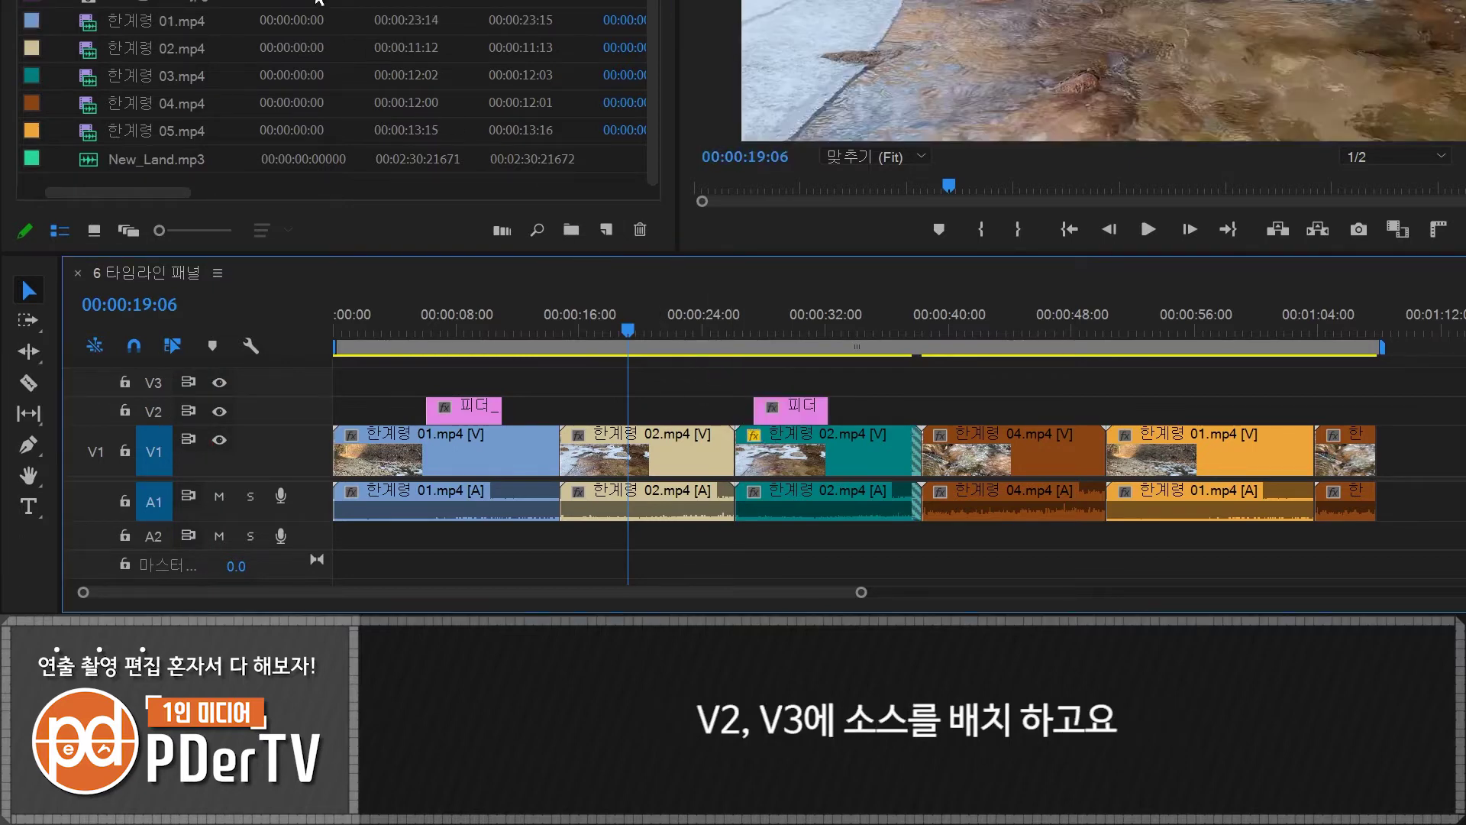
left_click_drag(410, 42, 828, 387)
Step: Split the beige 한계령 02.mp4 clip at 00:00:20:23 and delete its rear part
left_click_drag(630, 328, 654, 330)
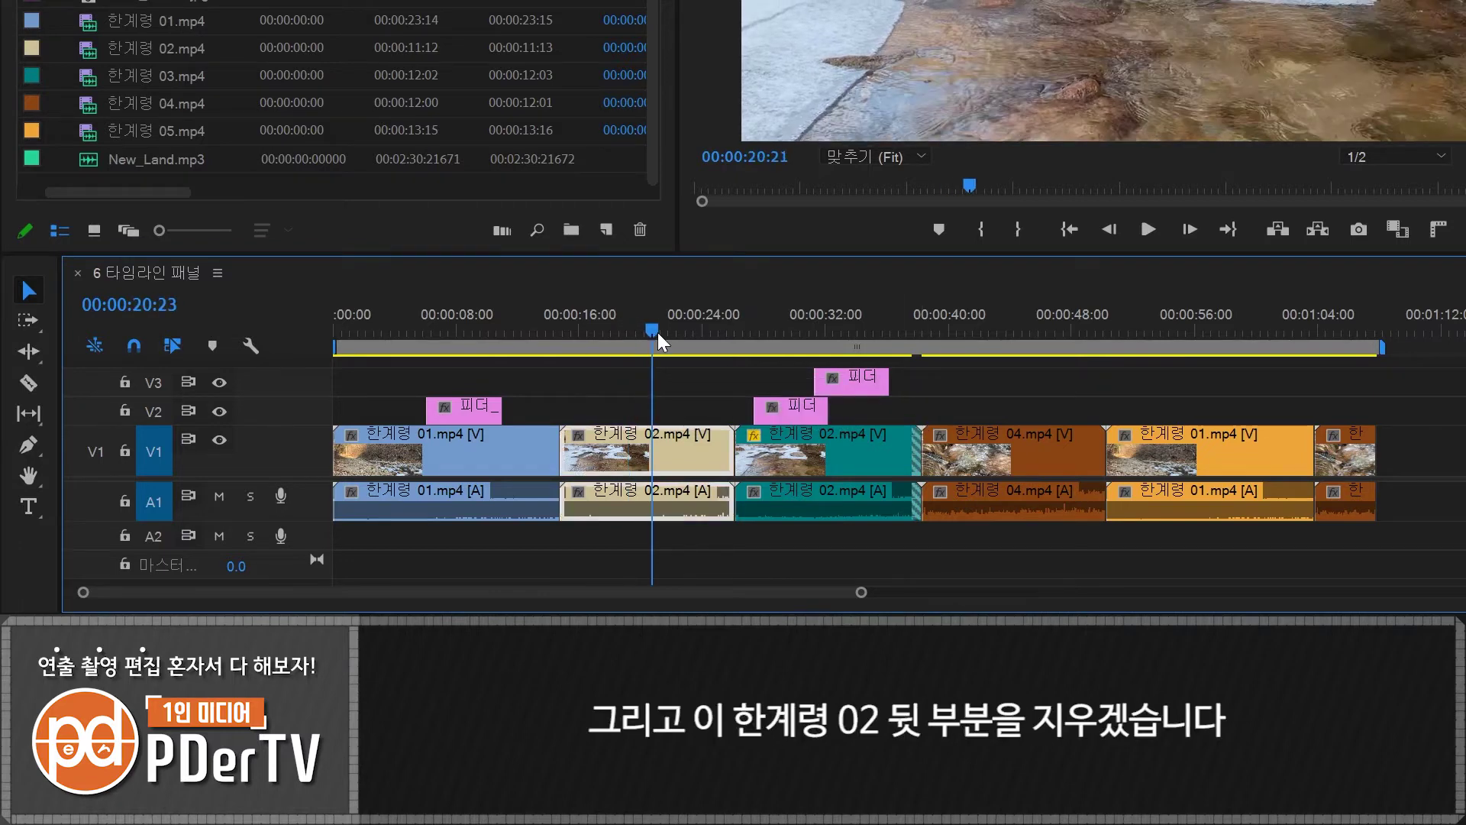
key("c")
left_click(682, 416)
key("v")
left_click(701, 490)
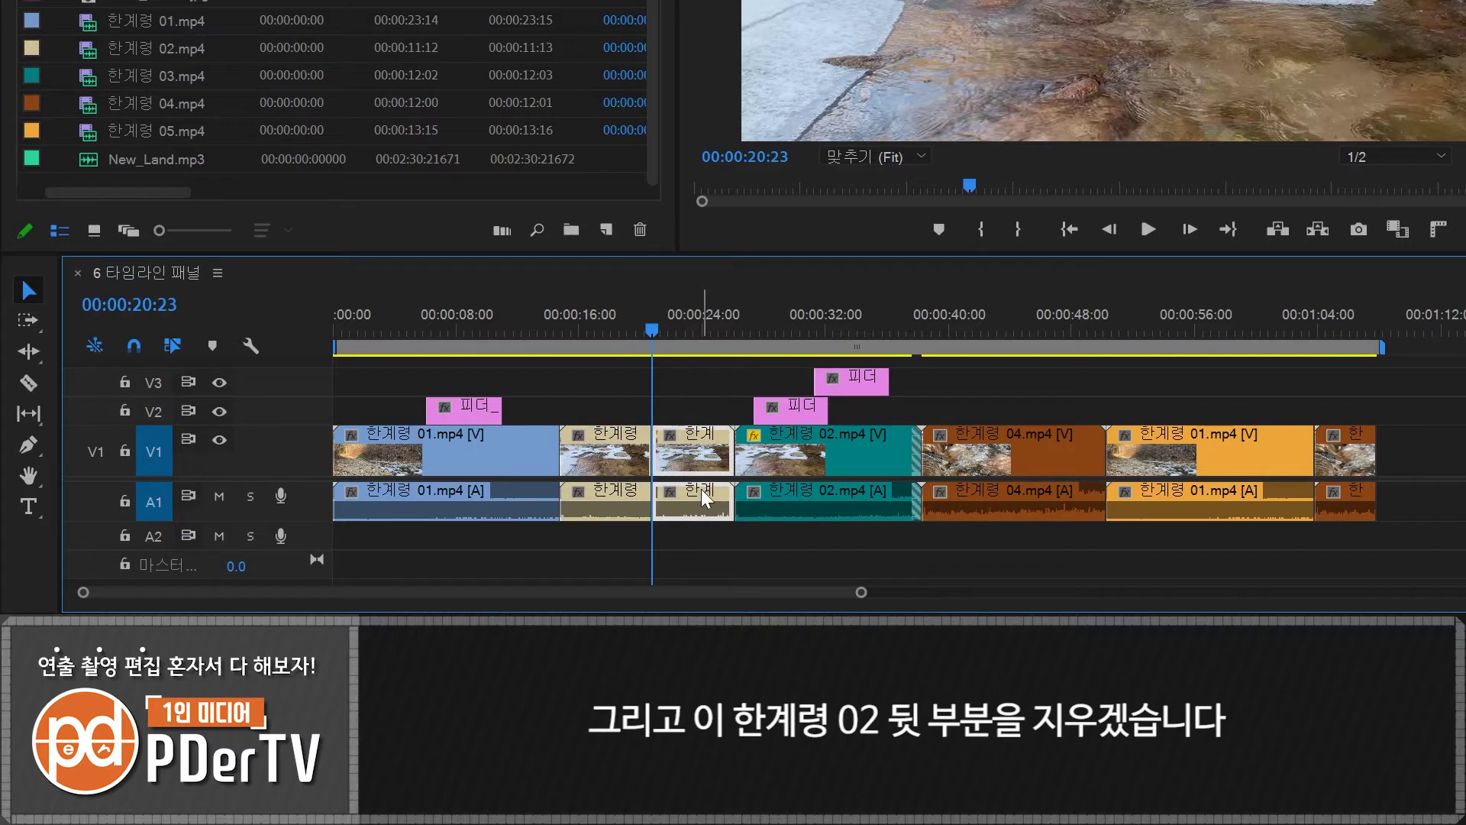
key("Delete")
Step: Ripple delete the gap after 00:00:20:23 with sync lock on for all tracks, and undo the deletion
left_click(694, 452)
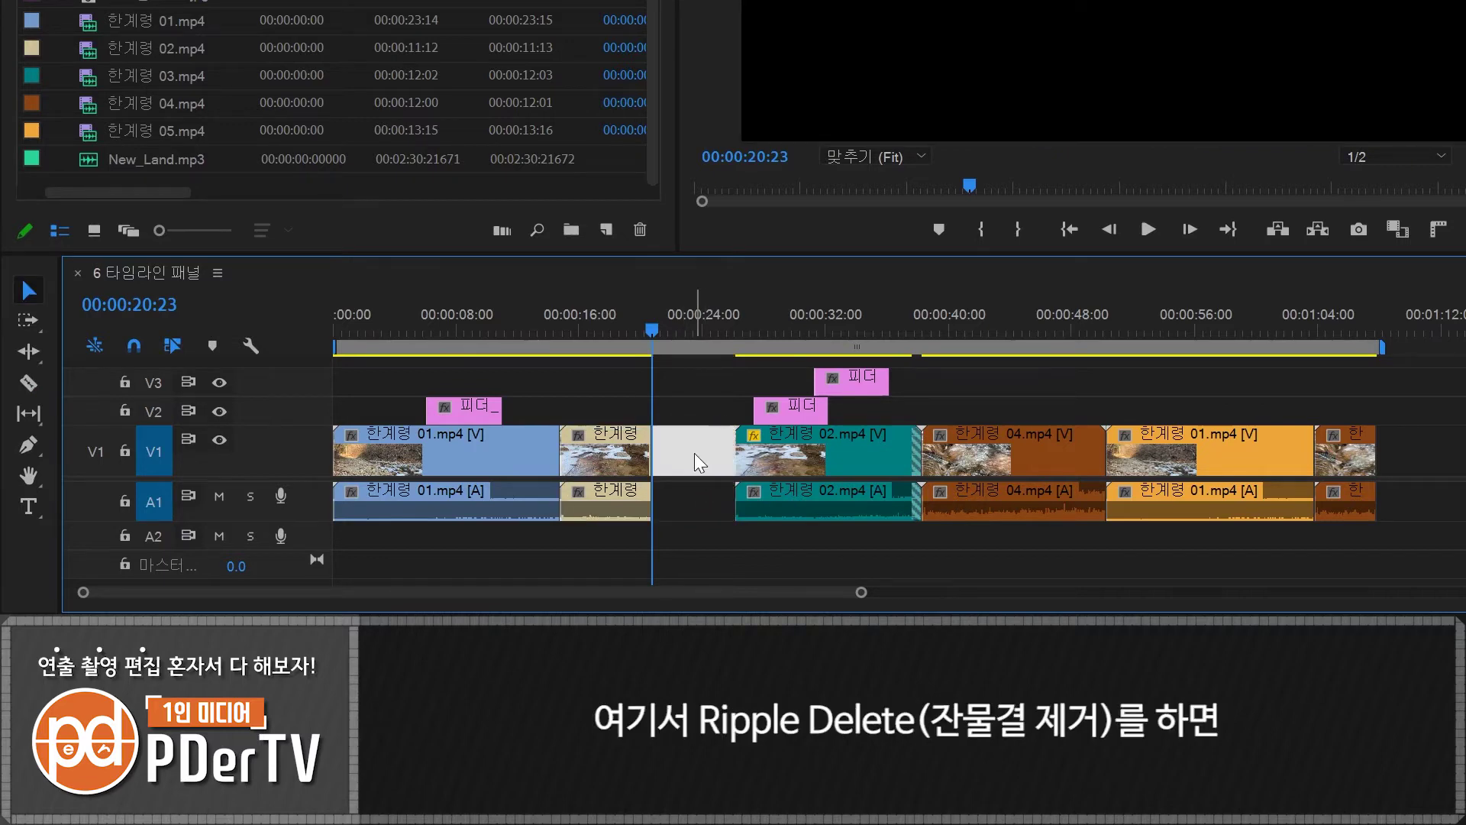
key("Delete")
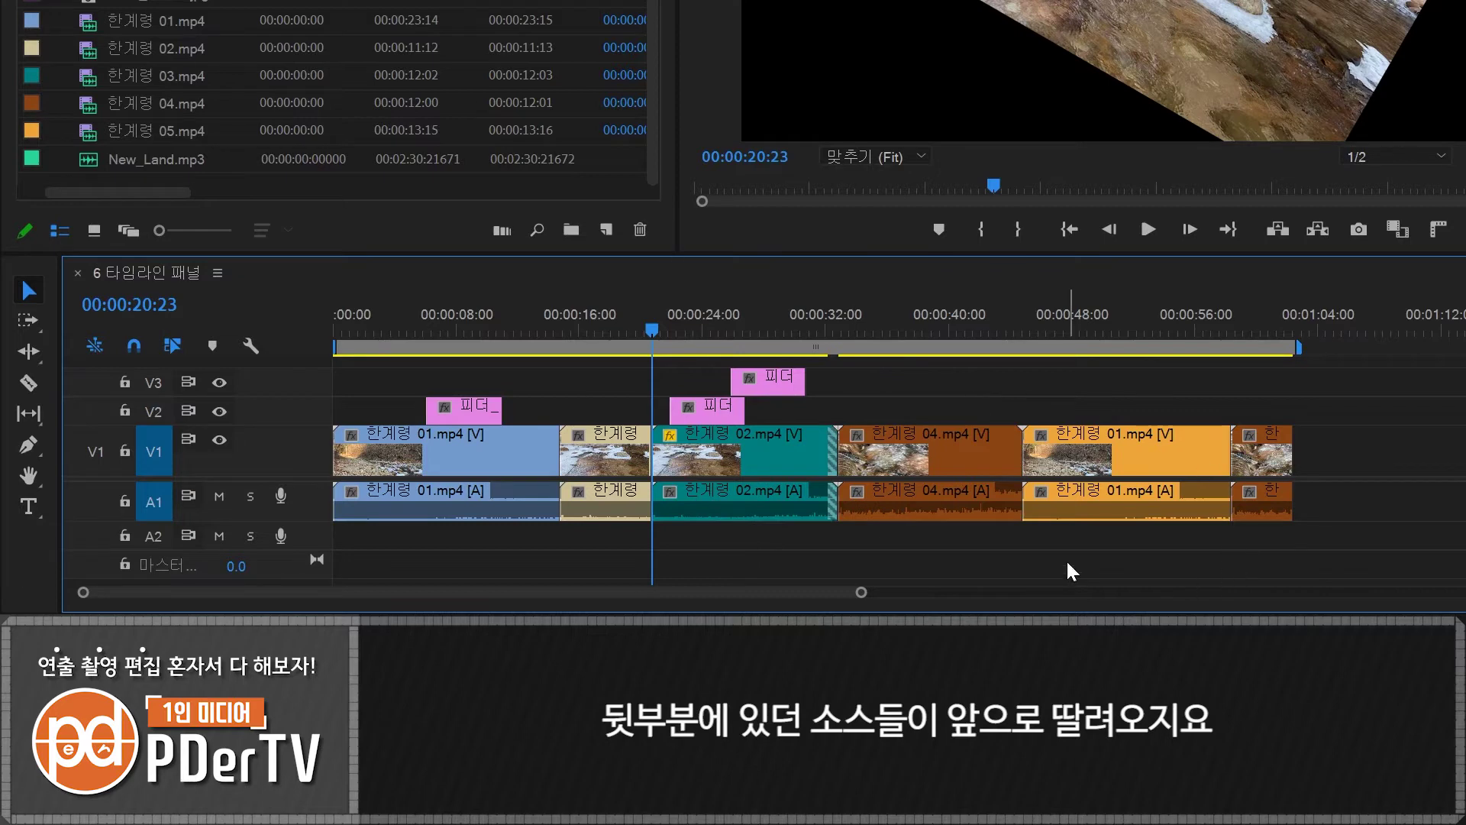
key("ctrl+z")
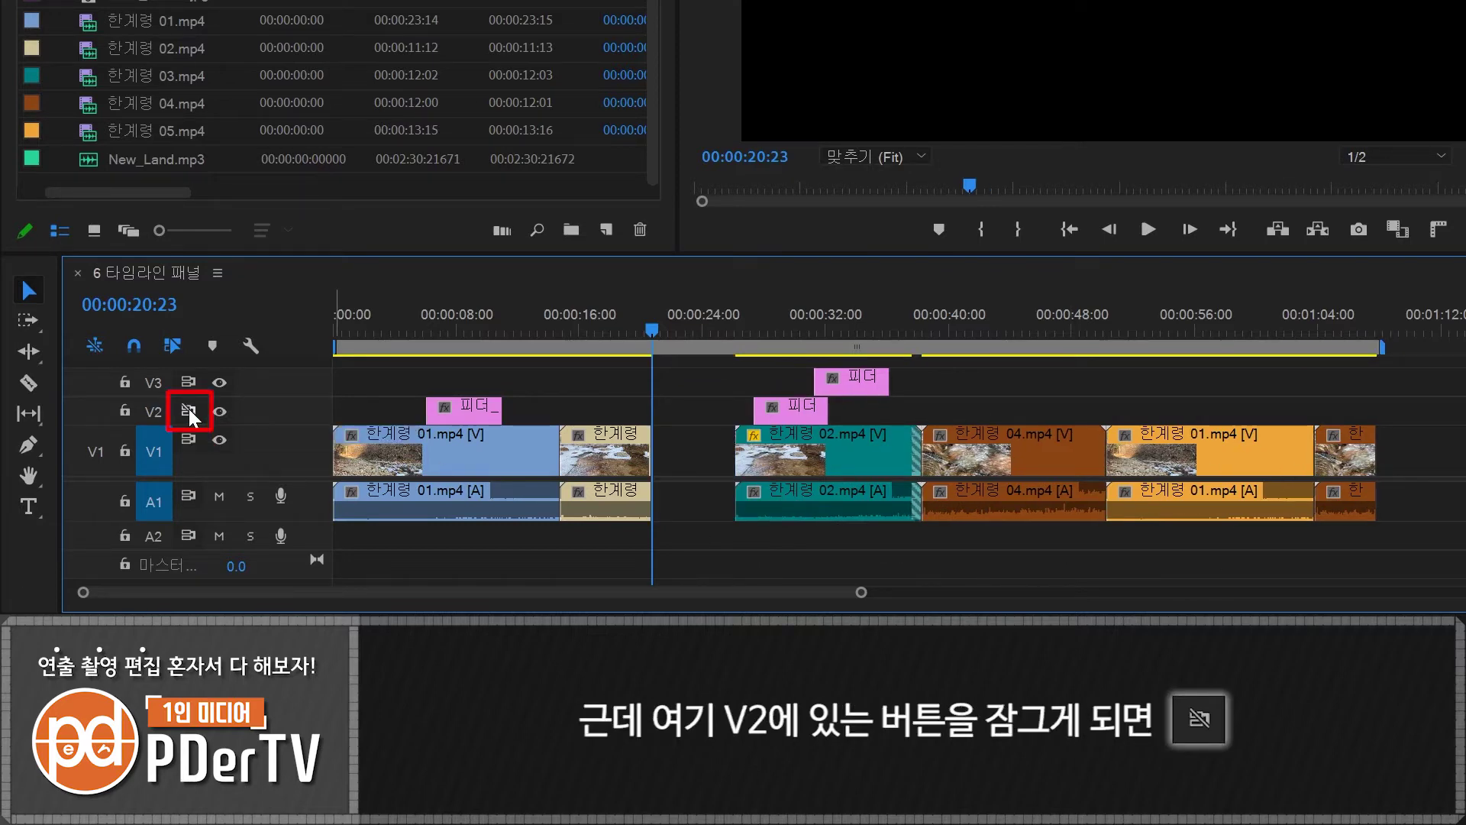
Step: Ripple delete the gap after 00:00:20:23 with sync lock turned off for V2, and turn V2's sync lock back on
left_click(189, 410)
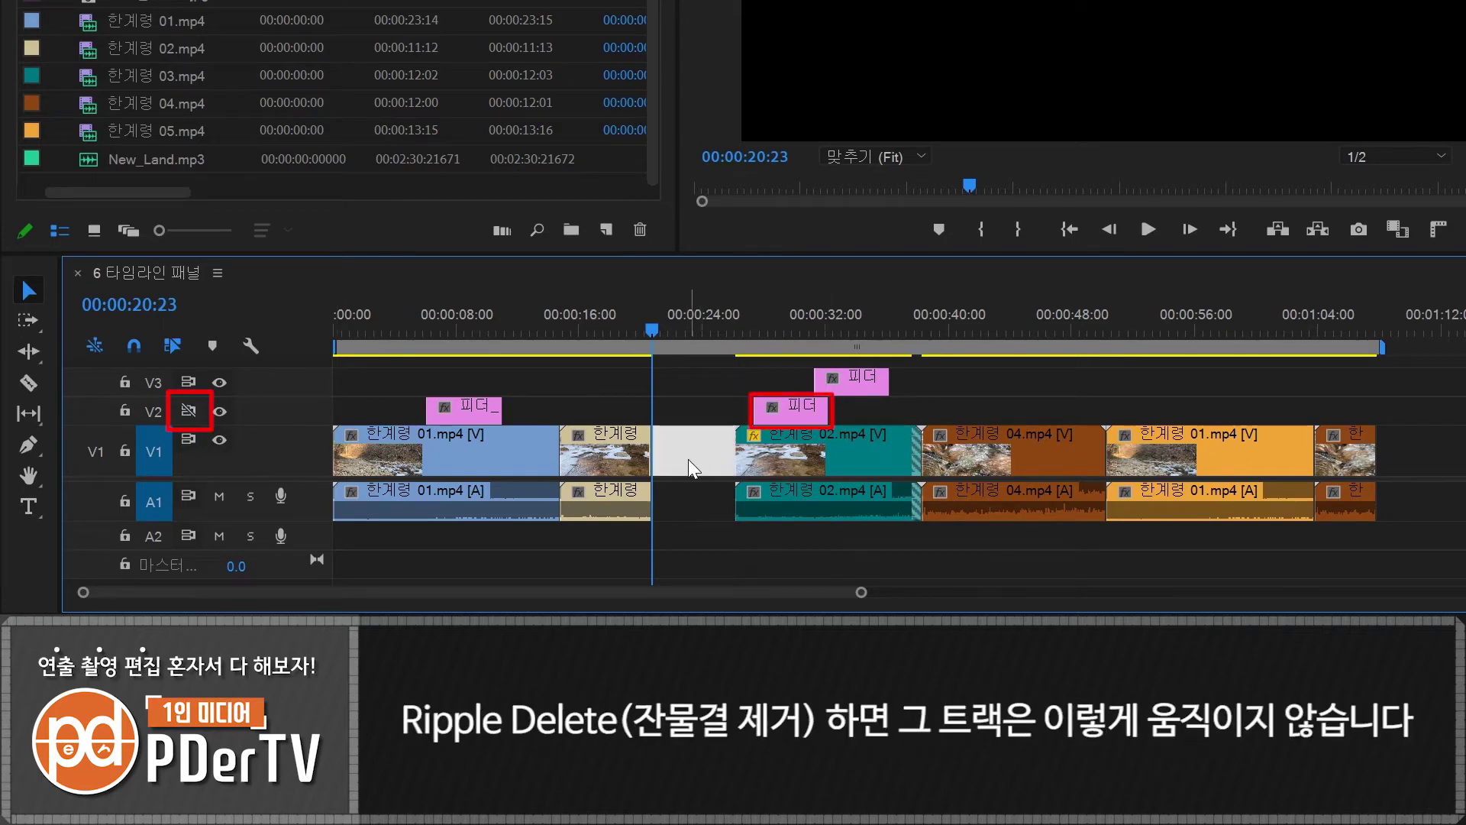
key("Delete")
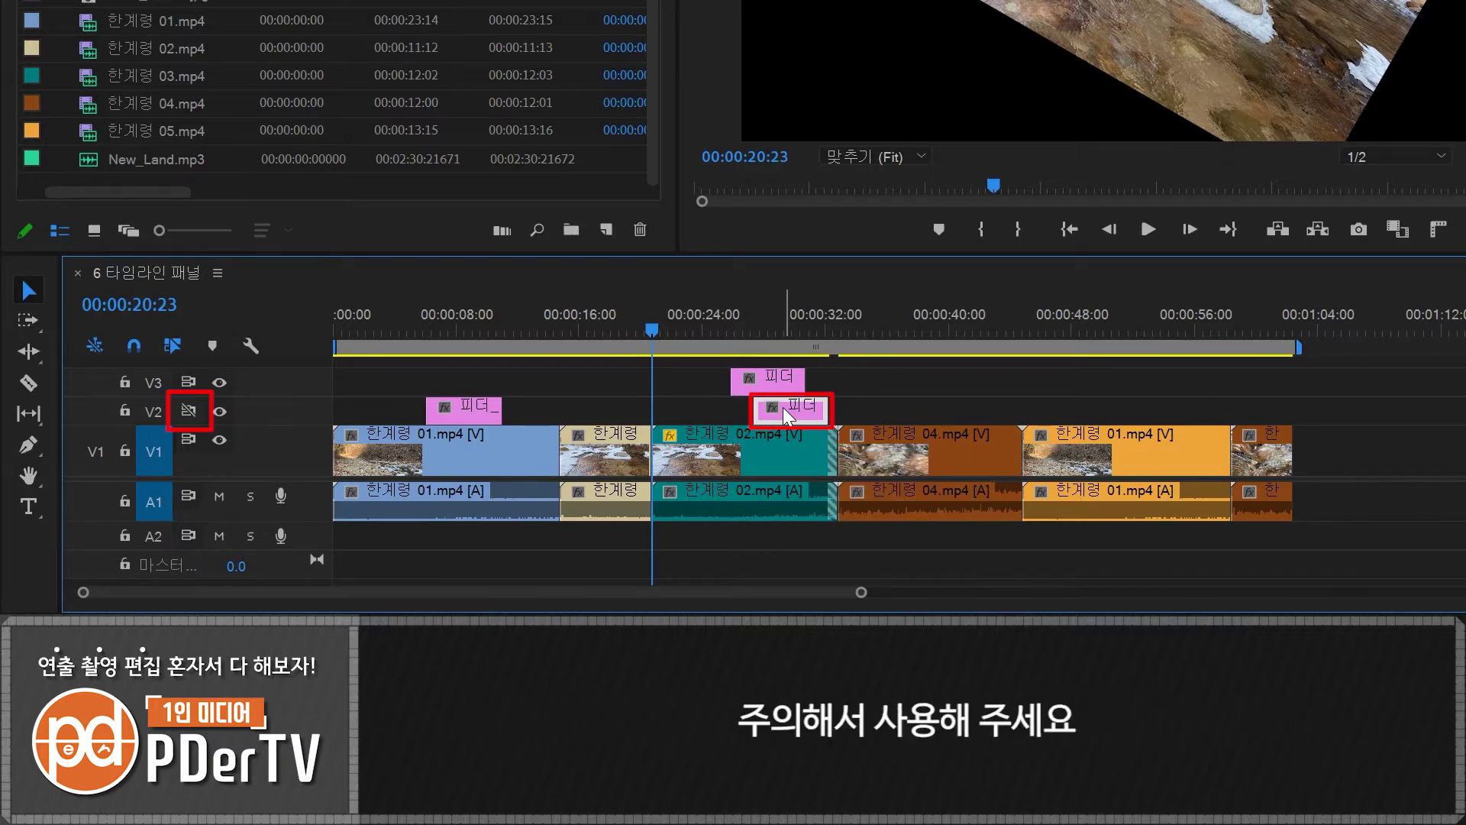
left_click(189, 411)
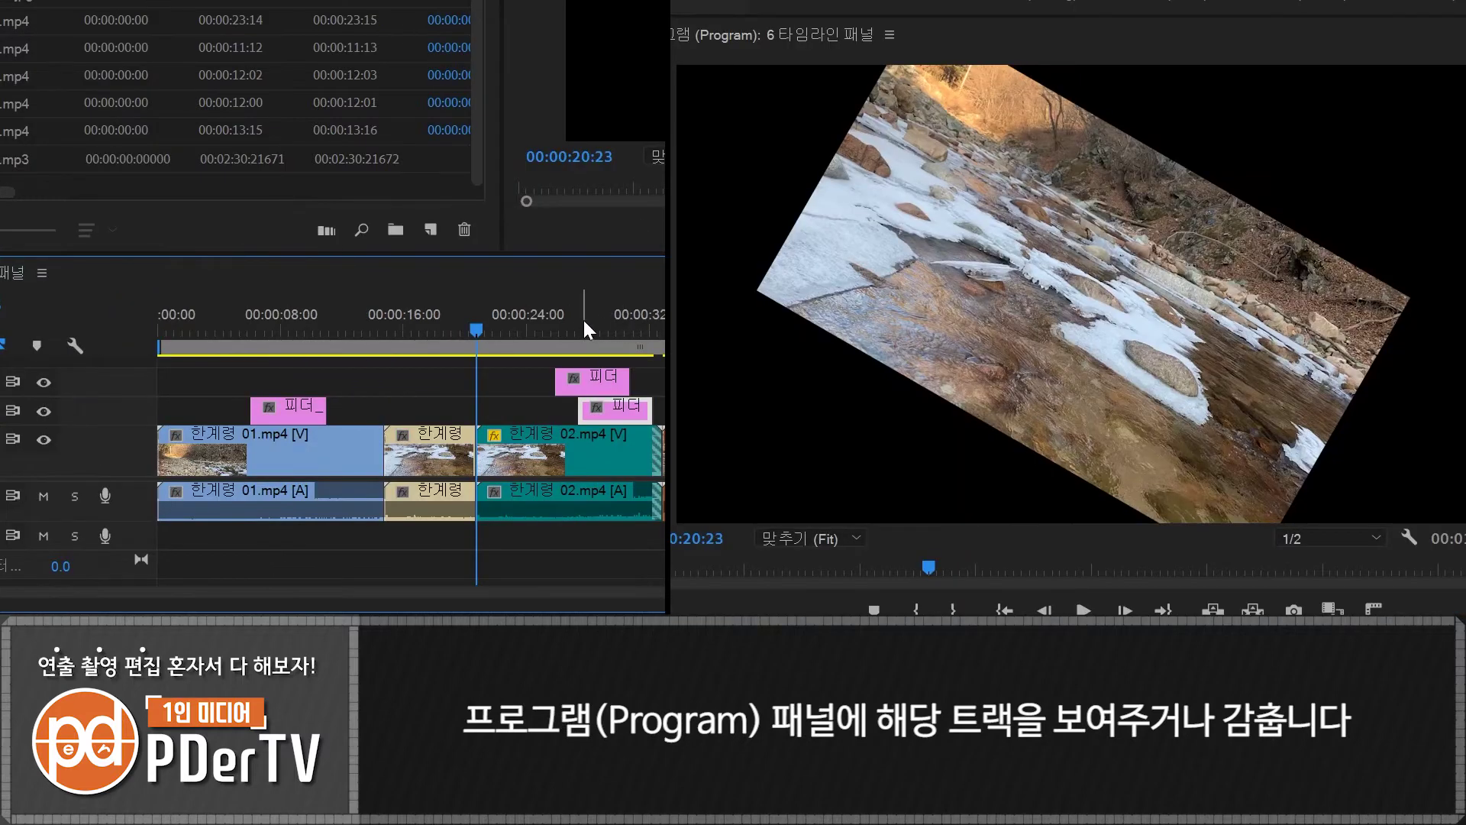
Step: At 00:00:27:23, hide and show track V2, and do the same with track V3, to compare their output
left_click(764, 330)
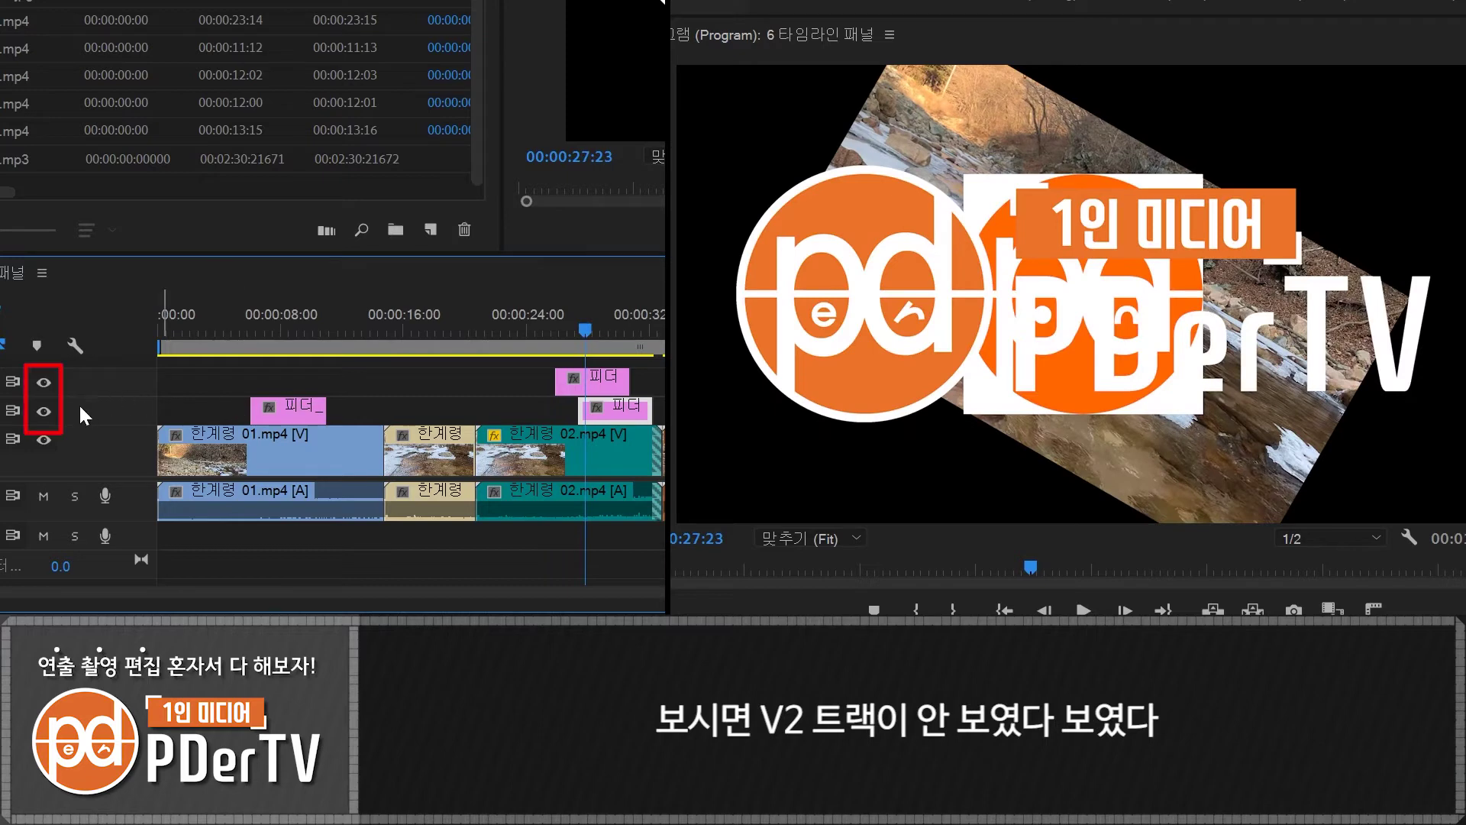
left_click(39, 409)
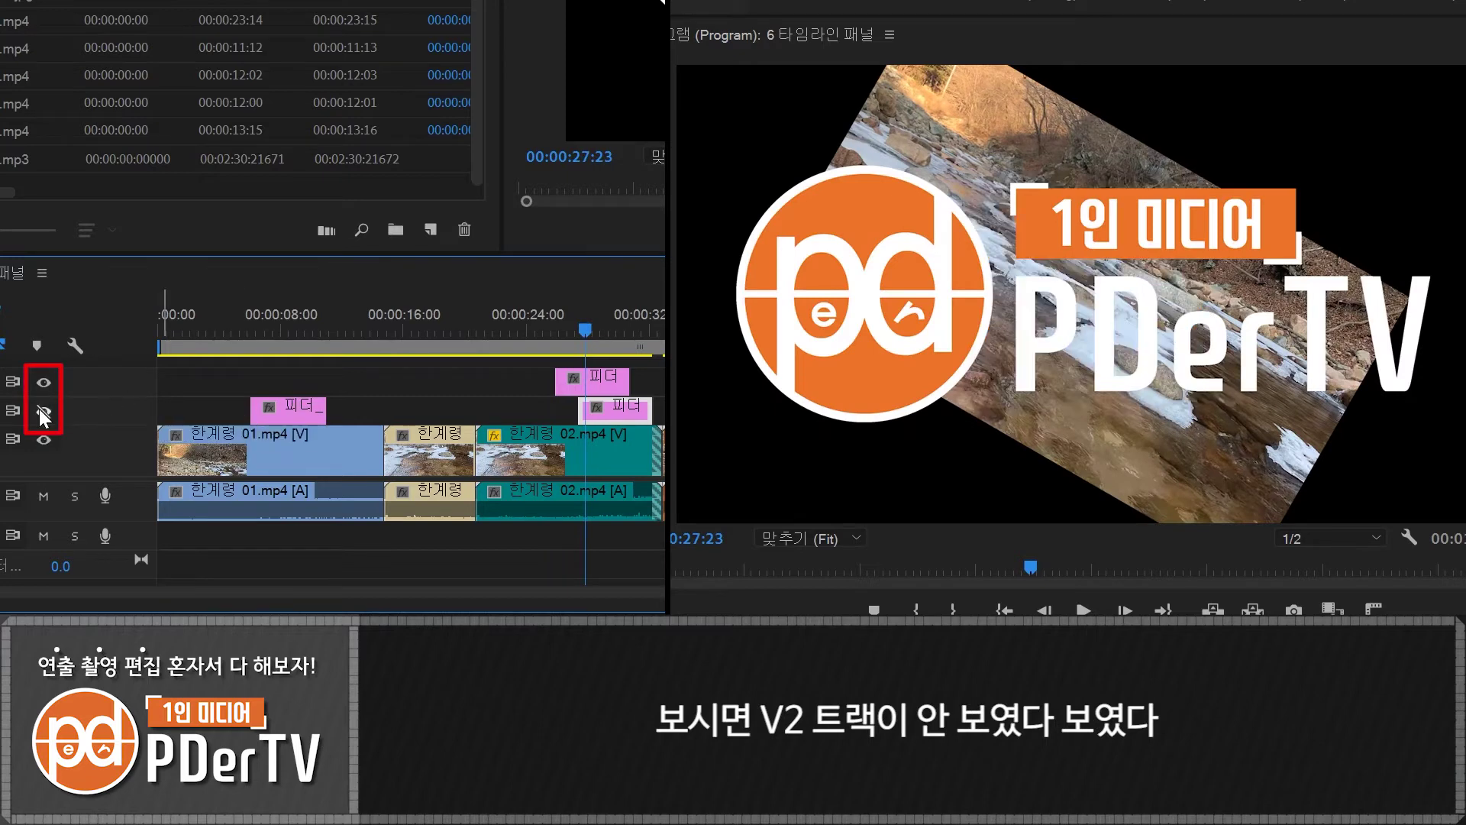
left_click(39, 409)
left_click(45, 381)
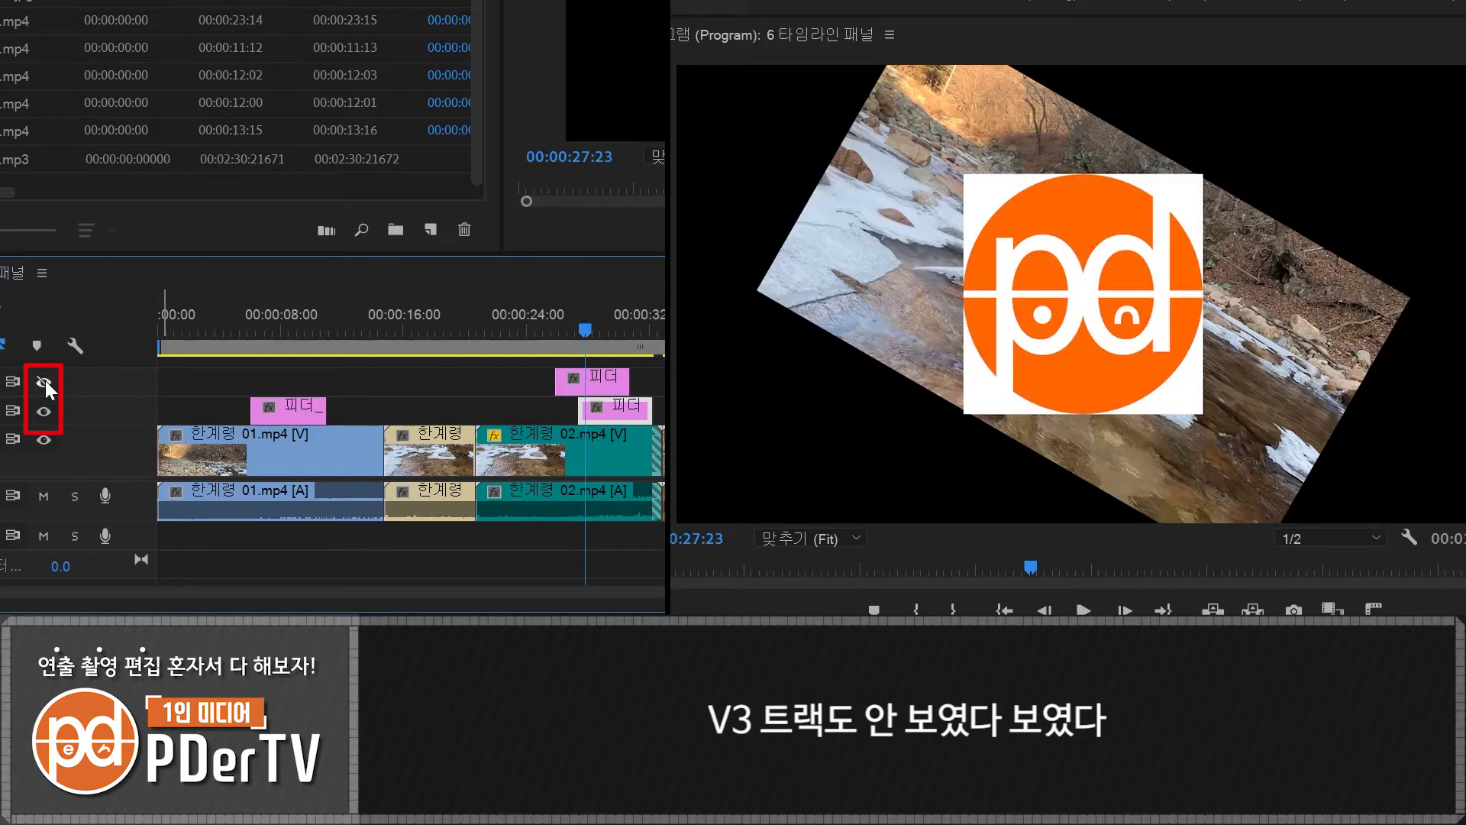
left_click(44, 381)
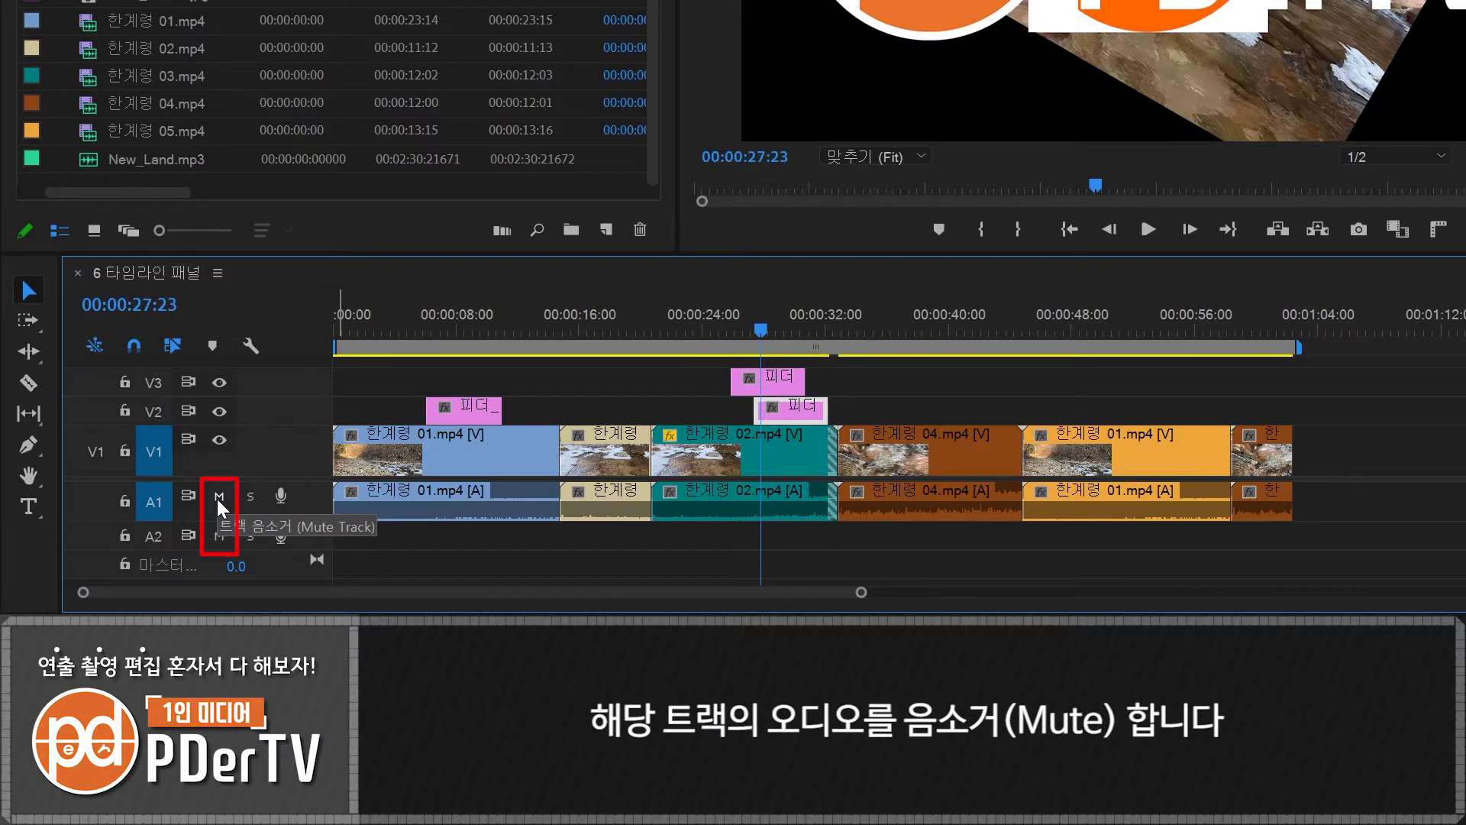
Step: Place New_Land.mp3 on A2 from 00:00:20:23 and play the sequence from 00:00:25:03 and from about 38 seconds
left_click_drag(112, 160, 654, 540)
left_click(723, 322)
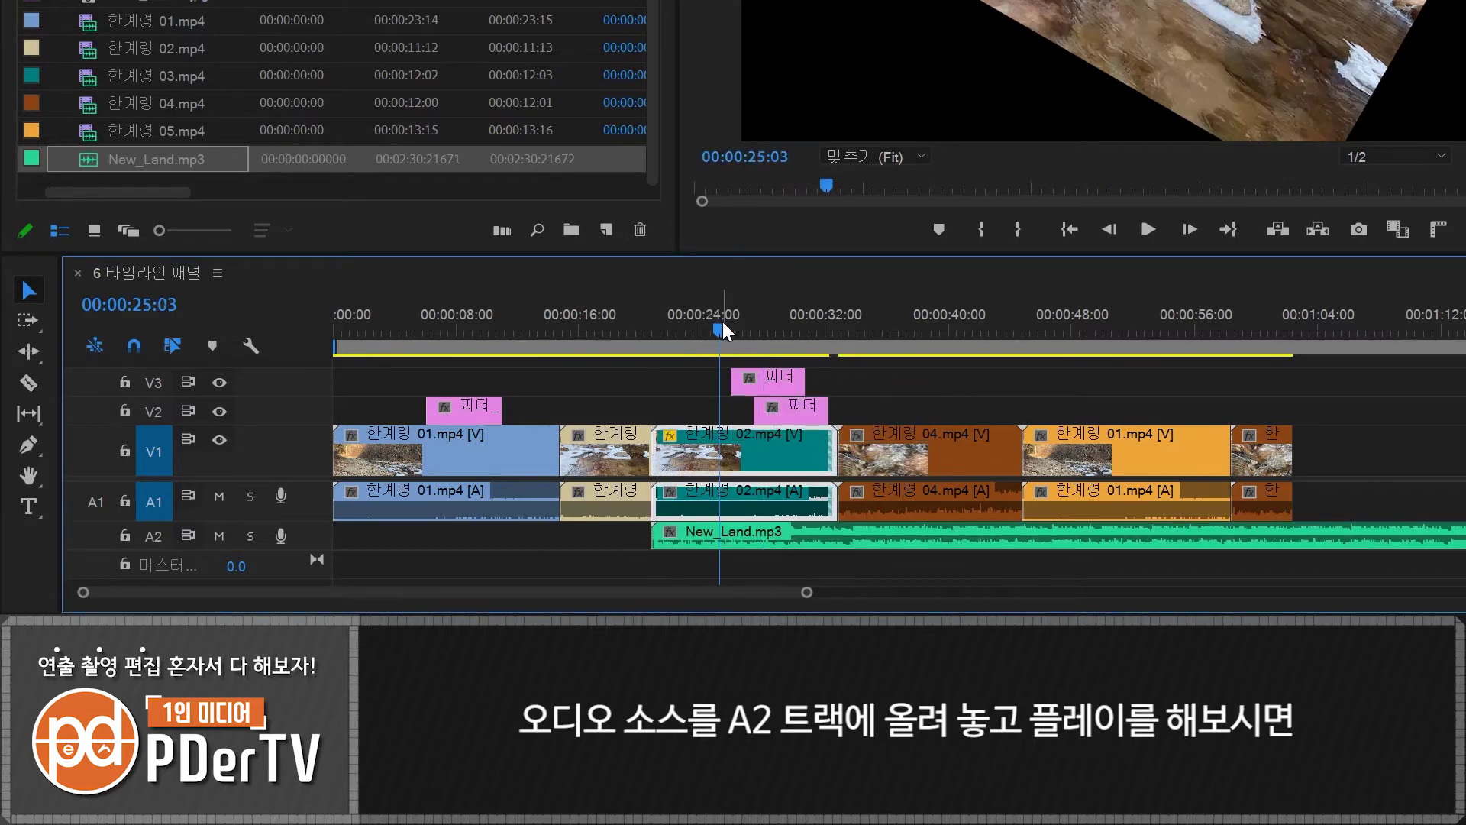
key("space")
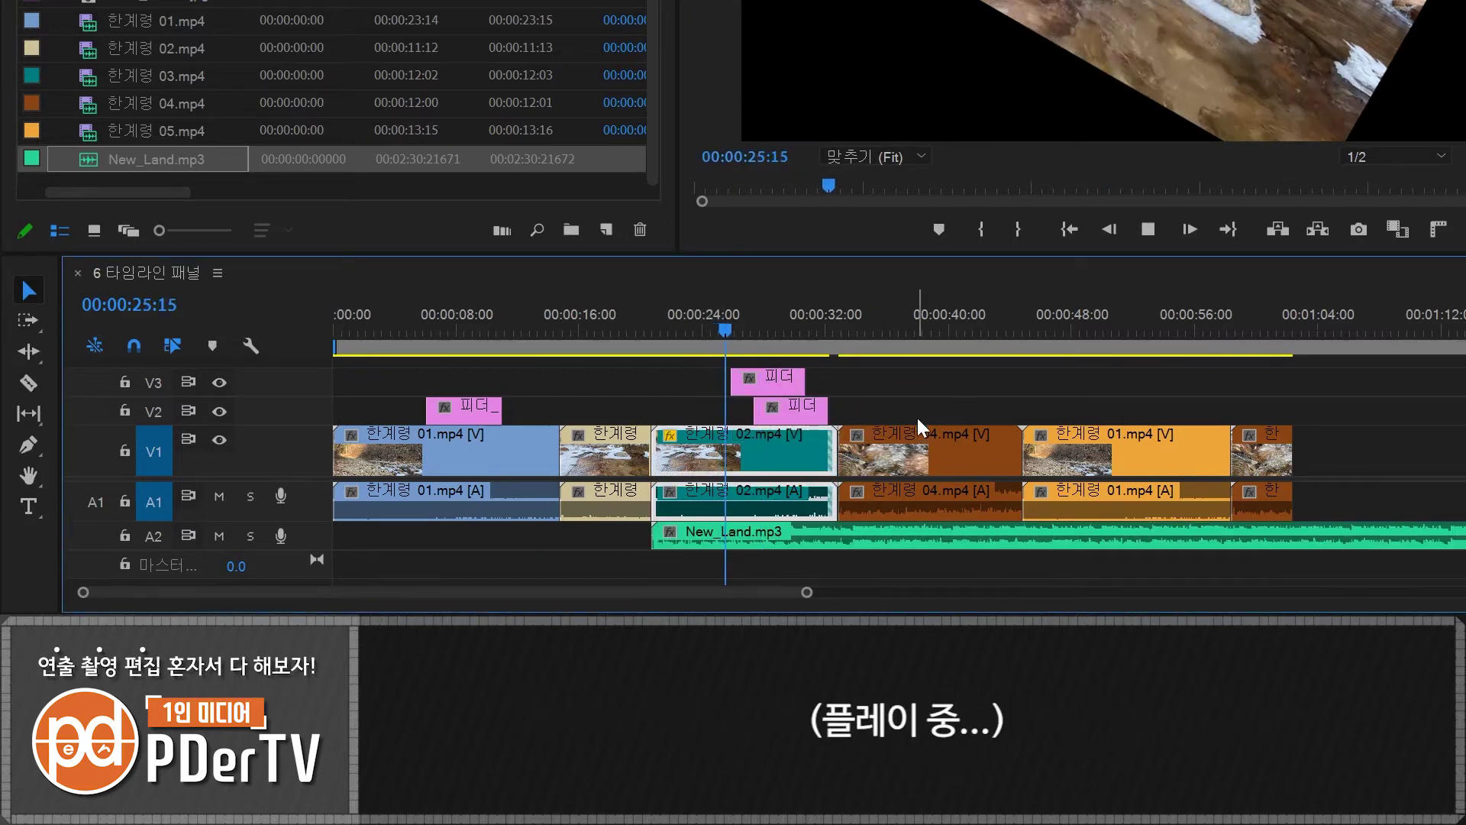
left_click(914, 305)
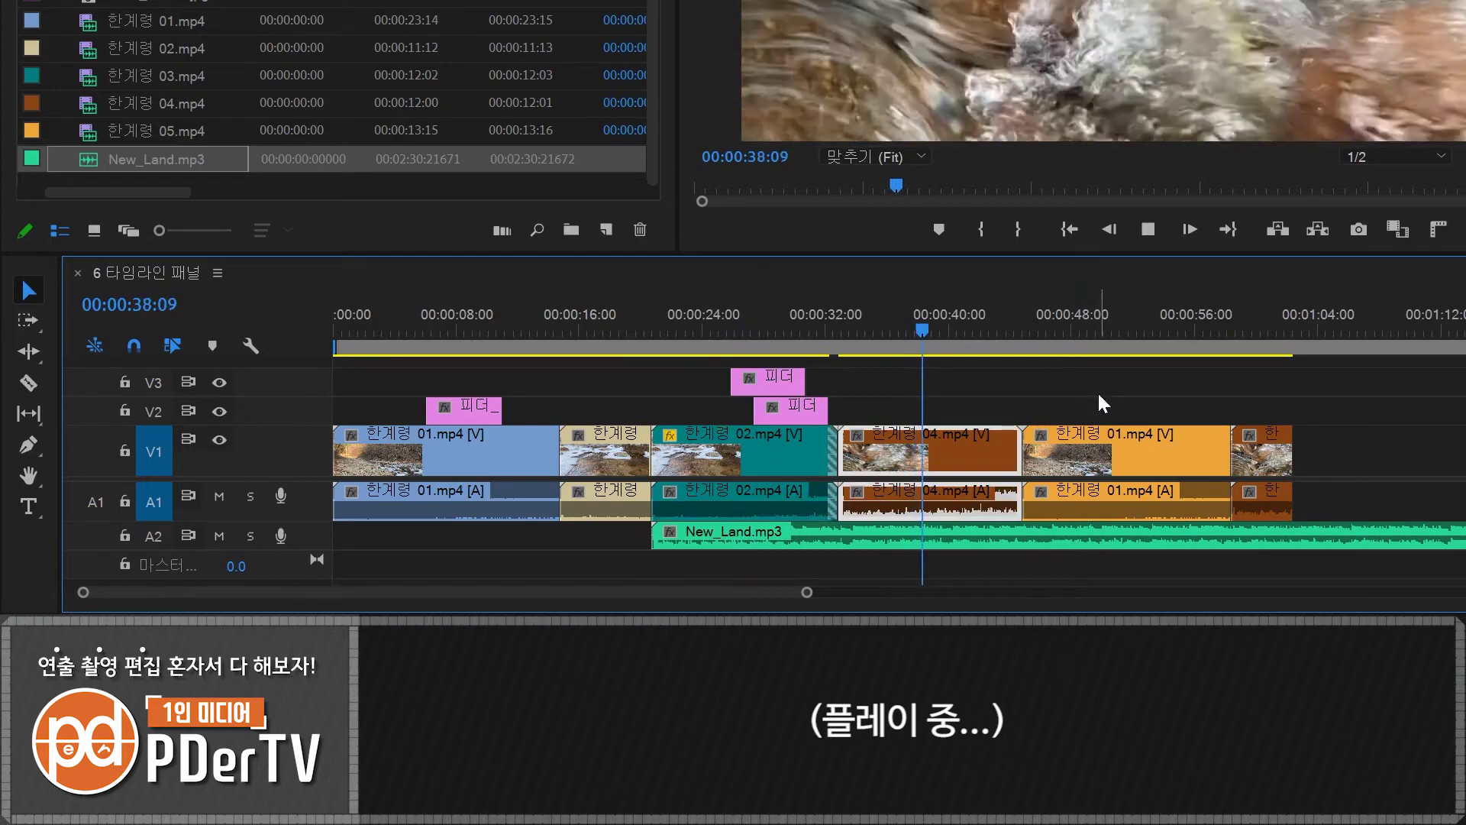
key("space")
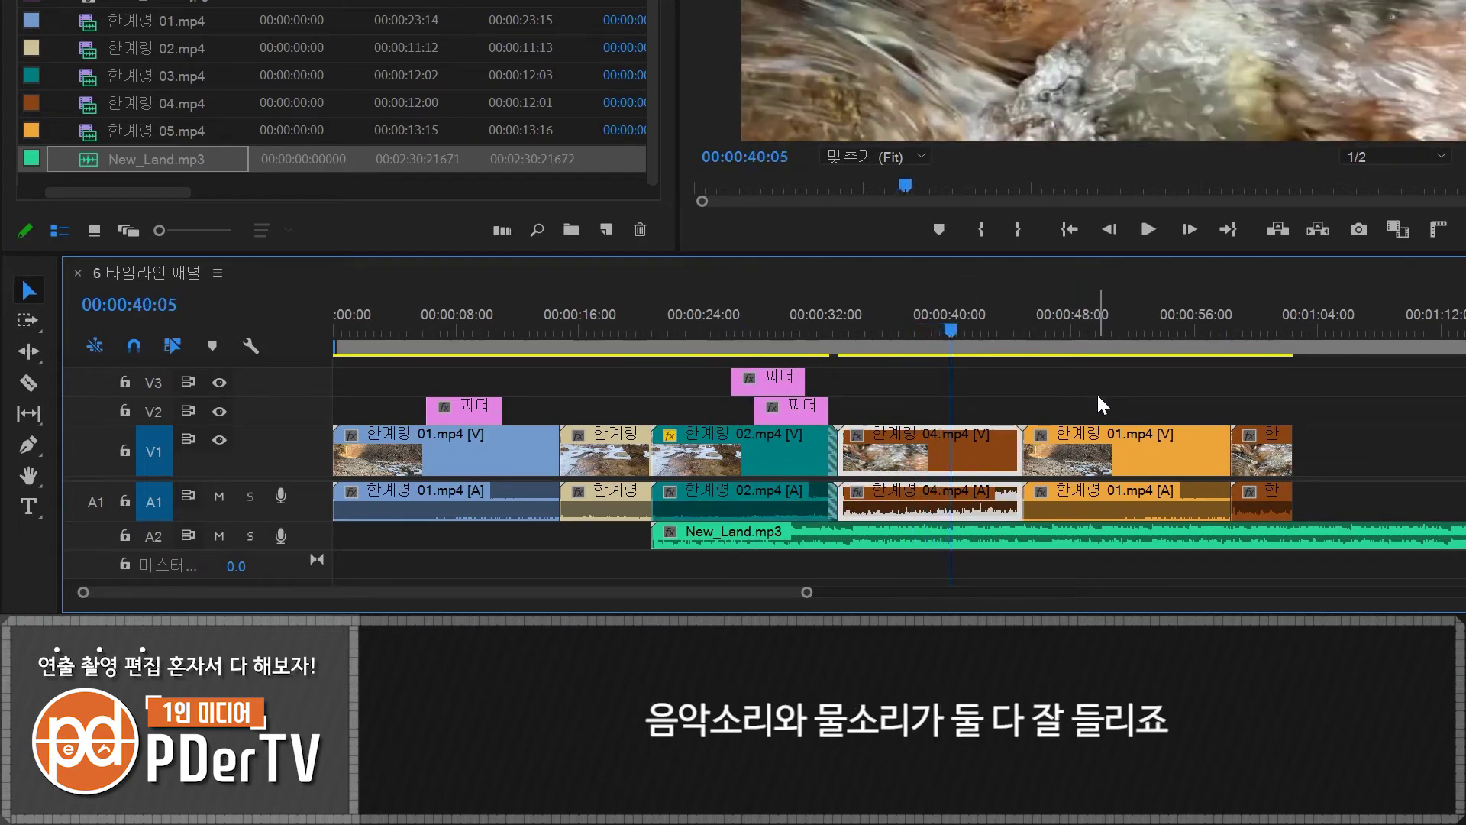
Step: Mute audio track A2, play the sequence to hear A1 alone, and unmute A2
left_click(220, 537)
left_click(1158, 388)
key("space")
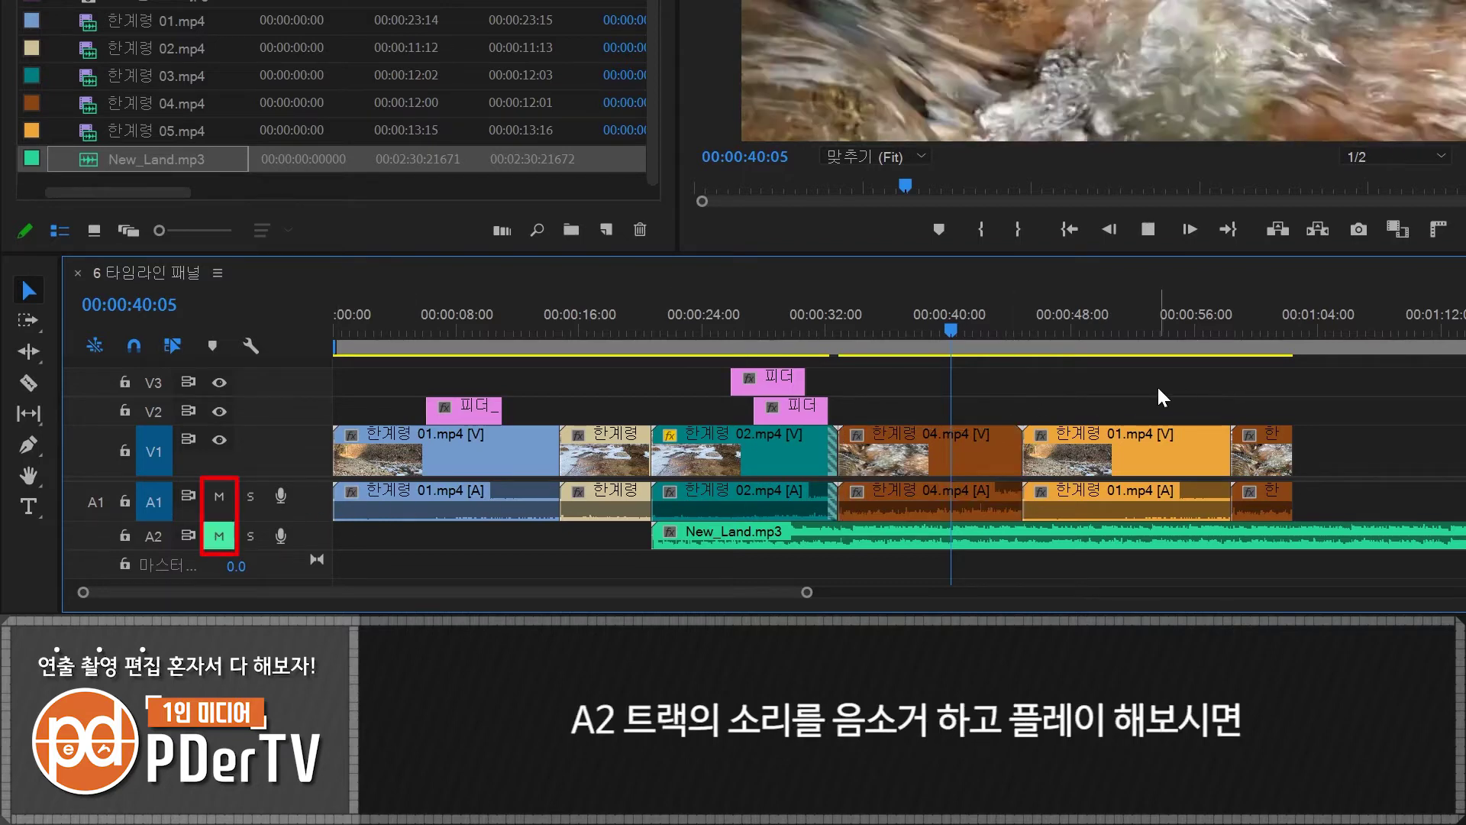
key("space")
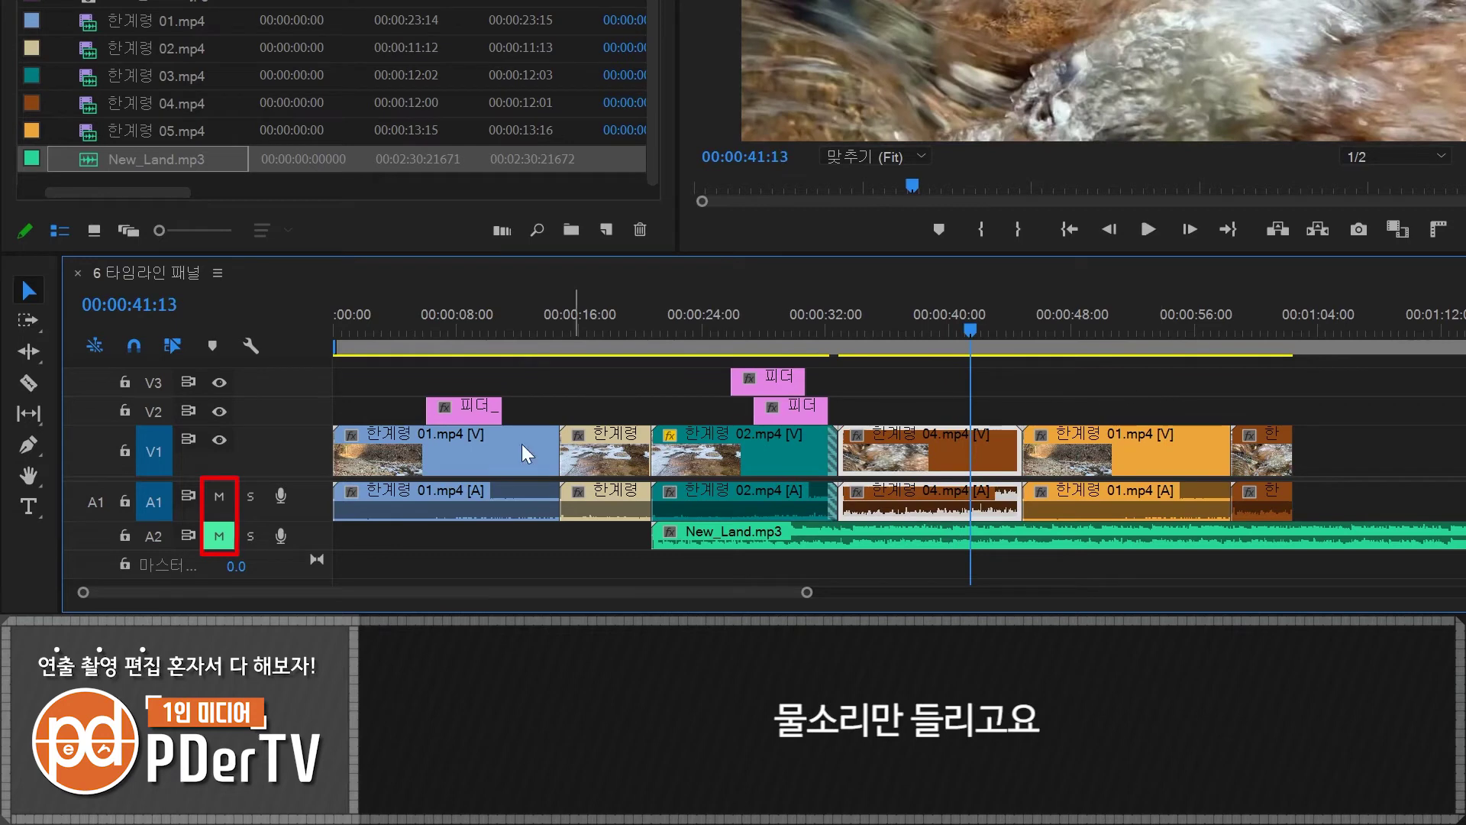
left_click(217, 538)
Step: Mute audio track A1 and play the sequence to hear only the music on A2
left_click(220, 497)
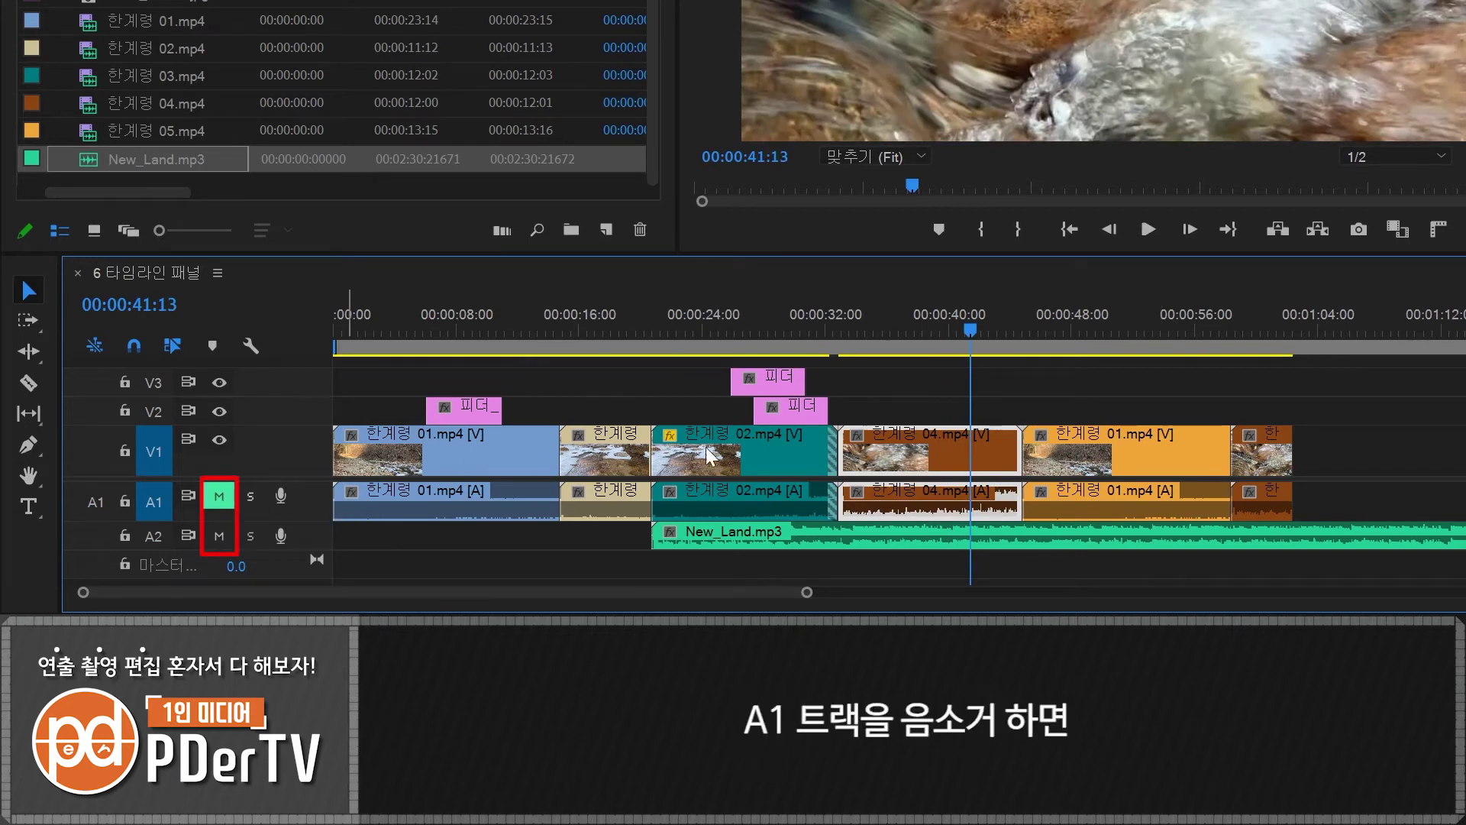
left_click(1160, 378)
key("space")
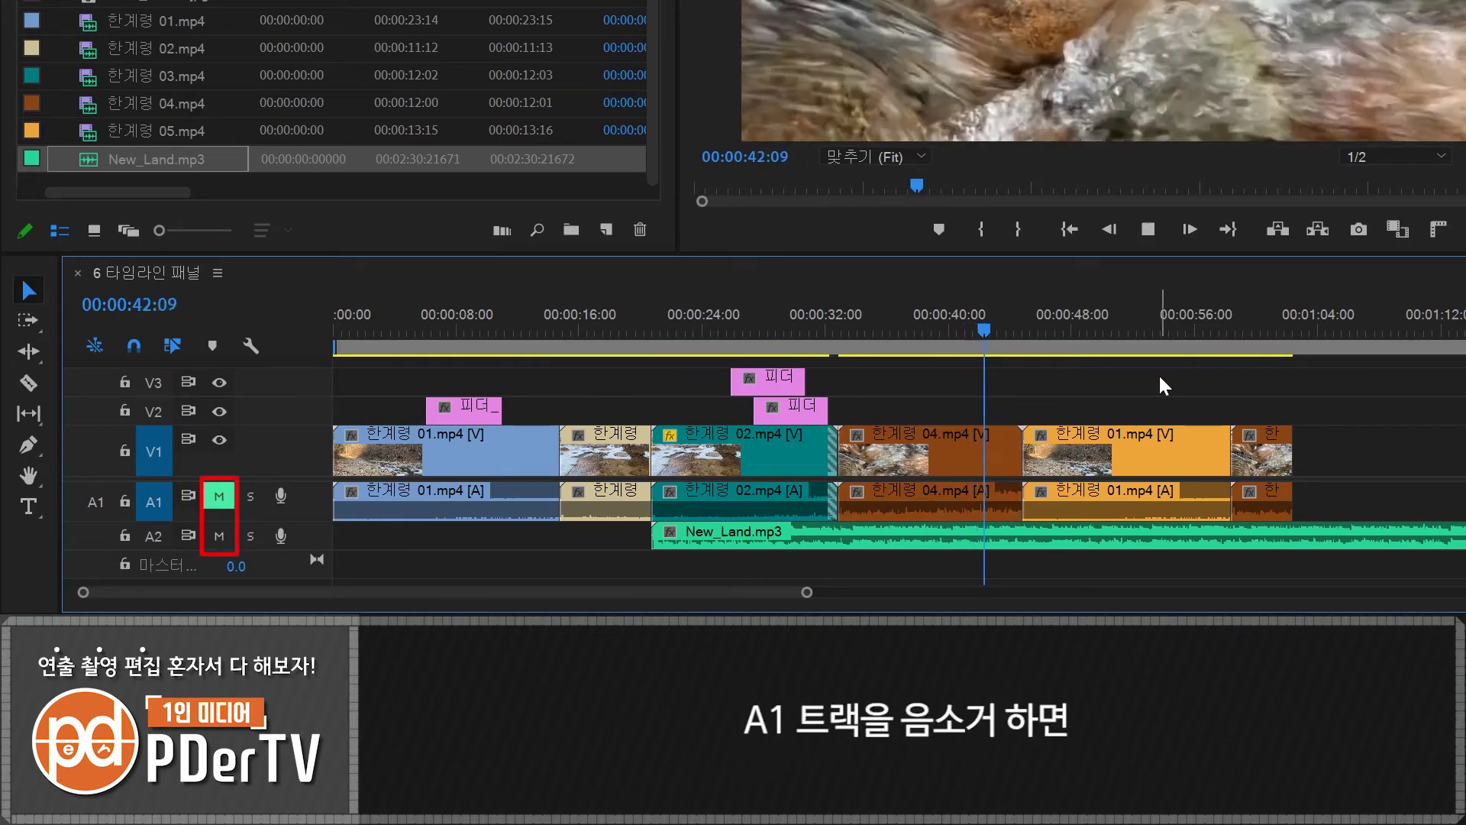
key("space")
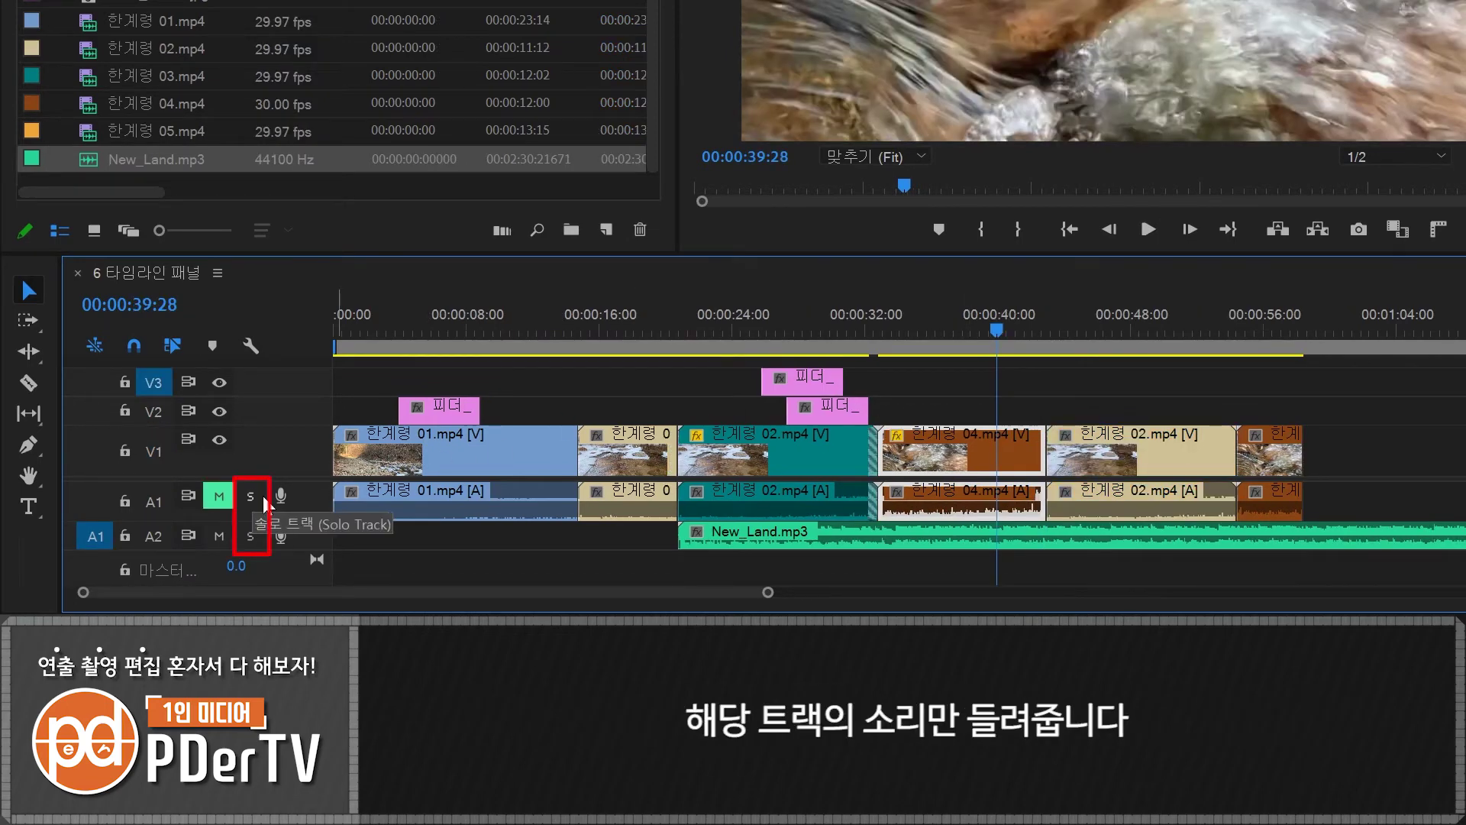
Step: Unmute audio track A1, set it to solo, and play the sequence briefly
left_click(219, 494)
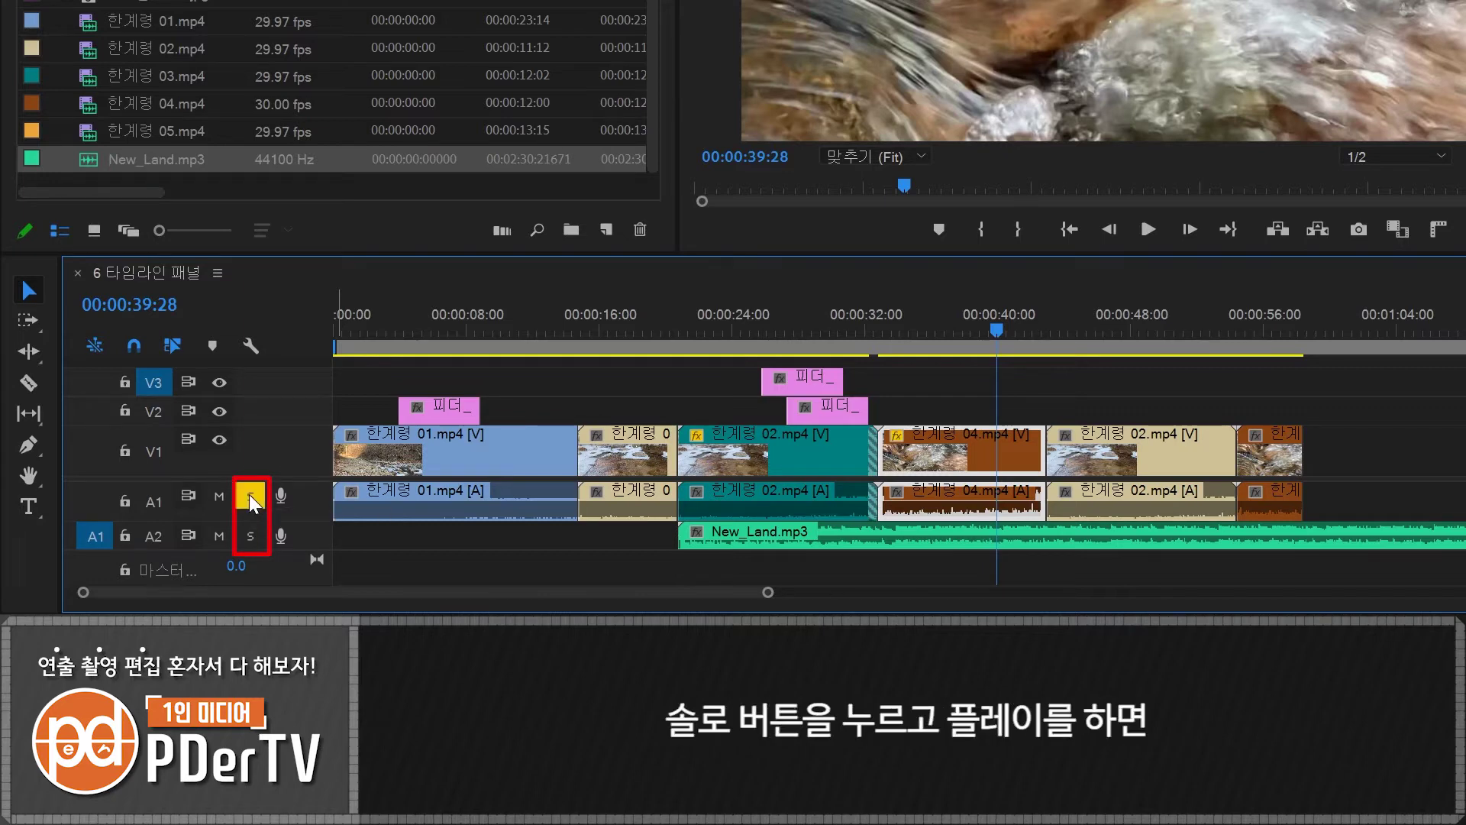
key("space")
key("space")
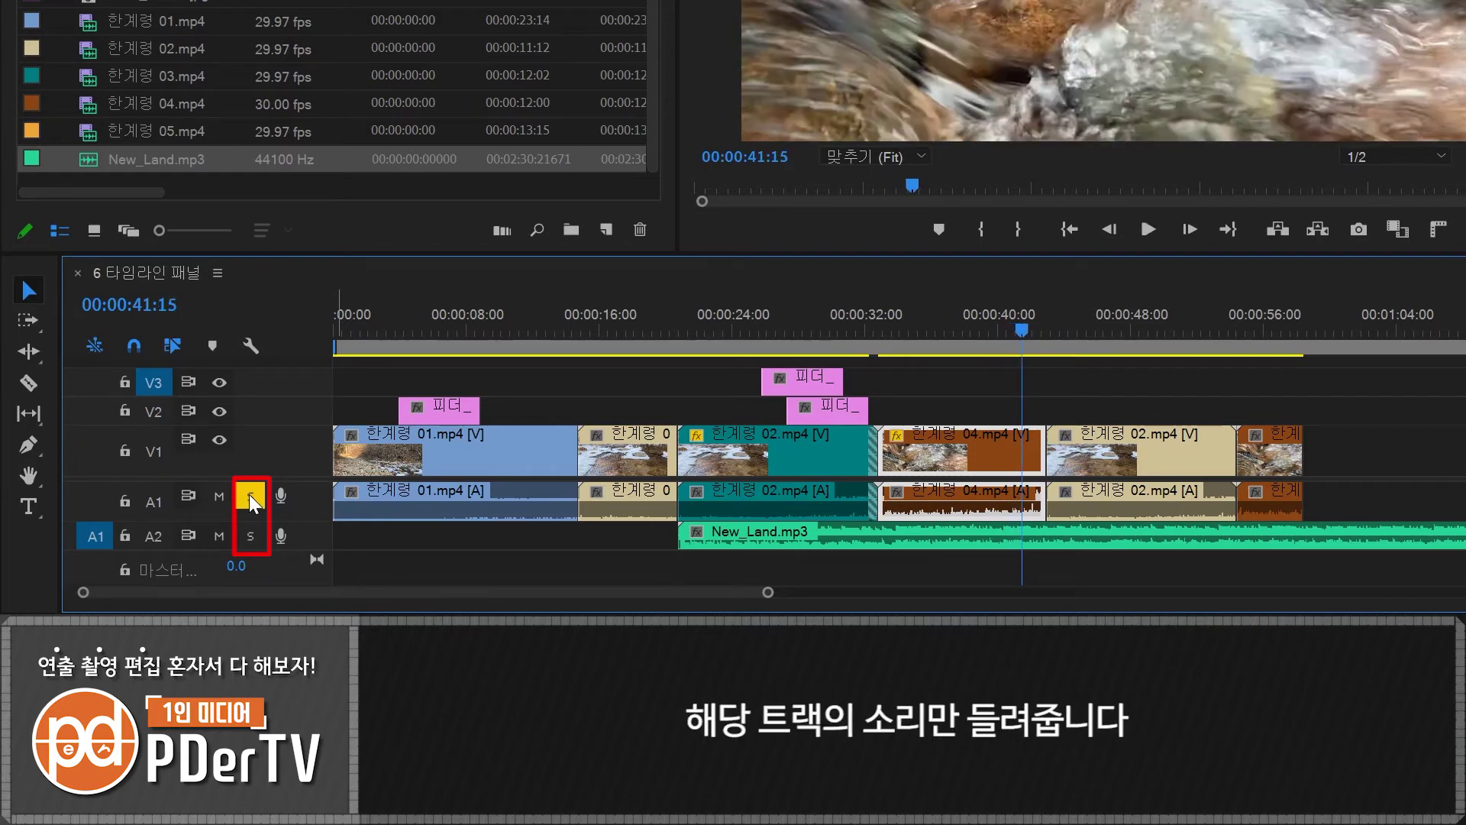
Step: Switch the solo from audio track A1 to A2 and play the sequence briefly
left_click(252, 535)
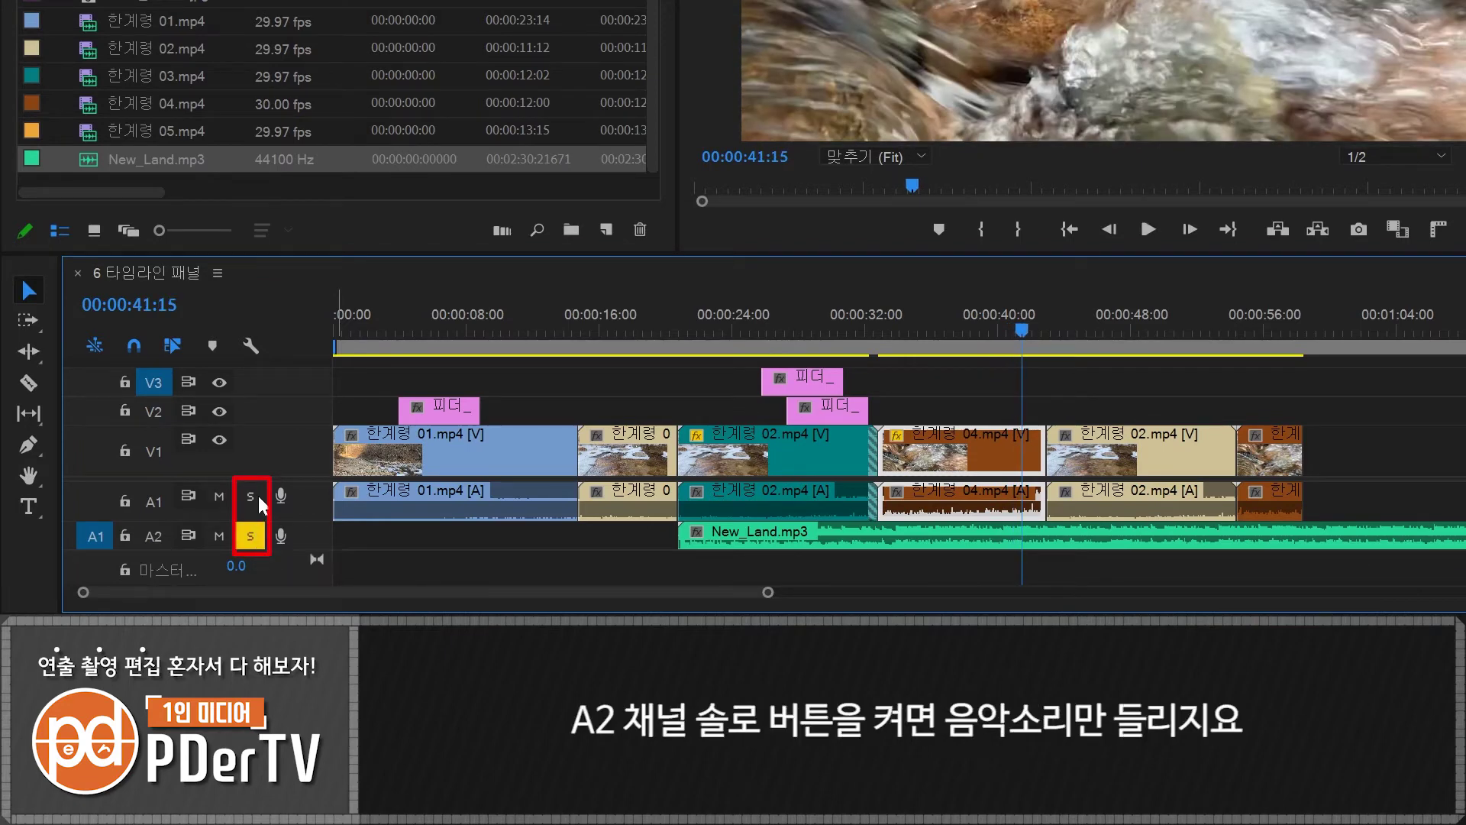
key("space")
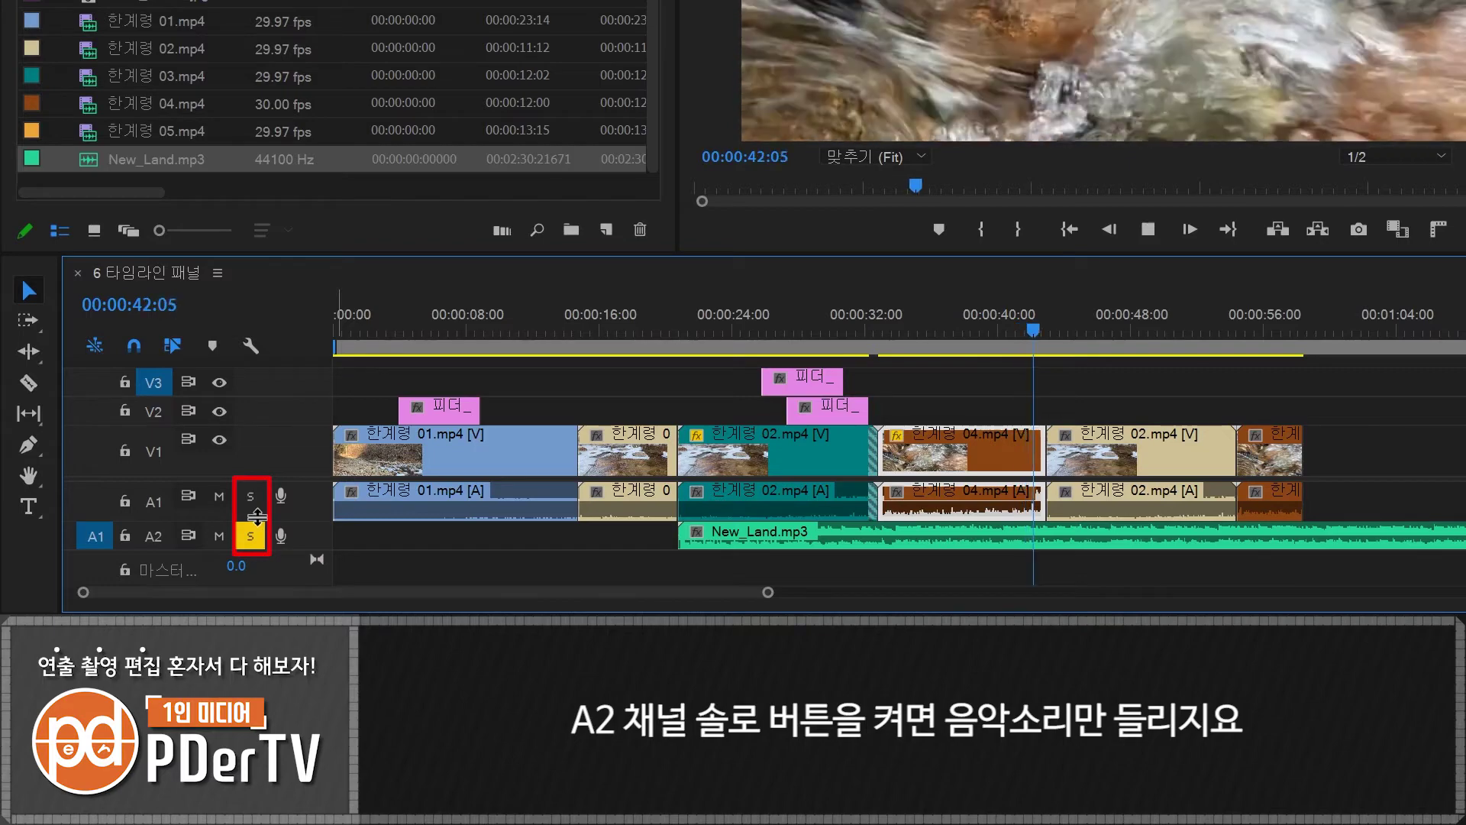
key("space")
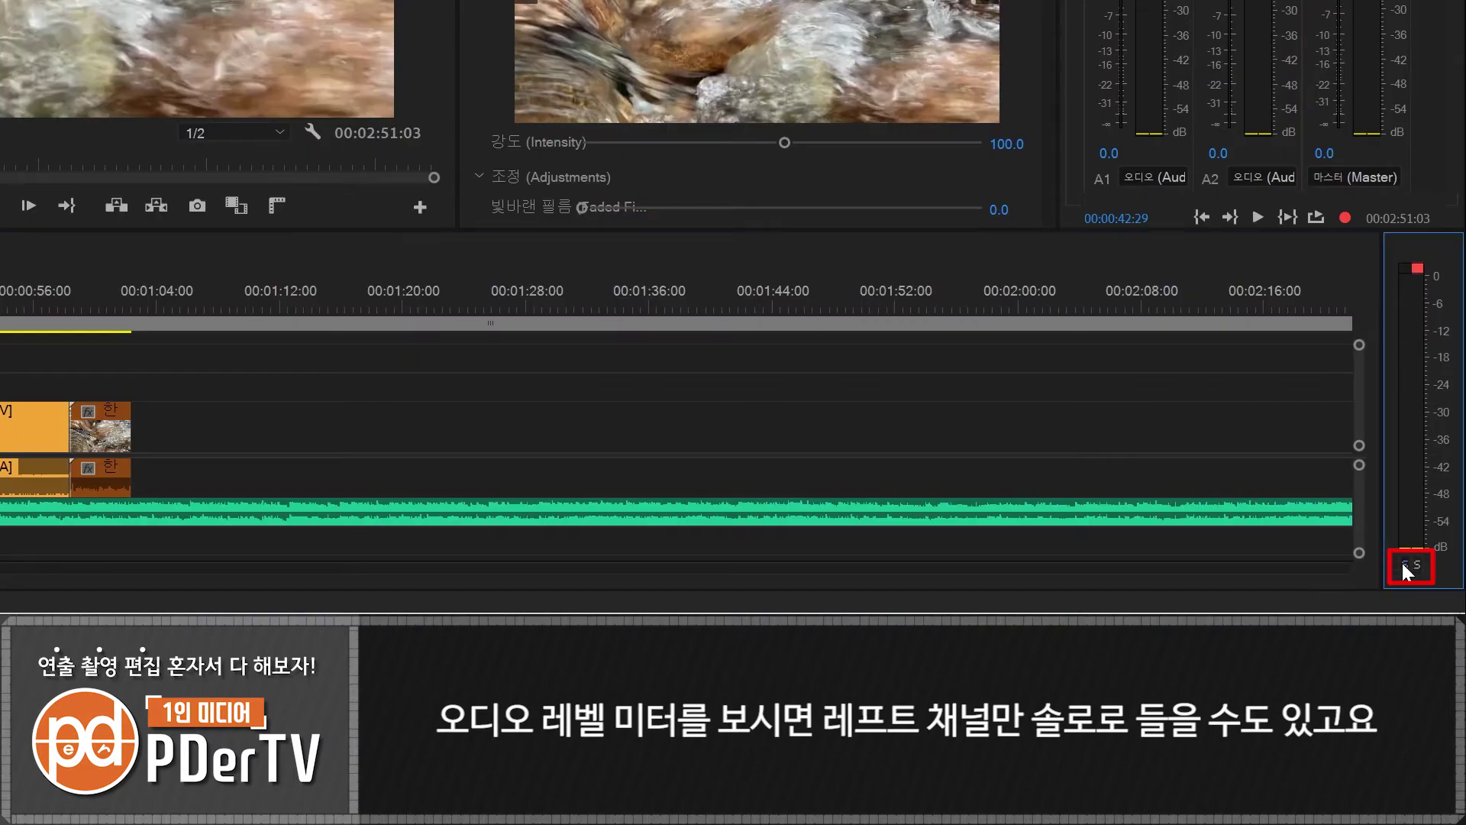
Step: Solo the left and the right channel in turn at the audio level meter, and turn the solo off
left_click(1403, 565)
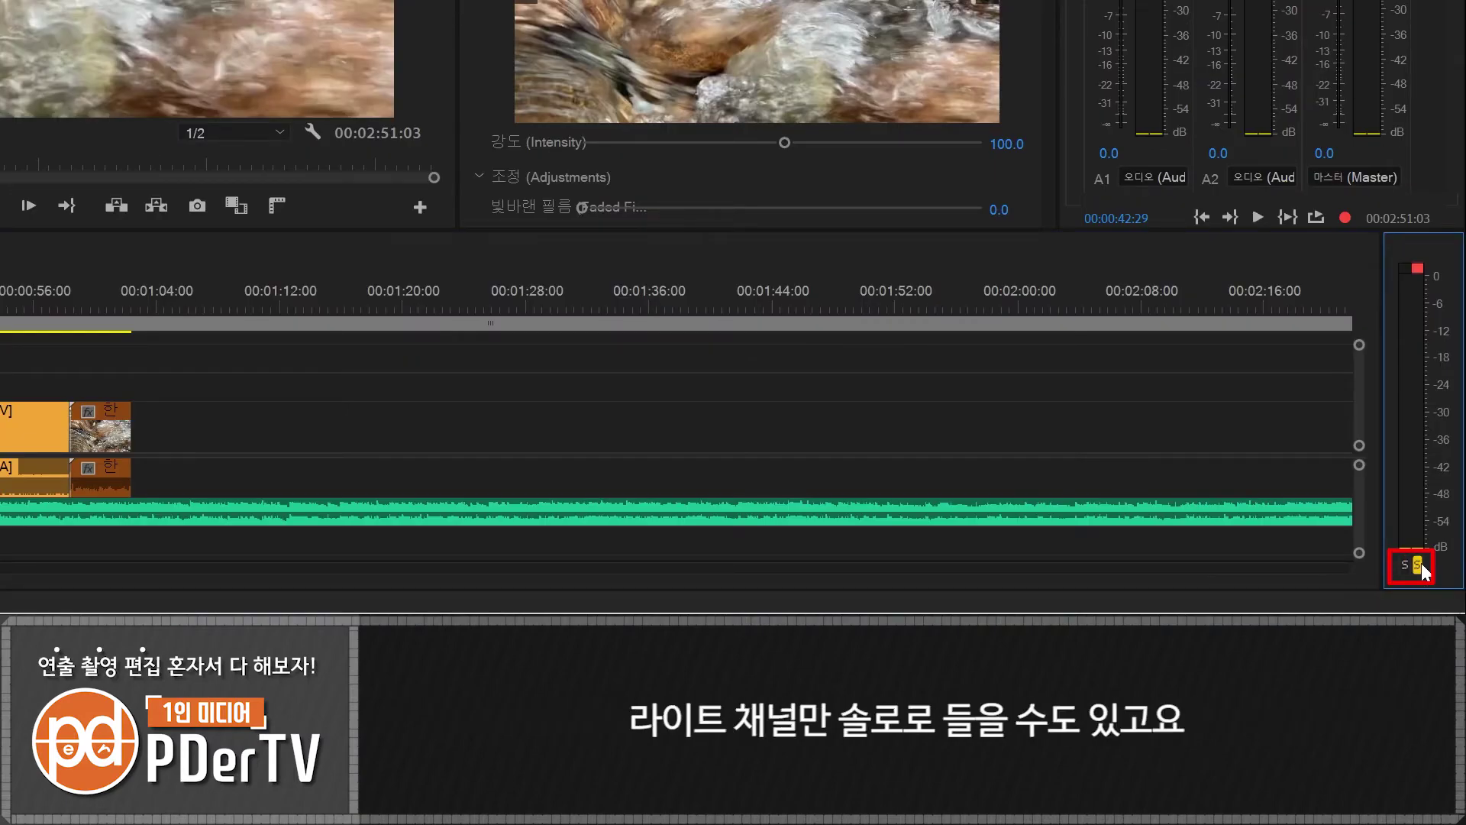
left_click(1422, 562)
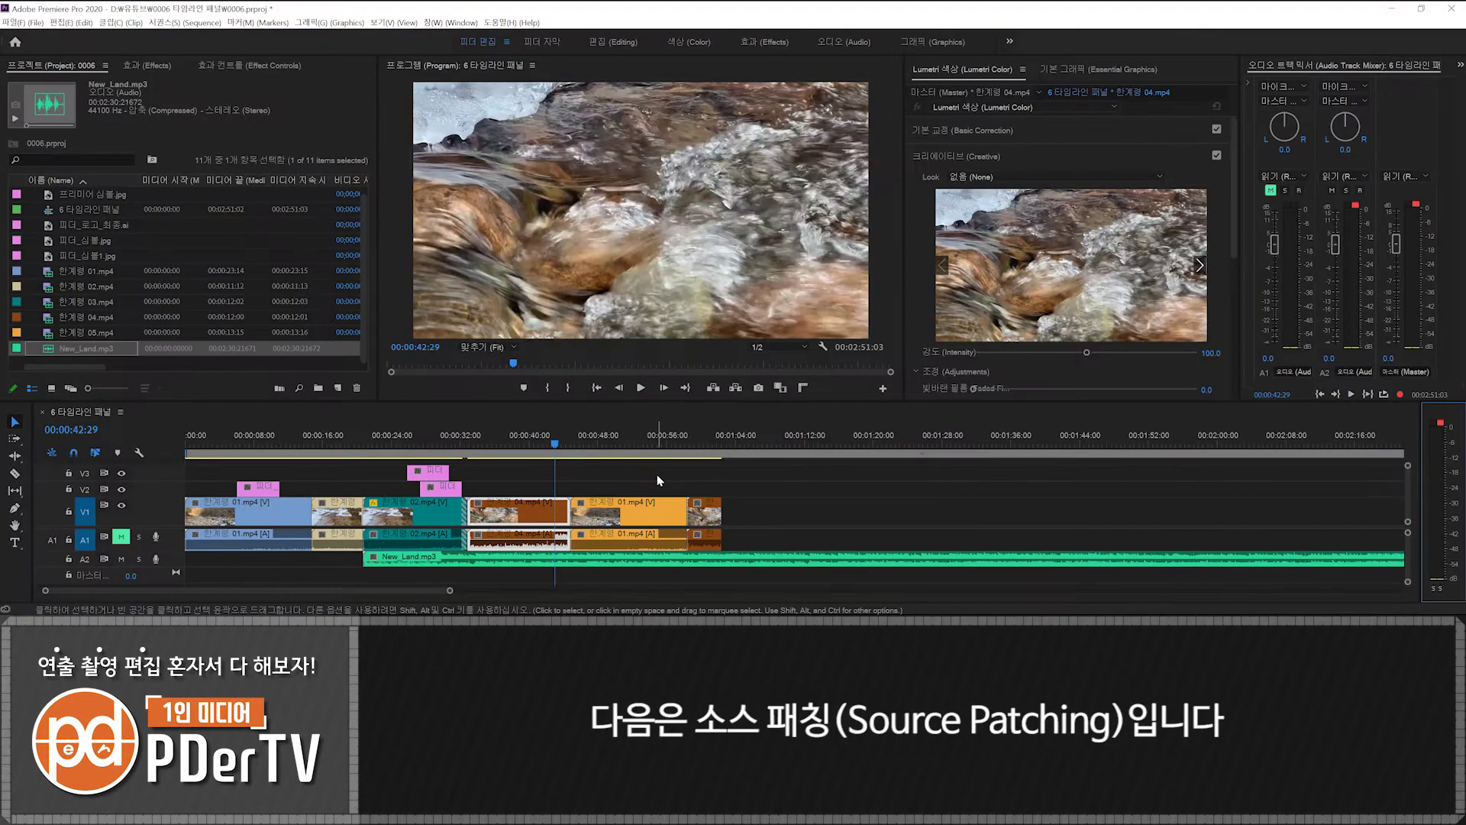
Step: Open the shortened 한계령 02.mp4 clip from V1 in the source monitor and enable source patching for V1 and A1
double_click(339, 513)
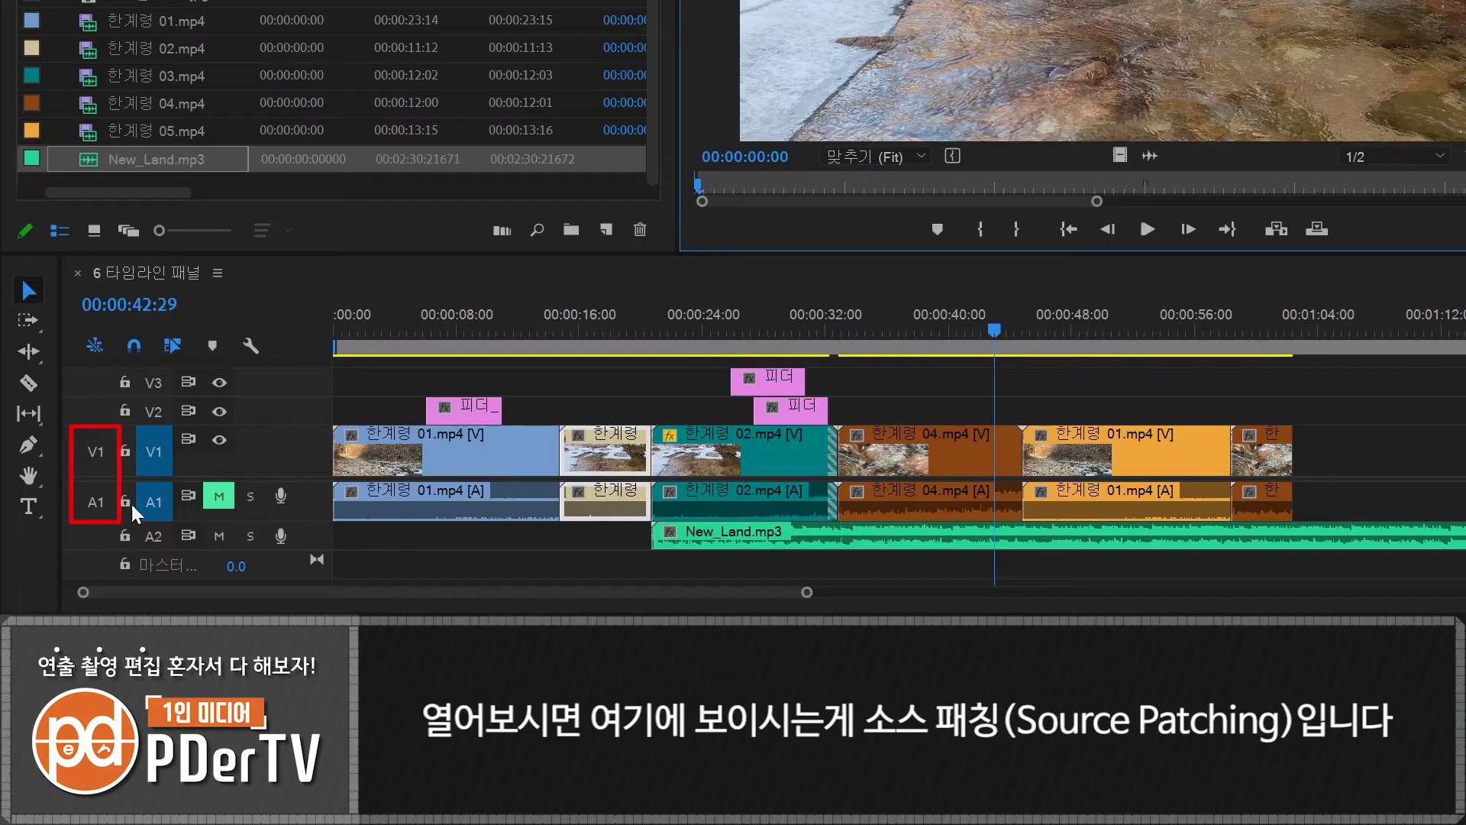
left_click(90, 447)
left_click(93, 504)
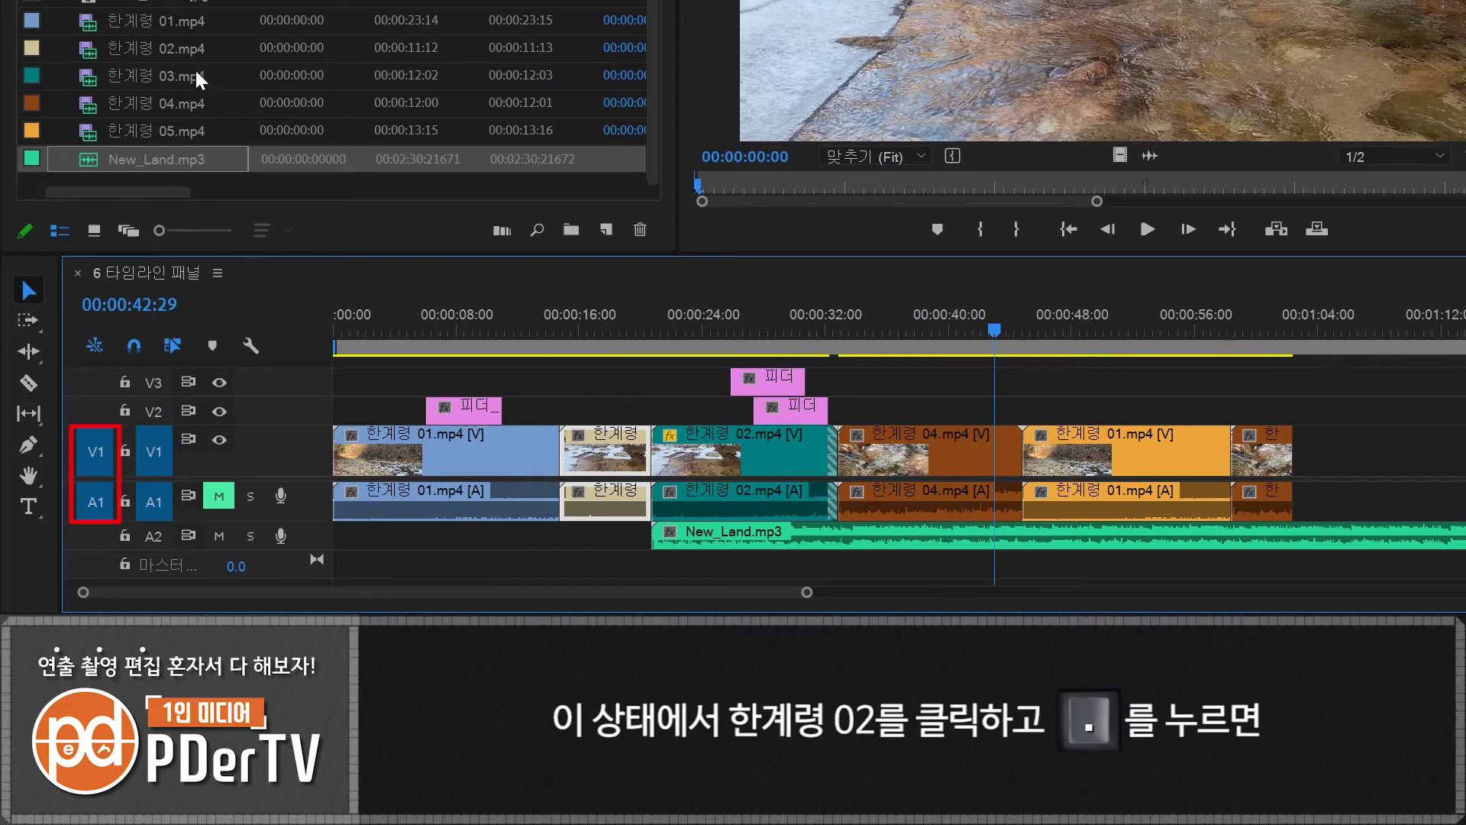
Step: Overwrite 한계령 02.mp4 from the project onto V1 and A1 at 00:00:42:29
left_click(157, 46)
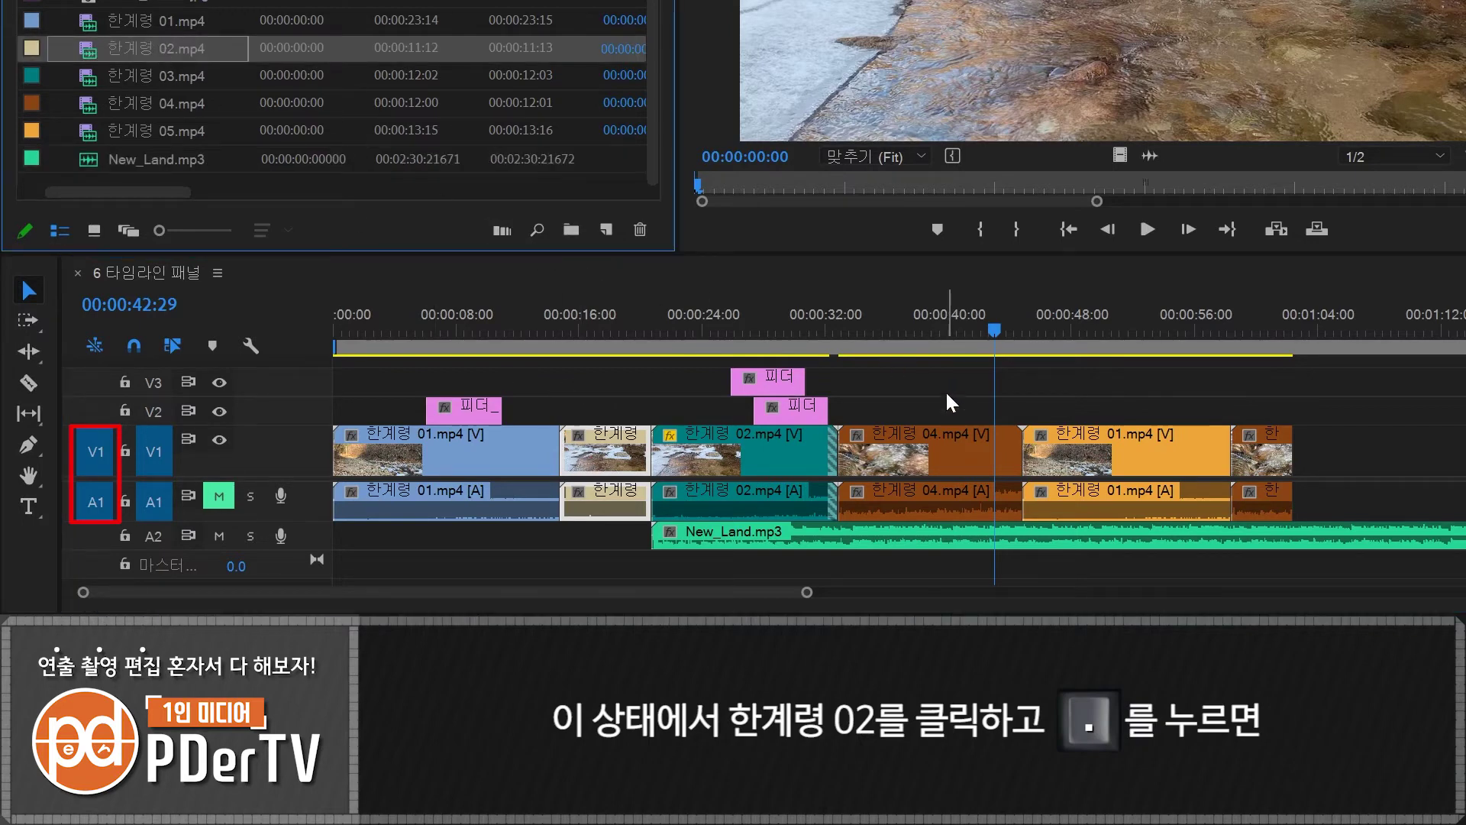
key("period")
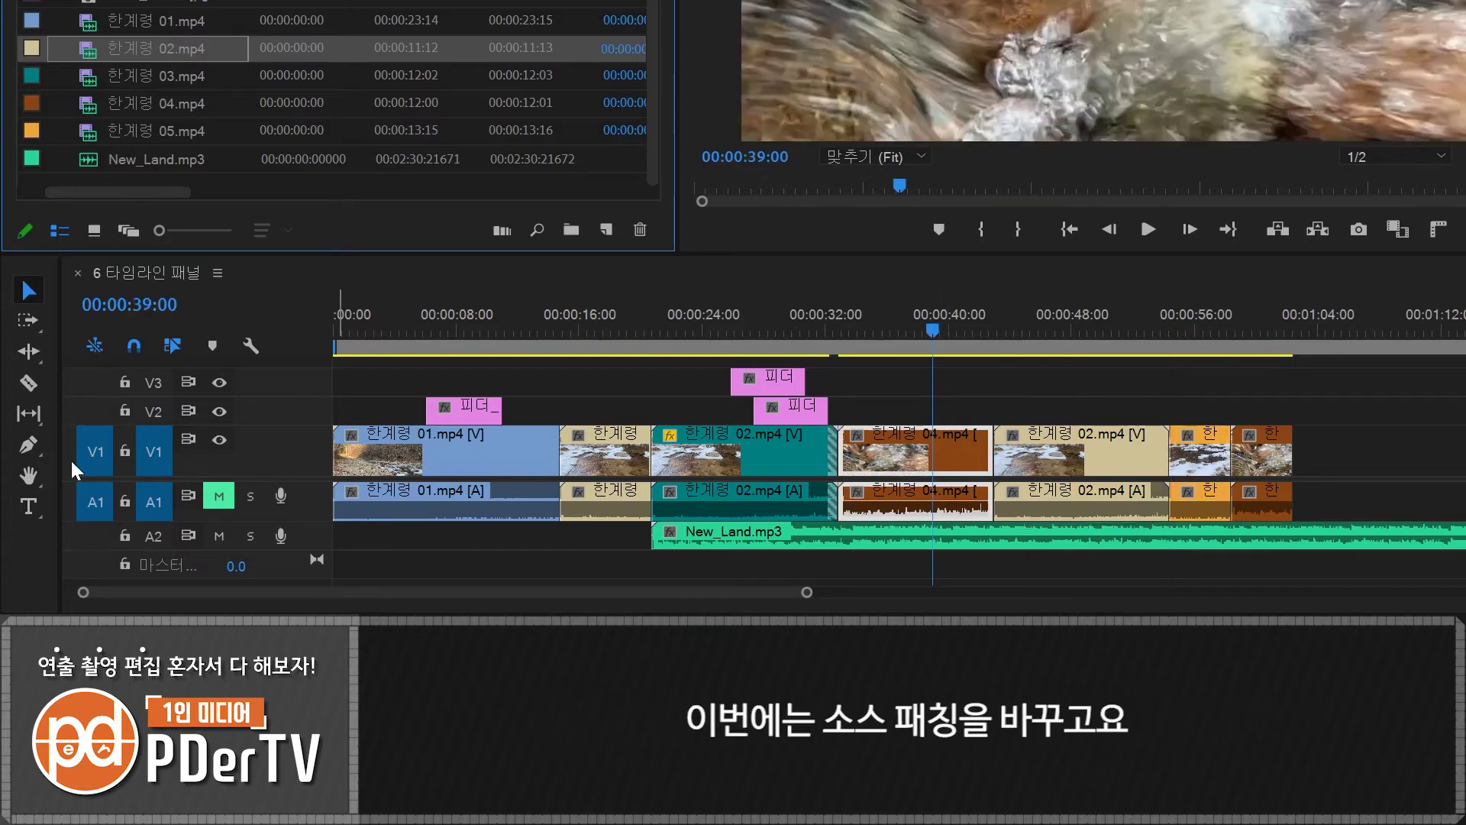
Step: Patch the source to V2 and A2 and overwrite 한계령 03.mp4 onto those tracks at 00:00:39:00
left_click_drag(94, 434, 88, 412)
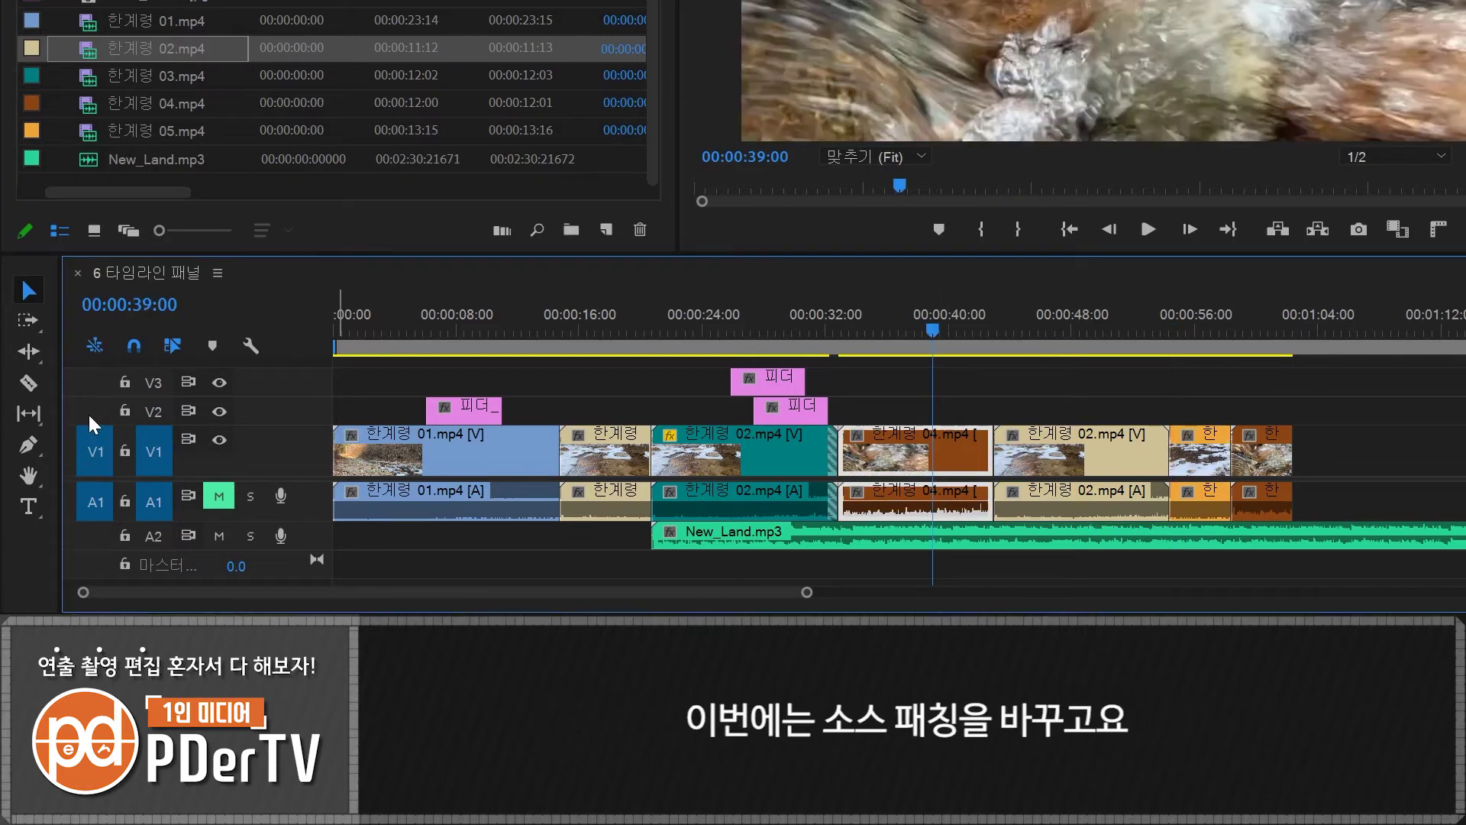
left_click(97, 527)
left_click_drag(153, 75, 1293, 73)
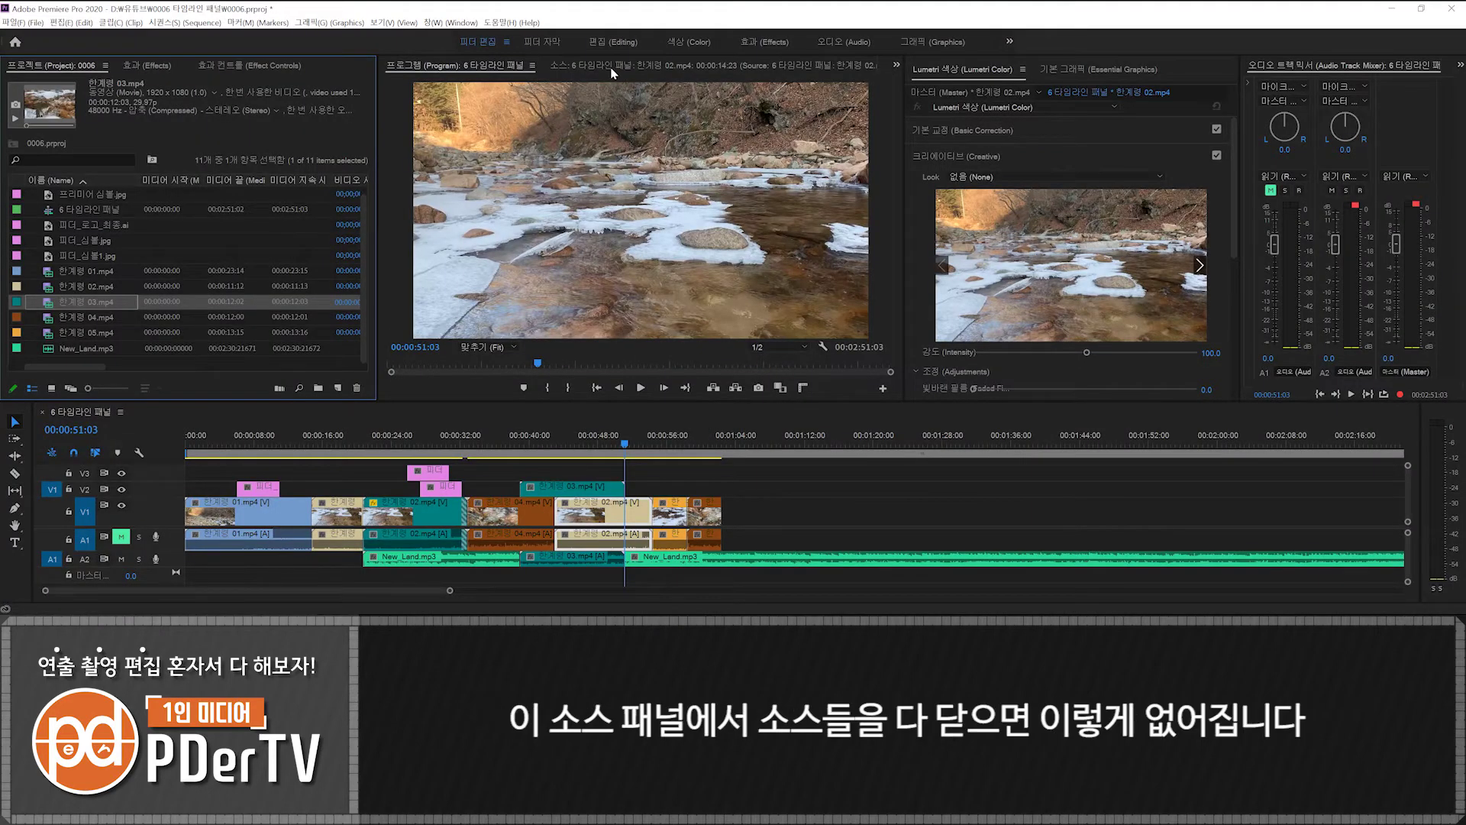
Step: Close all clips in the source monitor and return to the program monitor
left_click(581, 64)
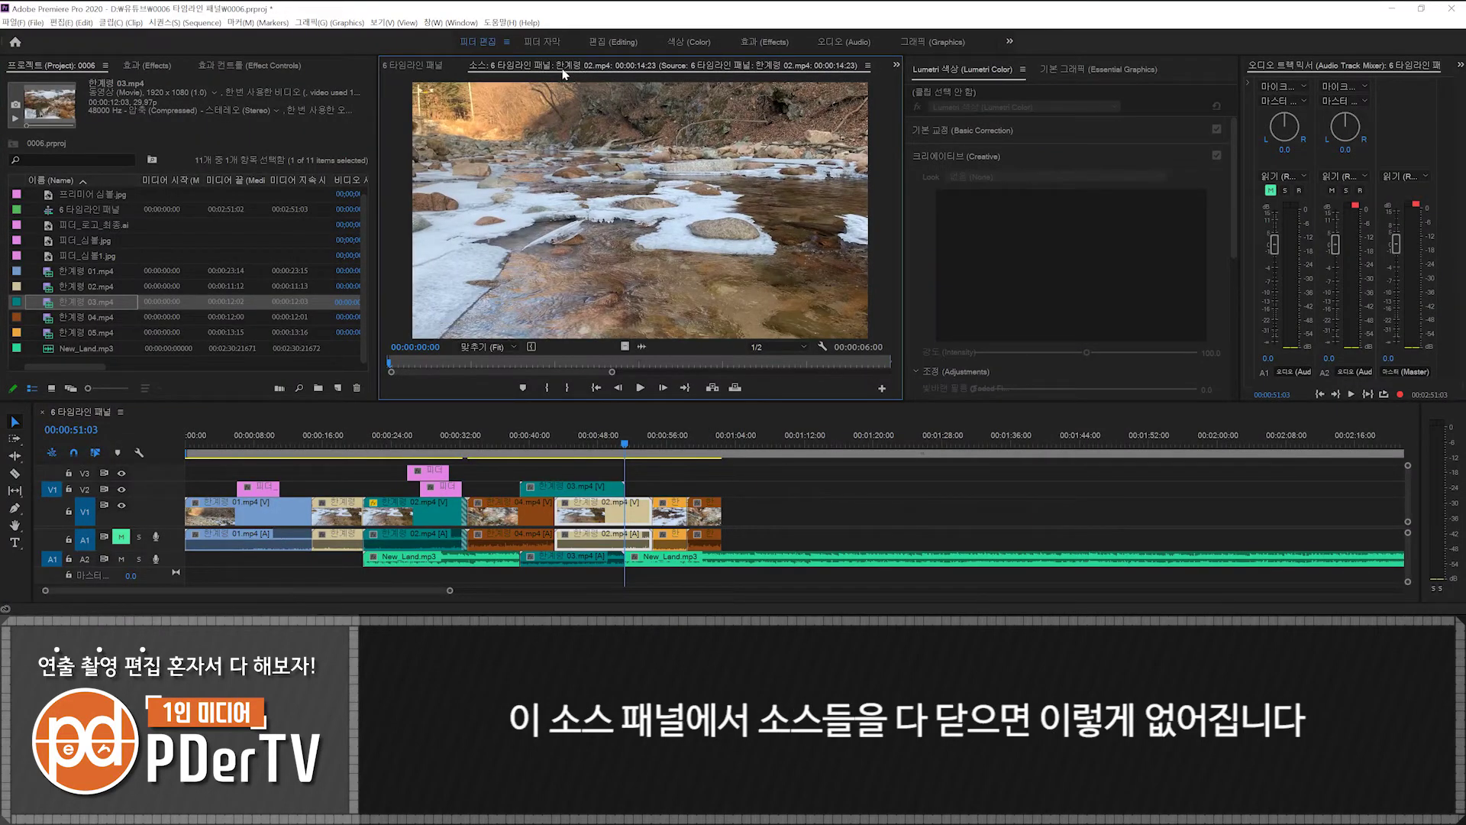
left_click(867, 66)
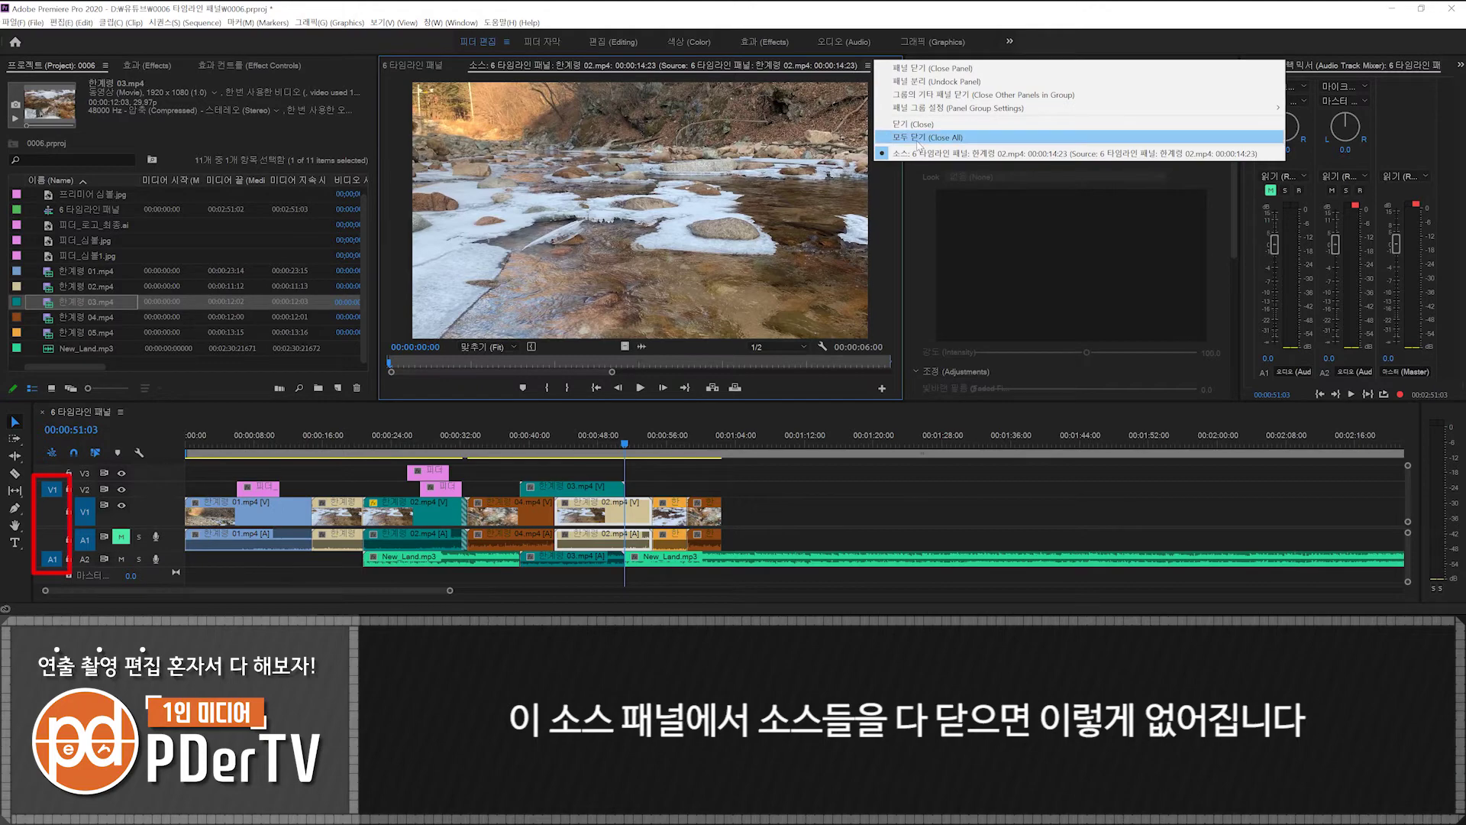
left_click(928, 138)
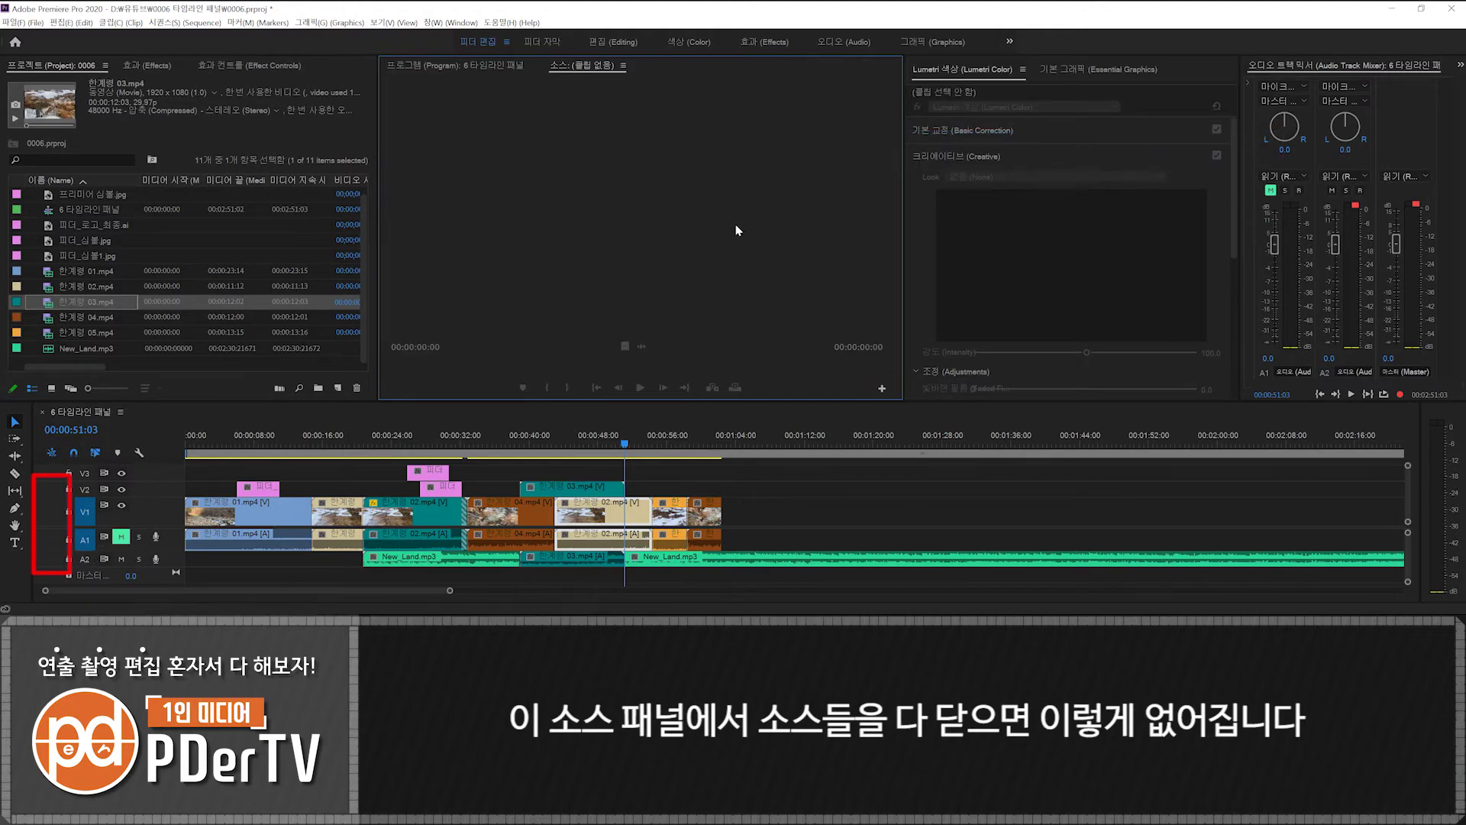
left_click(624, 66)
left_click(648, 68)
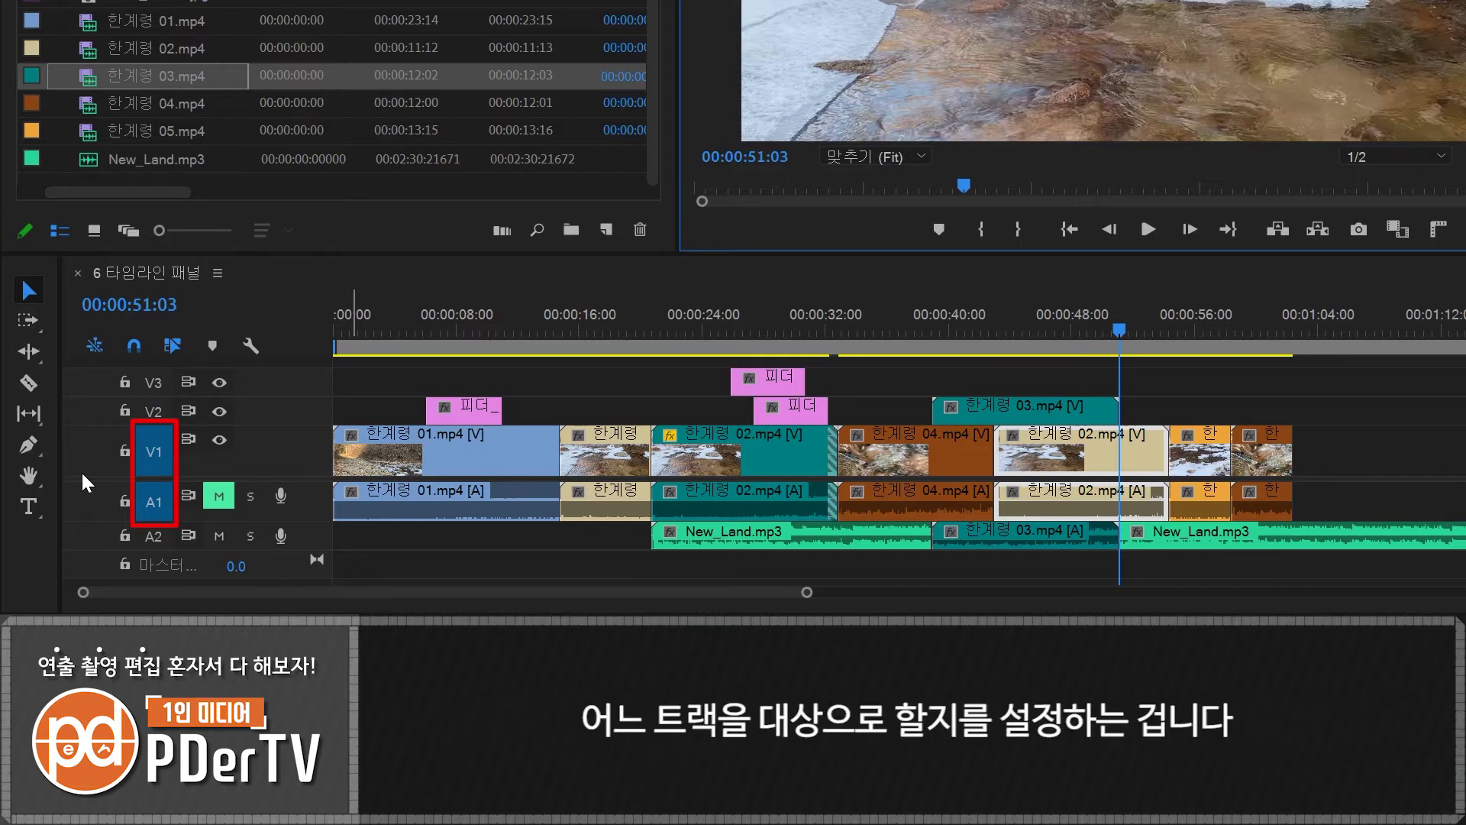
Step: With V1 and A1 targeted, jump the playhead through their edit points from the sequence start to the last clip's end and back
left_click_drag(1119, 330, 366, 373)
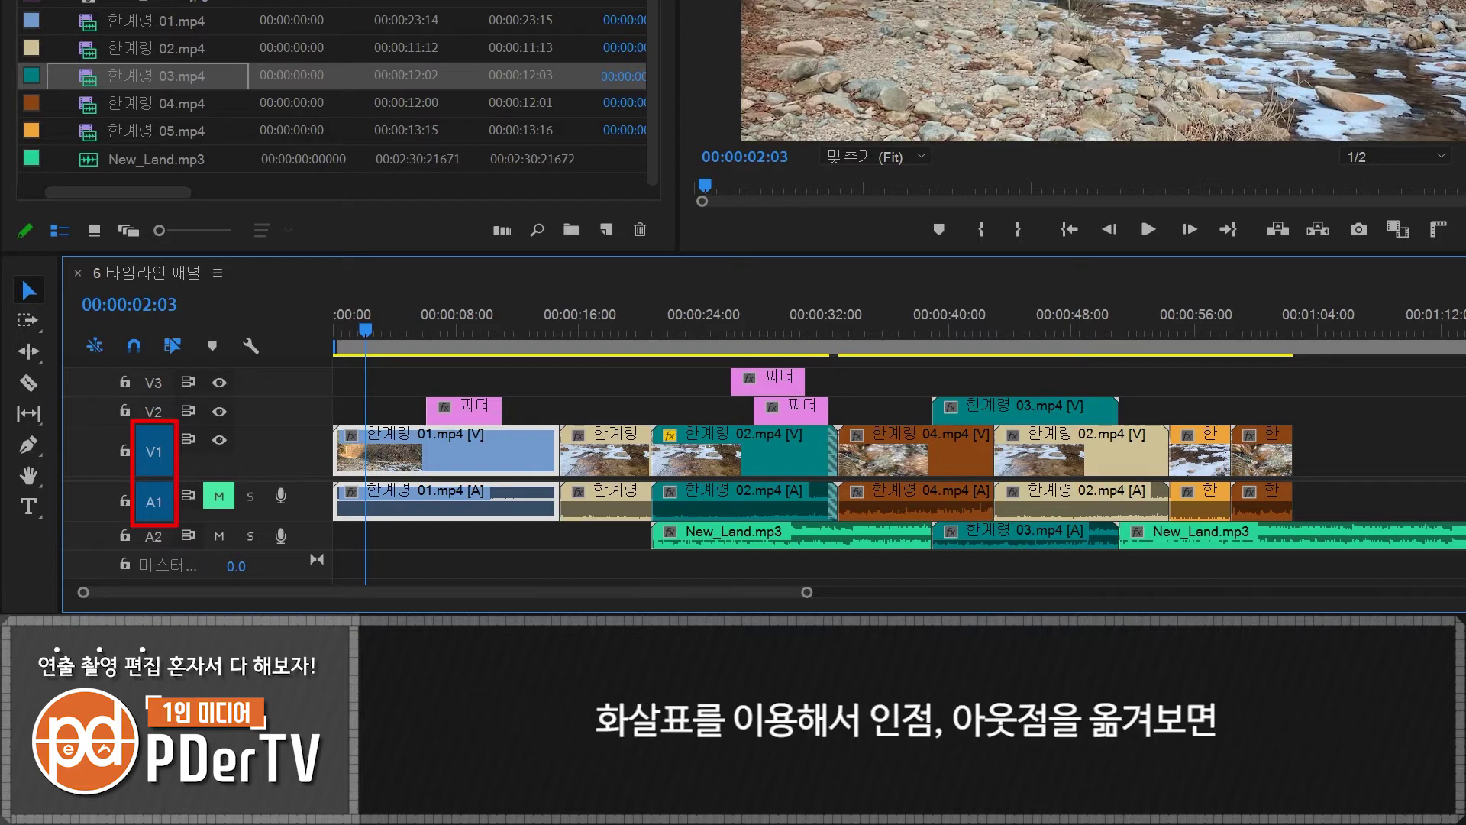
key("Up")
key("Down")
key("Down")
key("Down")
key("Down")
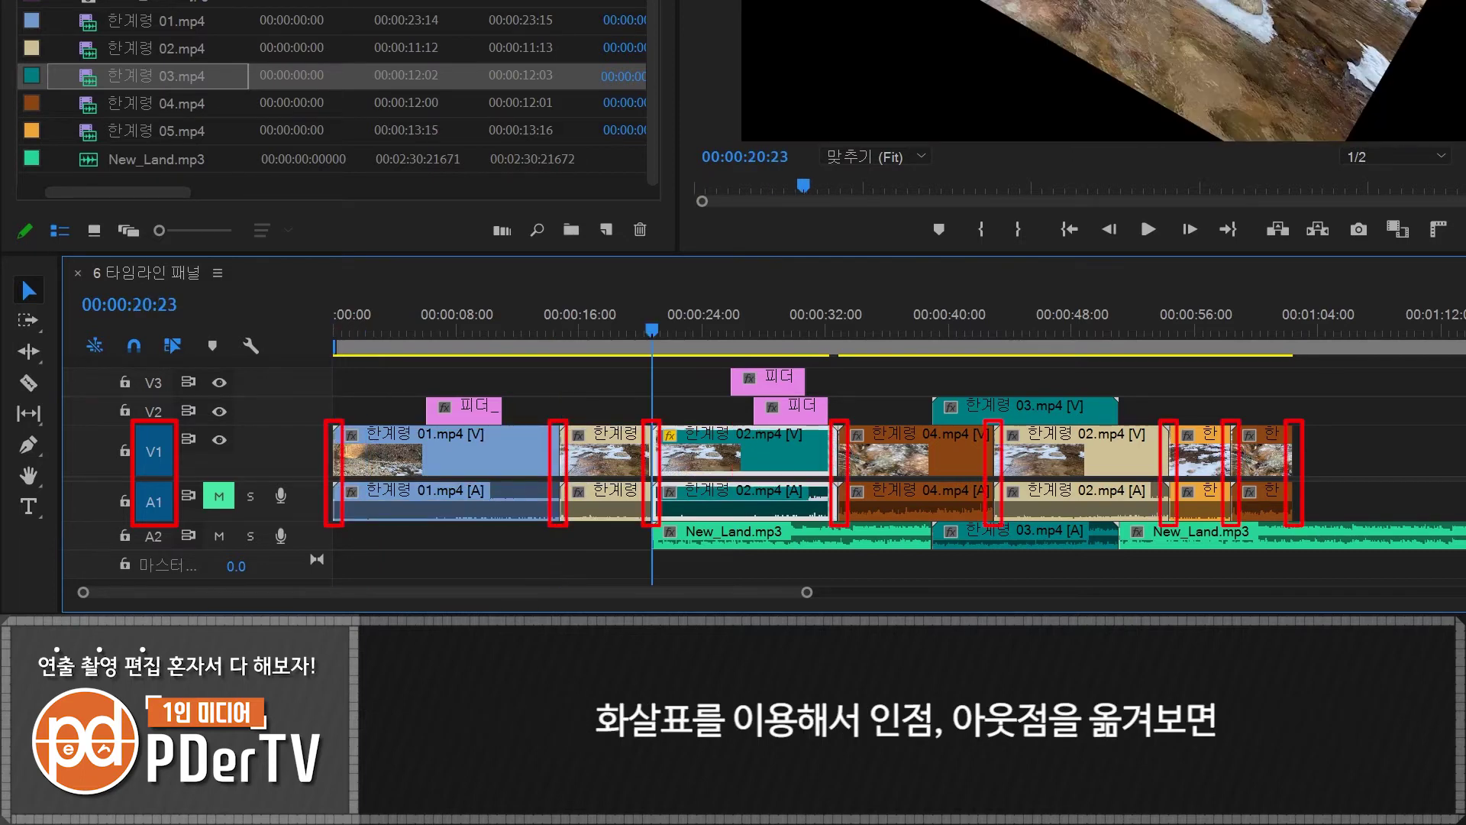
key("Down")
key("Down")
key("Down")
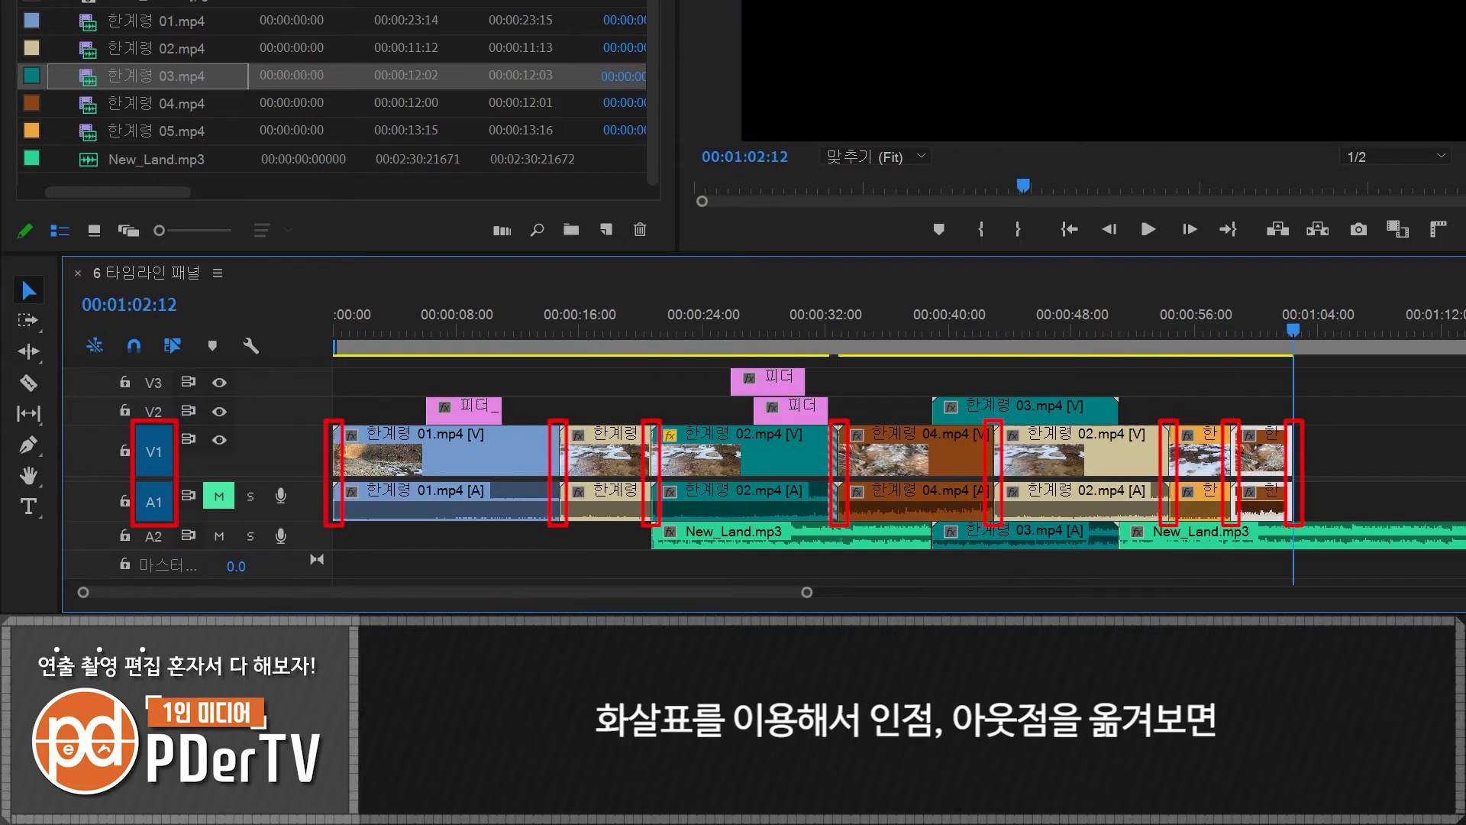
key("Up")
key("Up")
key("Up")
key("Up")
key("Up")
key("Up")
key("Up")
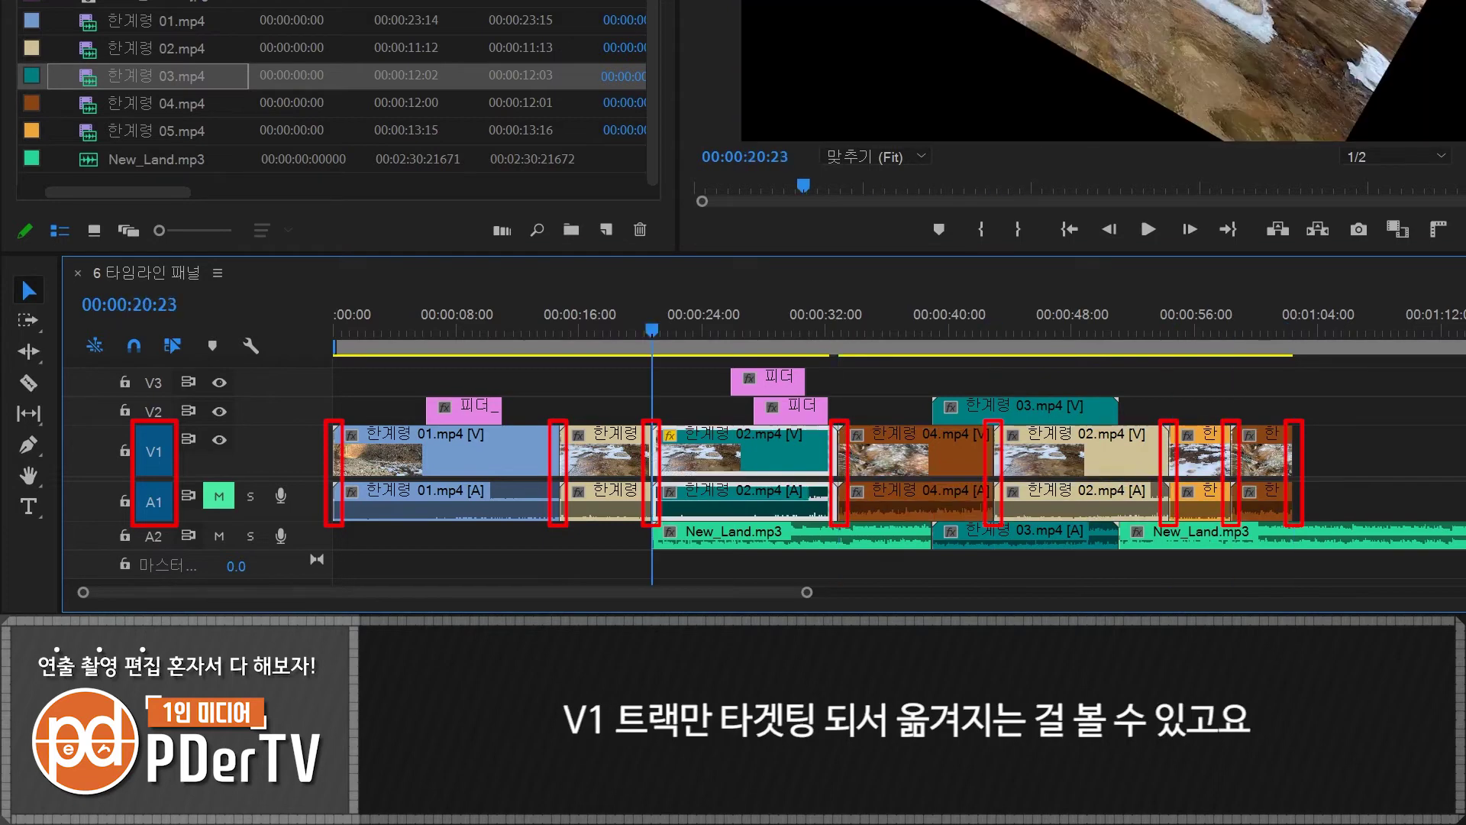
Step: Target only track V2 instead of V1 and A1, and jump the playhead through its edit points forward and back
left_click(158, 488)
left_click(153, 469)
left_click(157, 406)
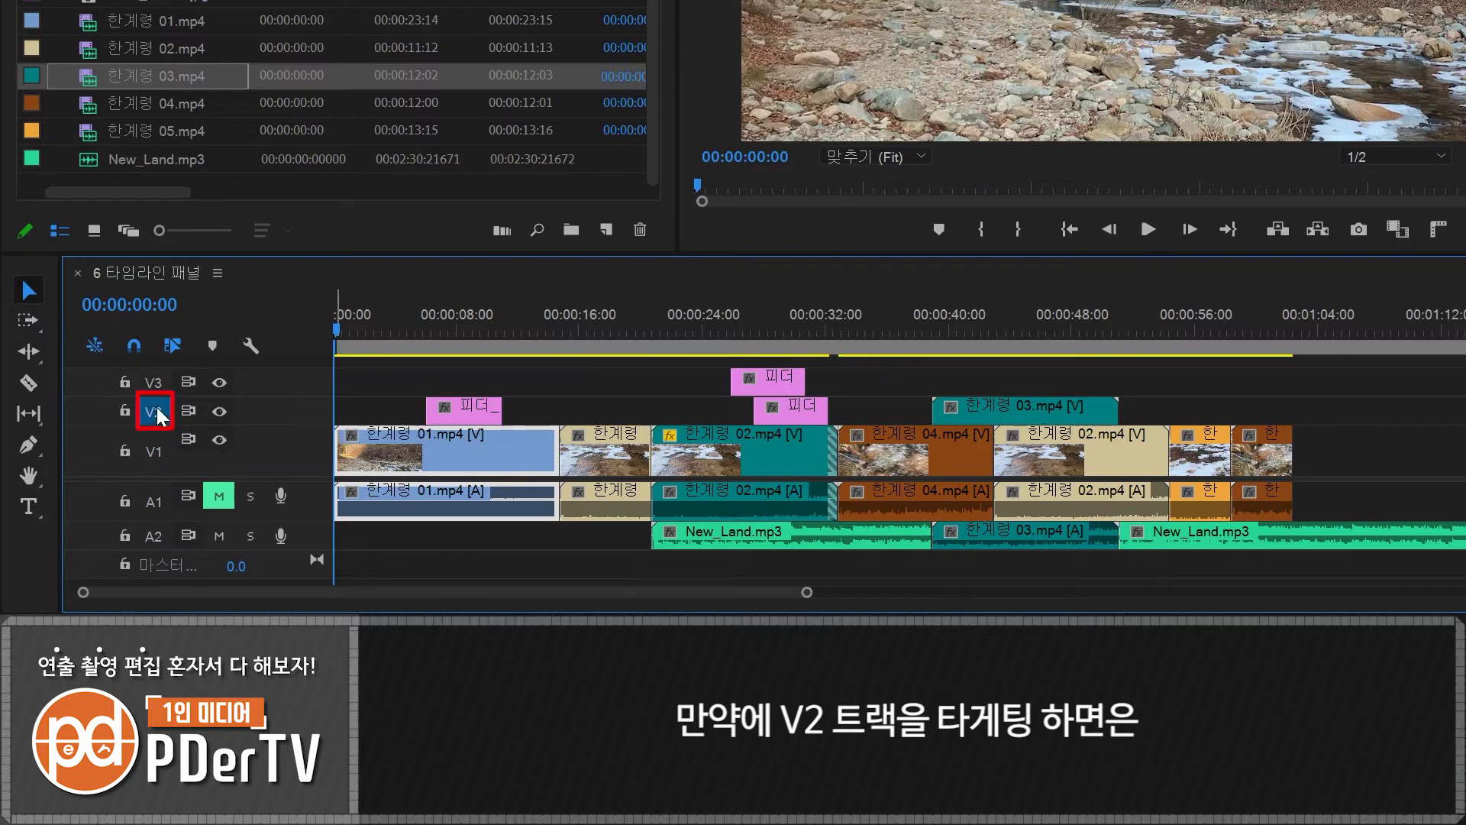
key("Down")
key("Down")
key("Down")
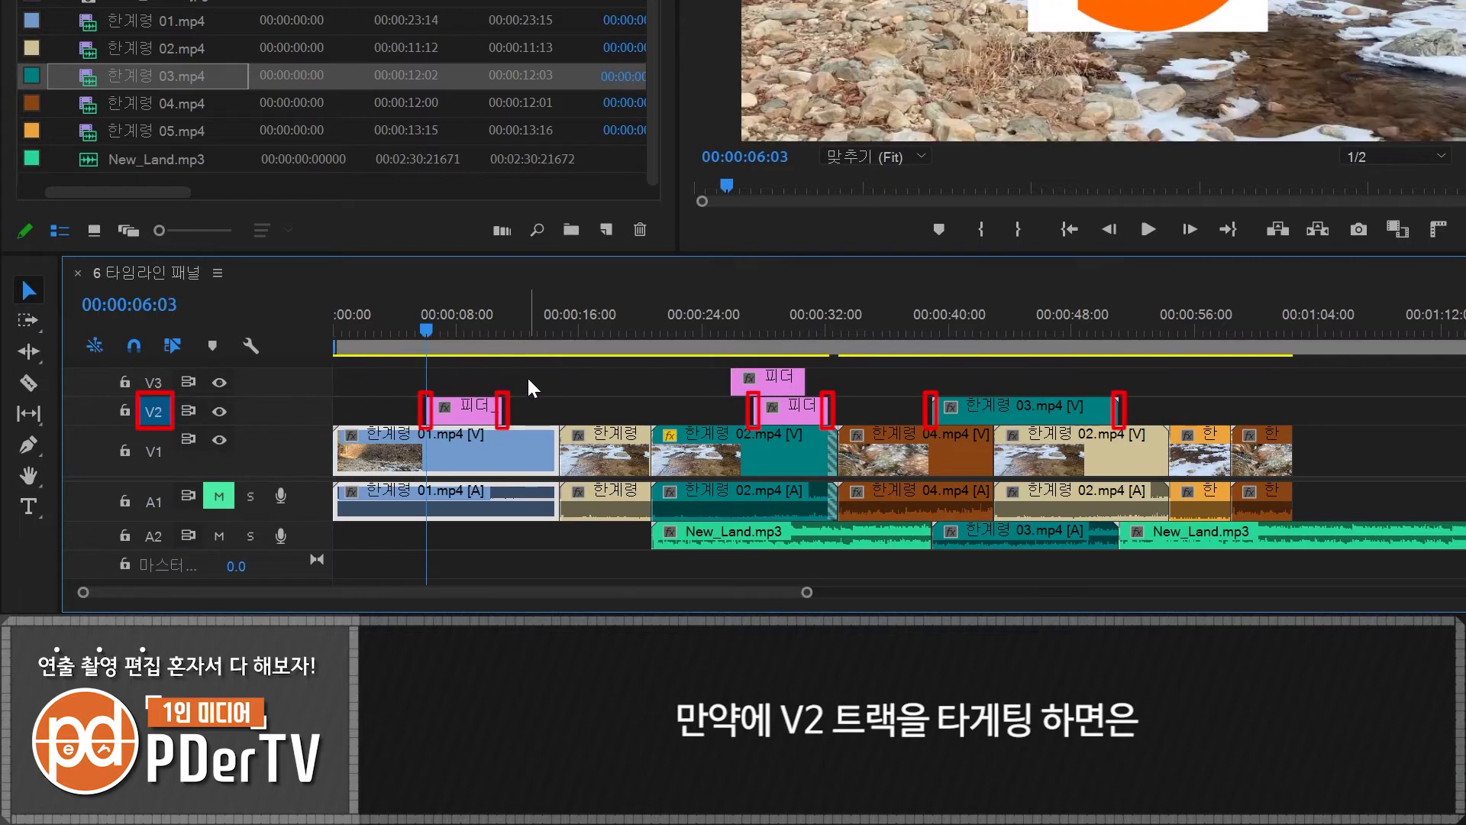
key("Down")
key("Down")
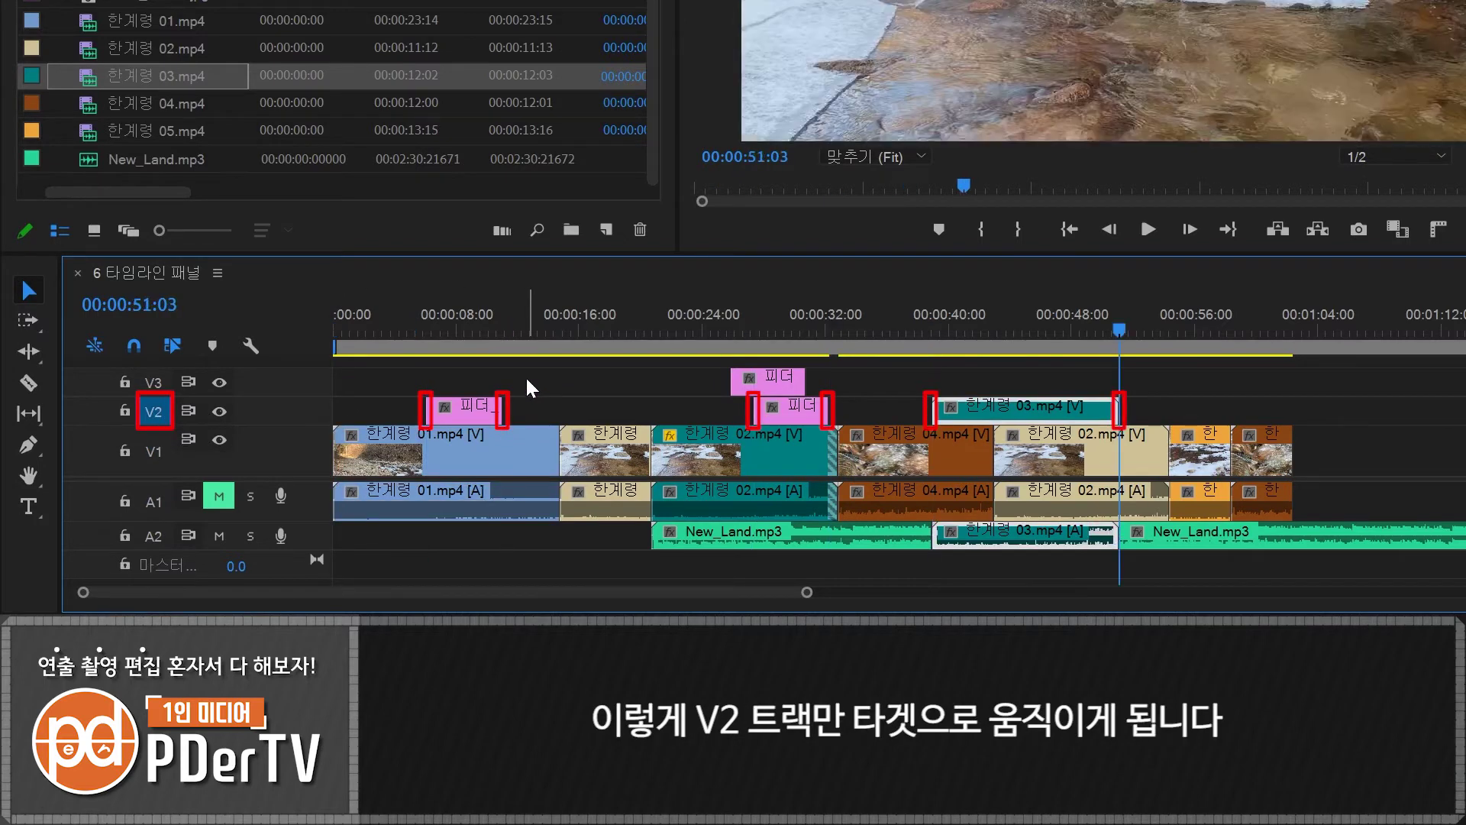
key("Up")
key("Up")
left_click(525, 375)
key("Up")
key("Up")
key("Up")
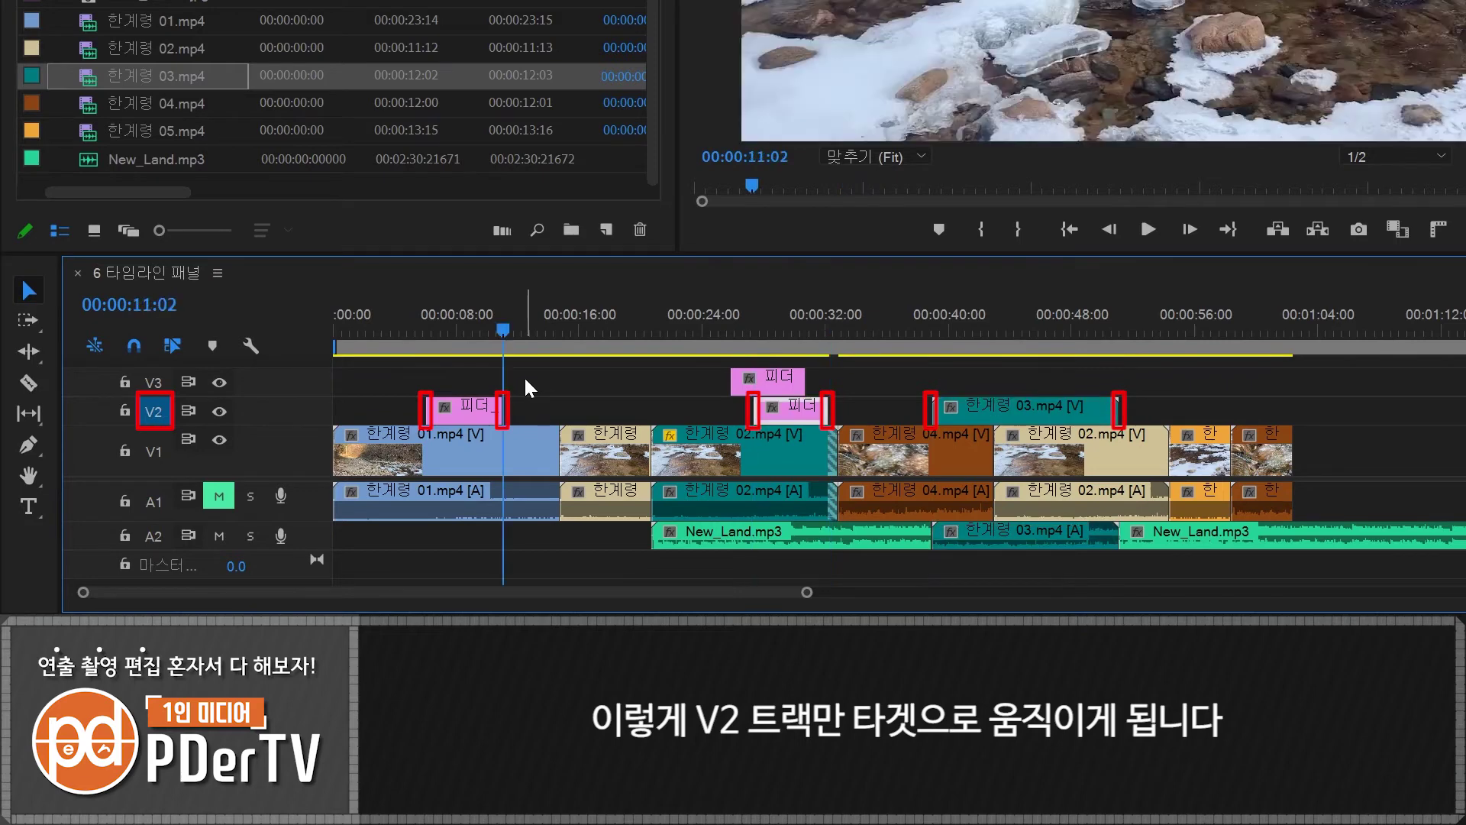
Step: Paste a copy of the first V2 logo clip onto targeted track V1 at 00:00:11:07 and onto V3 at 00:00:16:06
left_click(156, 443)
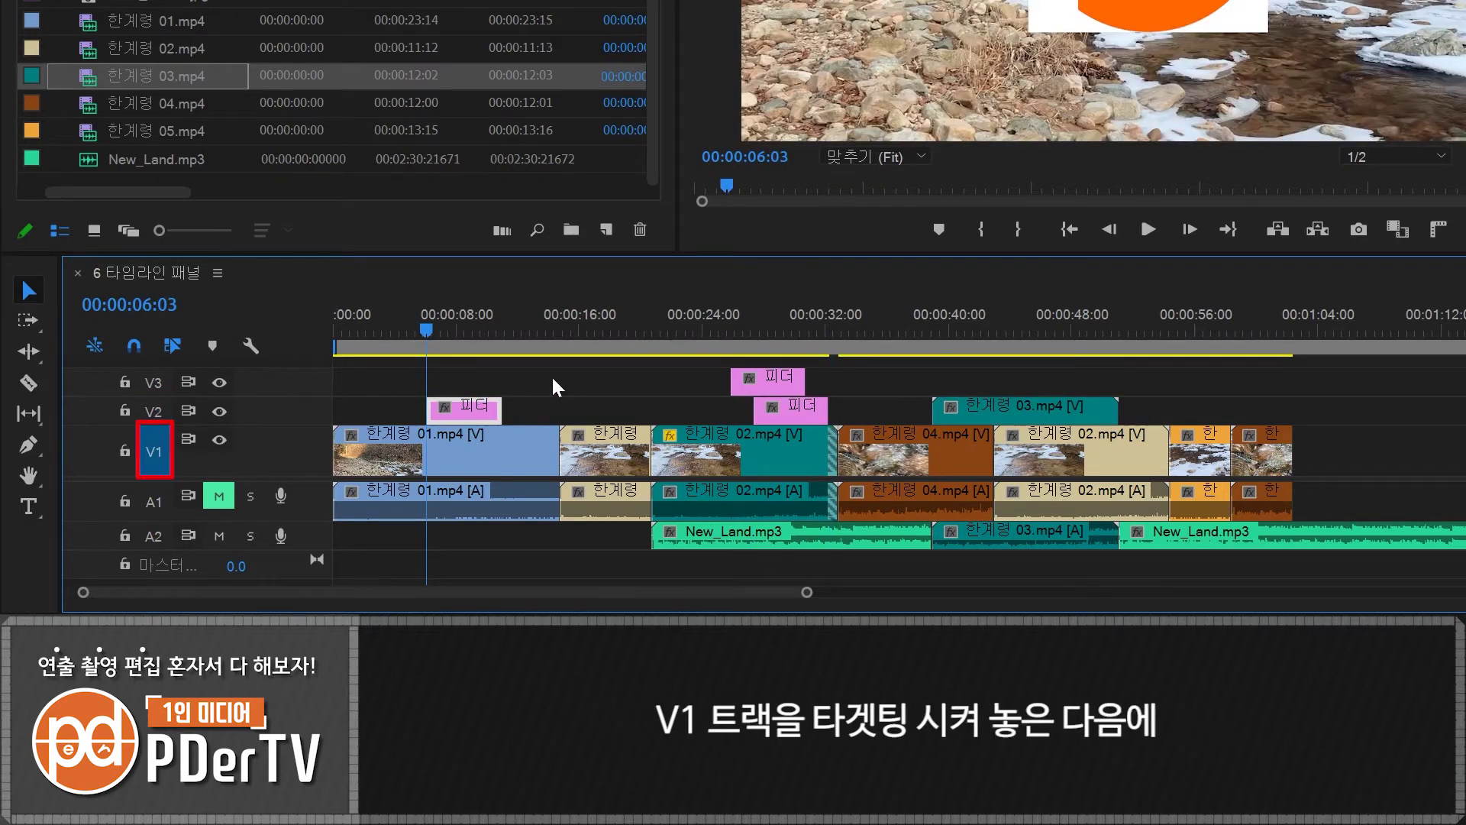
left_click(505, 333)
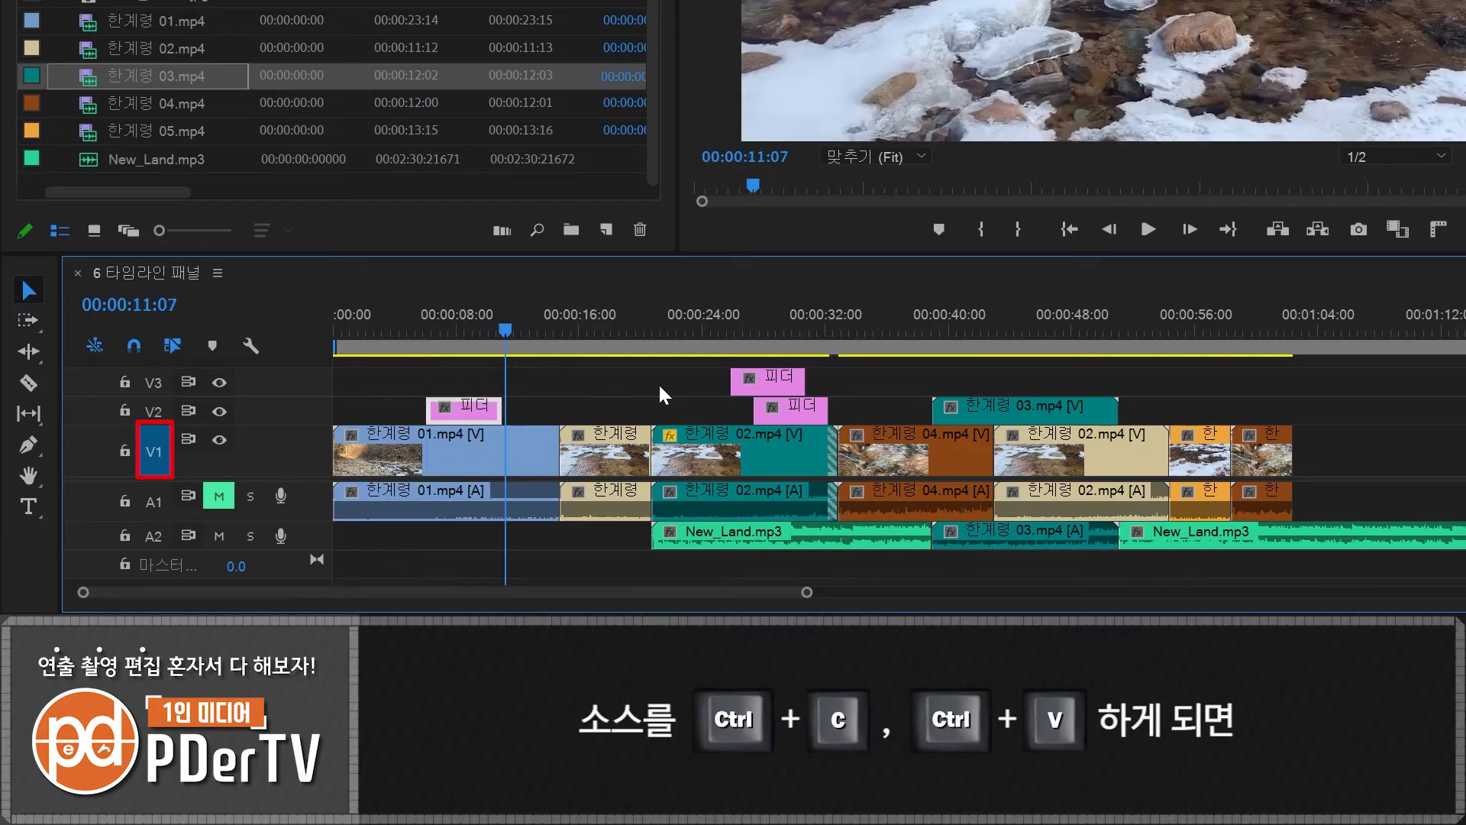
key("ctrl+v")
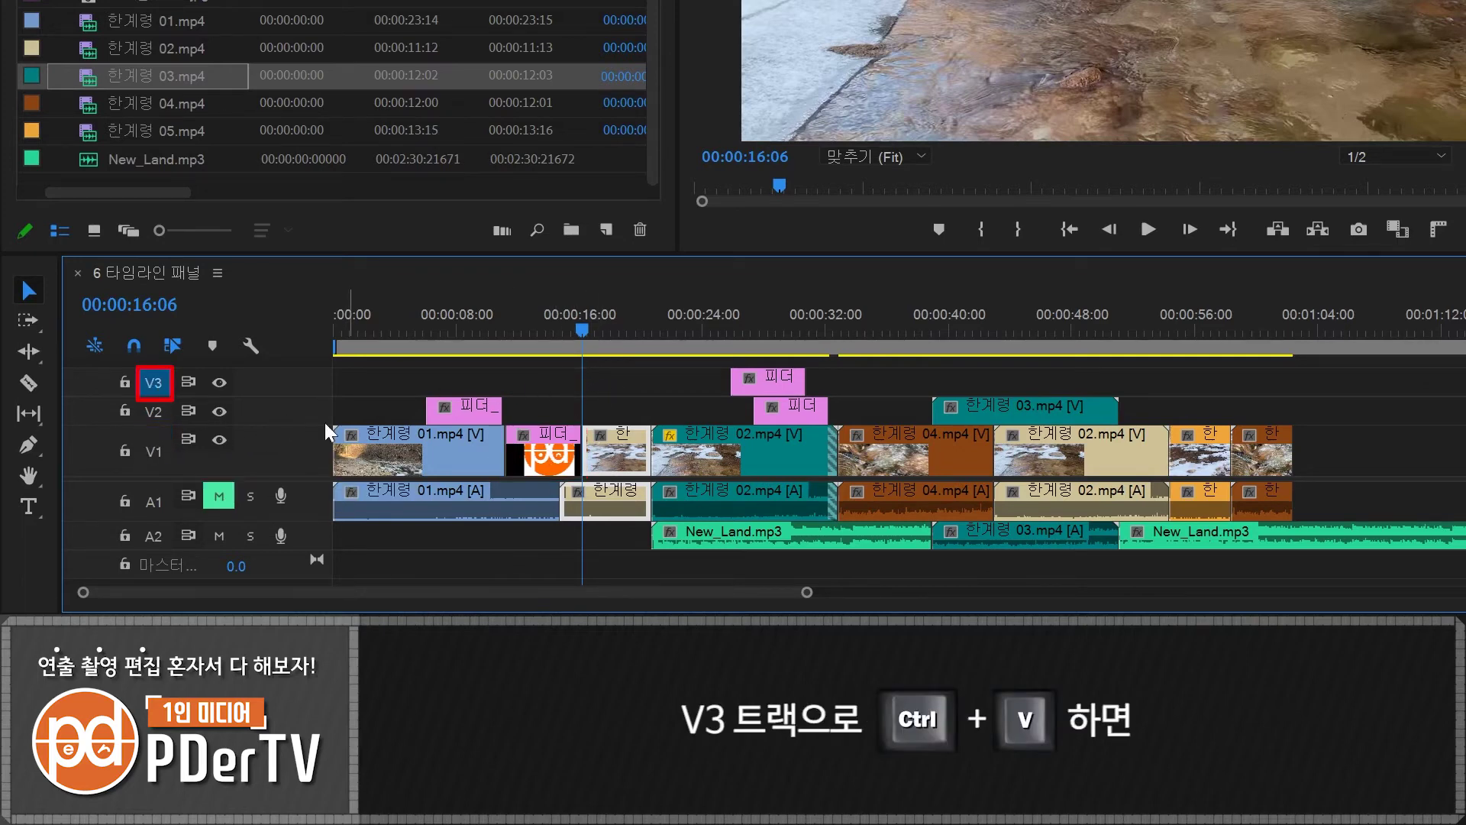
key("ctrl+v")
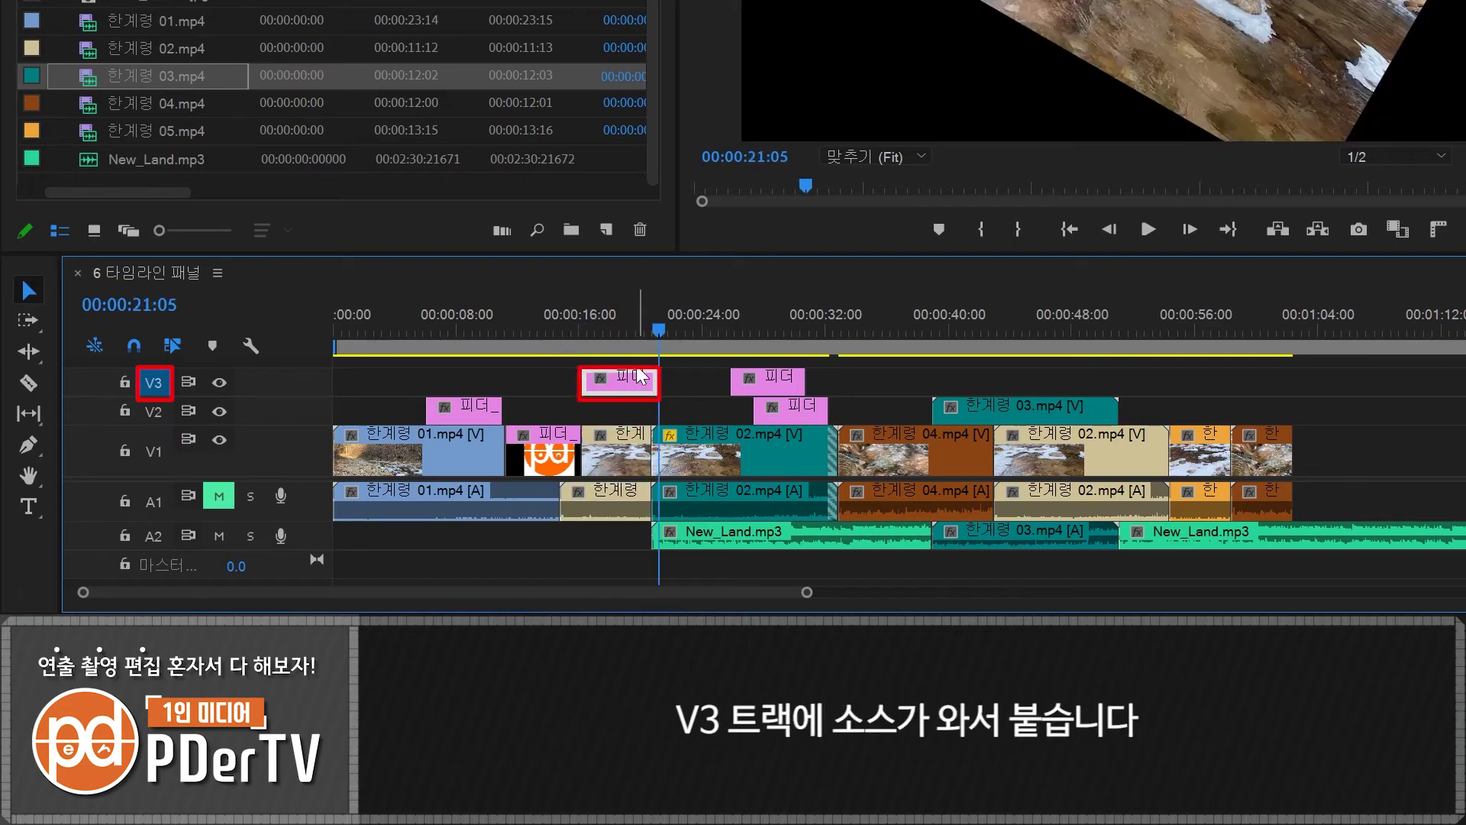
left_click_drag(628, 335, 628, 337)
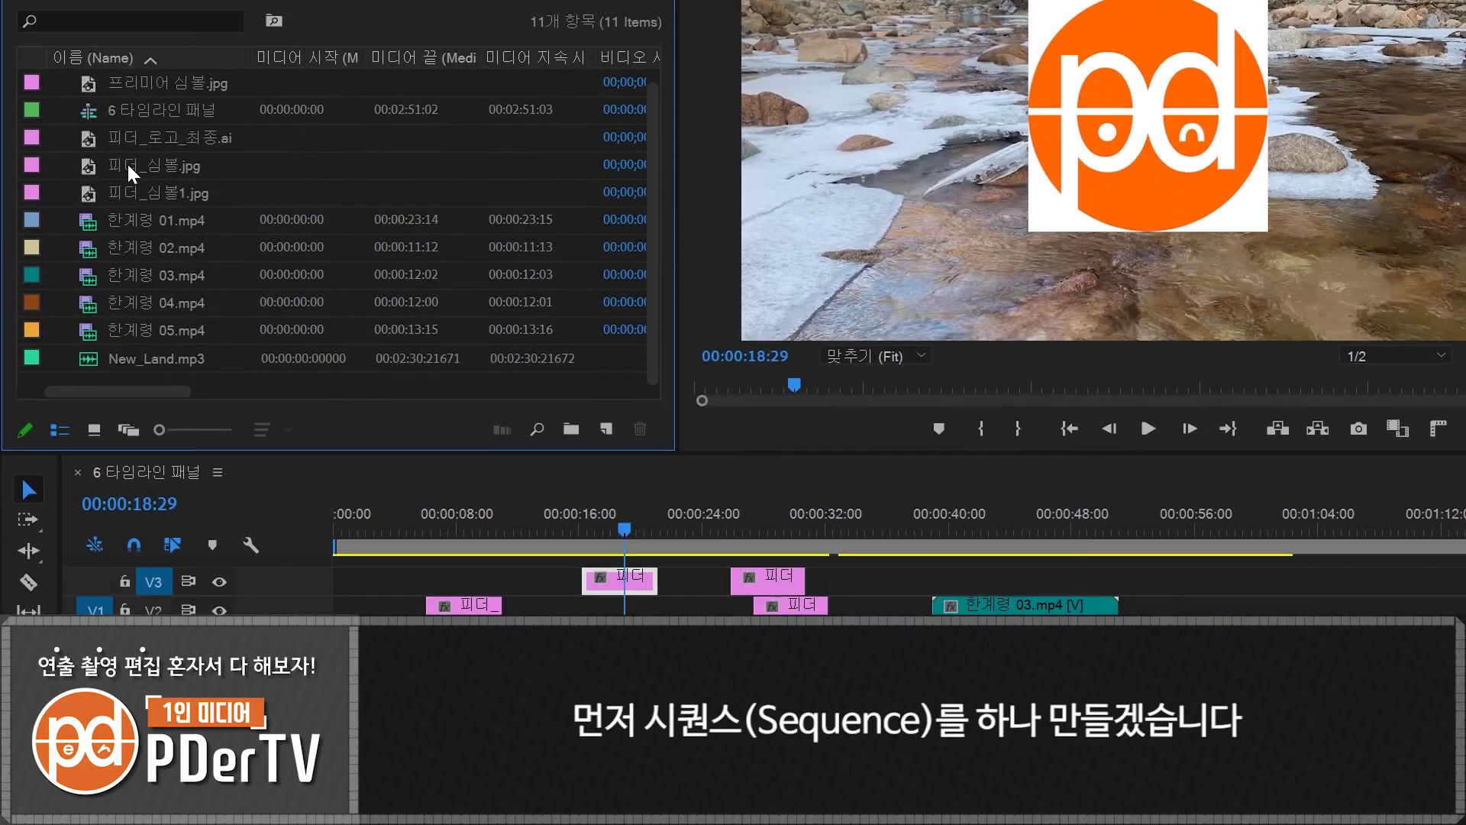
Step: Create a new sequence from 피더_심볼.jpg and place 피더_심볼1.jpg directly behind it on V1
right_click(121, 159)
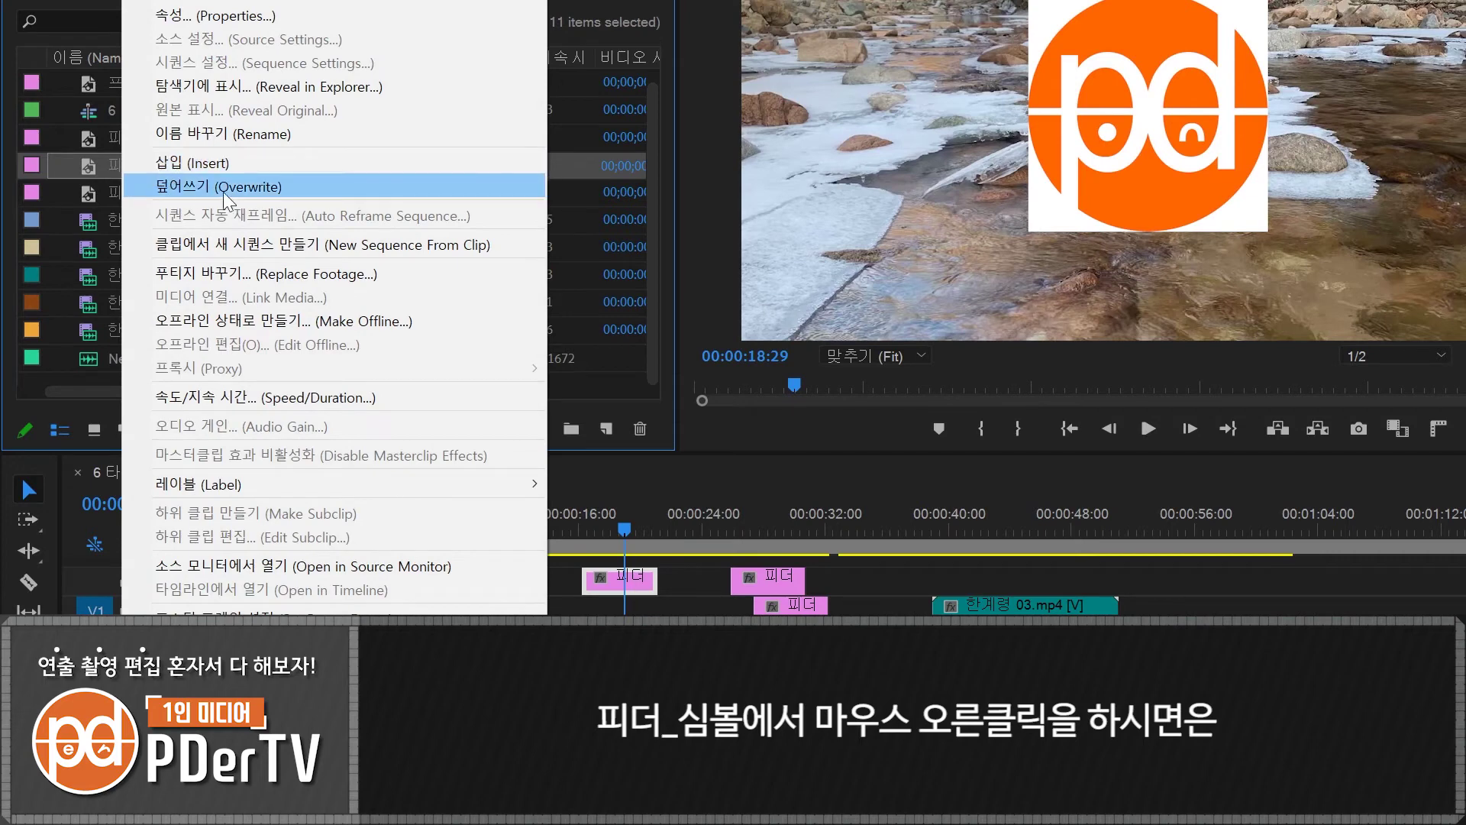
left_click(244, 250)
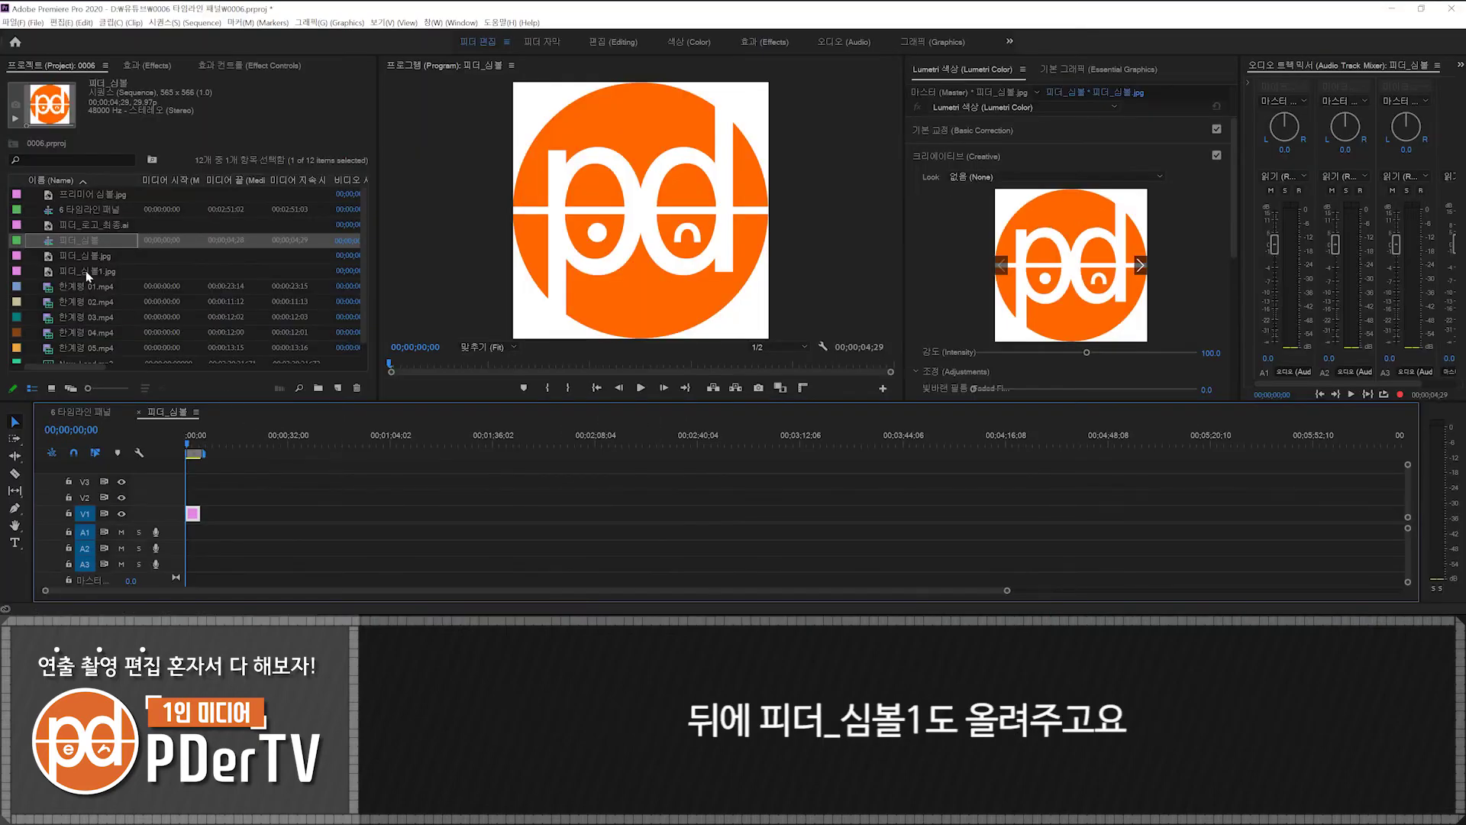
left_click_drag(151, 220, 430, 539)
left_click_drag(239, 451, 203, 515)
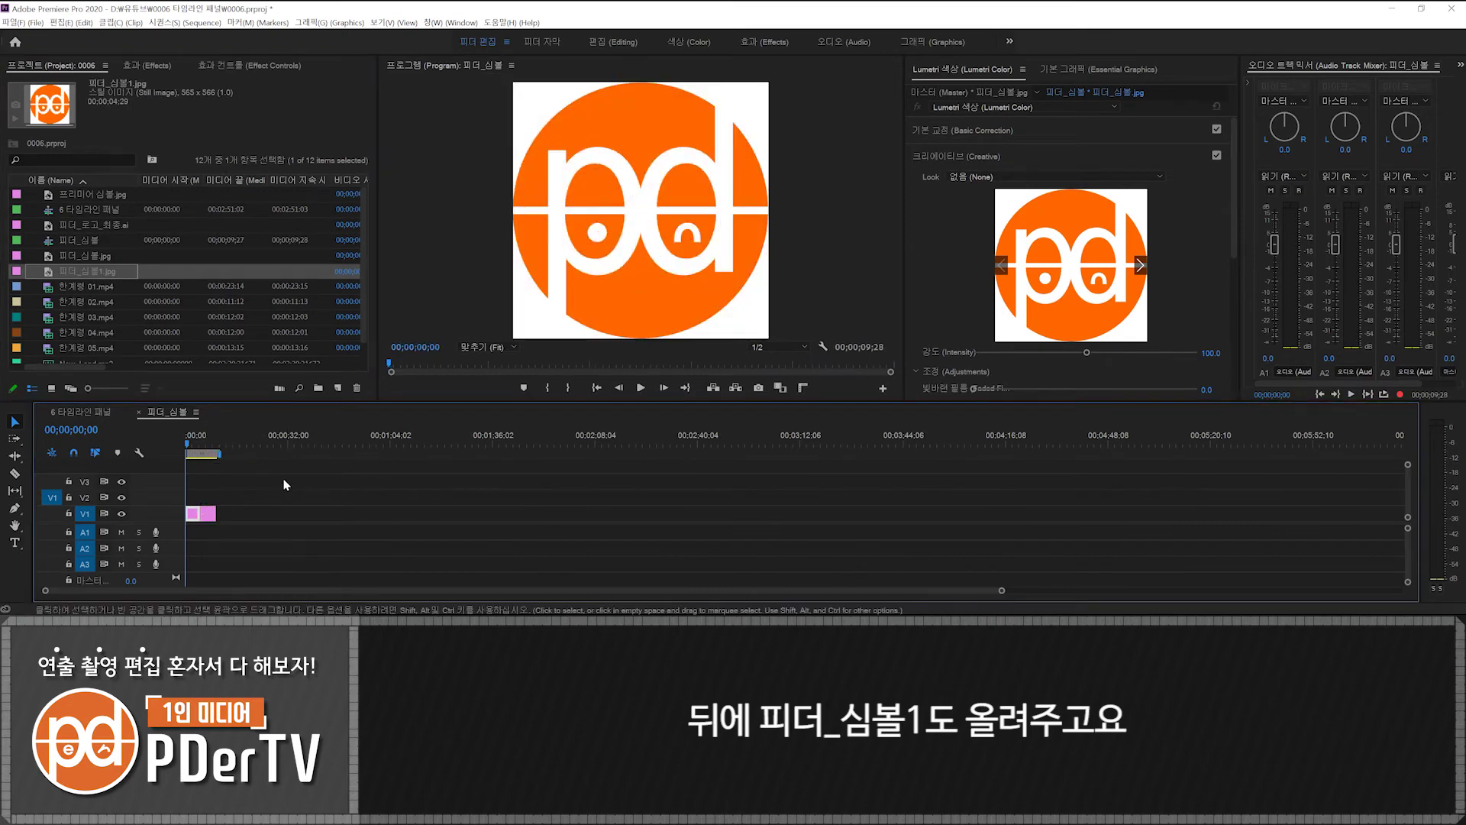
left_click_drag(181, 433, 196, 443)
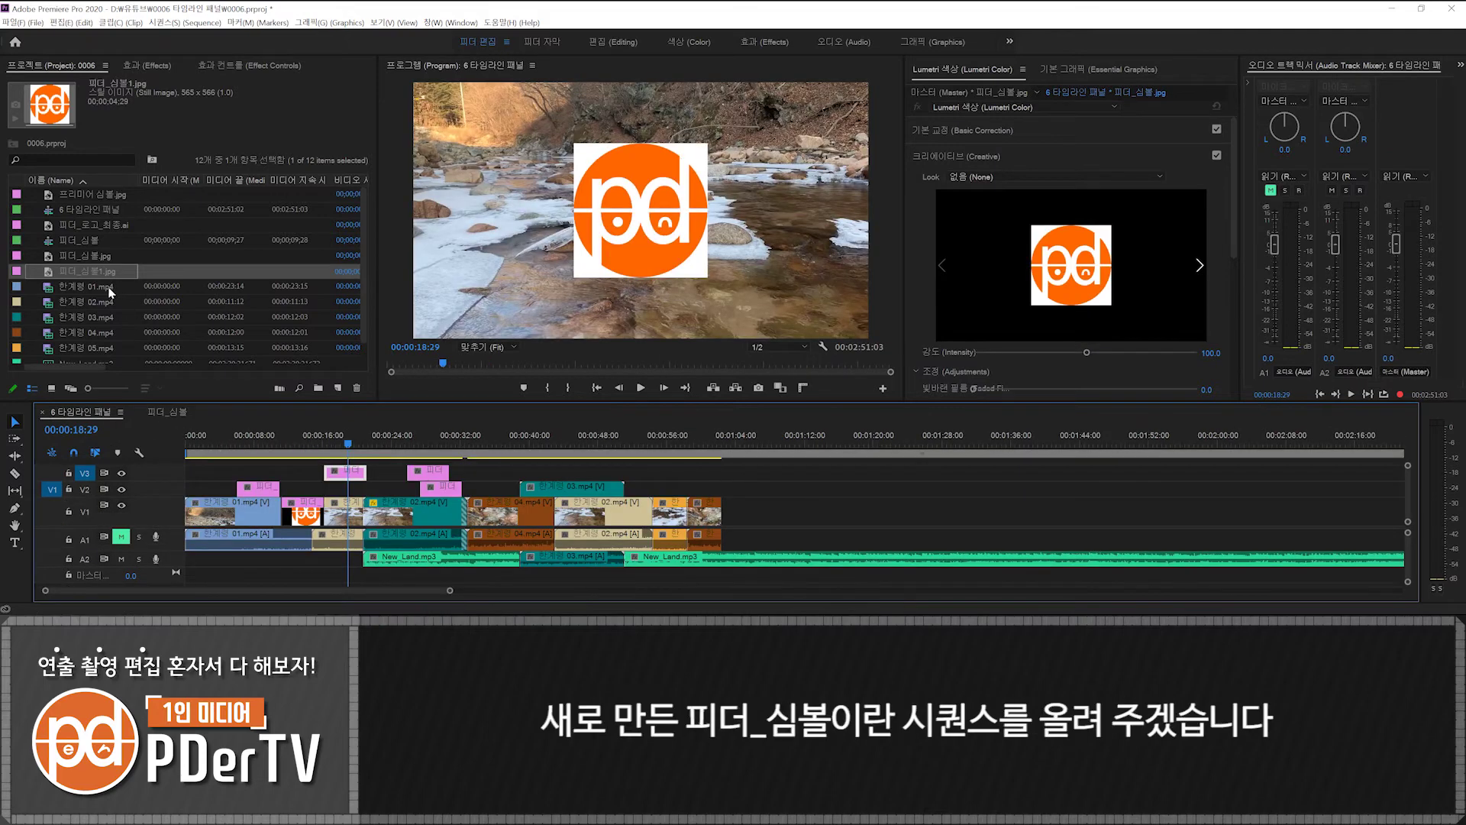
Step: Insert the 피더_심볼 sequence as a nested clip on V1 and A1 shortly after the last clip of 6 타임라인 패널, and scrub through it
left_click_drag(77, 244, 745, 509)
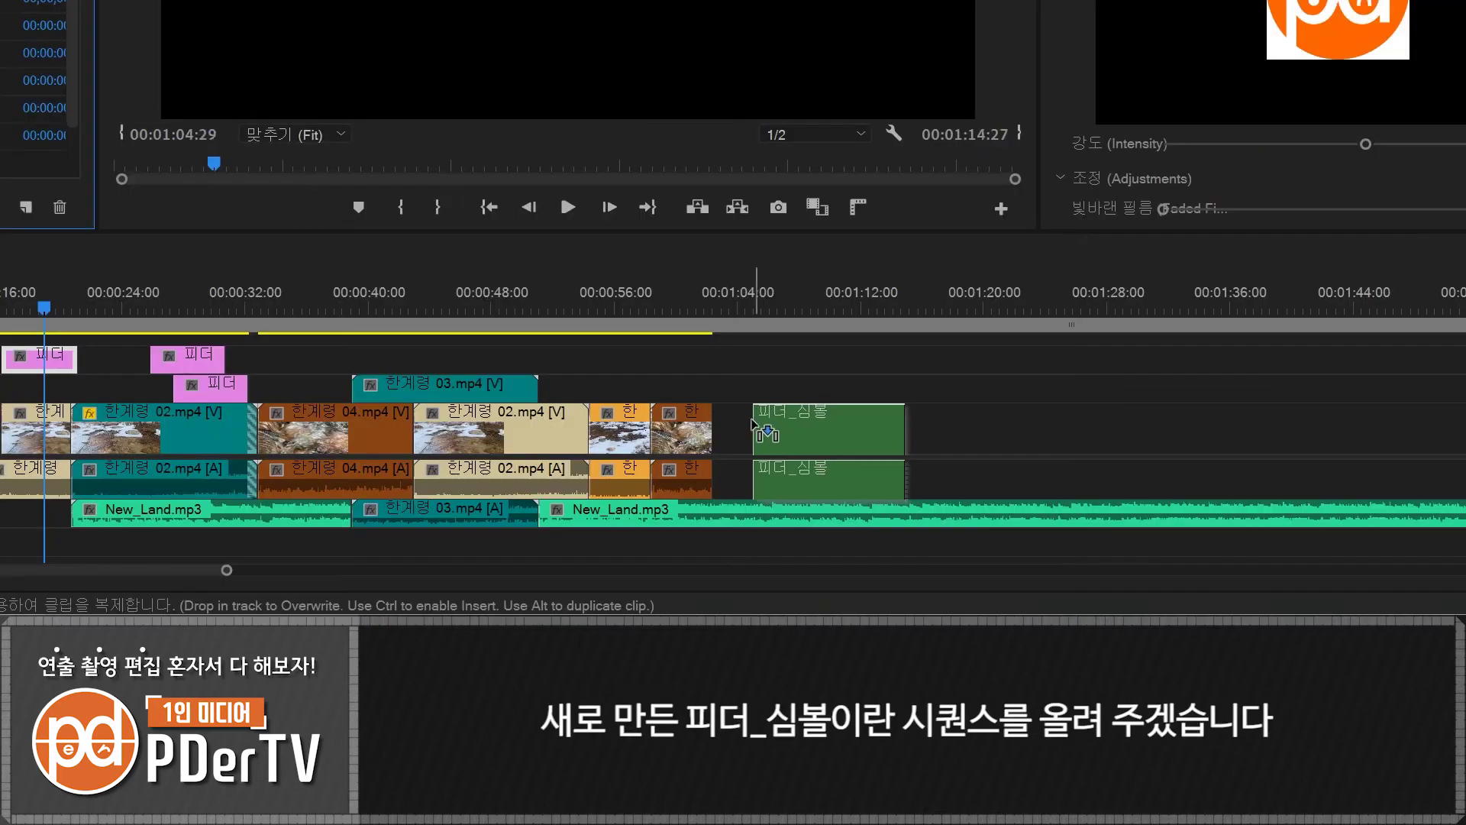
left_click_drag(752, 421, 743, 421)
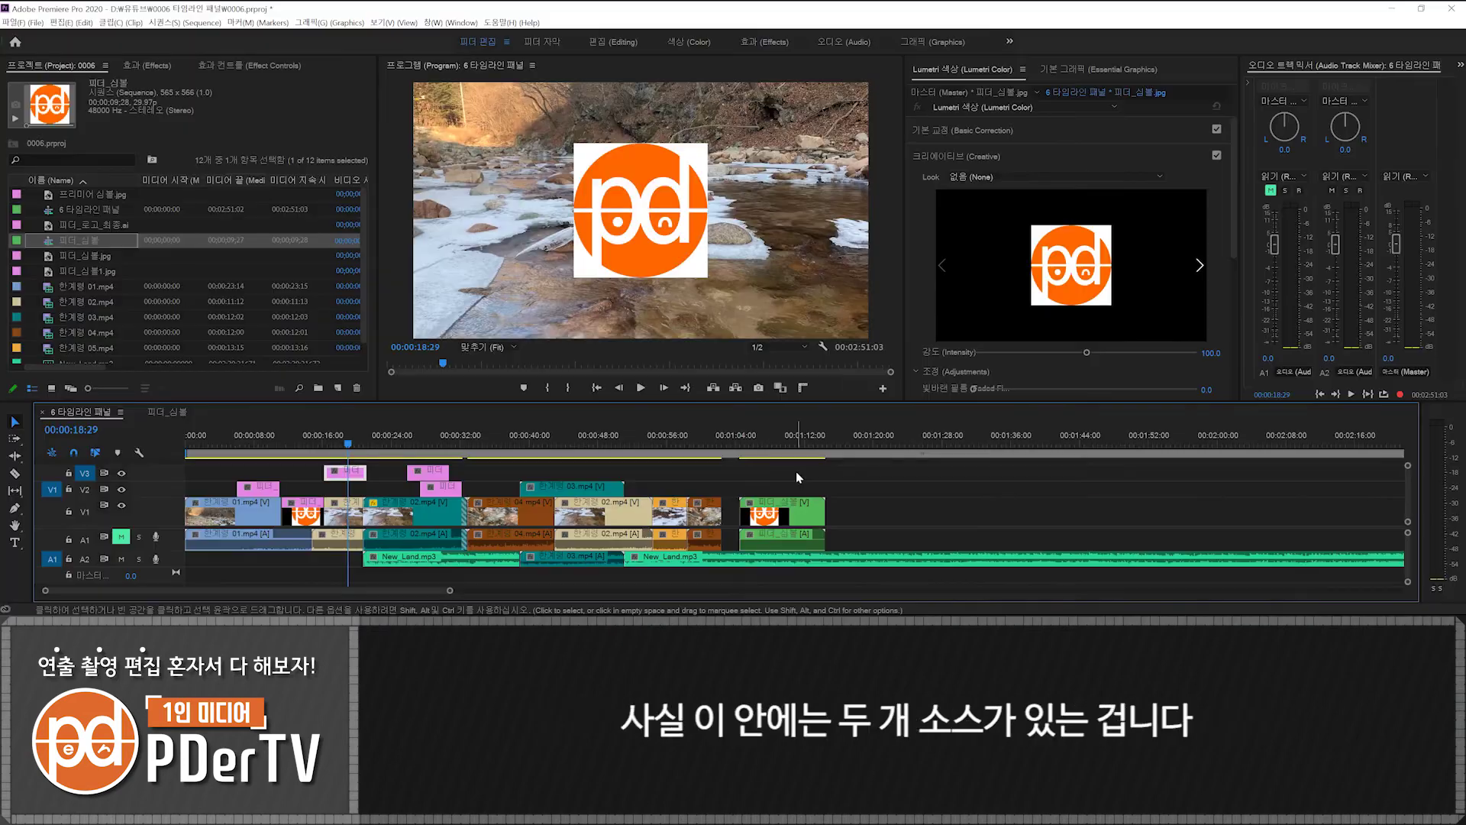
left_click(808, 310)
left_click_drag(778, 447, 796, 448)
Step: Delete the New_Land.mp3 segment on A2 below the nested 피더_심볼 clip and scrub through the nest
left_click(857, 568)
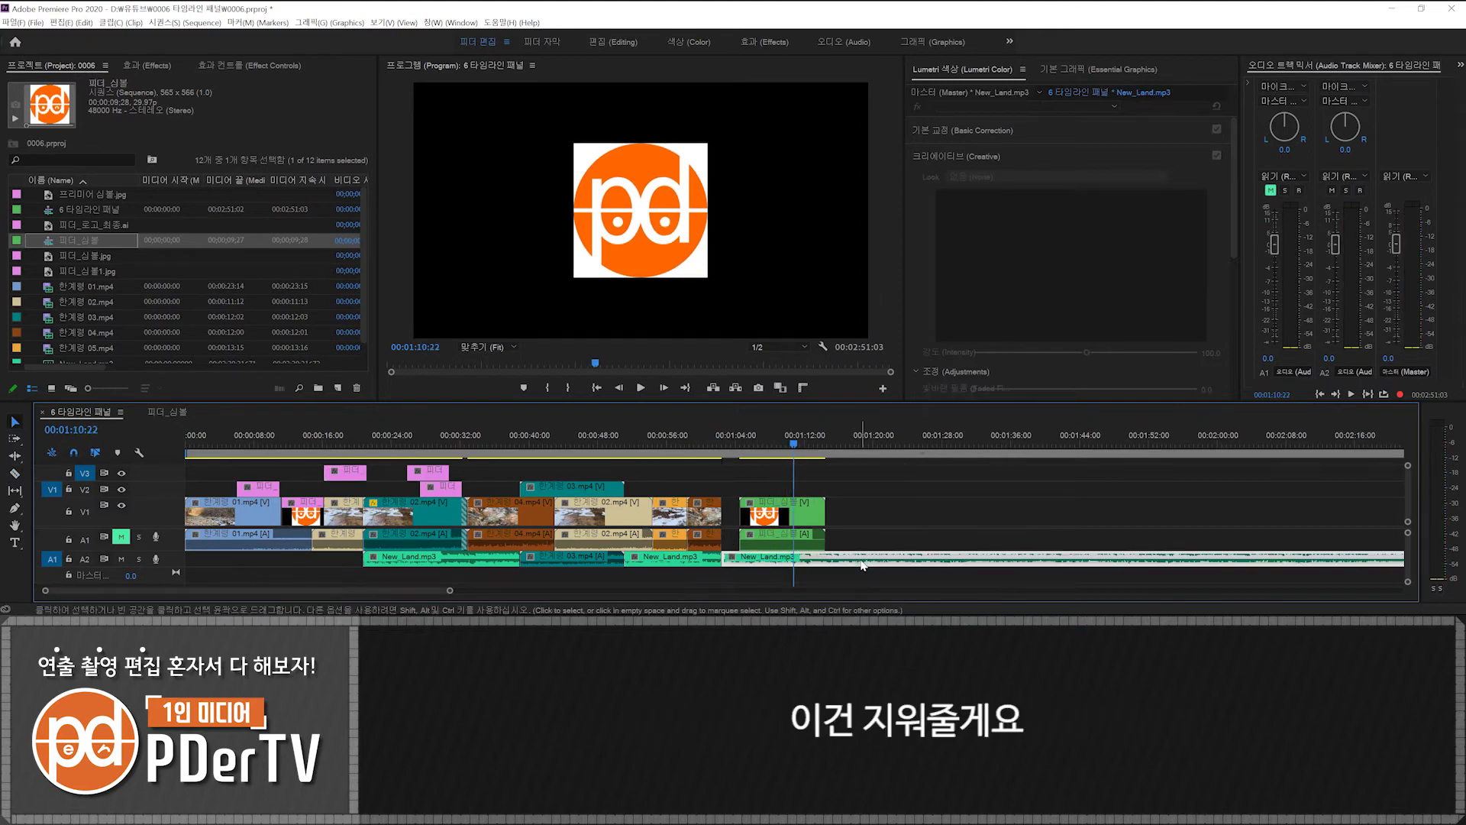
key("Delete")
left_click(780, 448)
left_click_drag(780, 448, 800, 450)
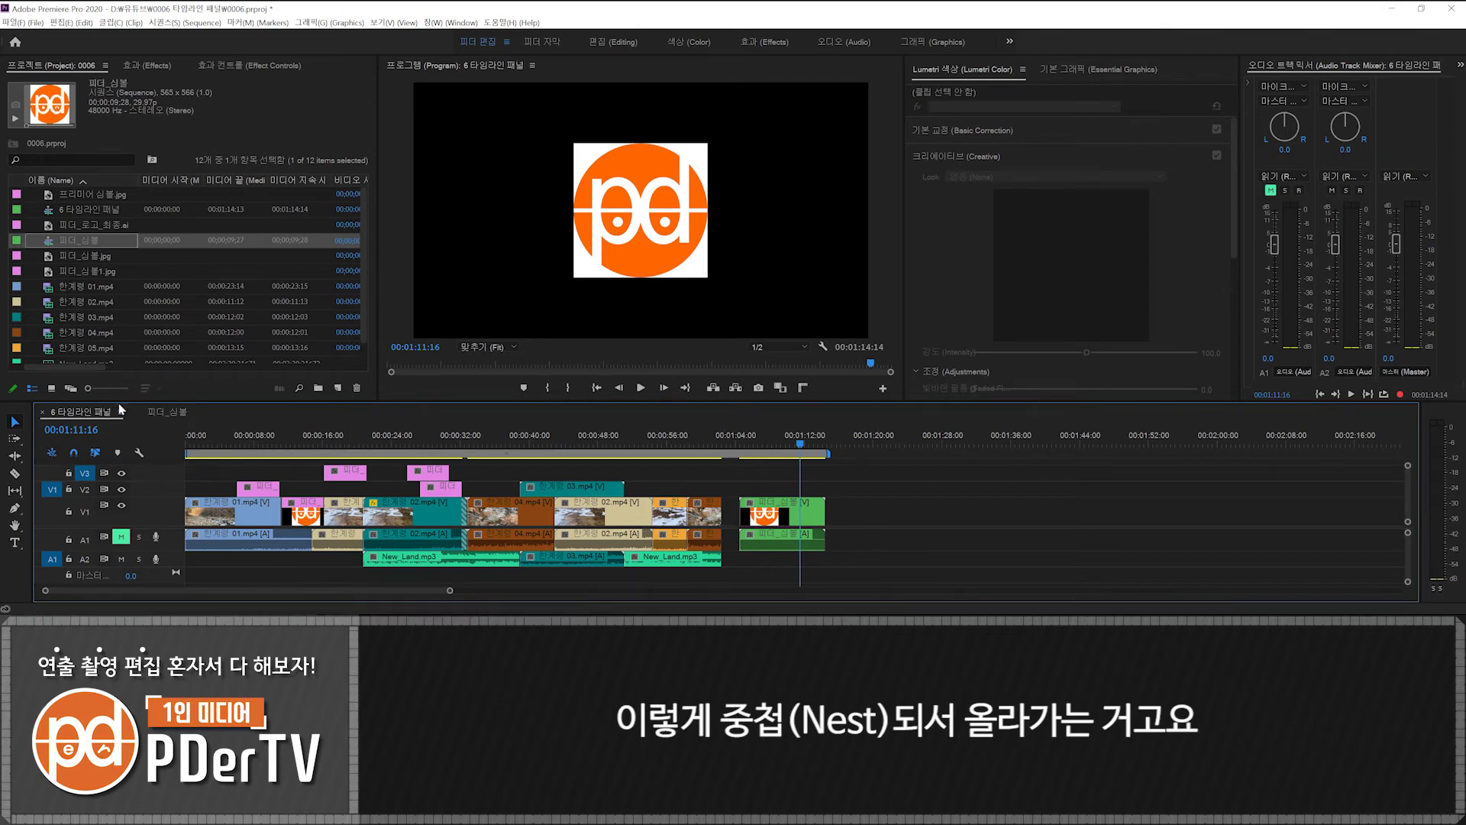
Step: Turn off inserting sequences as nests and place the 피더_심볼 sequence as individual clips on V1 after the nested clip
left_click(54, 456)
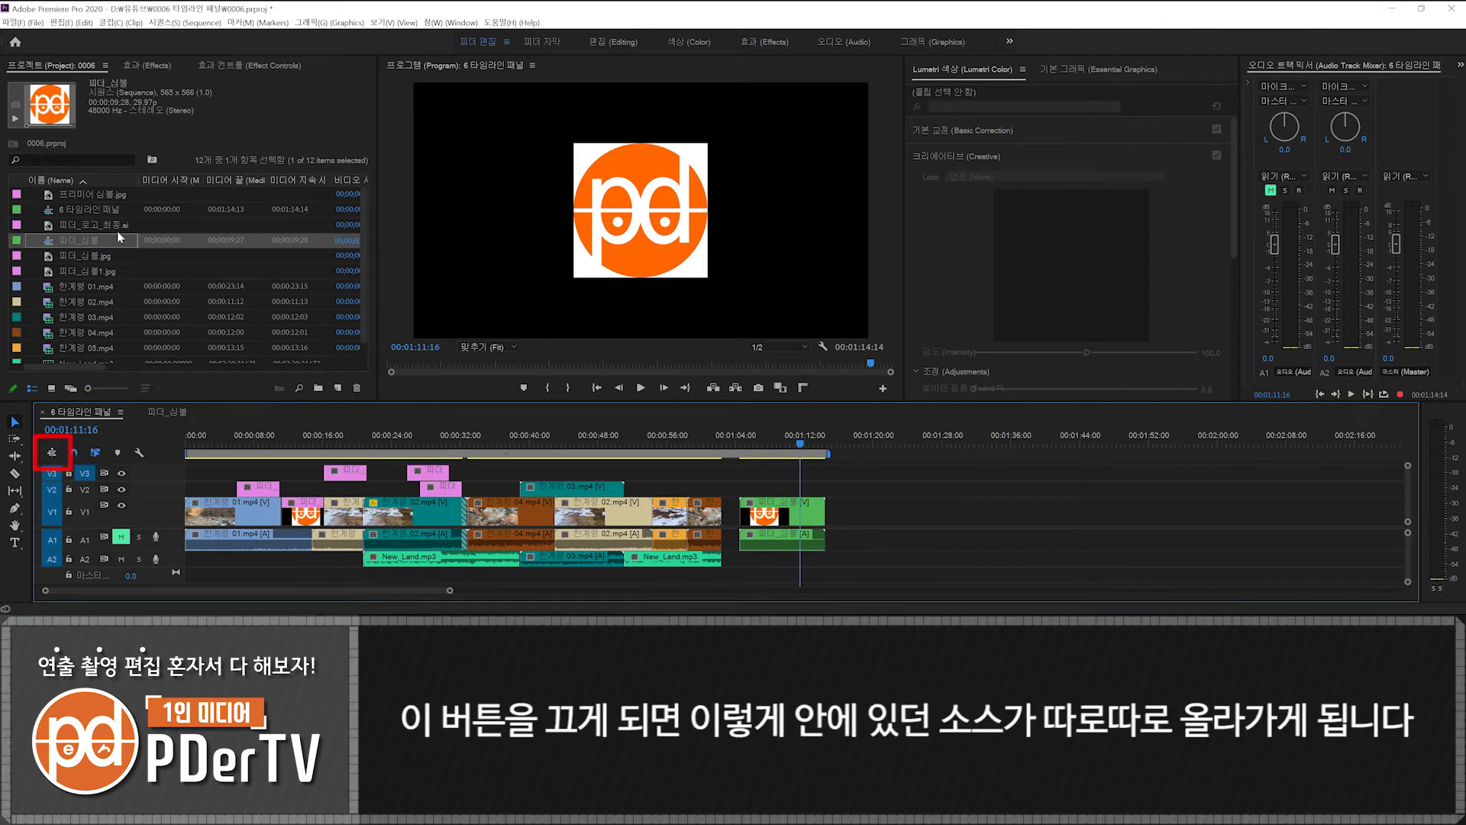
left_click(82, 243)
left_click_drag(82, 243, 889, 512)
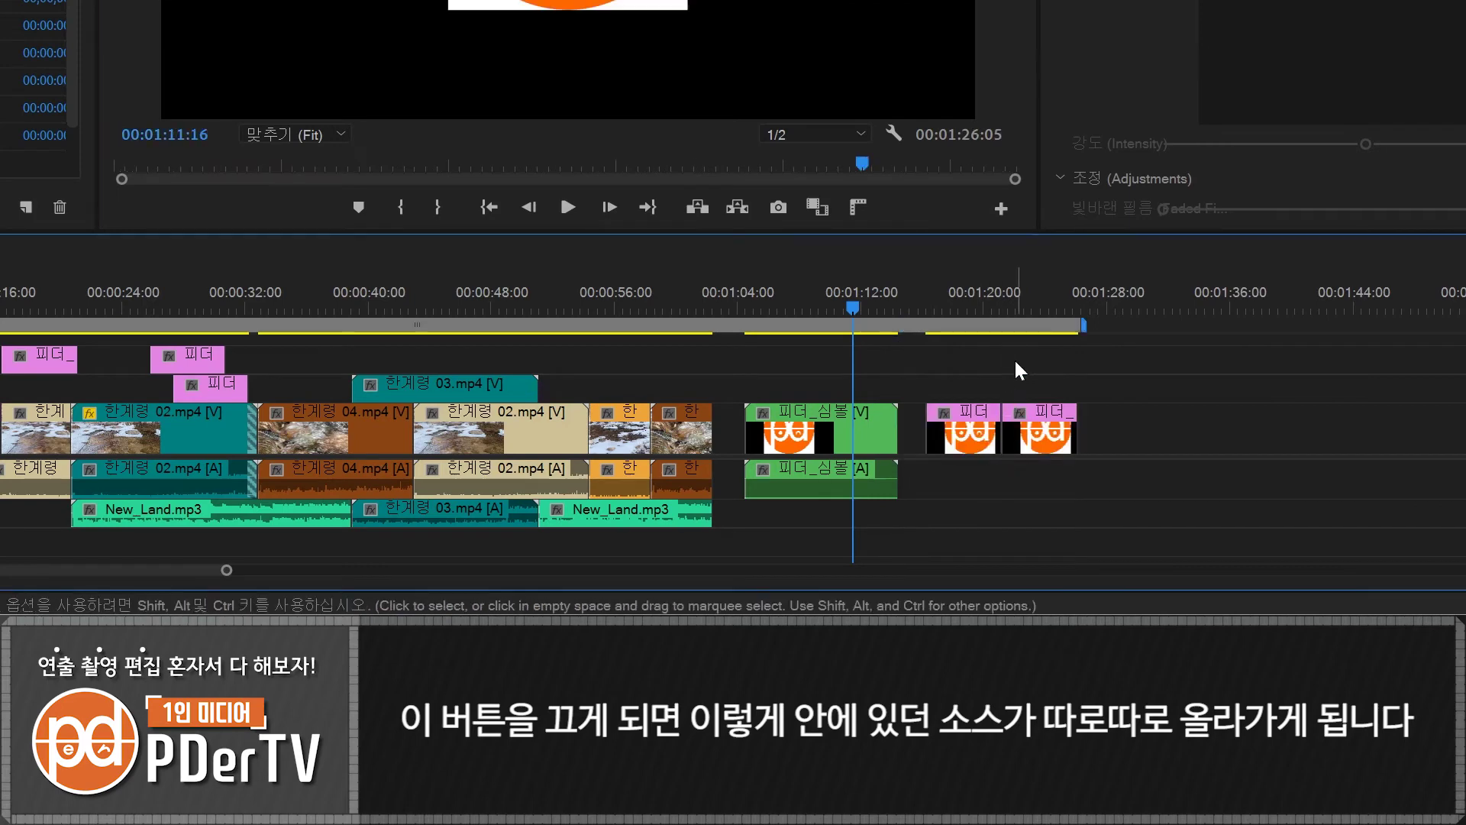
left_click_drag(956, 300, 1020, 312)
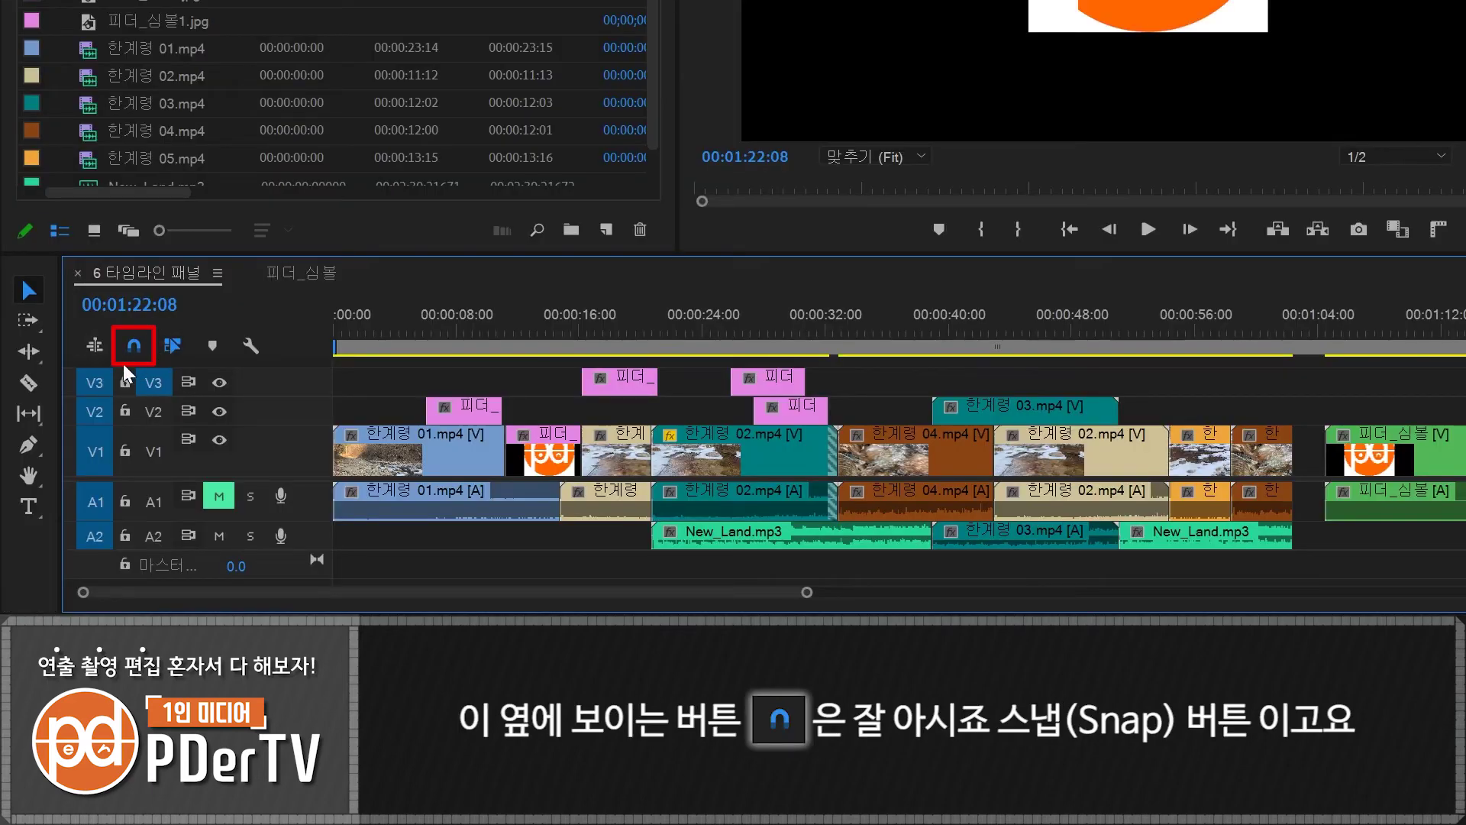
Step: Turn off linked selection and select the video and audio parts of the last 한계령 02.mp4 clip separately
left_click(174, 348)
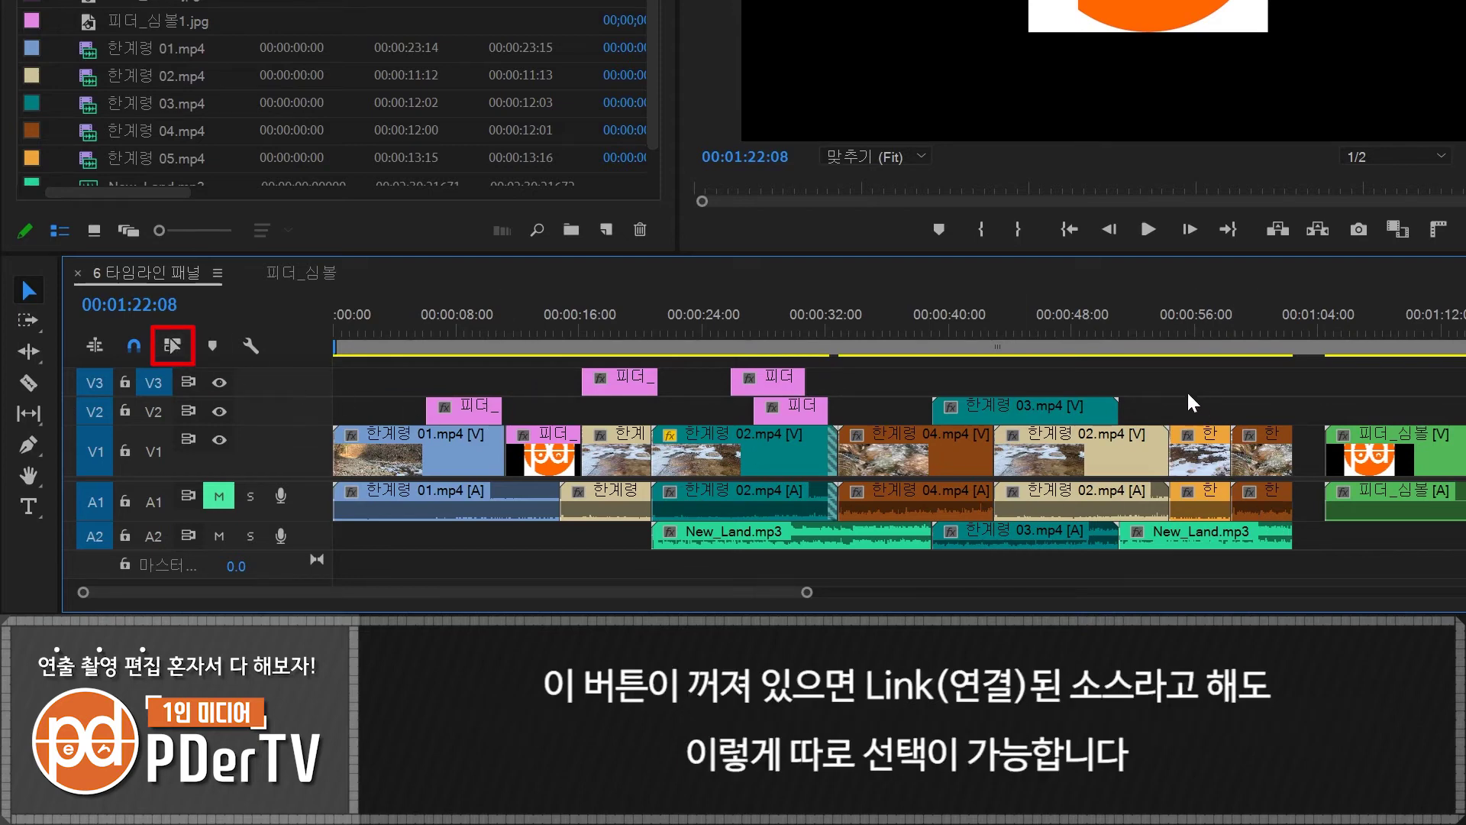
left_click(1120, 445)
left_click(1124, 492)
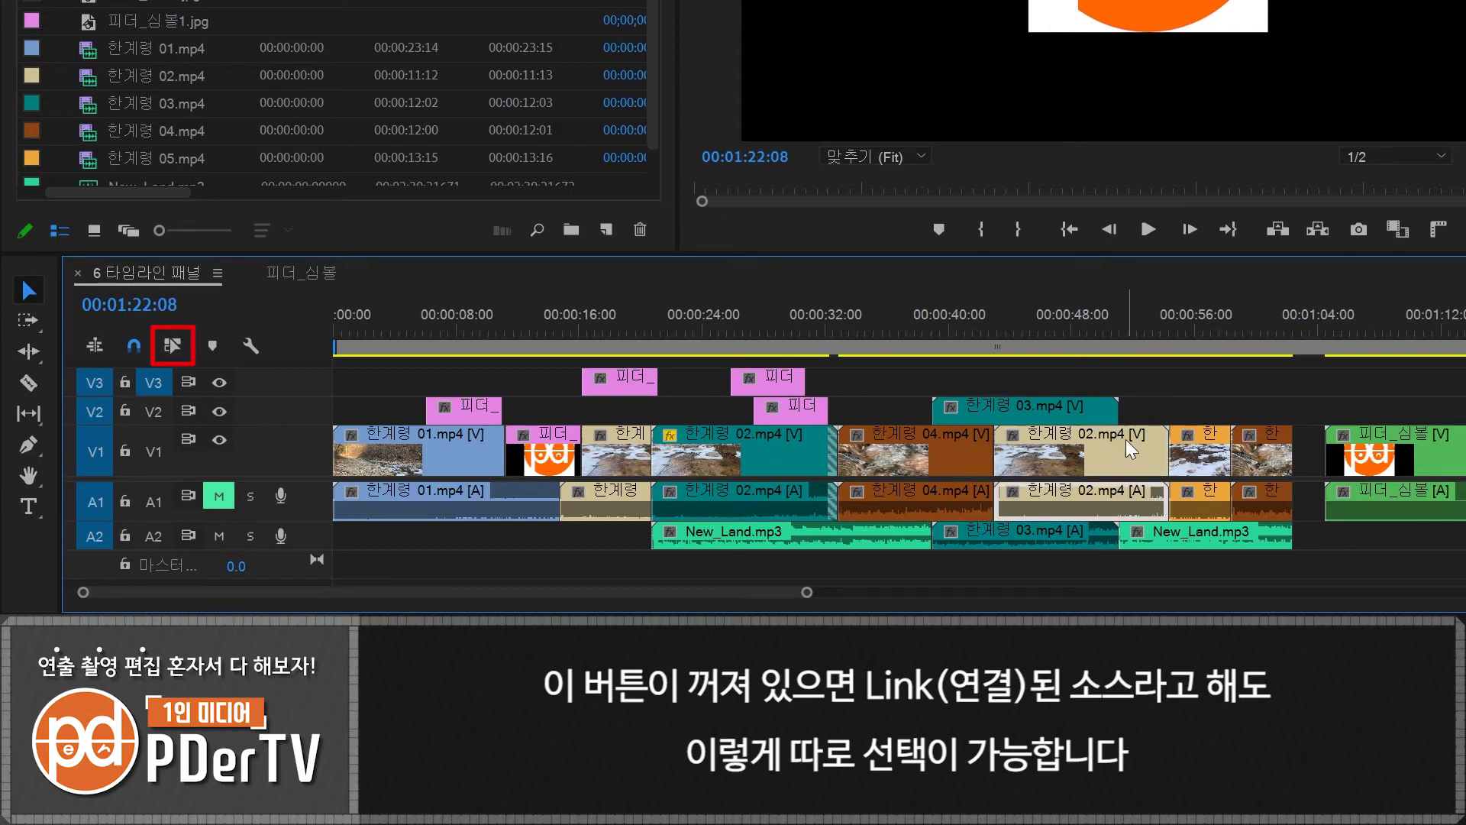
left_click(1126, 439)
left_click(1117, 492)
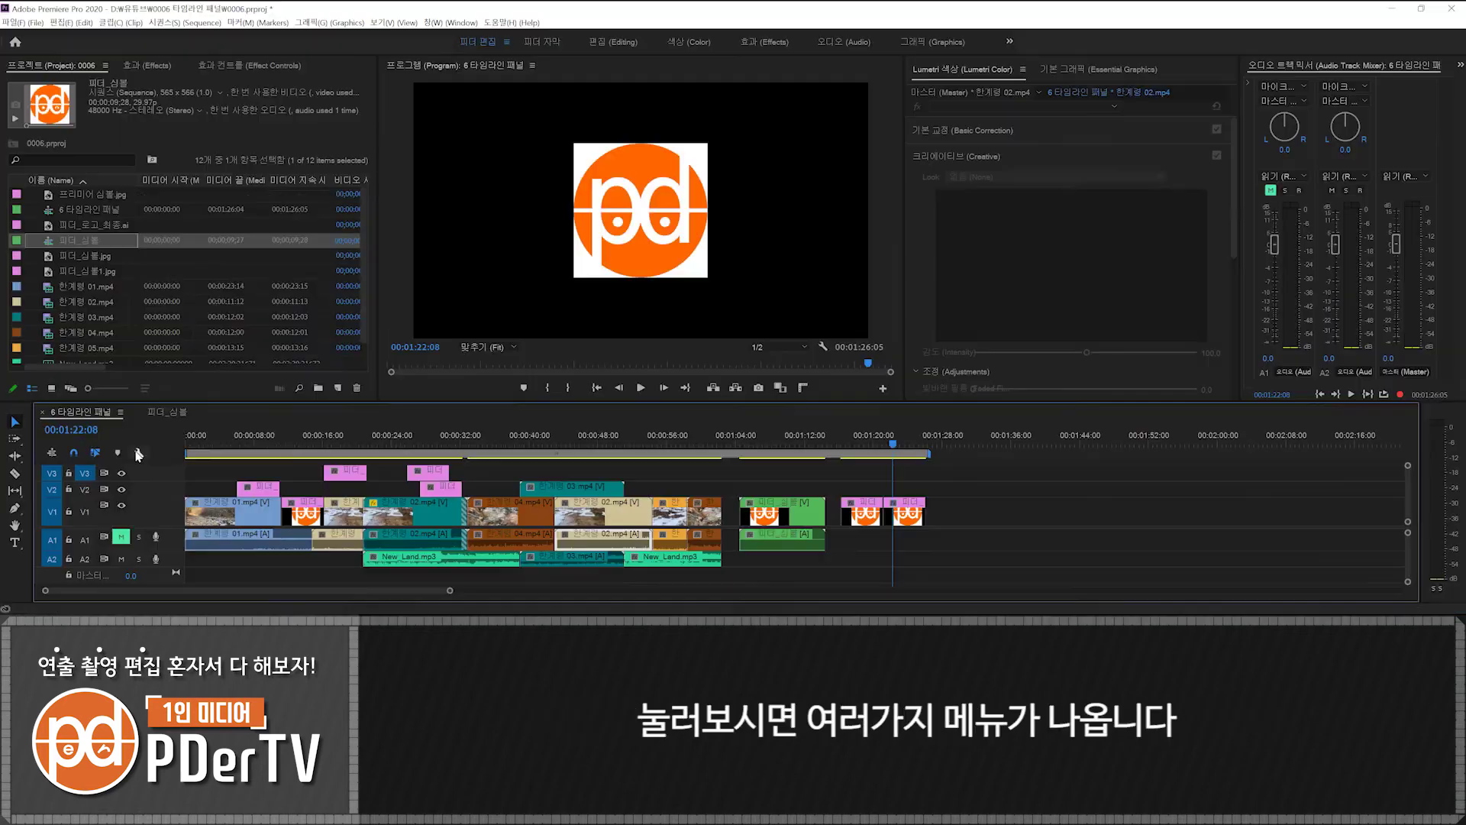
Step: Hide the video thumbnails on the timeline clips around 00:00:35:02, and show them again
left_click(244, 344)
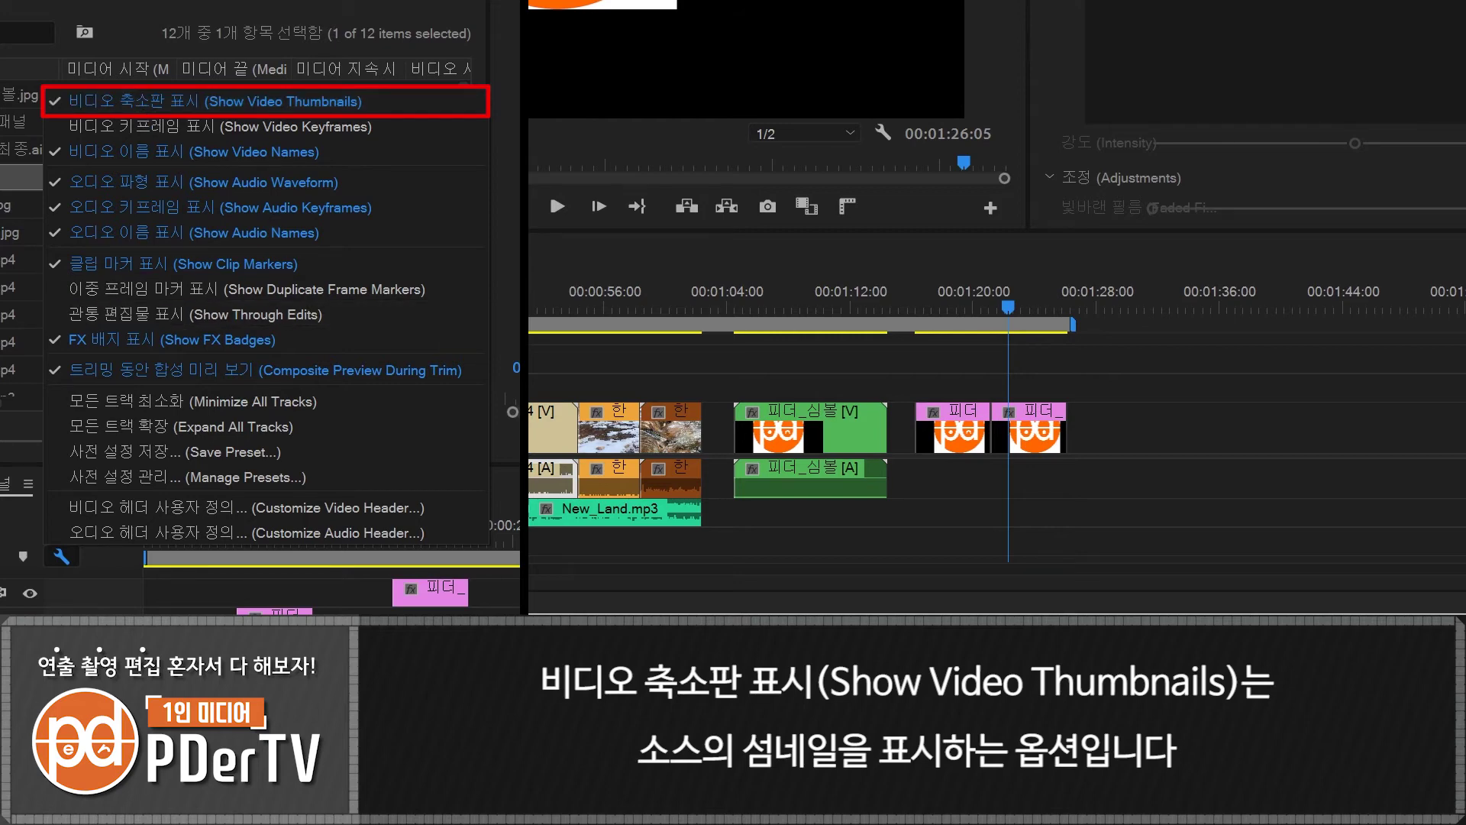
key("Escape")
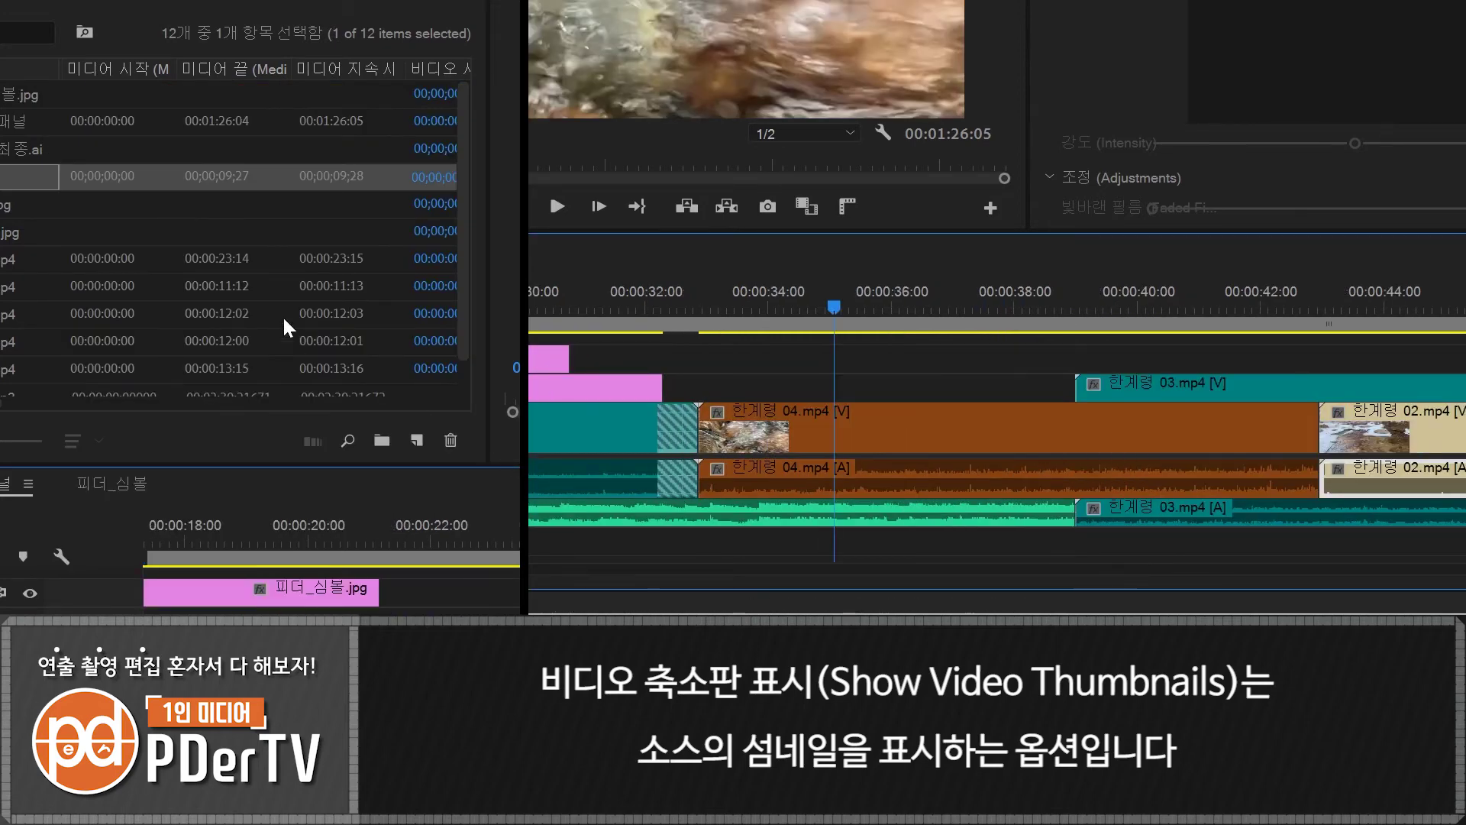
left_click(61, 556)
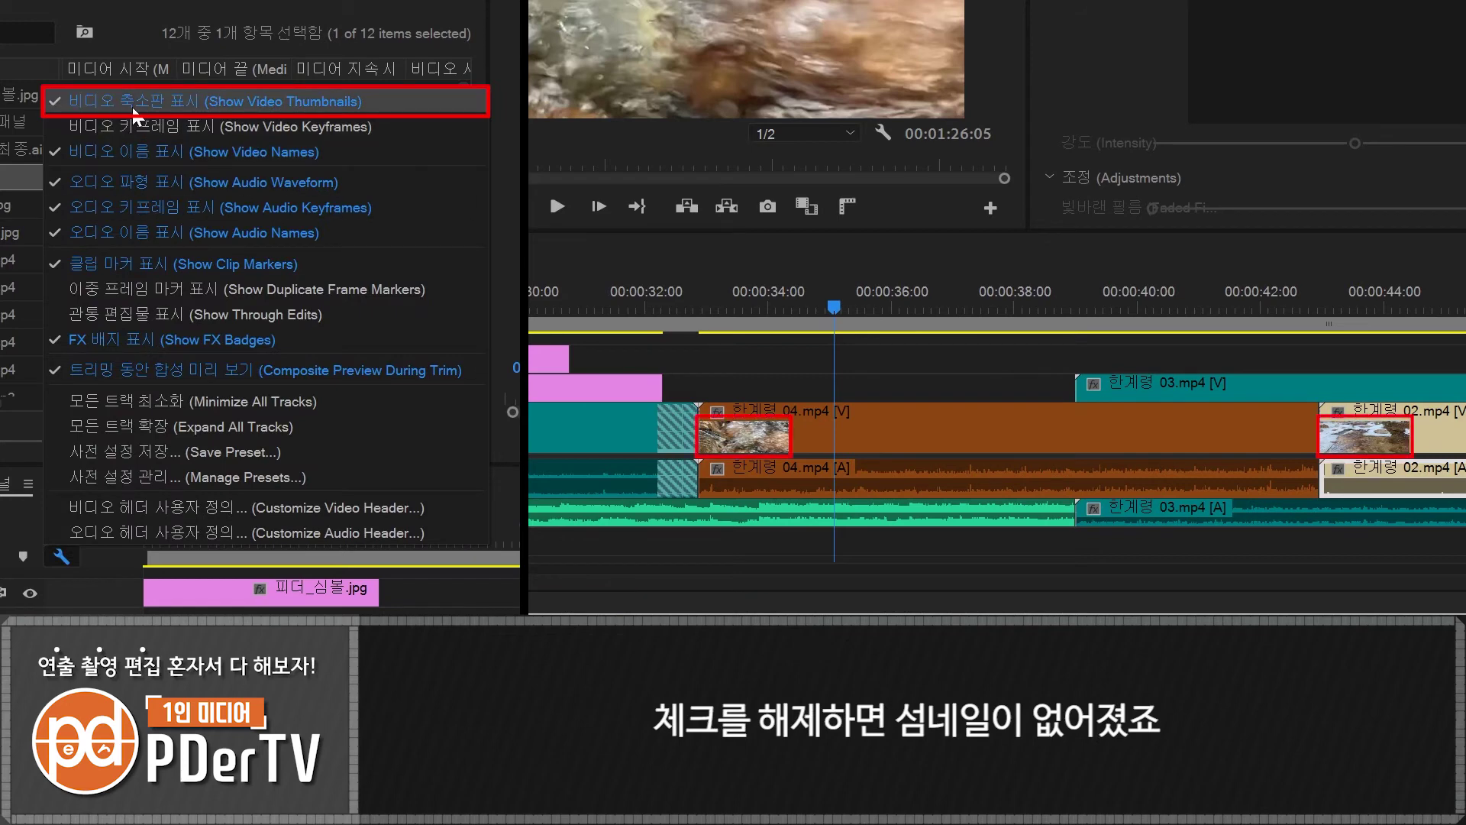
left_click(134, 111)
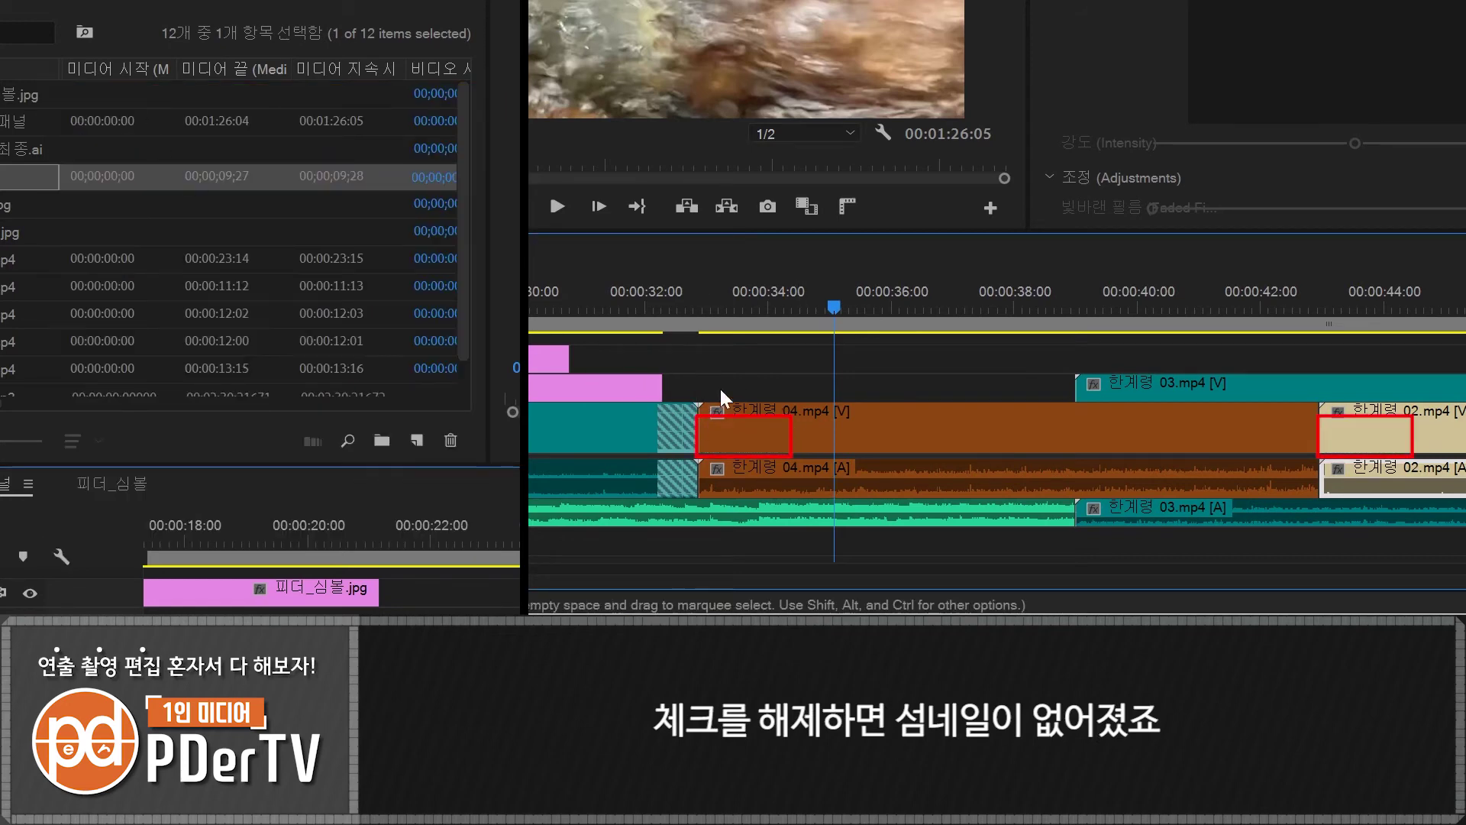
left_click(62, 556)
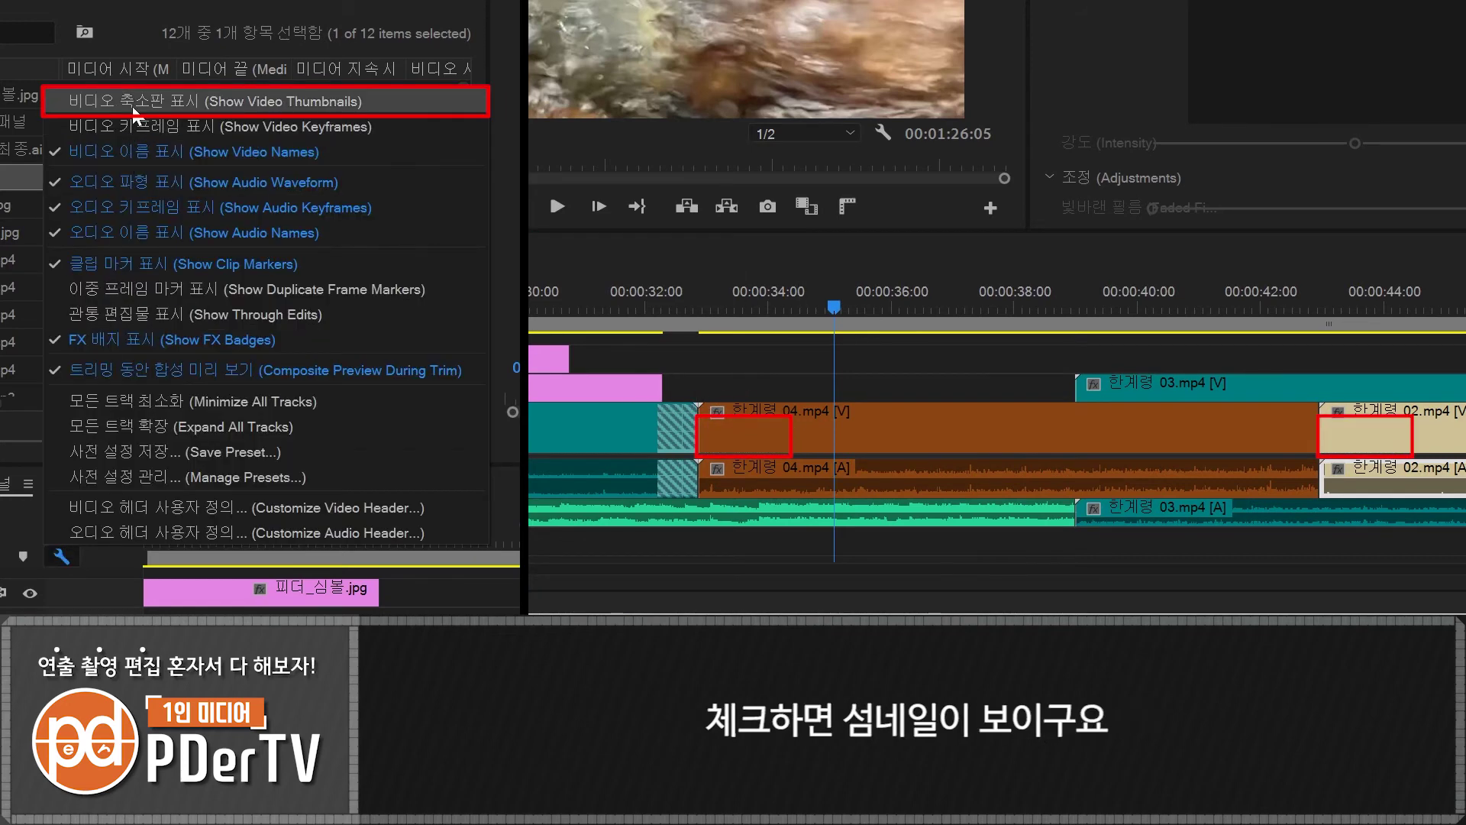
left_click(134, 107)
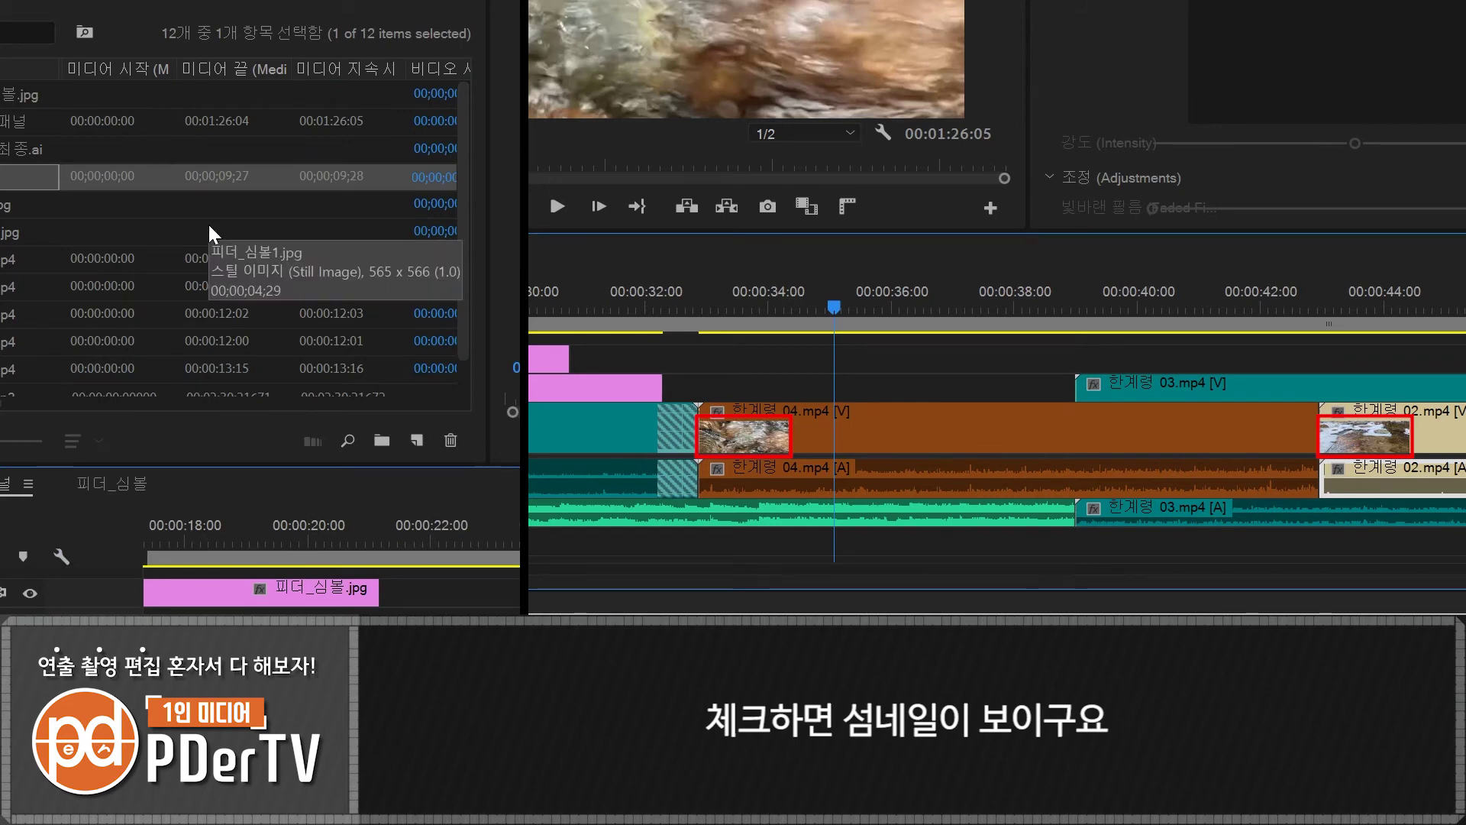
Step: Turn on Show Video Keyframes and add Opacity keyframes to 한계령 04.mp4 on V1 at 00:00:35:02 and 00:00:37:26
left_click(61, 556)
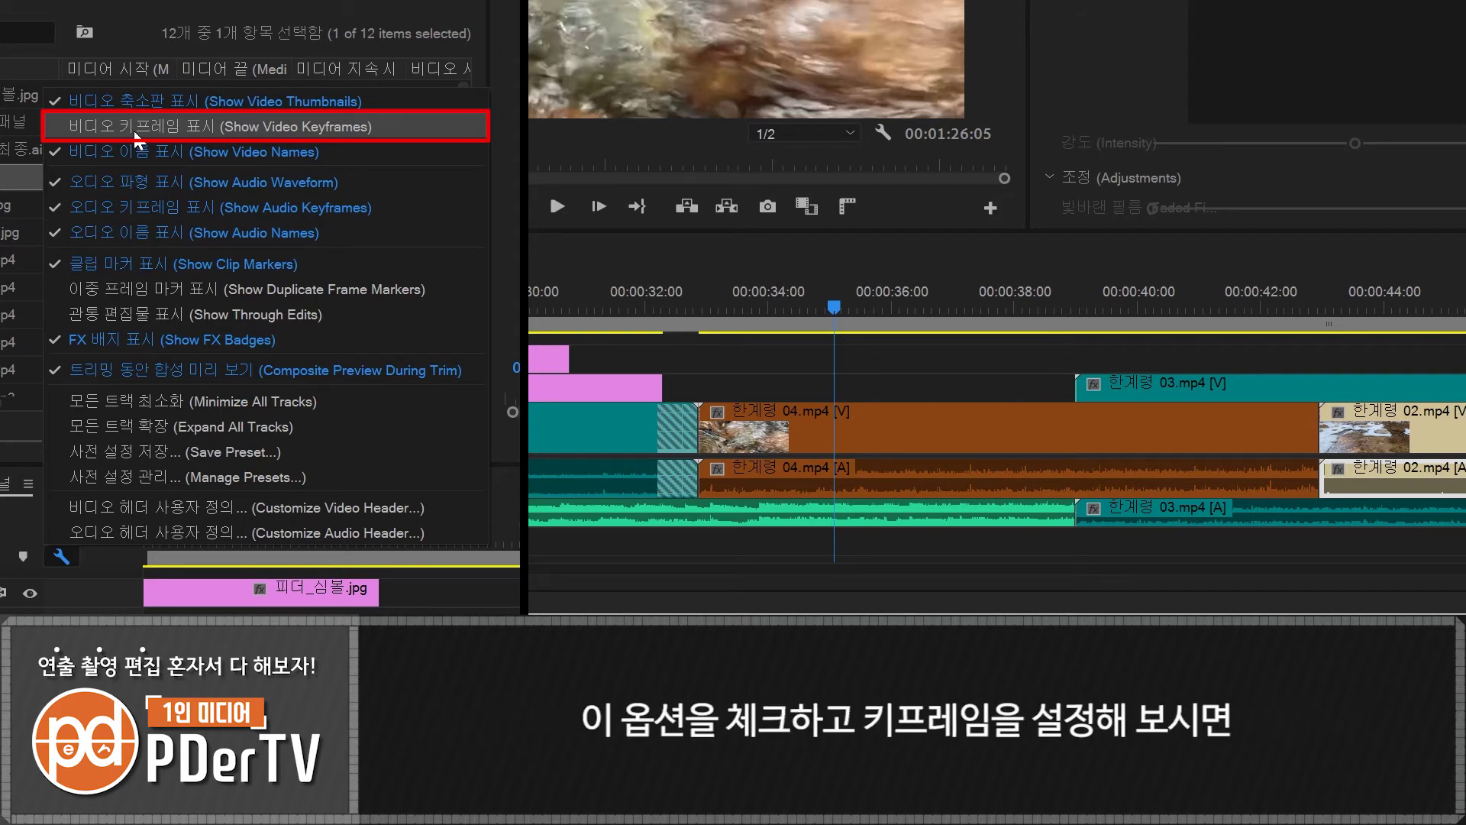
left_click(137, 138)
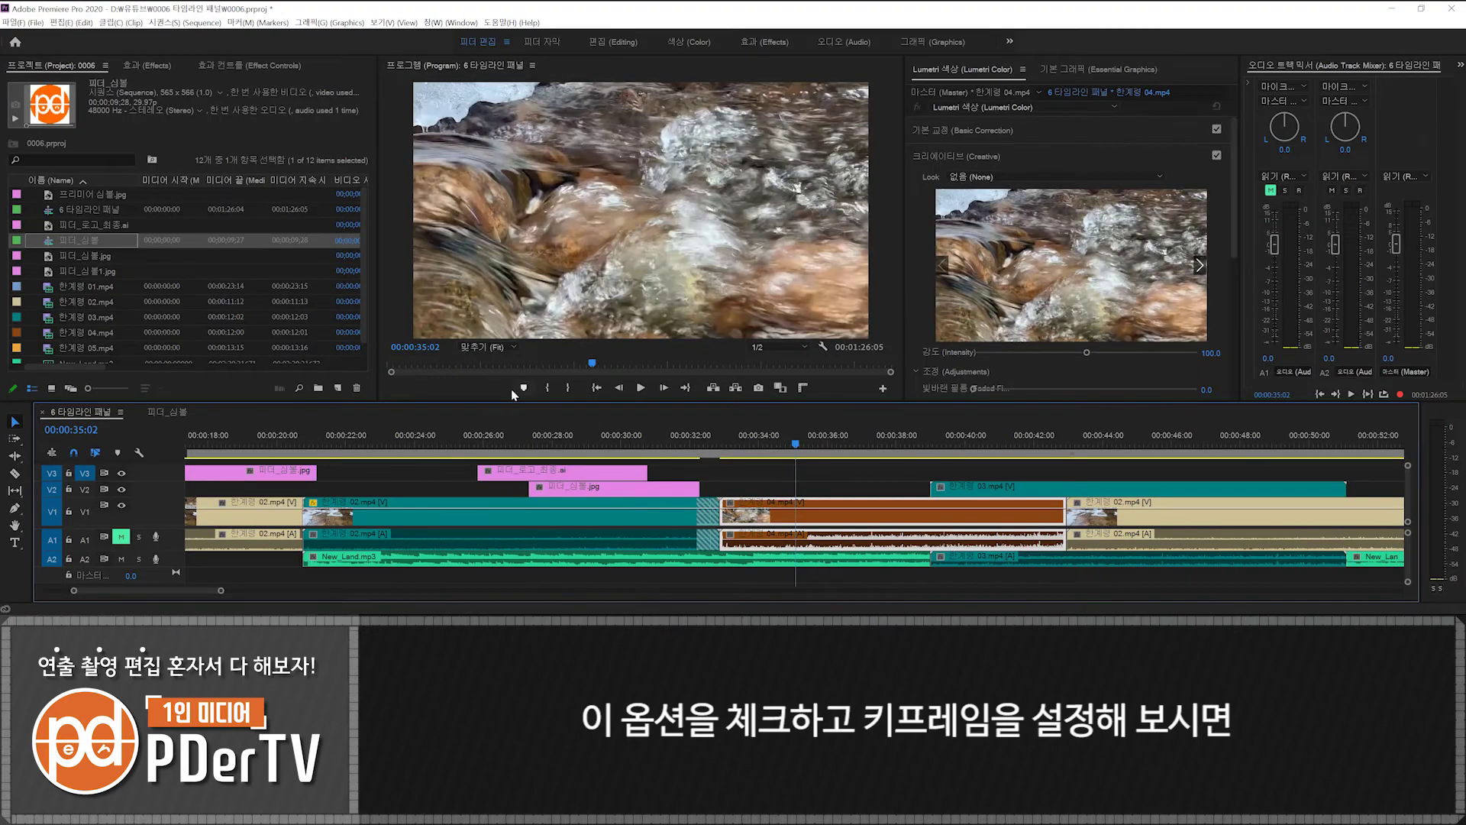
left_click(228, 66)
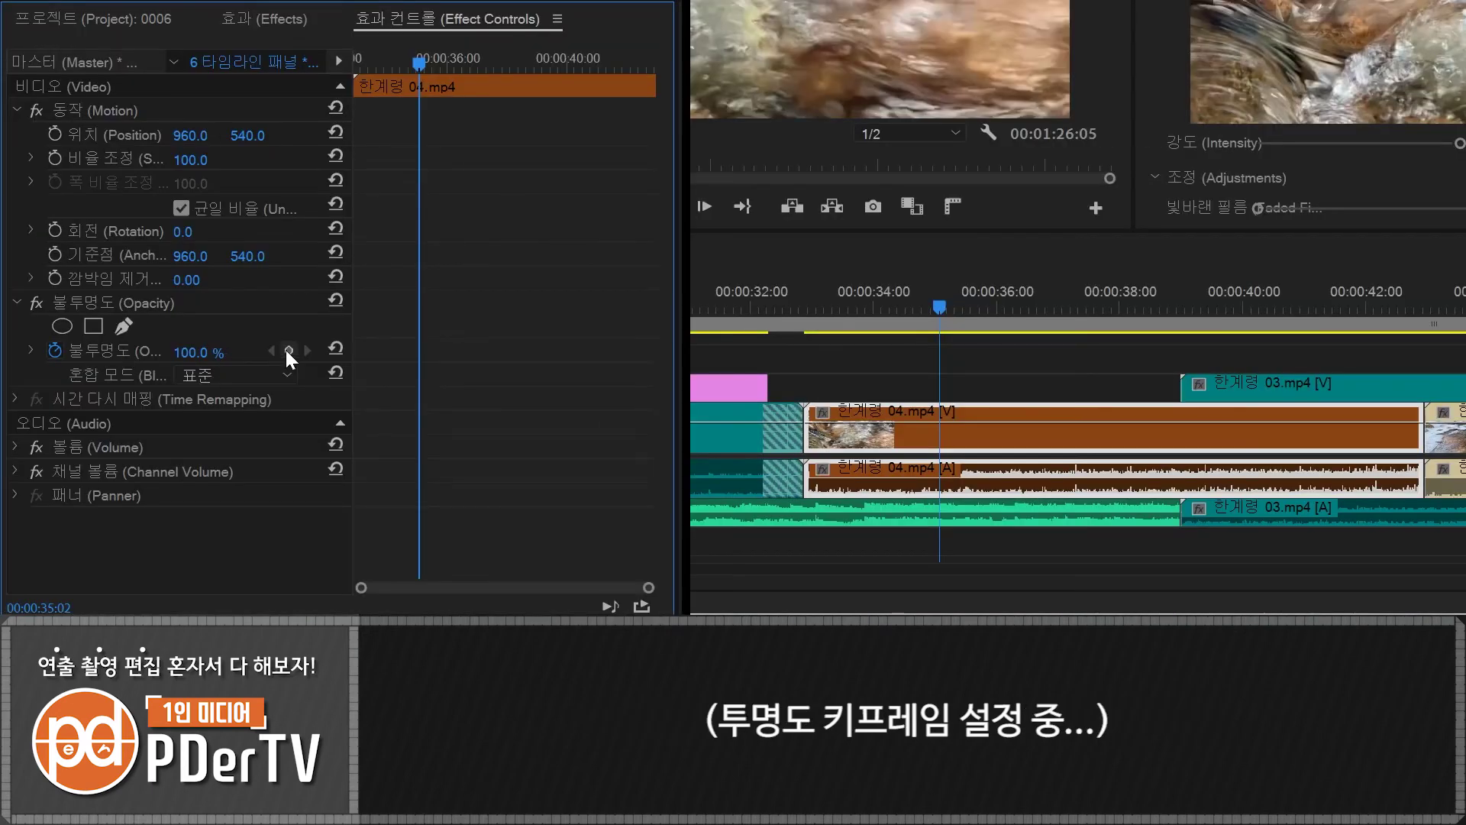
left_click(160, 251)
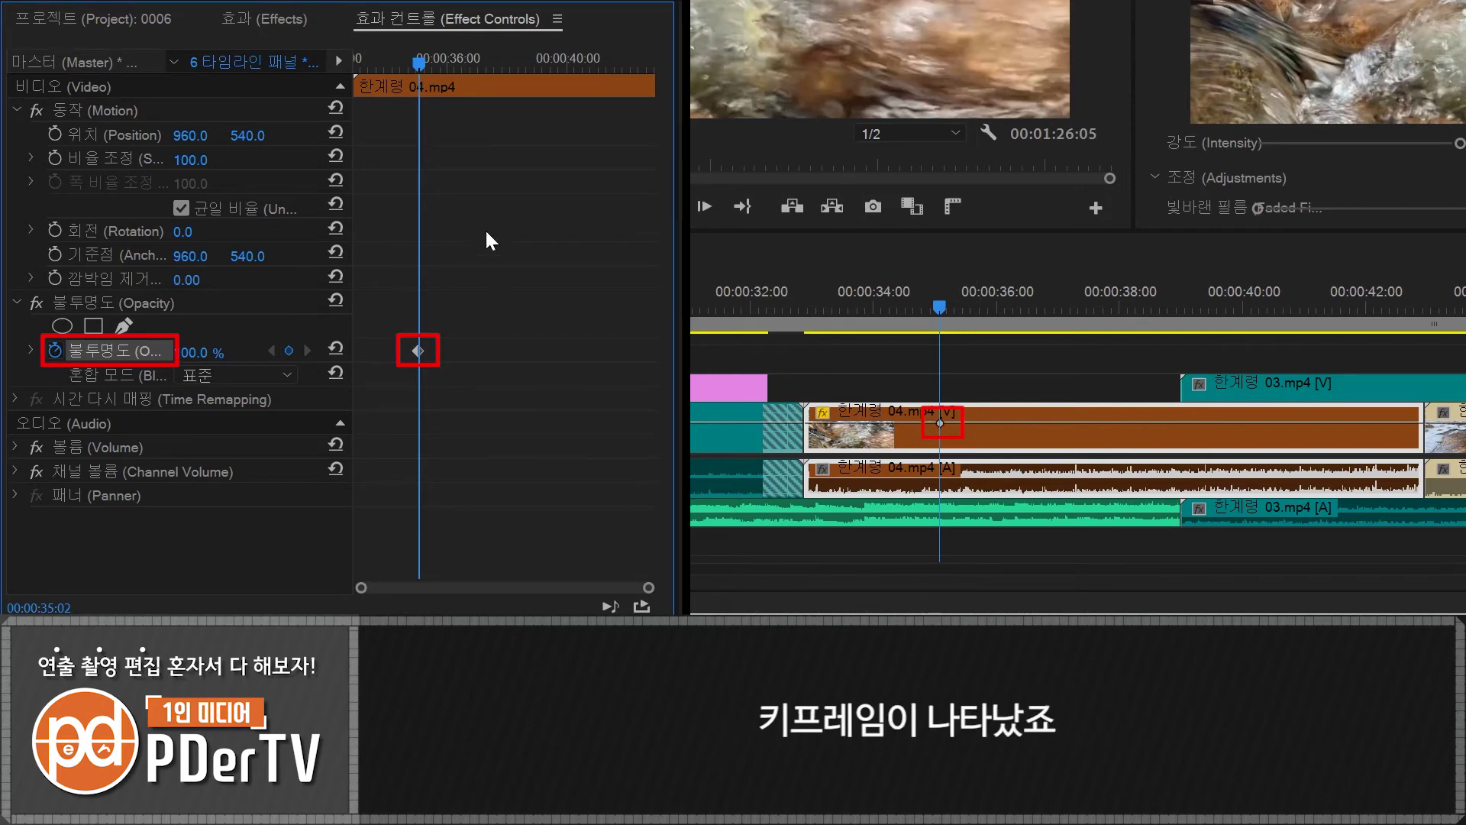
left_click_drag(449, 58, 506, 66)
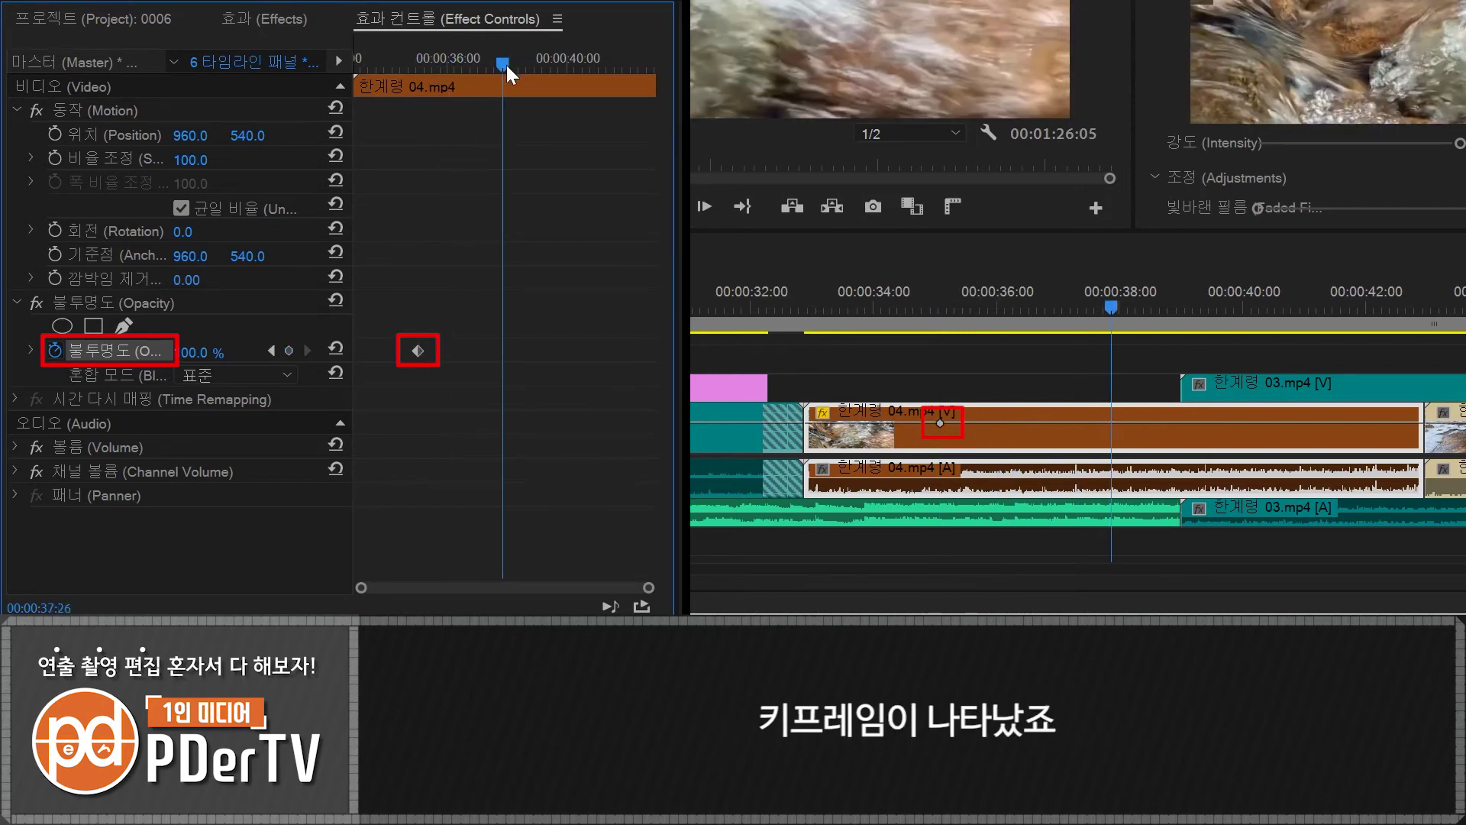
left_click(289, 350)
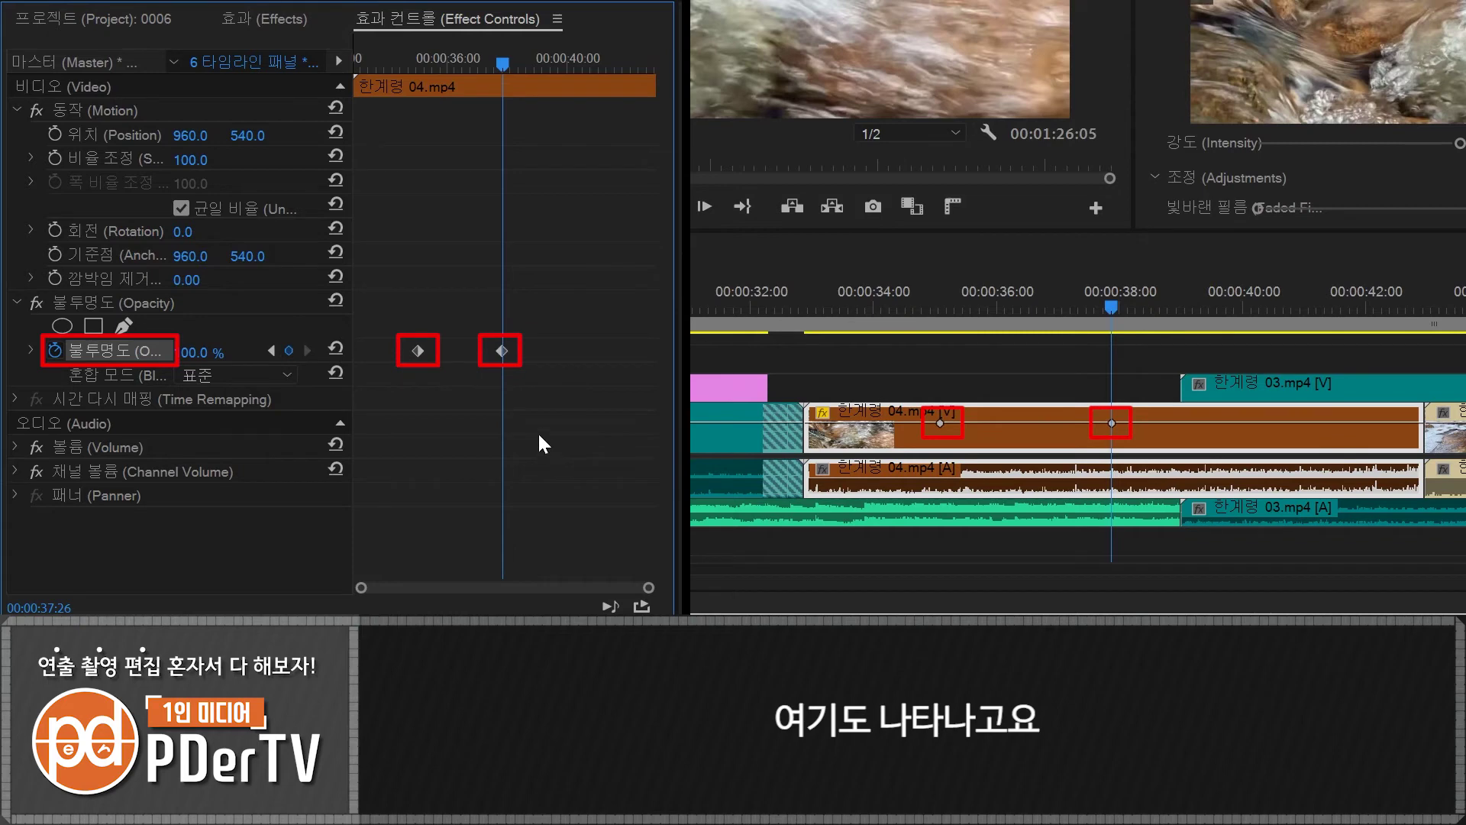
Step: Add a Position keyframe to 한계령 04.mp4 at 00:00:36:13 and set the clip to show its Motion Position keyframes in the timeline
left_click(1023, 304)
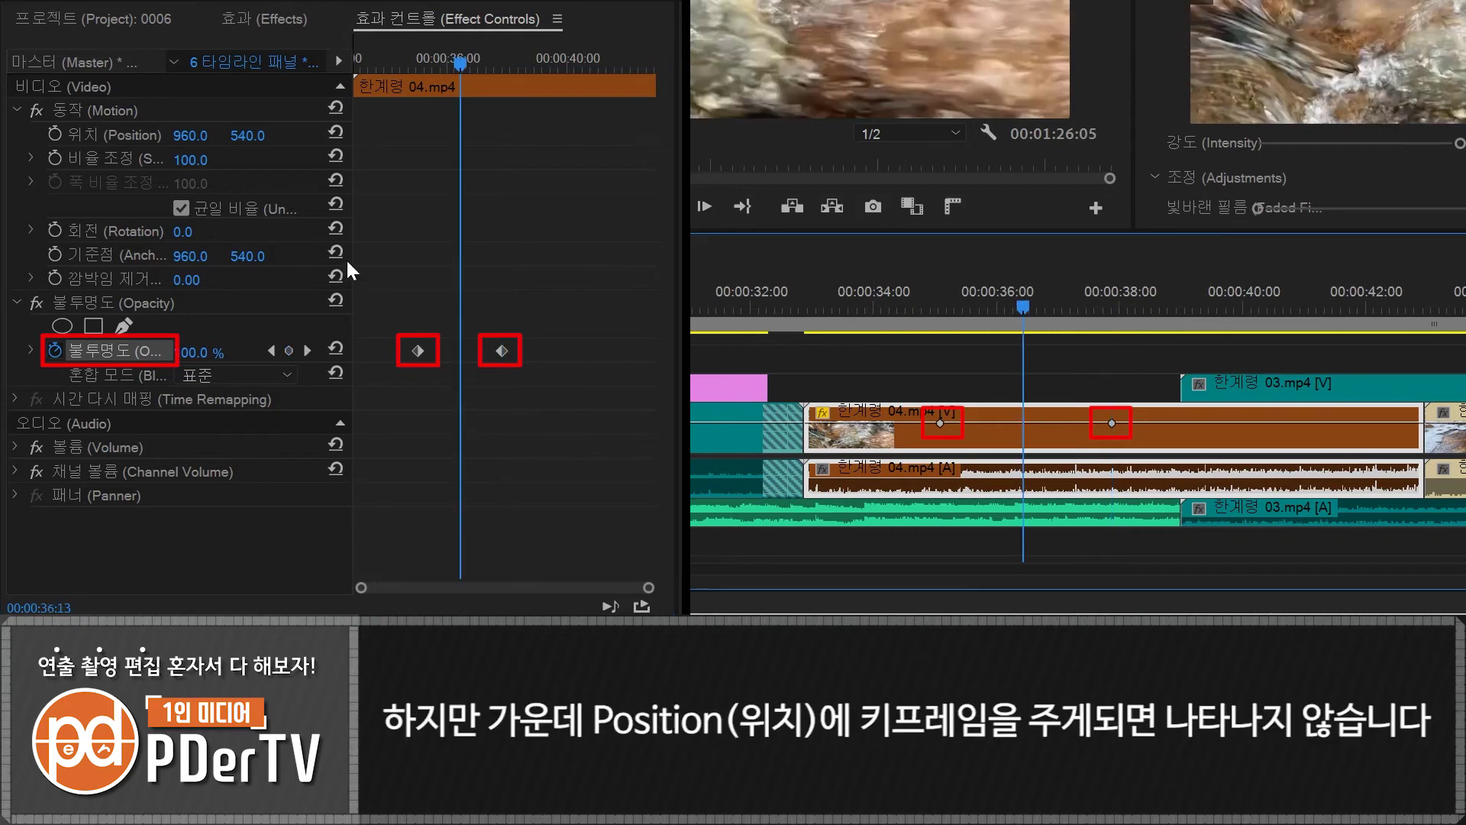
left_click(56, 132)
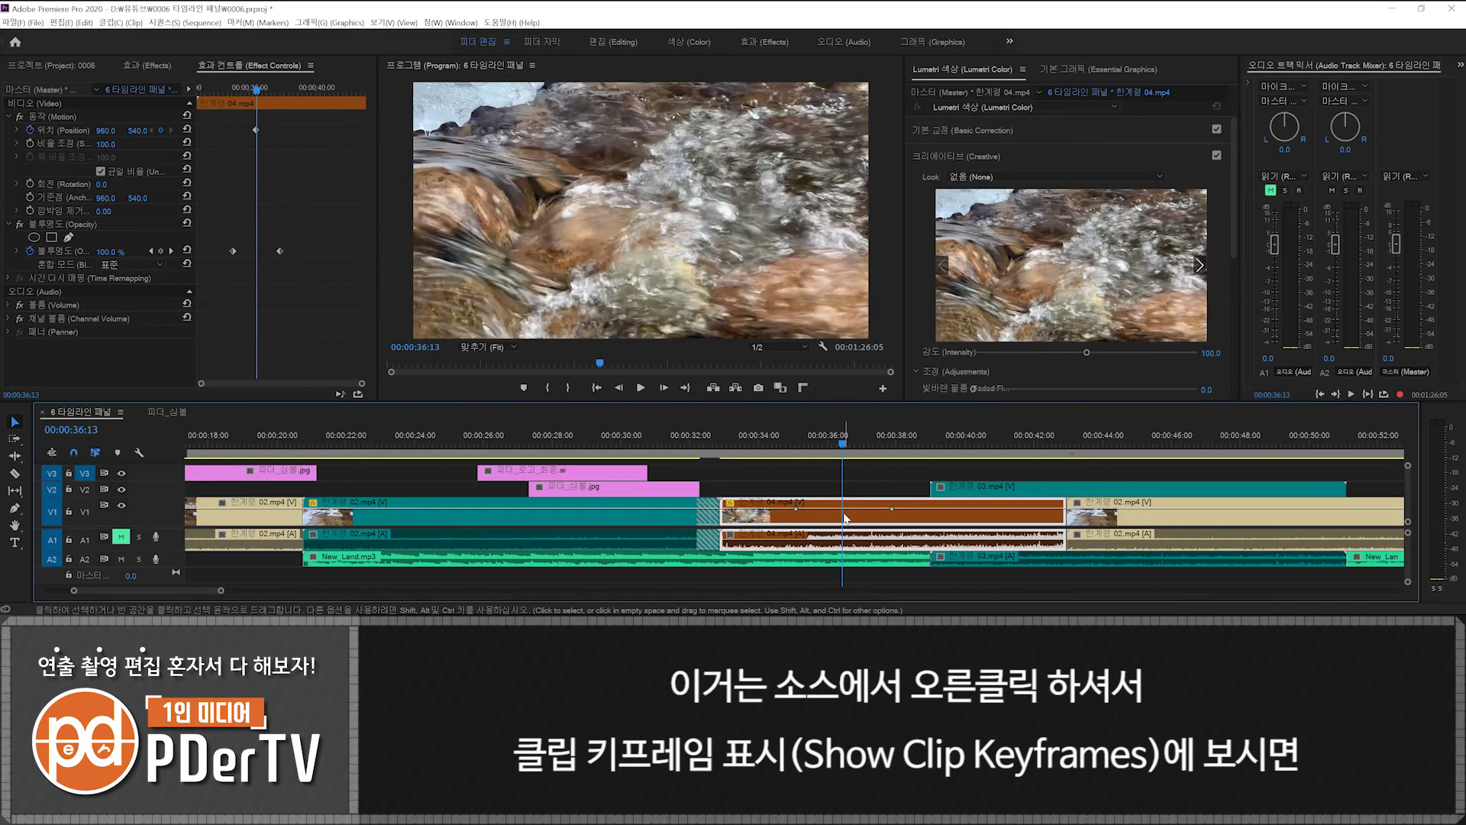
right_click(845, 519)
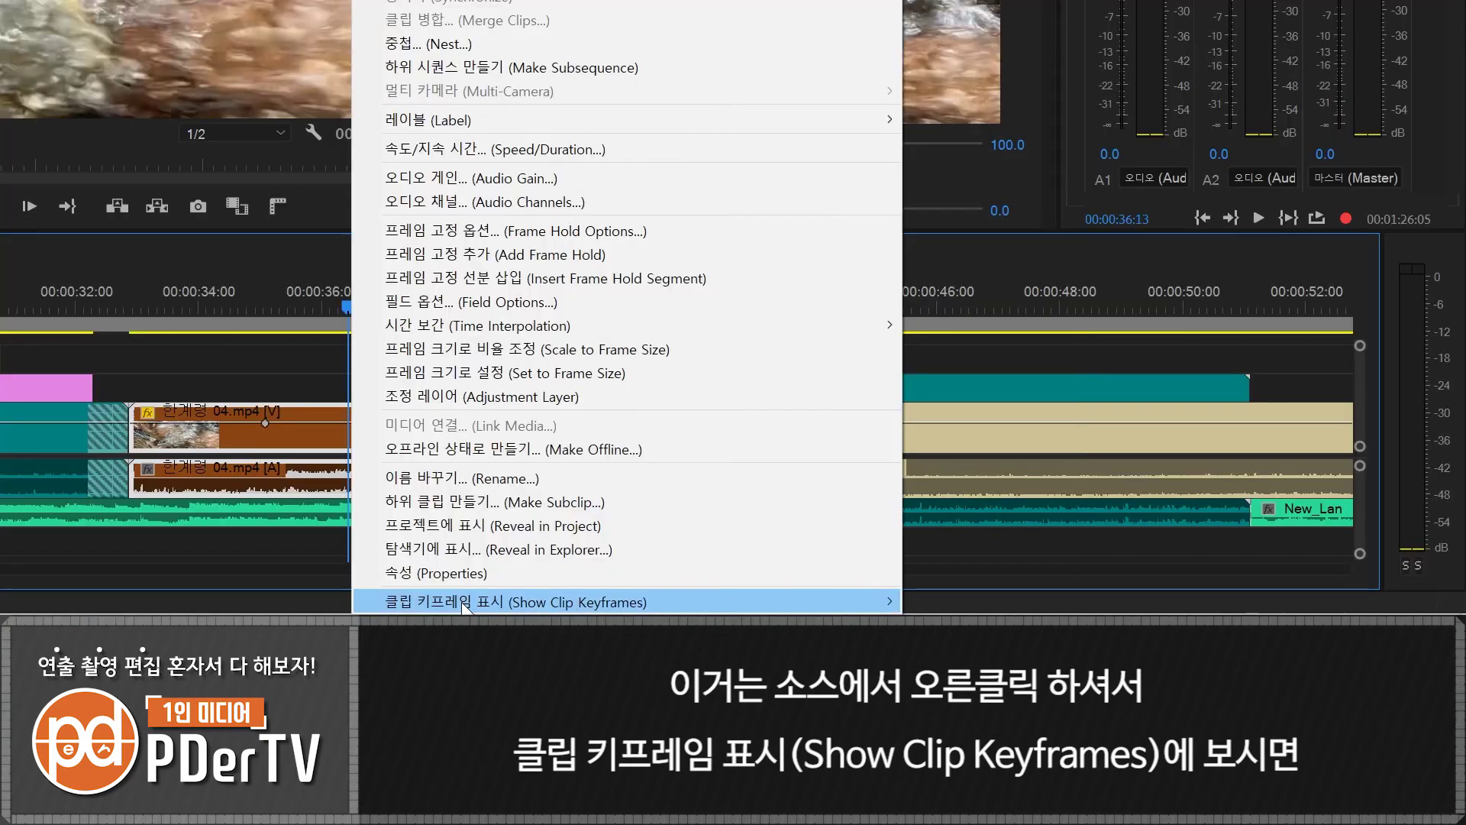
mouse_move(916, 610)
mouse_move(969, 581)
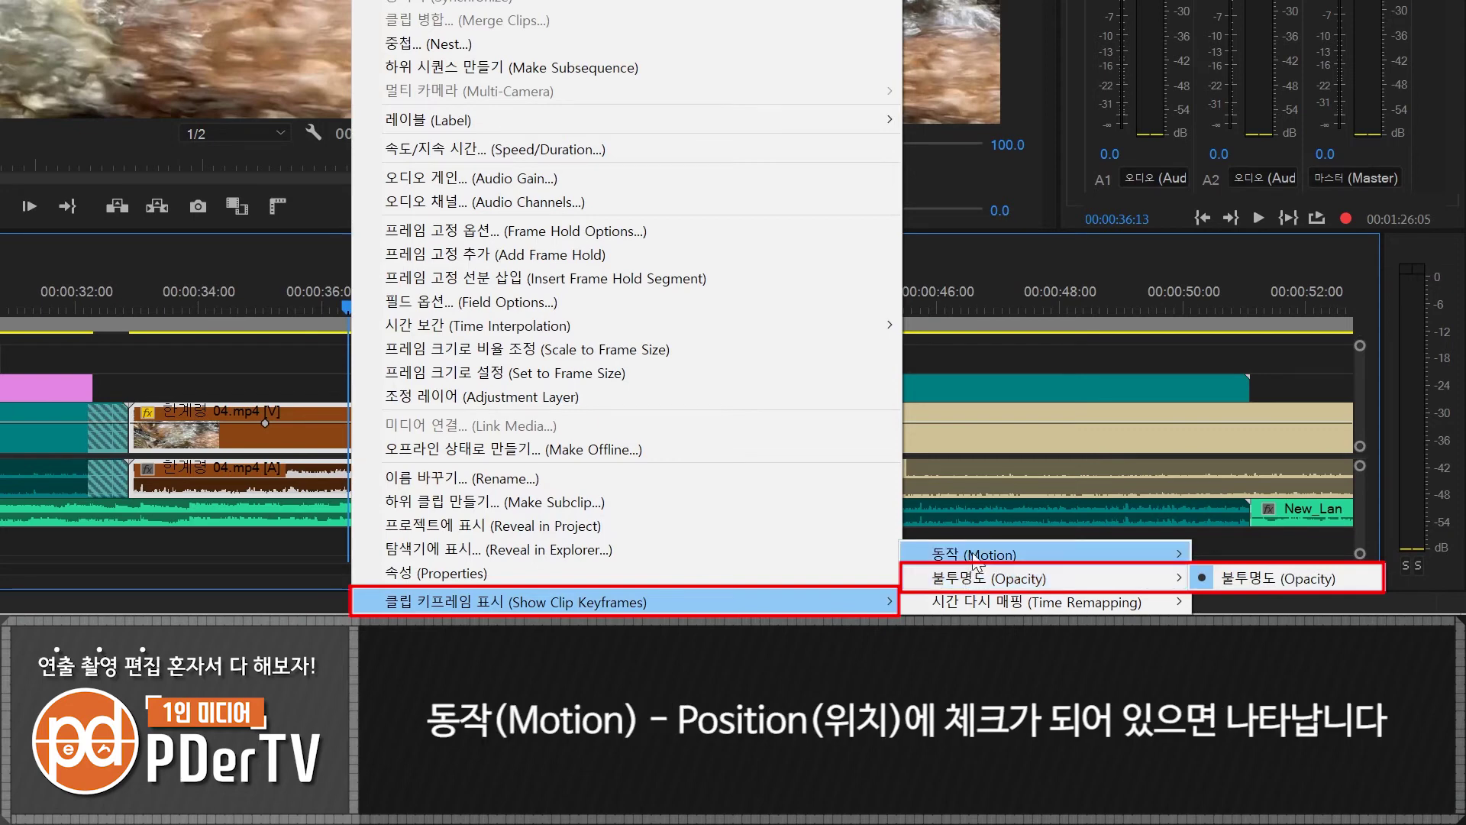
mouse_move(1130, 554)
left_click(1277, 440)
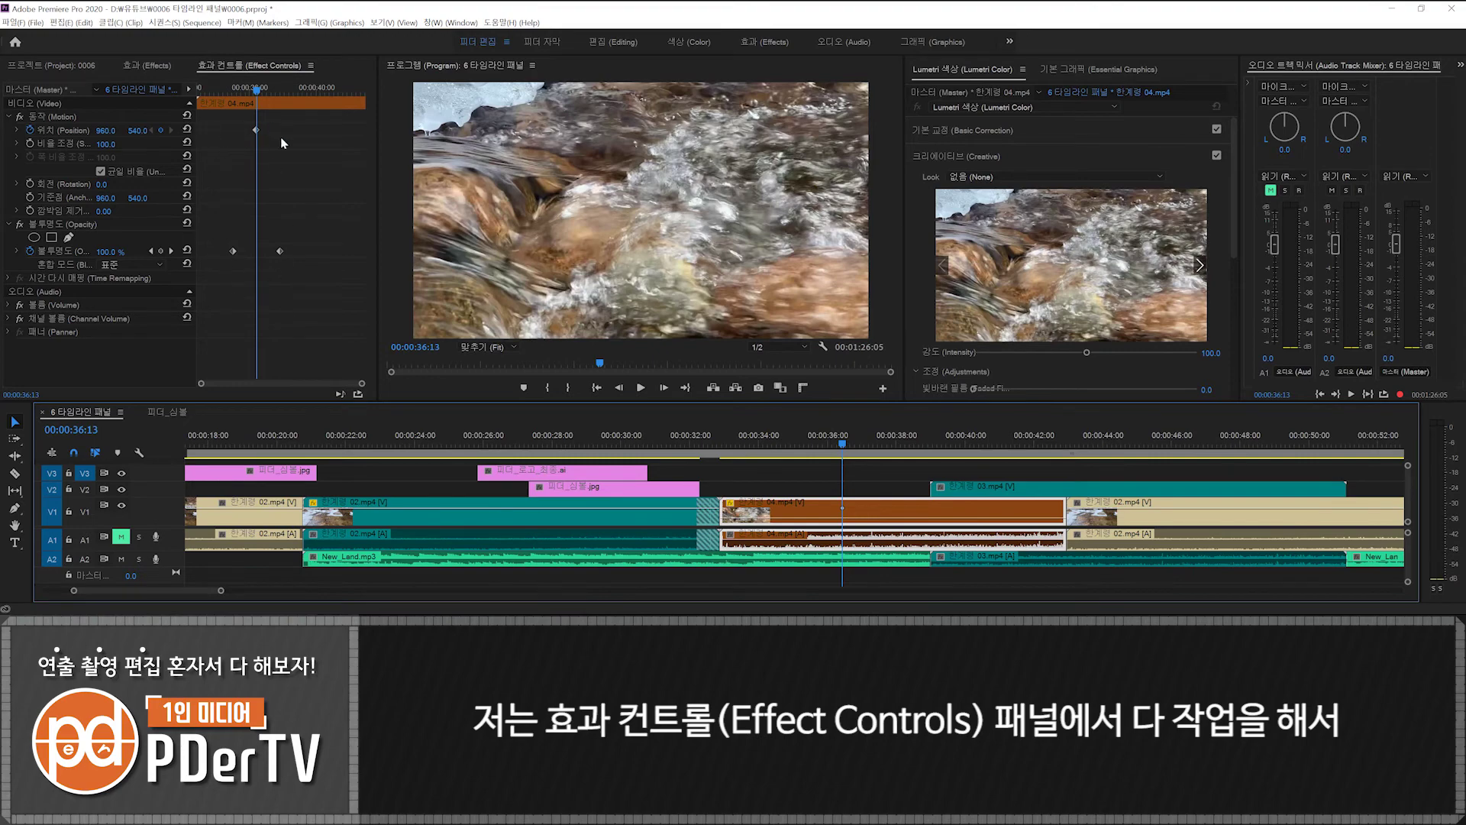
Step: Turn off Show Video Keyframes for the timeline
left_click(139, 452)
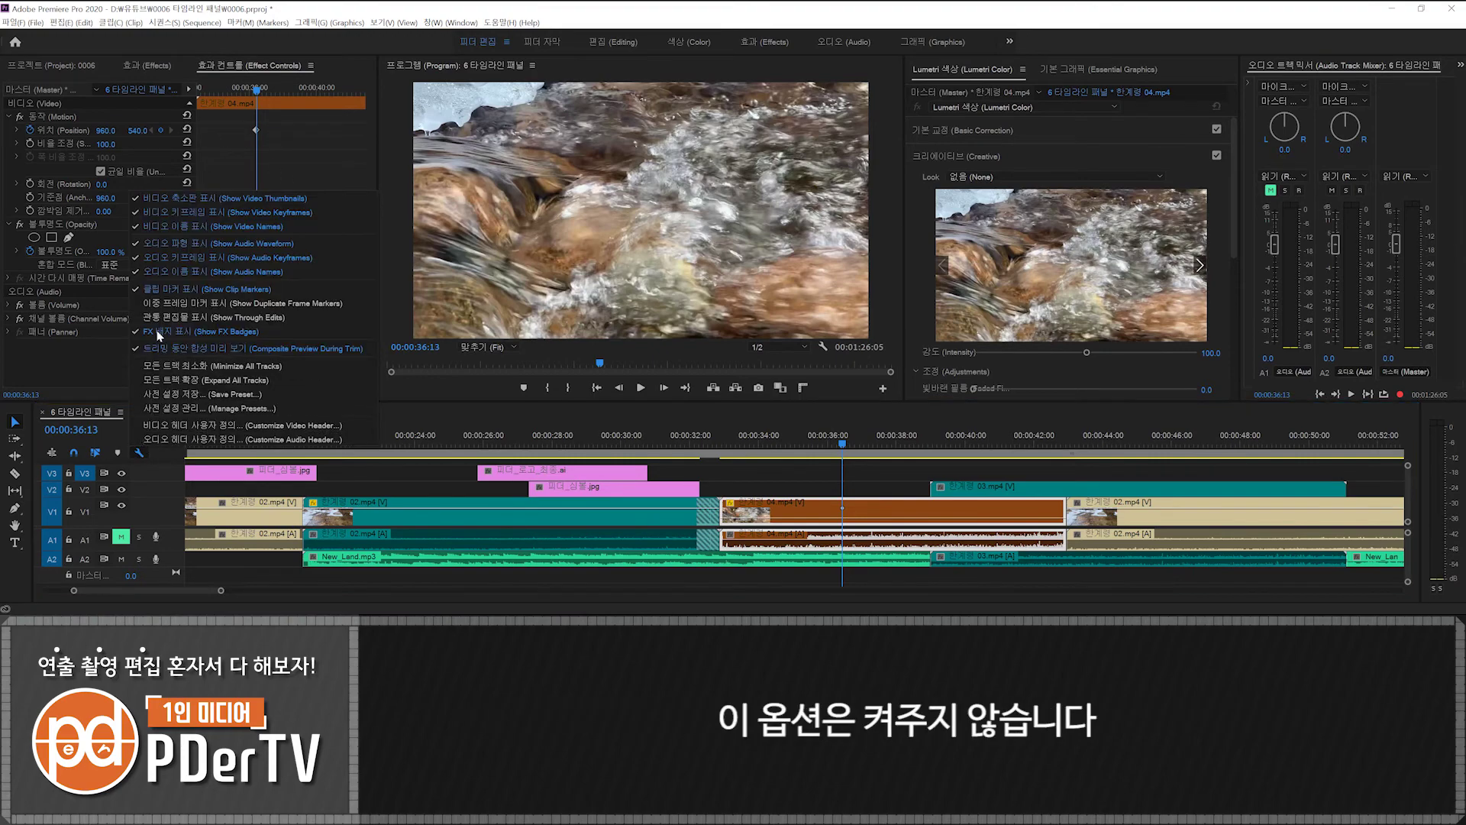
left_click(180, 213)
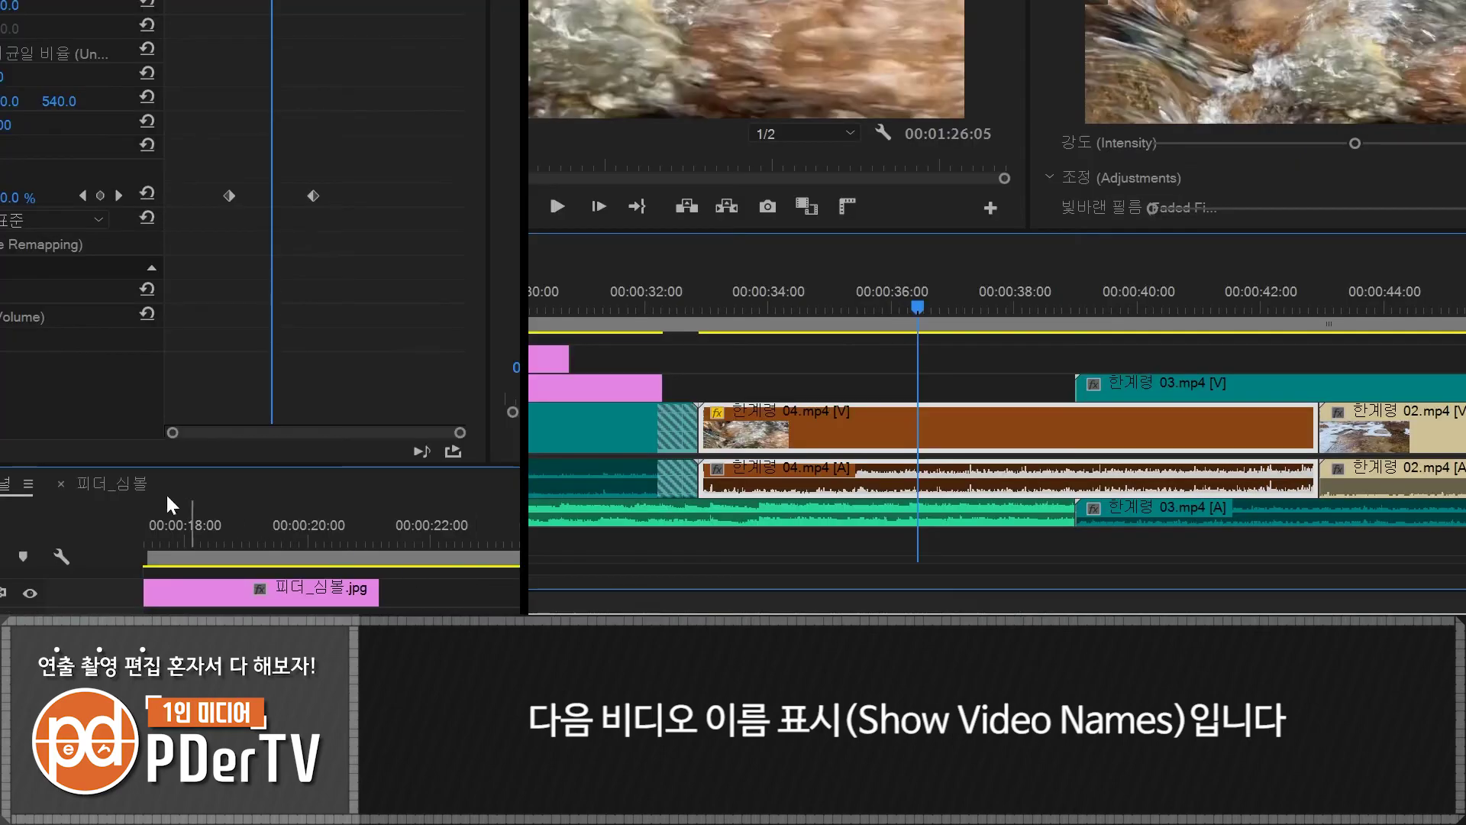
Step: Hide the names on the timeline's video clips, and show them again
left_click(139, 452)
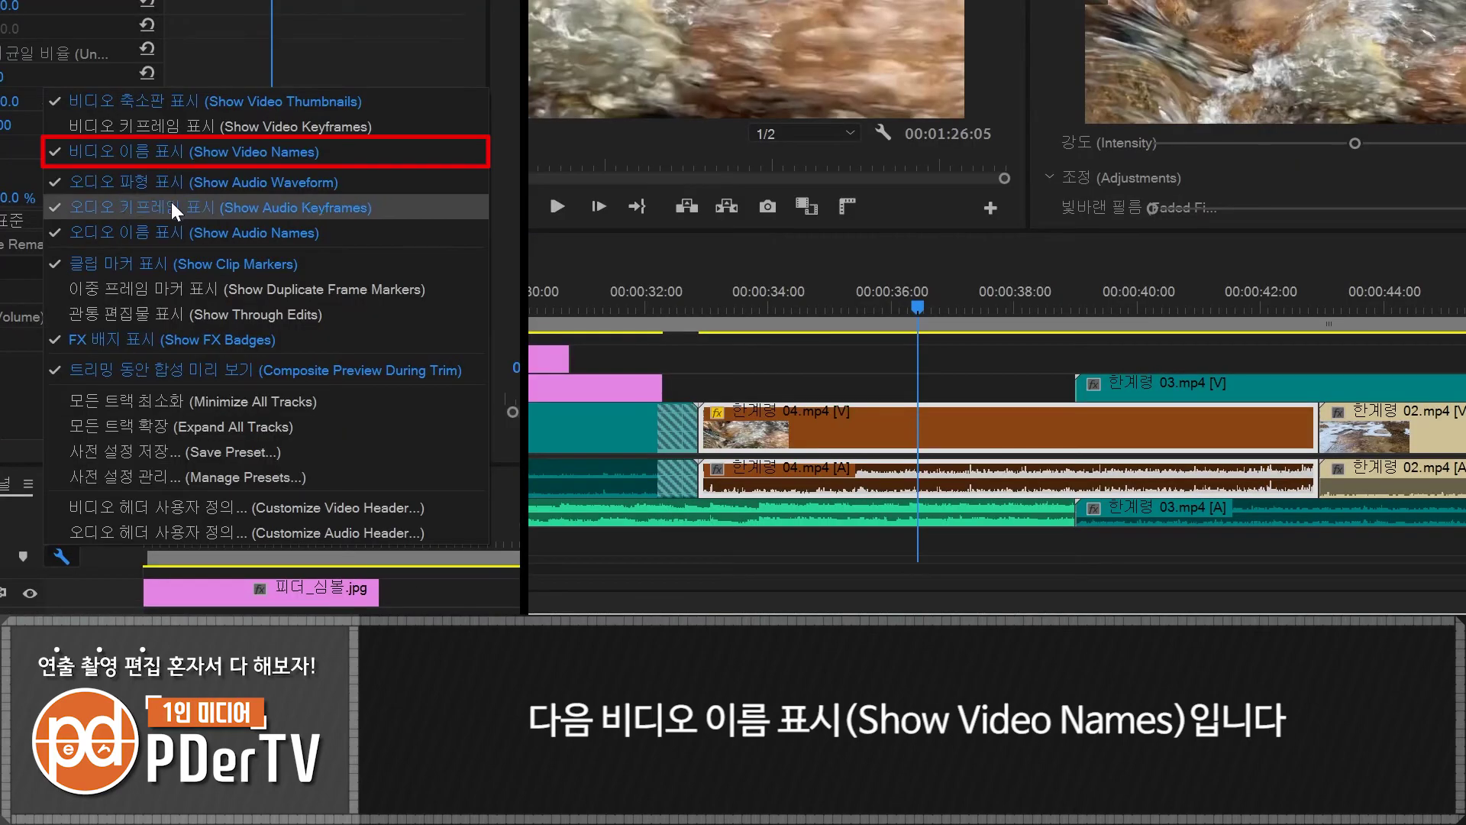
left_click(148, 158)
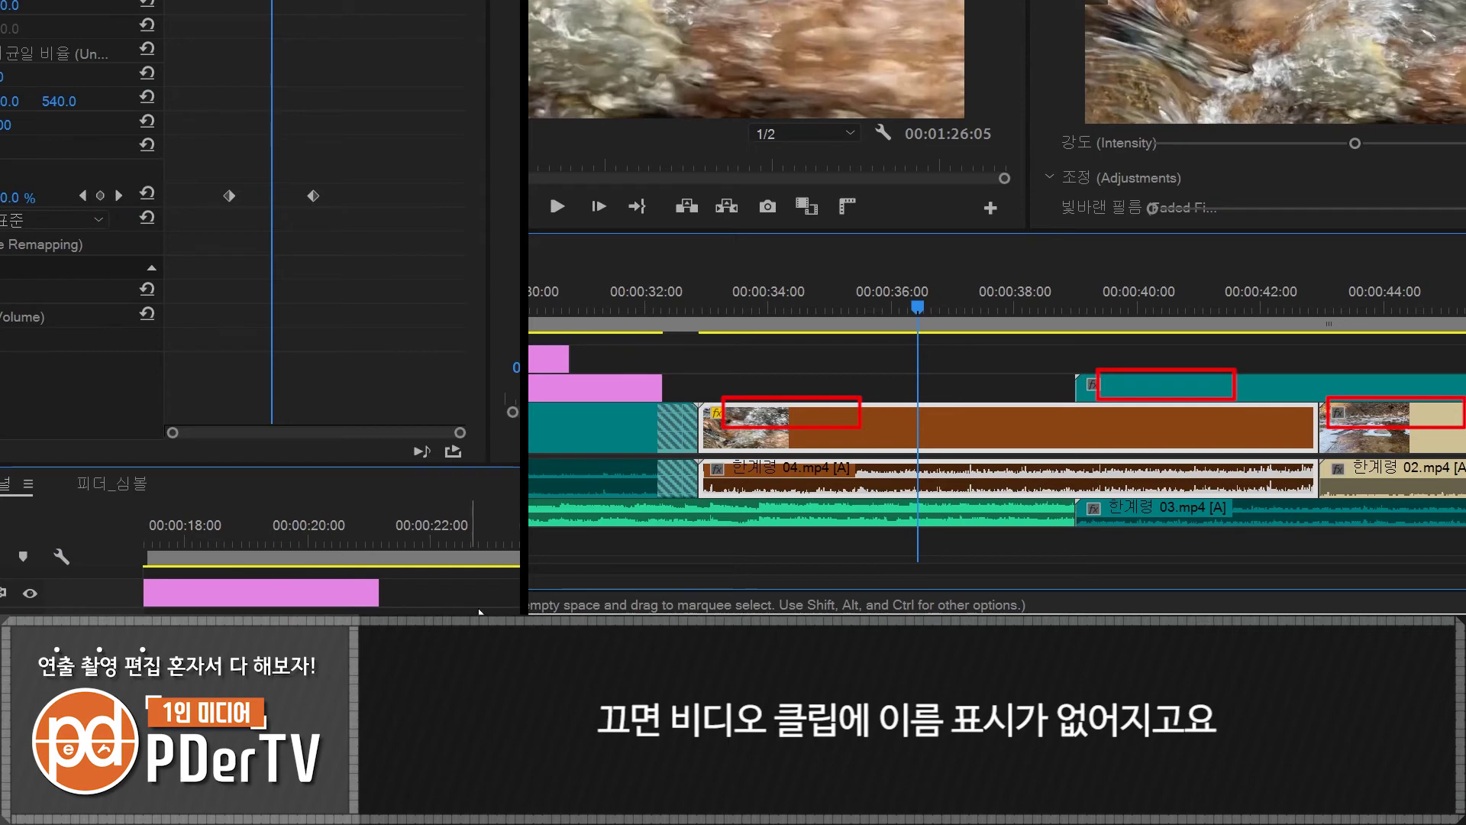
left_click(62, 556)
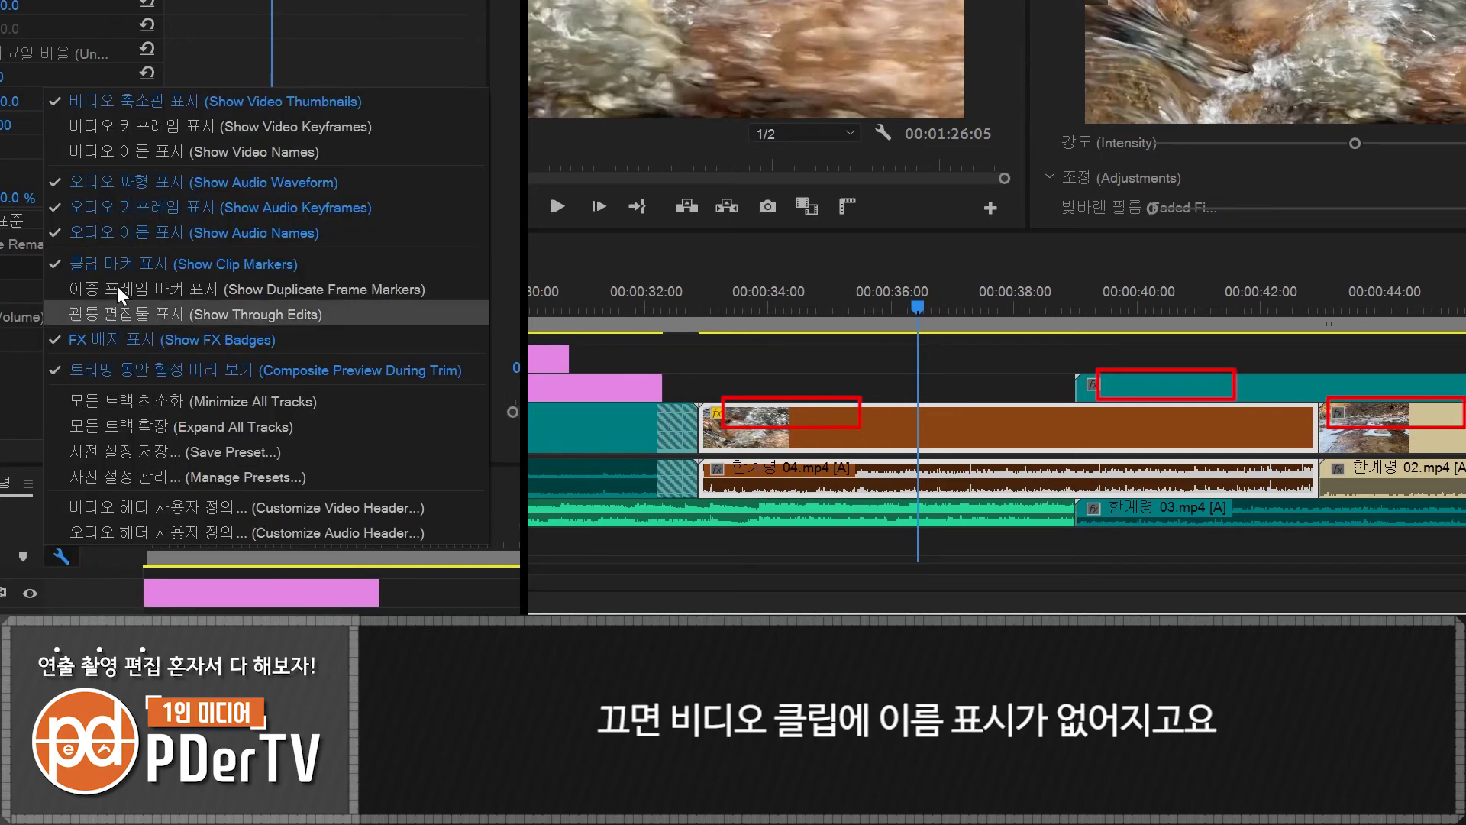
left_click(142, 157)
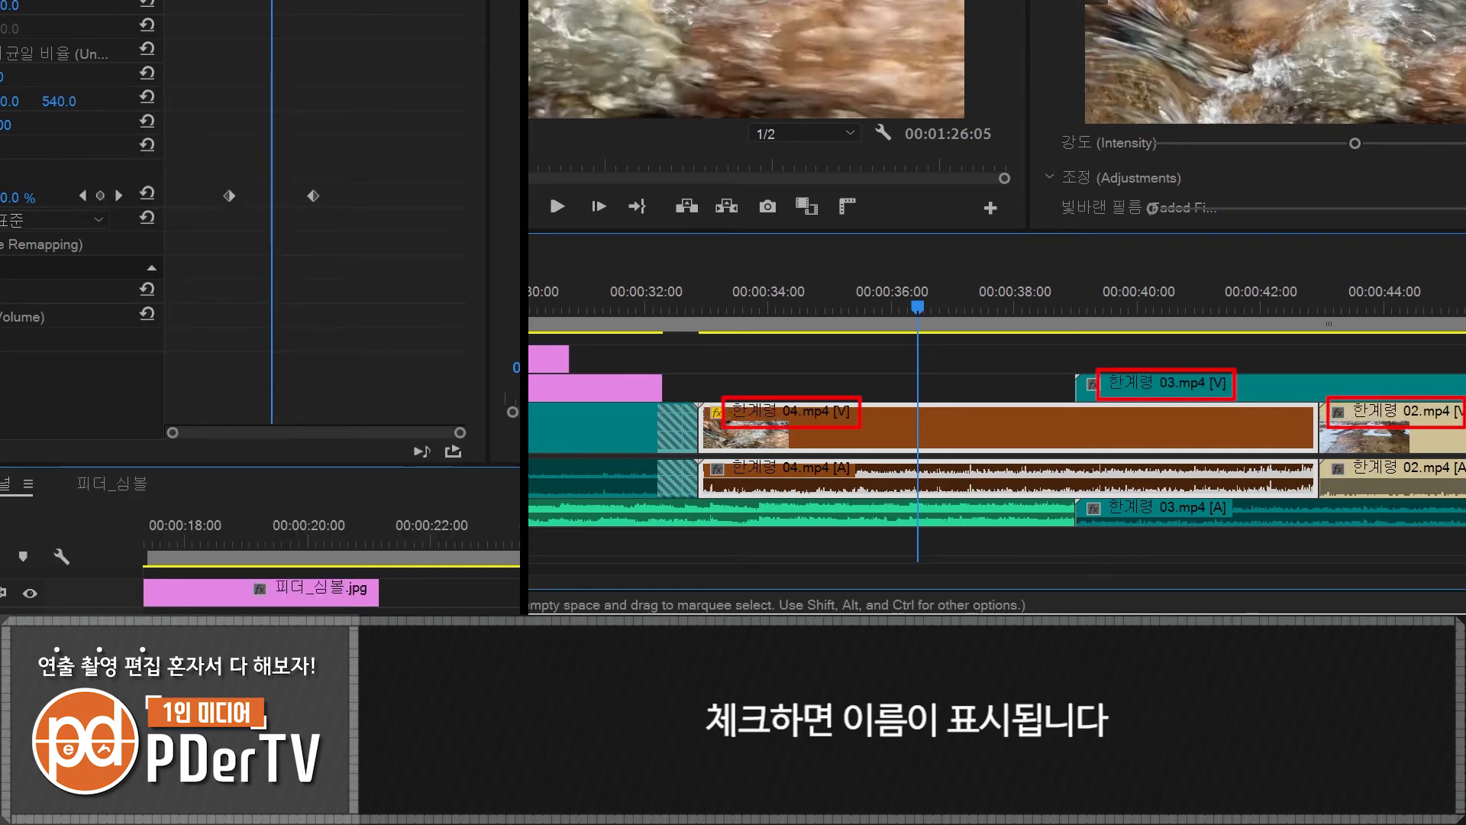
Step: Hide the audio waveforms on the timeline's audio clips, and show them again
left_click(62, 556)
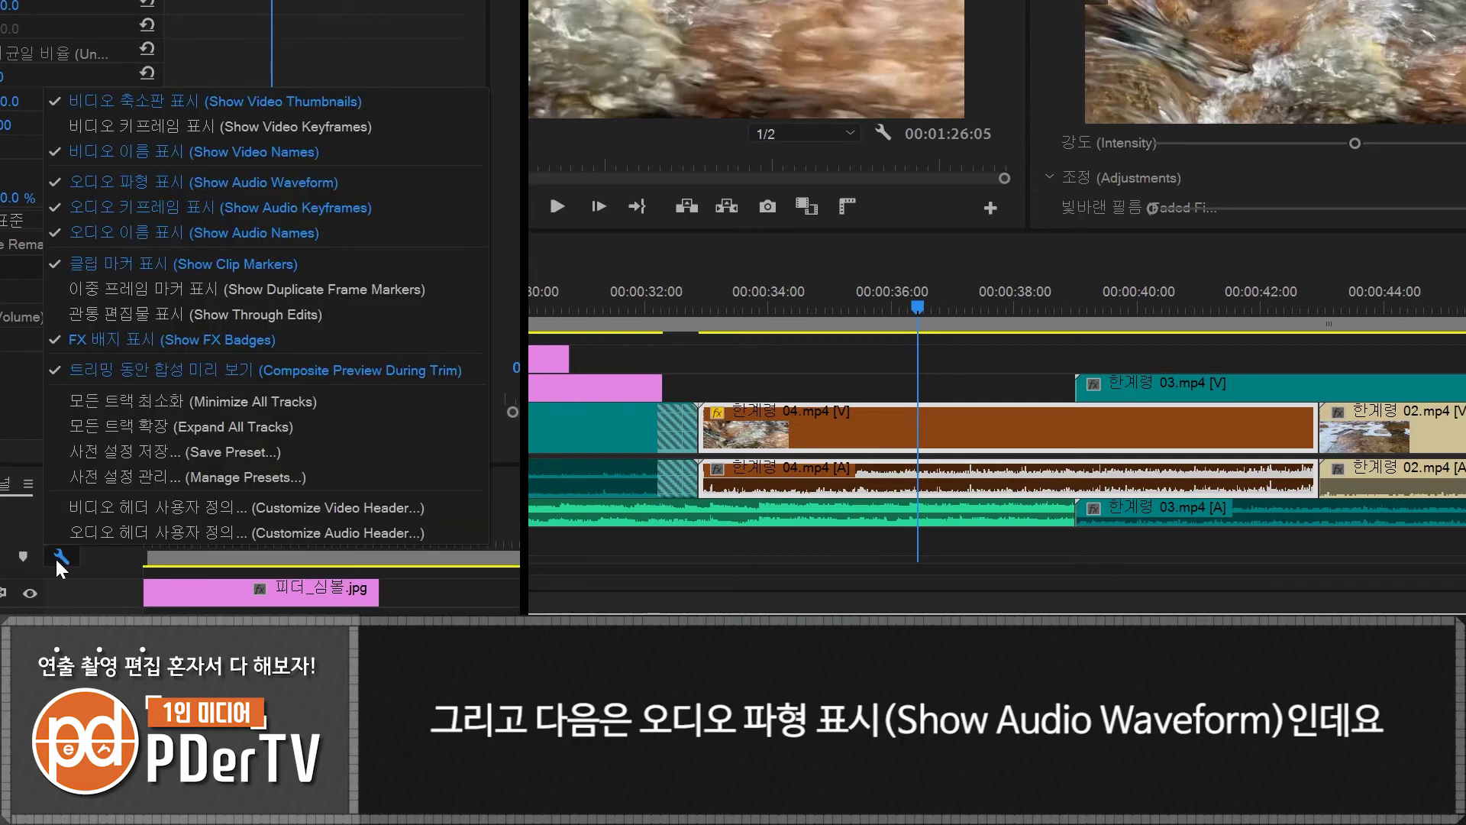
left_click(158, 184)
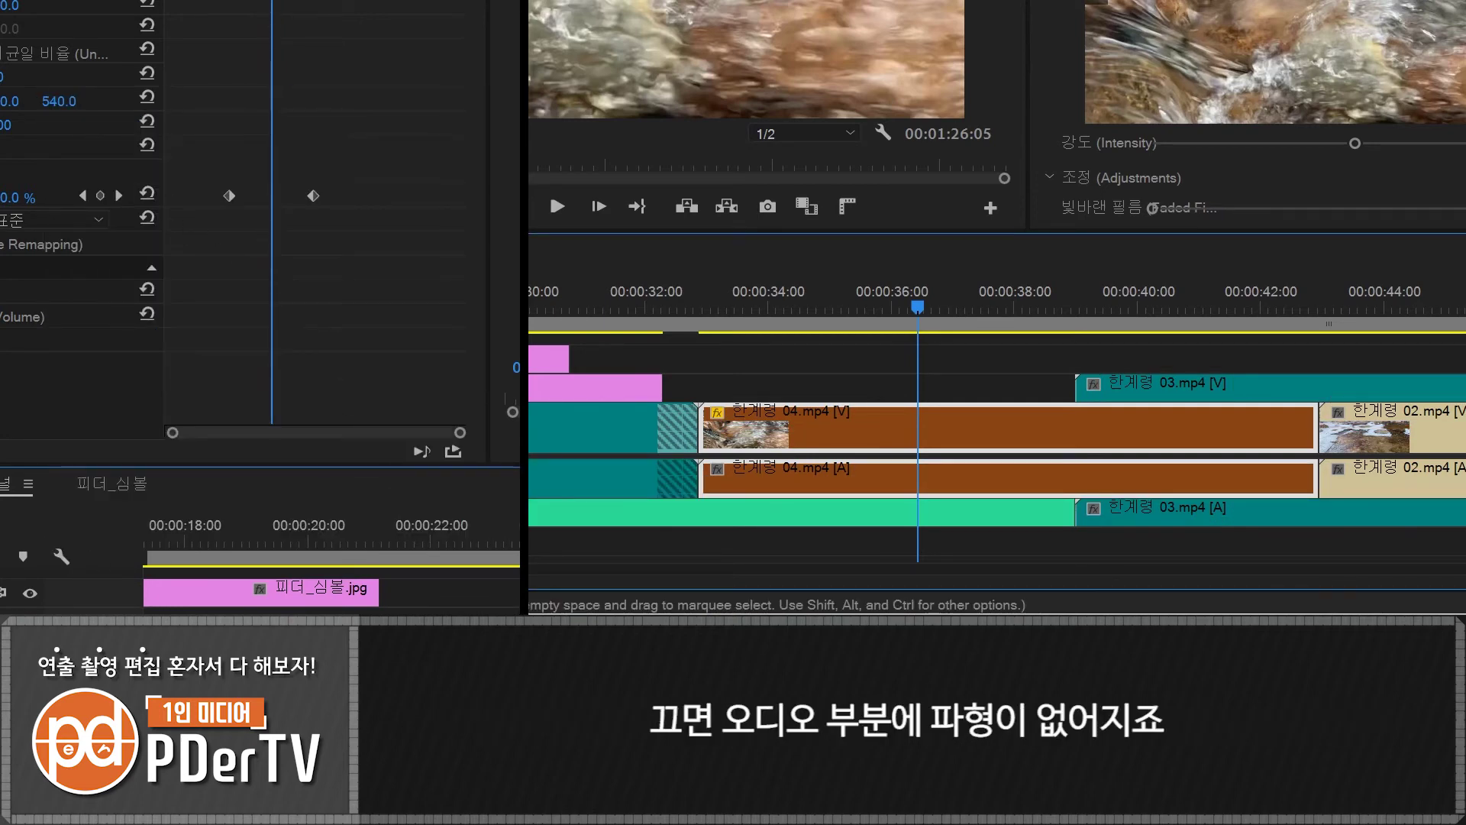
left_click(61, 558)
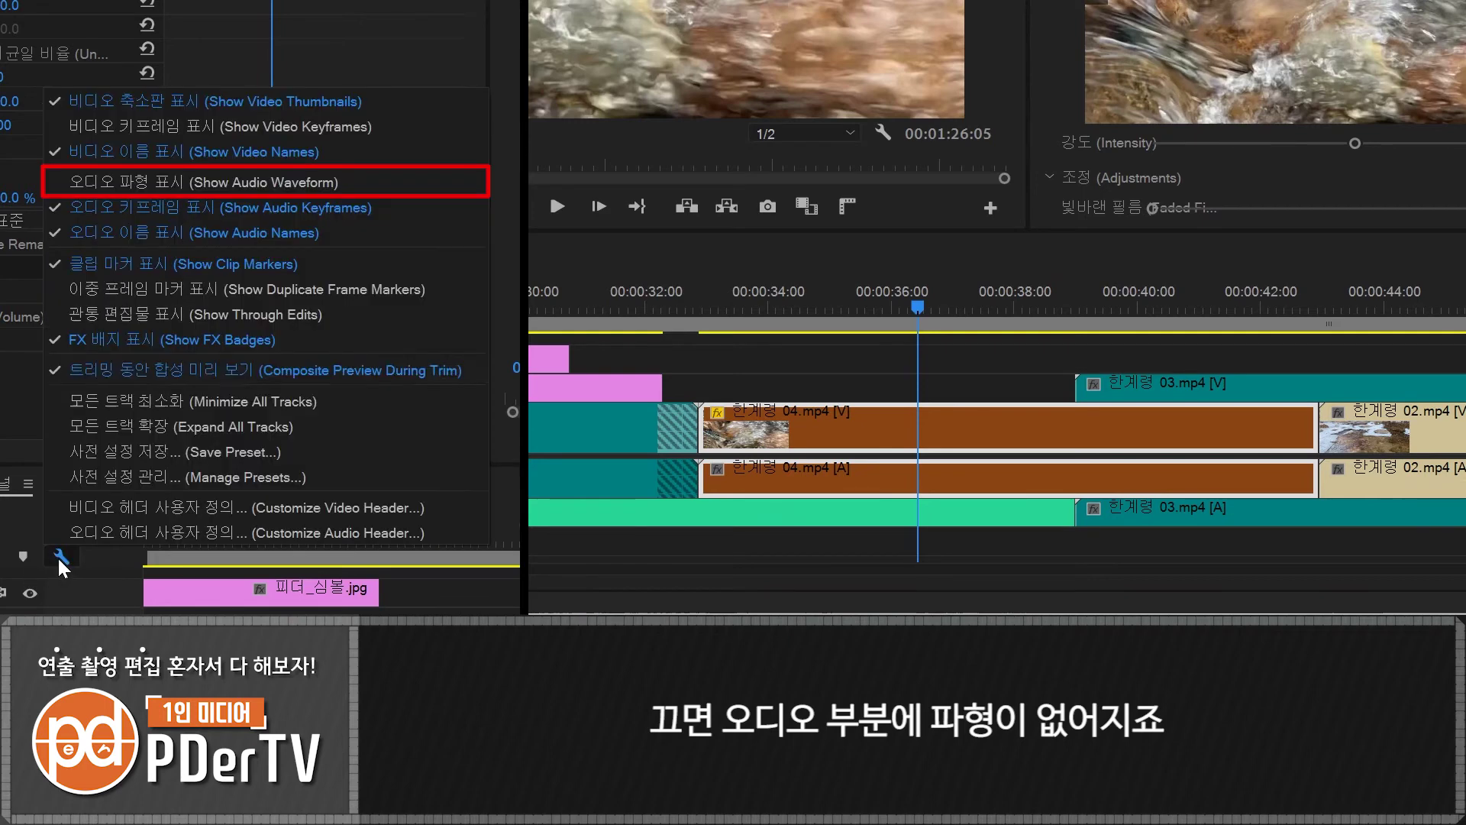
left_click(158, 182)
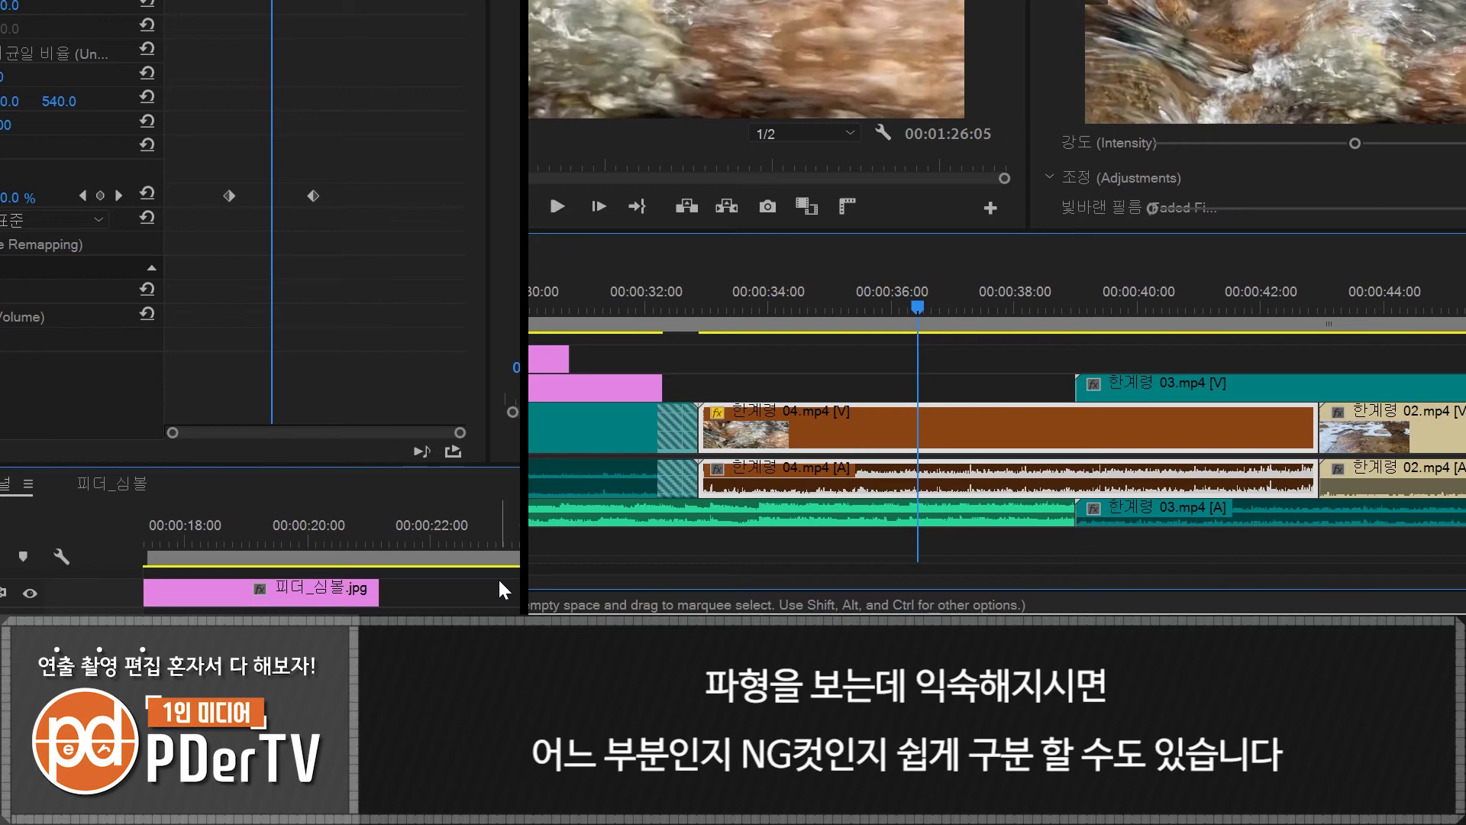
Step: Hide the names on the timeline's audio clips, and show them again
left_click(61, 556)
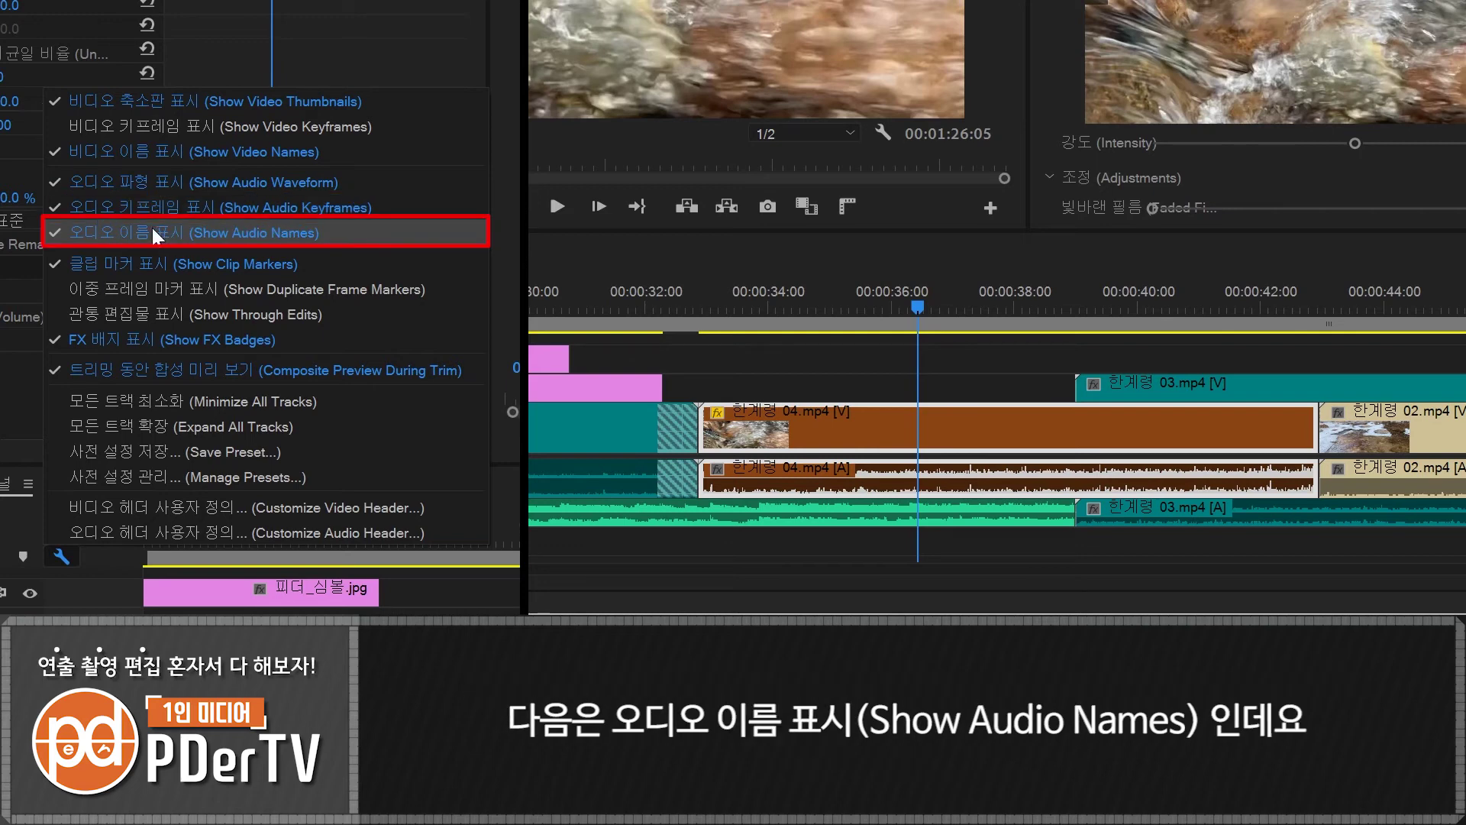
left_click(117, 233)
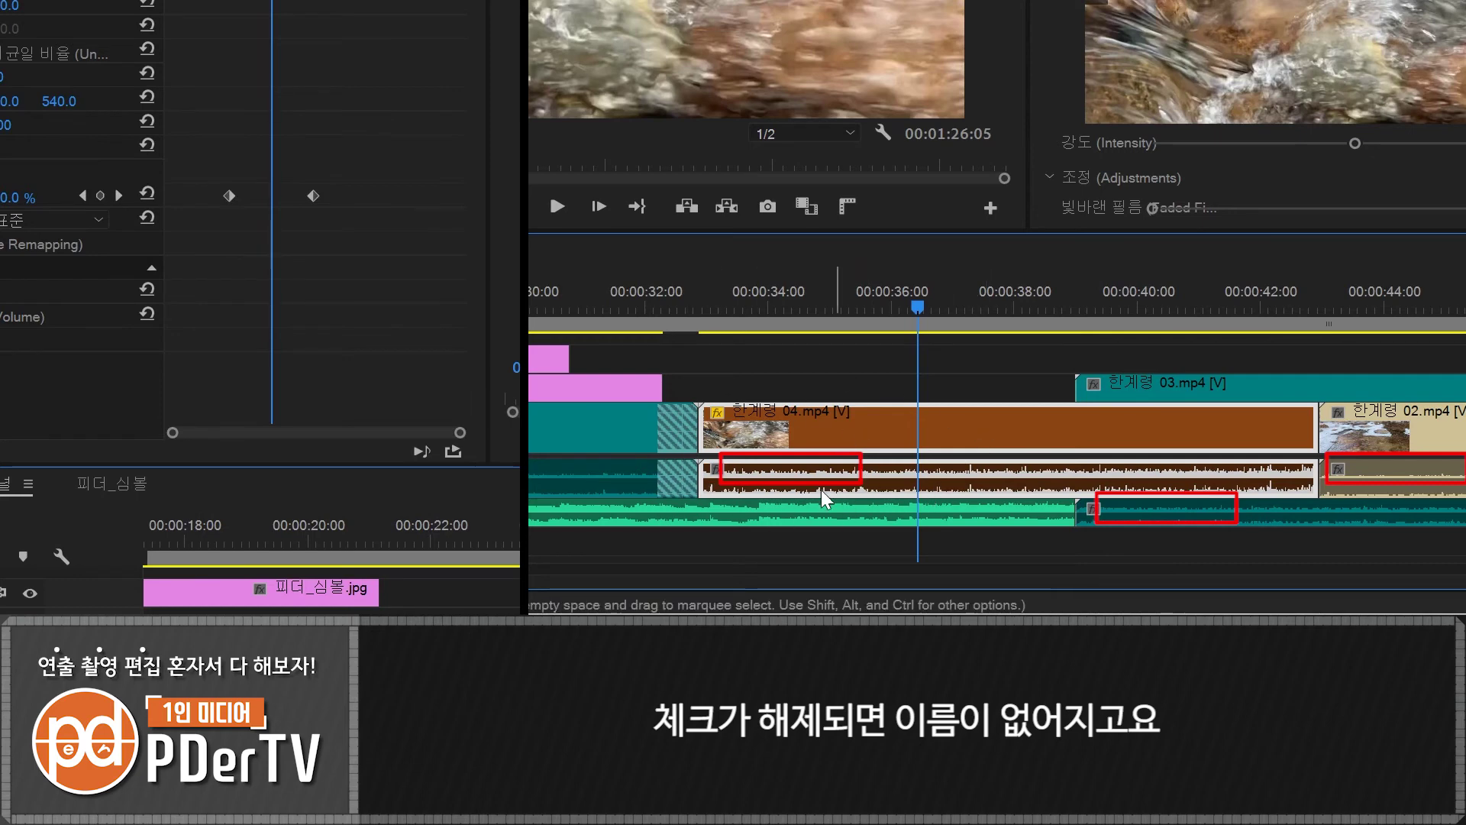
left_click(61, 556)
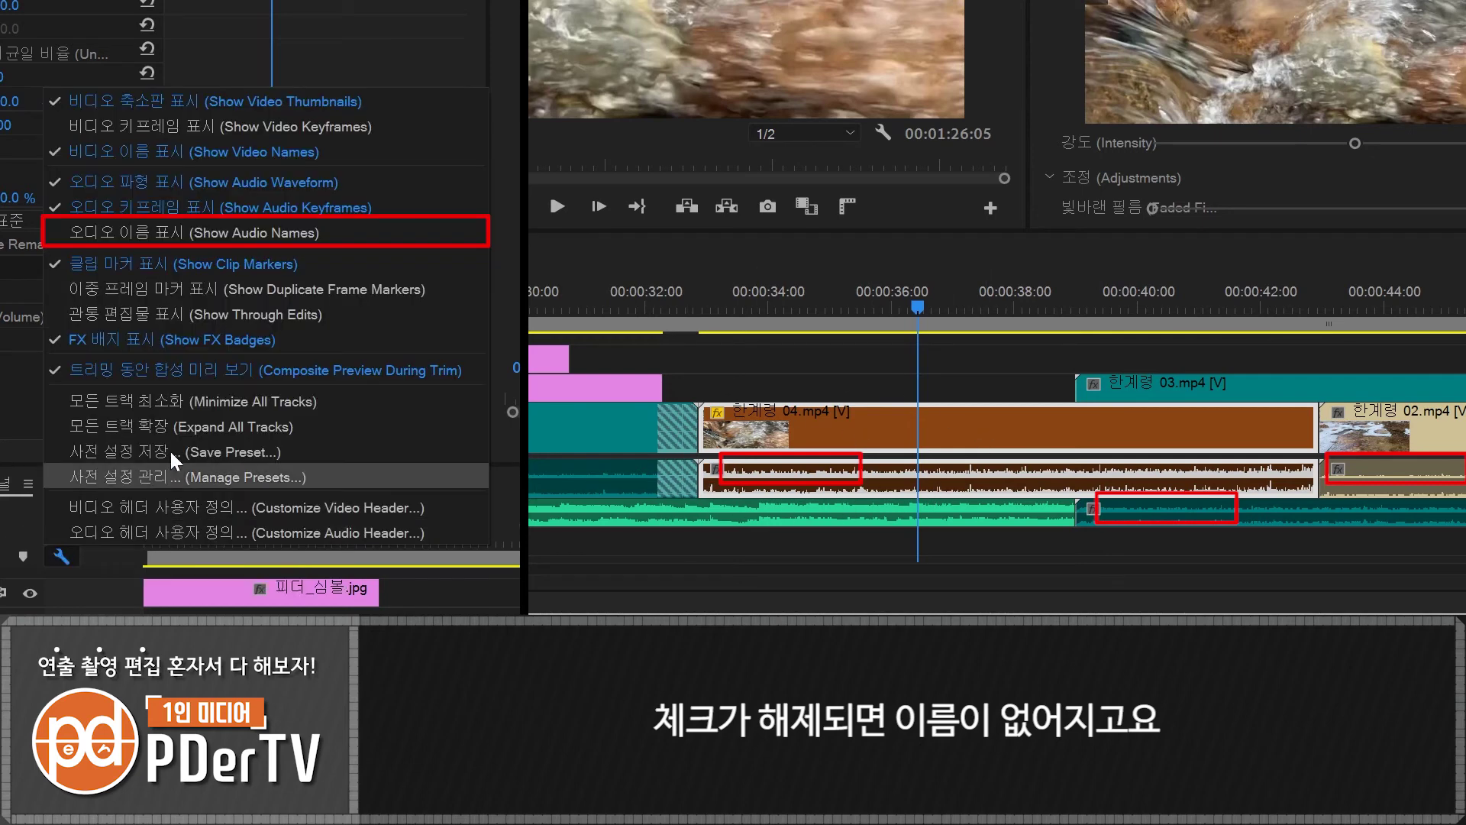
left_click(191, 232)
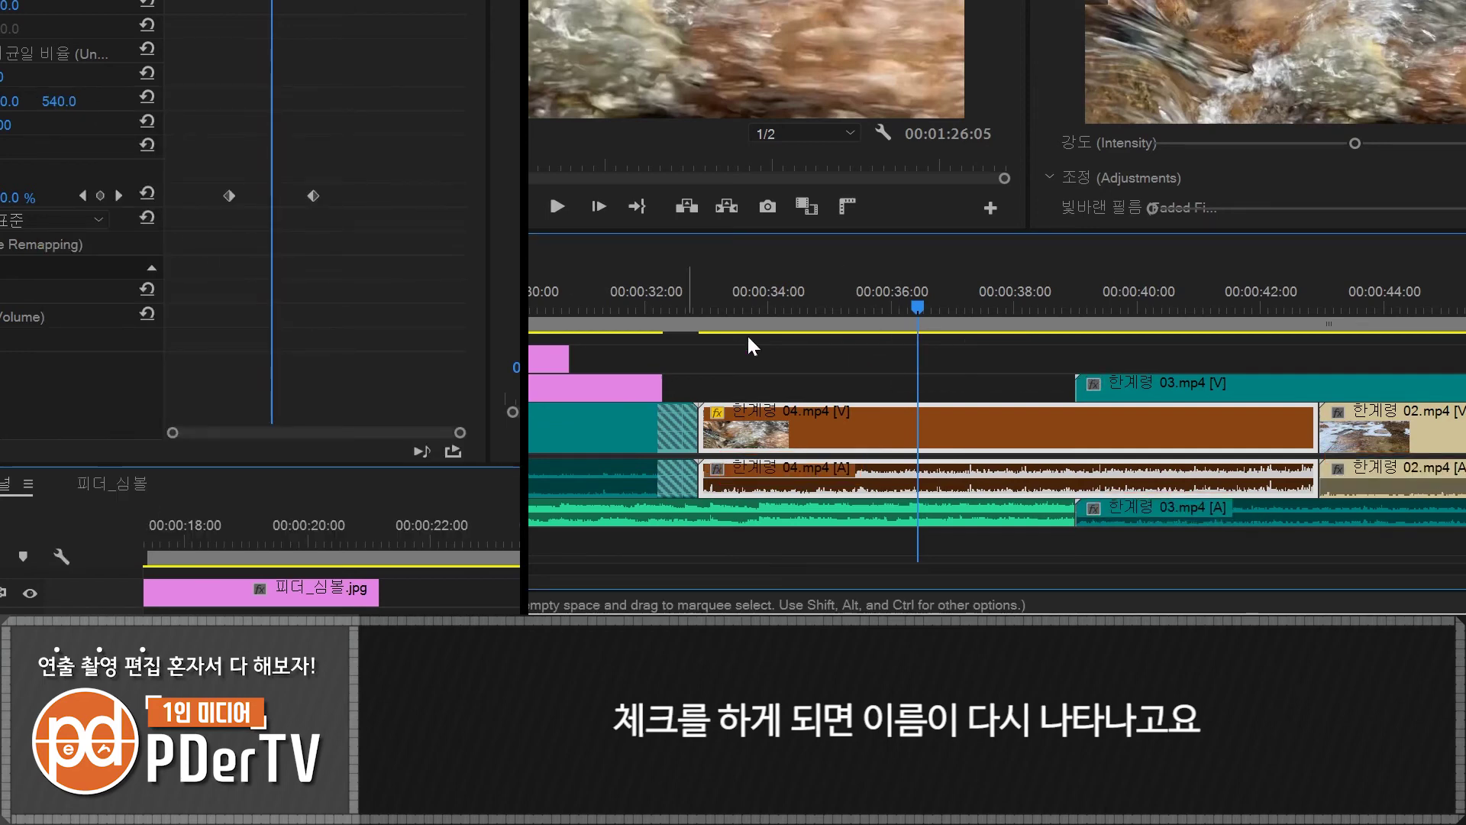
Step: Hide the FX badges on the timeline clips, and show them again
left_click(62, 556)
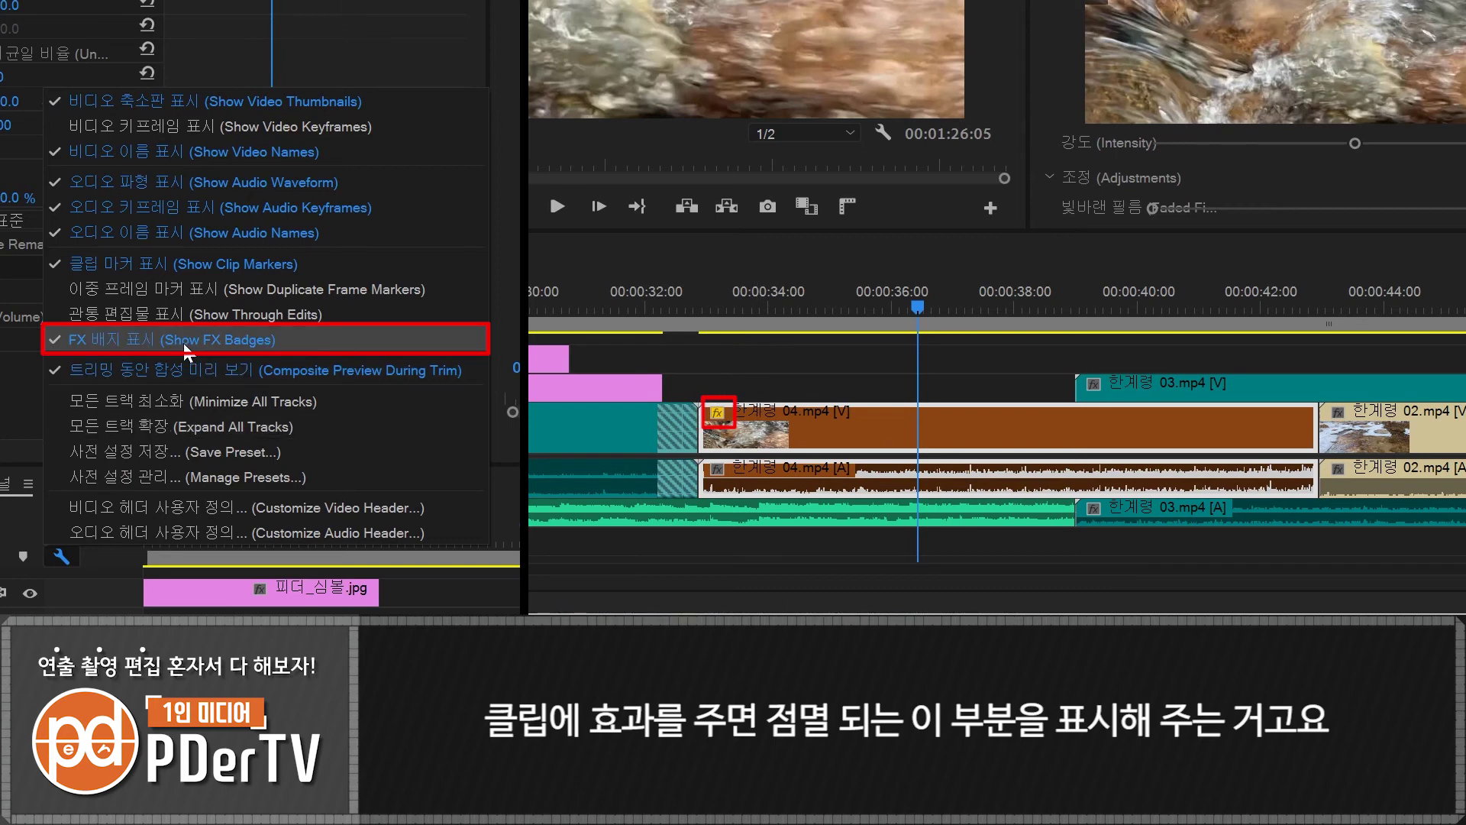
left_click(197, 345)
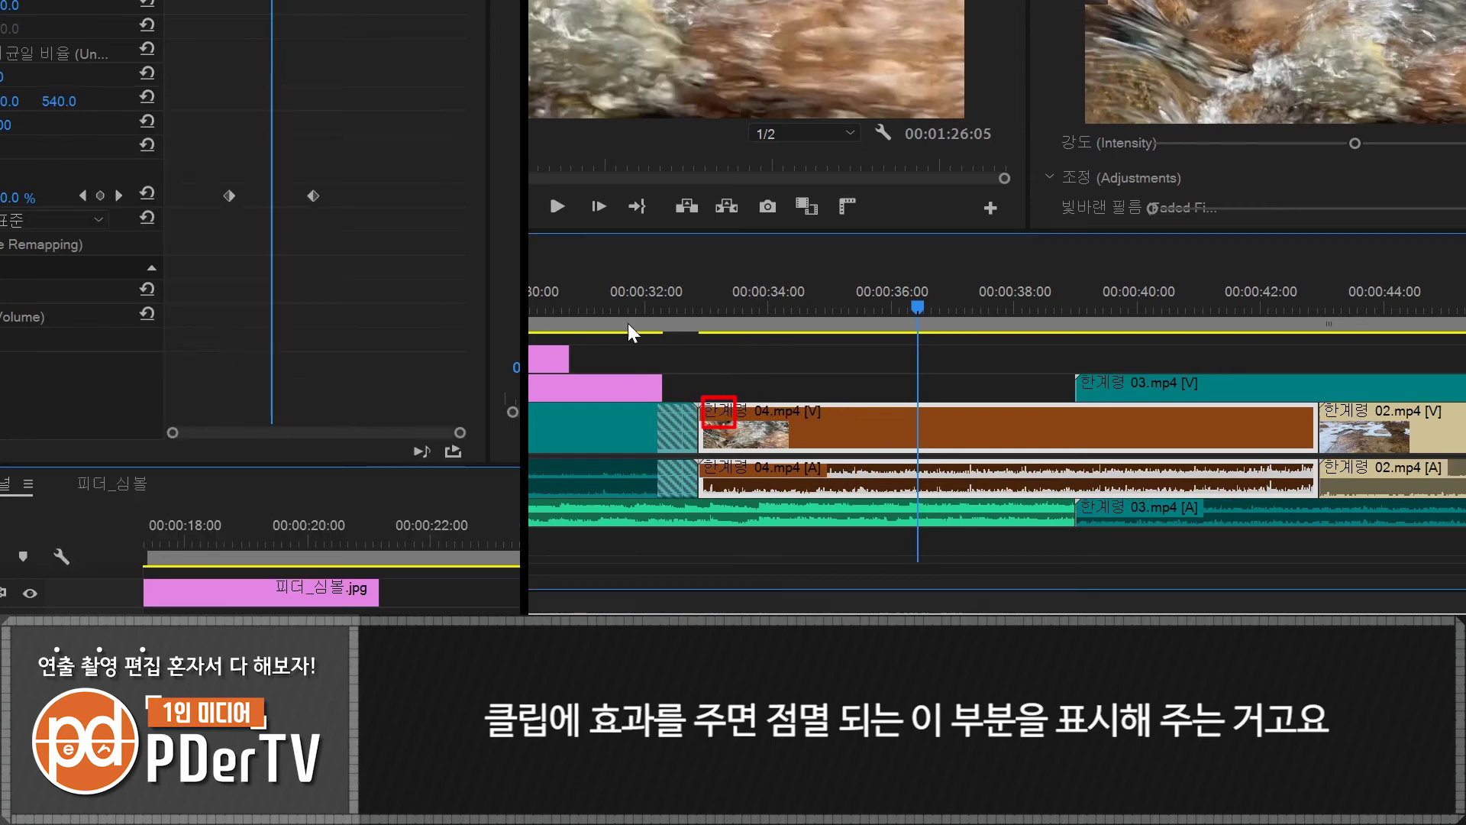
left_click(62, 556)
left_click(130, 344)
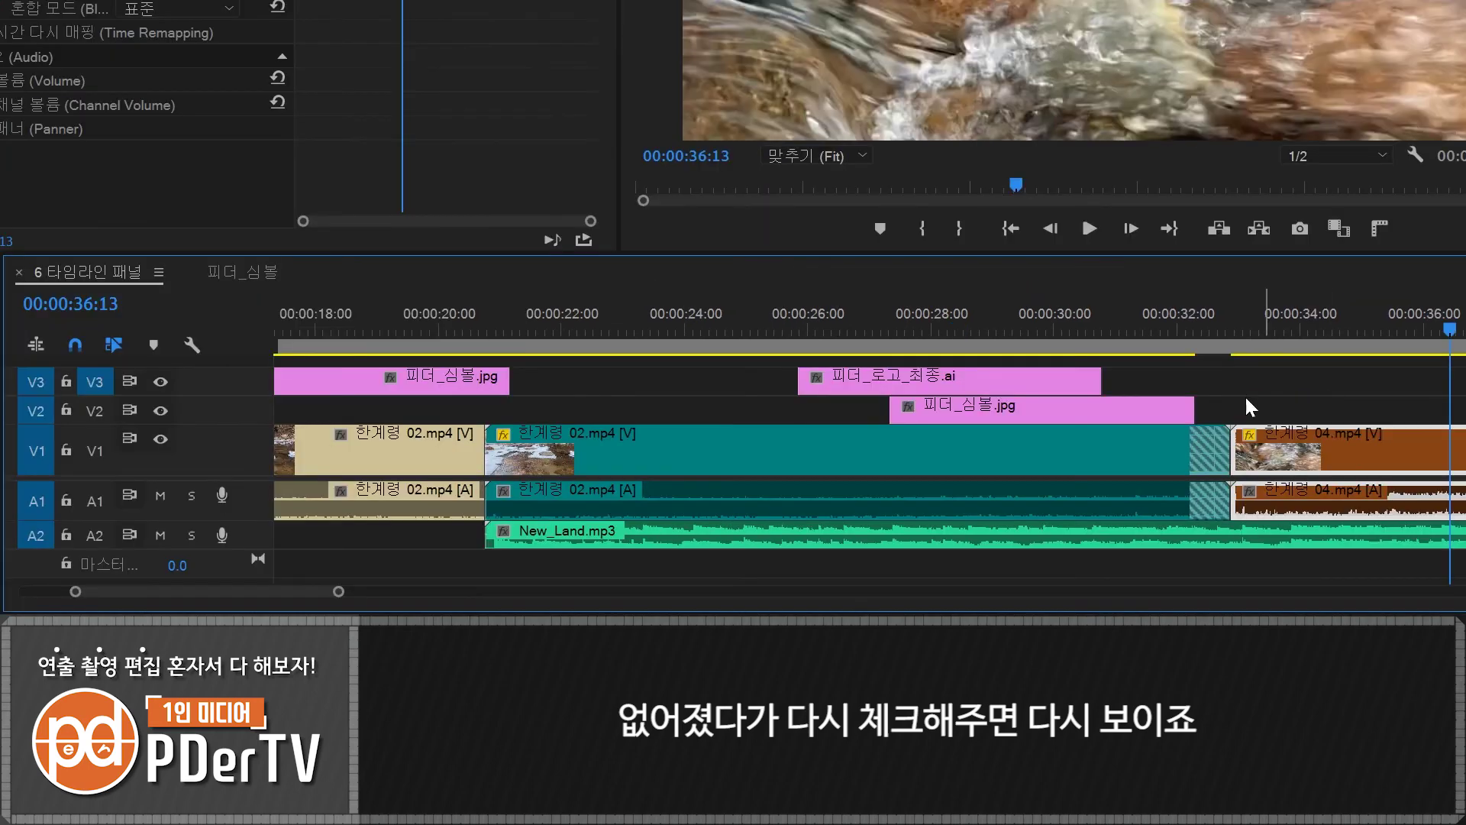
Step: Minimize the height of all timeline tracks, and expand all of them
left_click(192, 345)
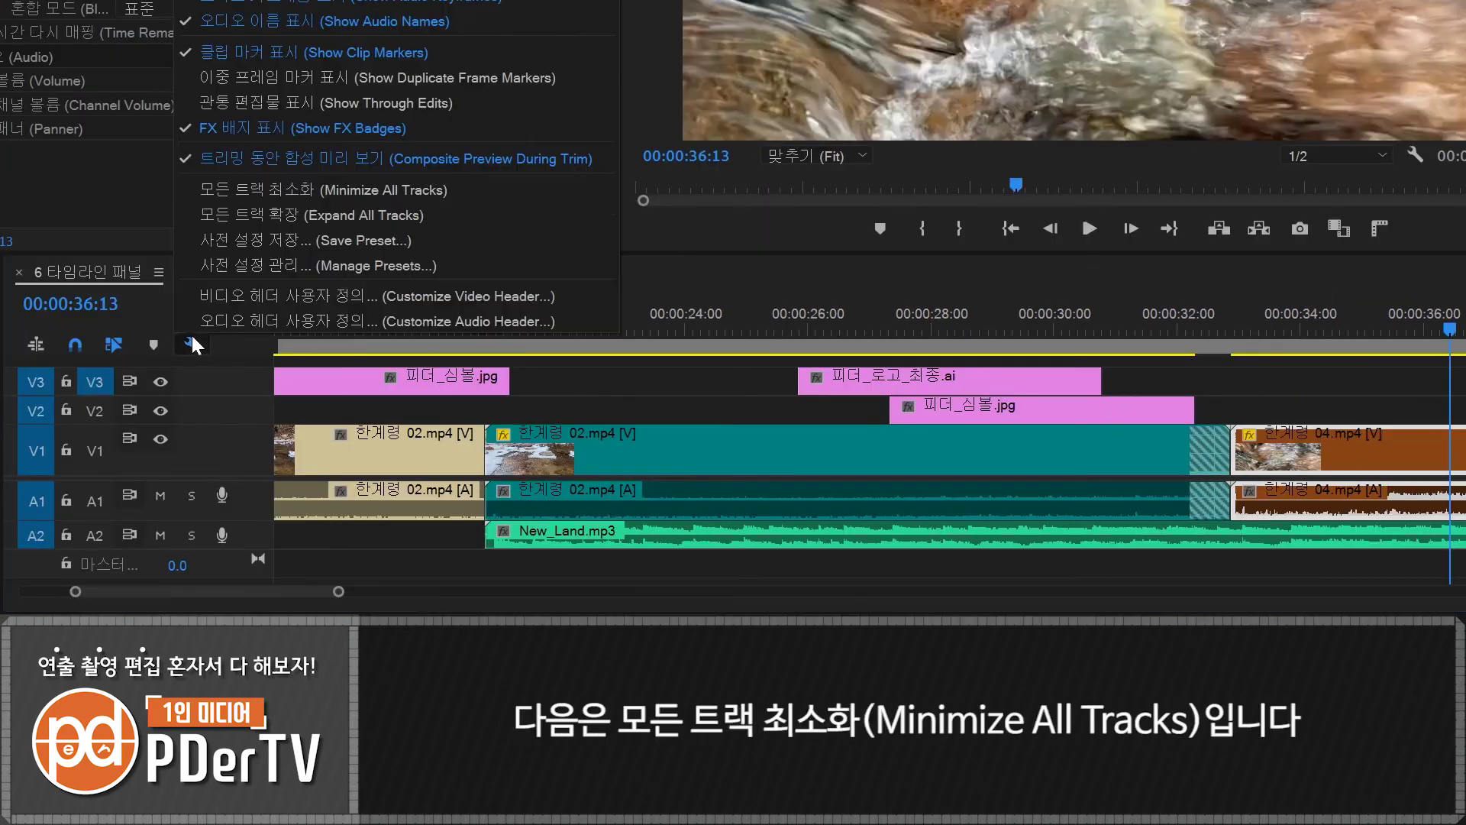
left_click(292, 188)
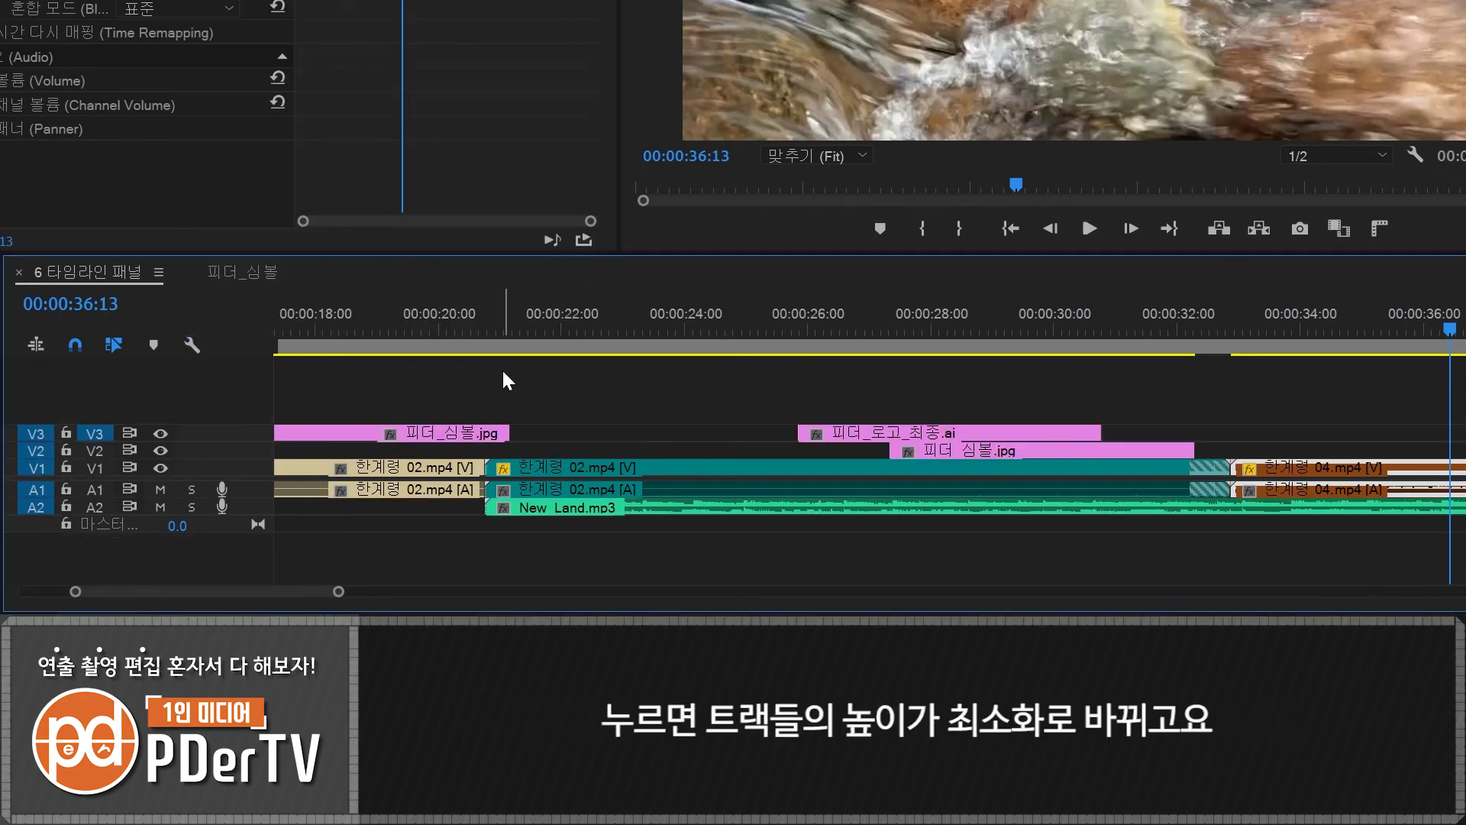
left_click(191, 345)
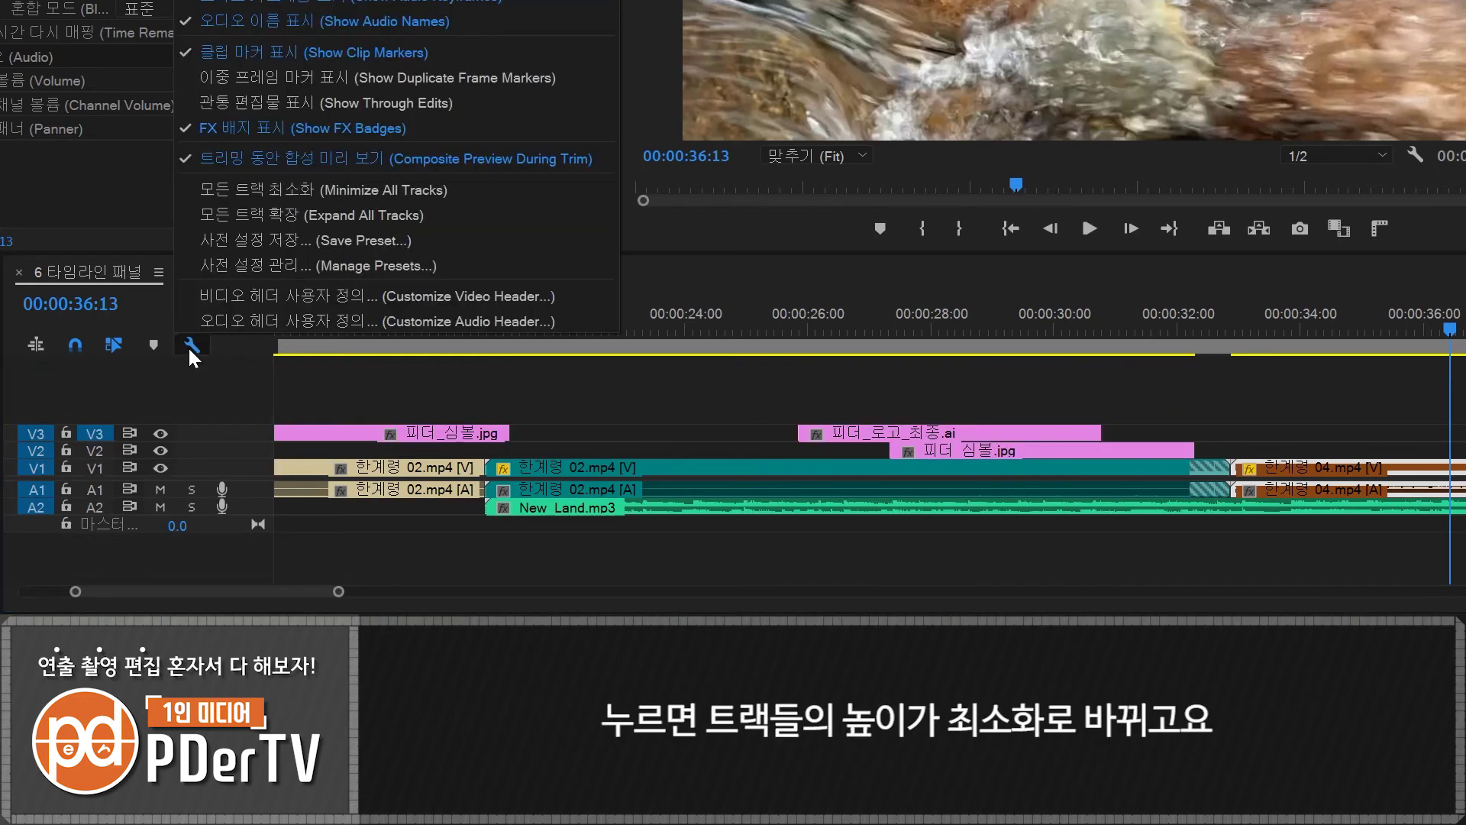
left_click(294, 214)
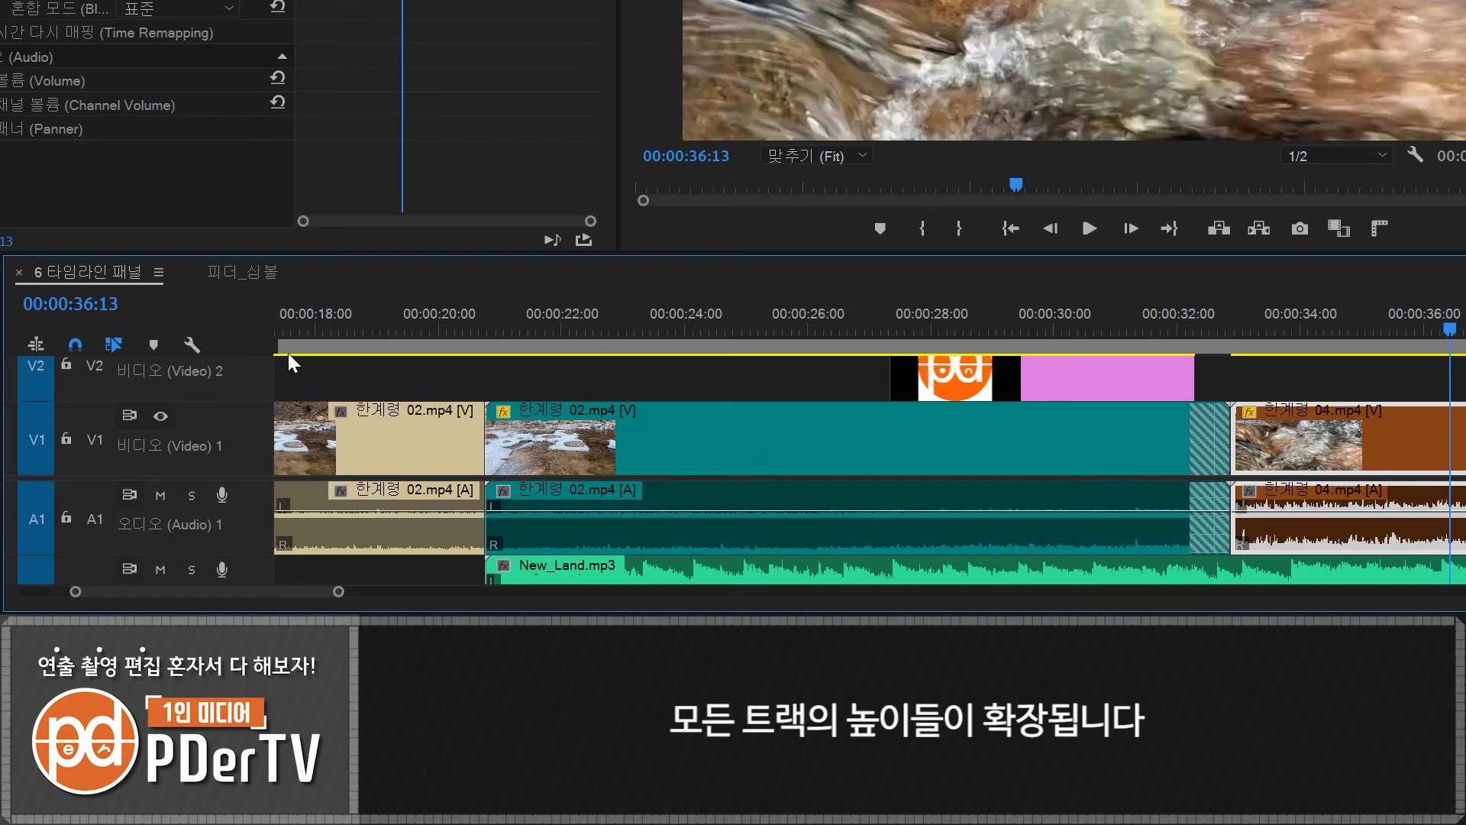
Step: Minimize all timeline tracks, and enlarge the heights of tracks V1, A1 and A2
left_click(192, 345)
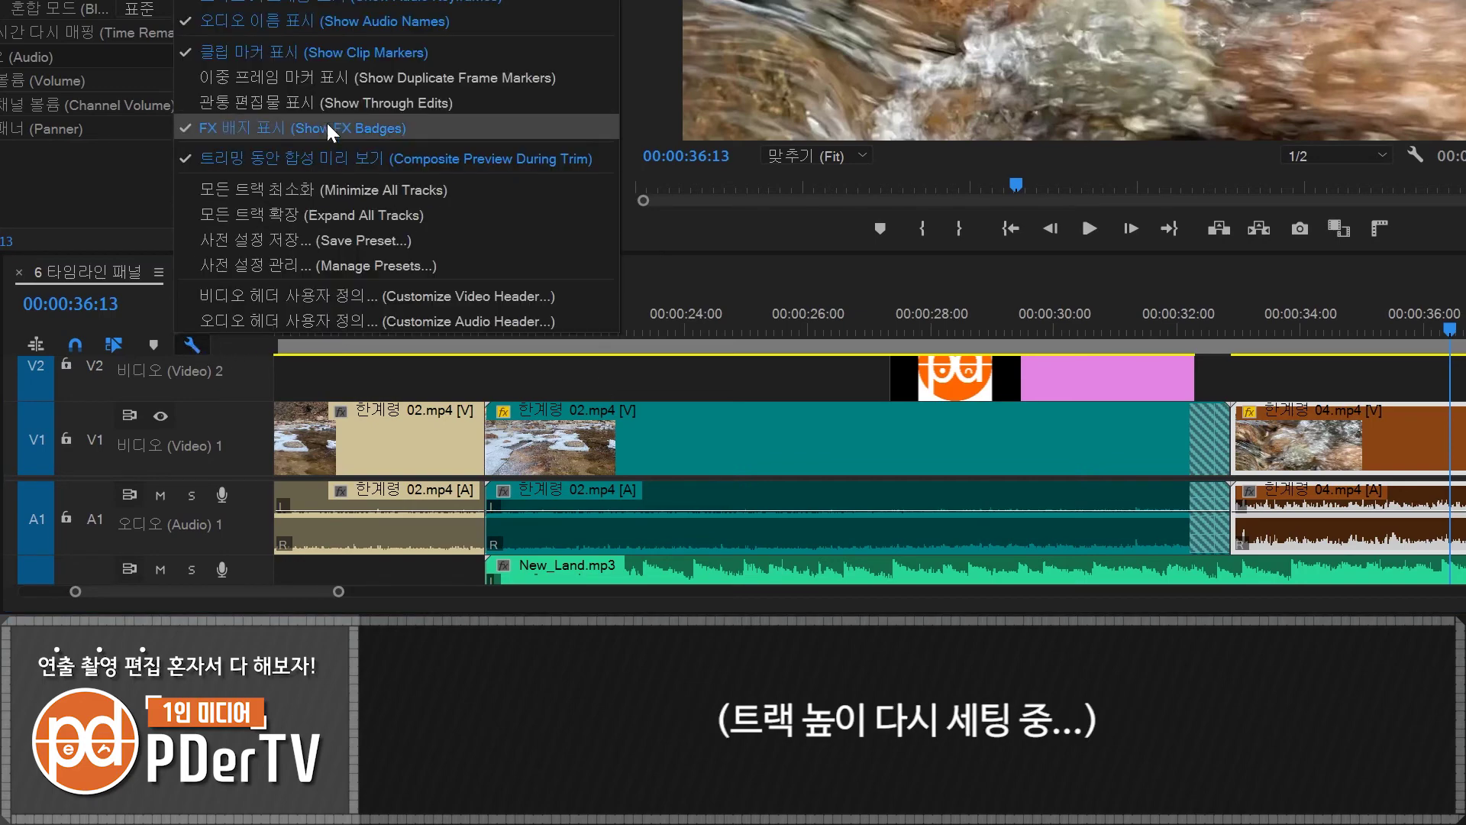
left_click(287, 191)
scroll(167, 519, "up", 5)
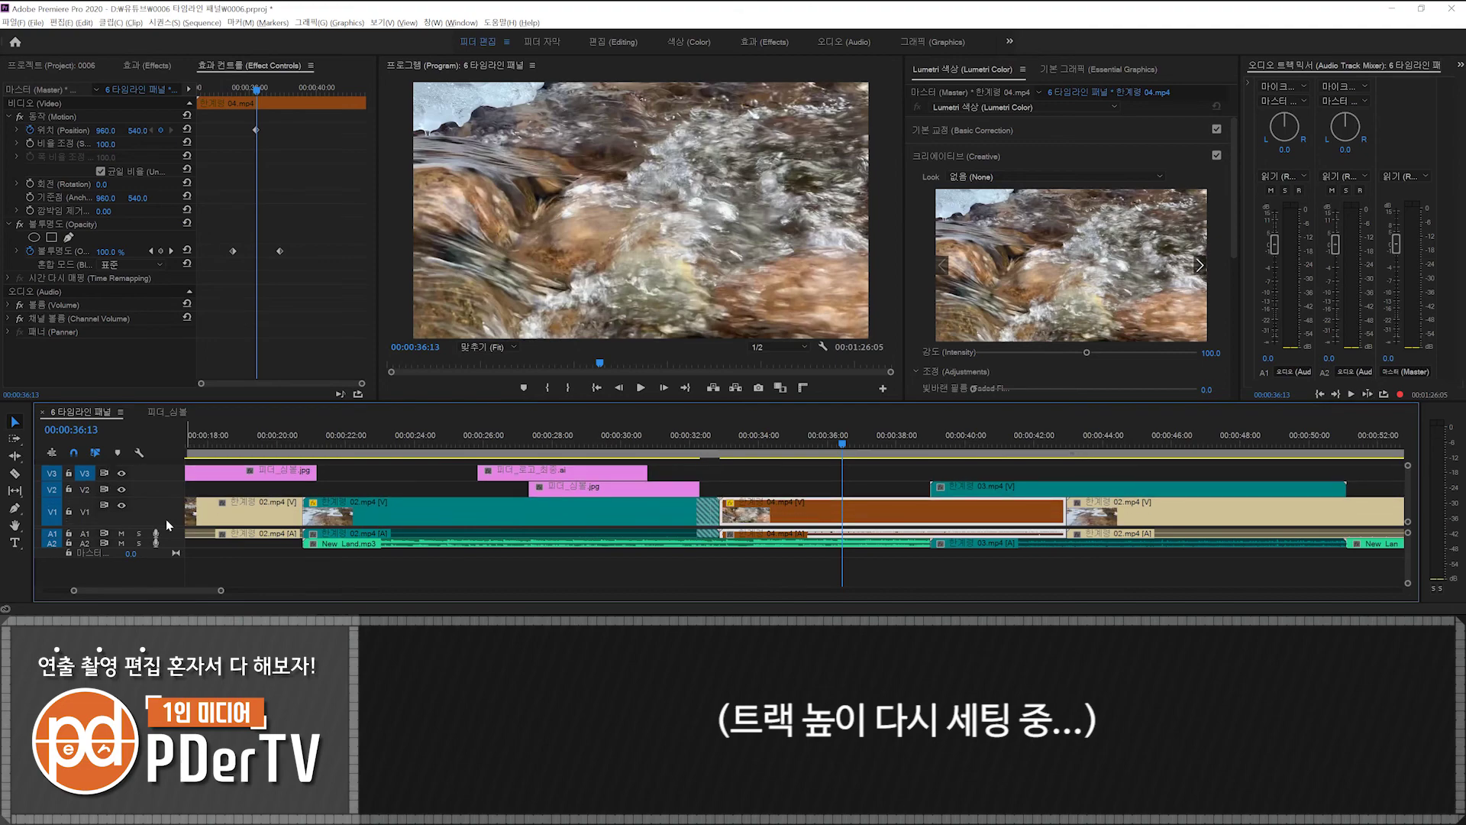
scroll(174, 540, "up", 2)
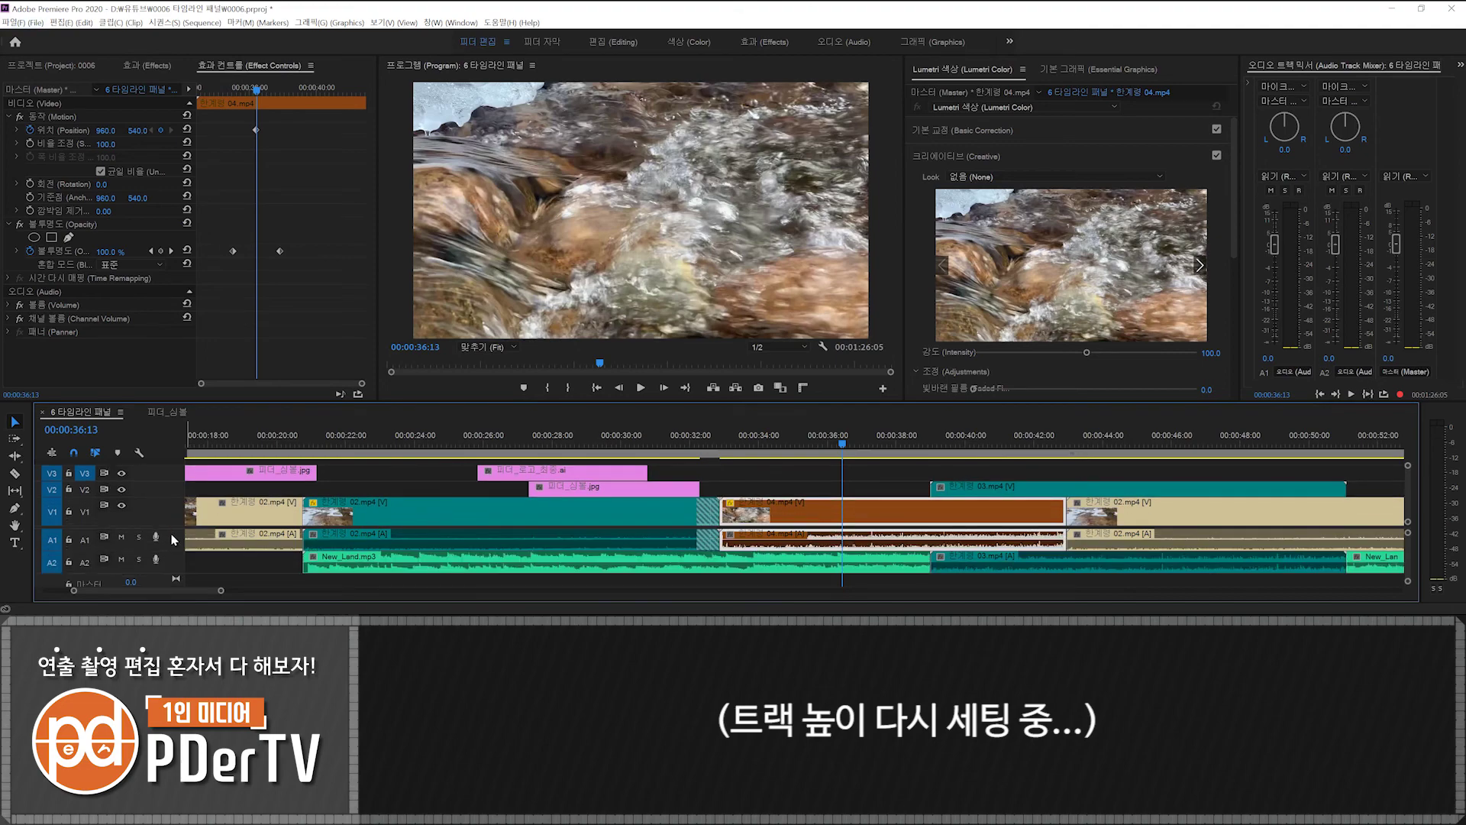
left_click(139, 452)
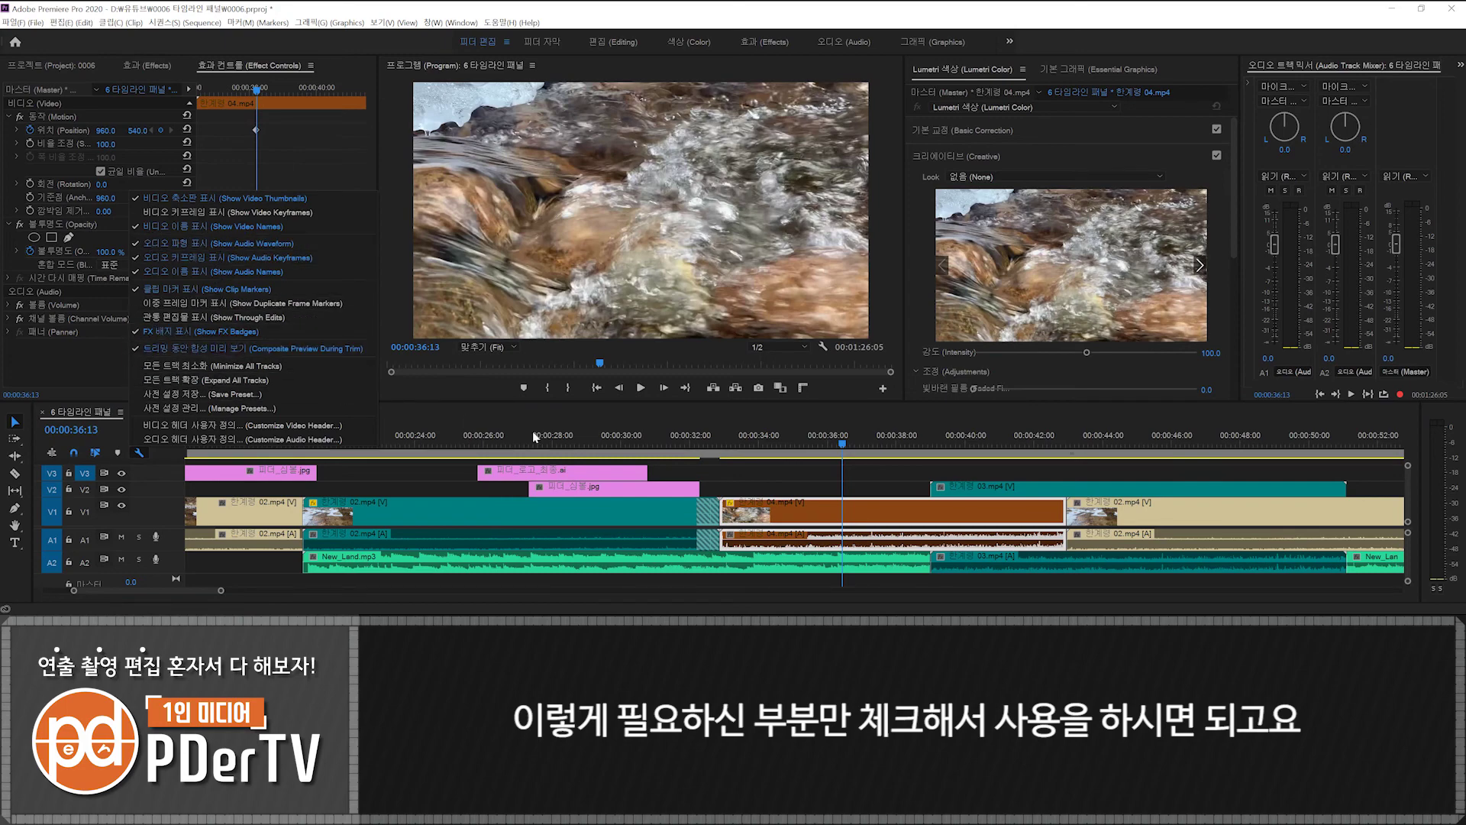
left_click(775, 431)
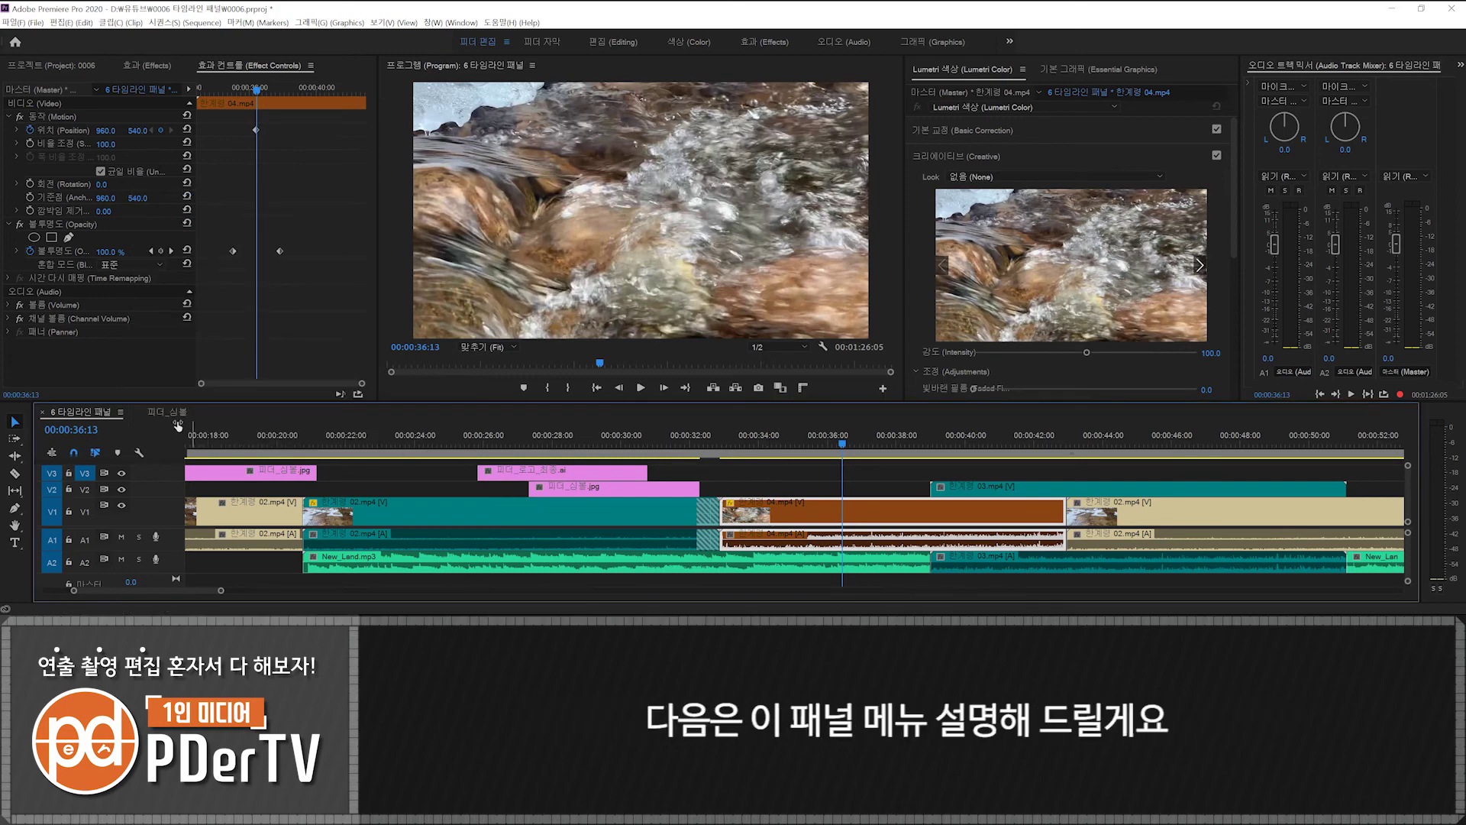
left_click(120, 413)
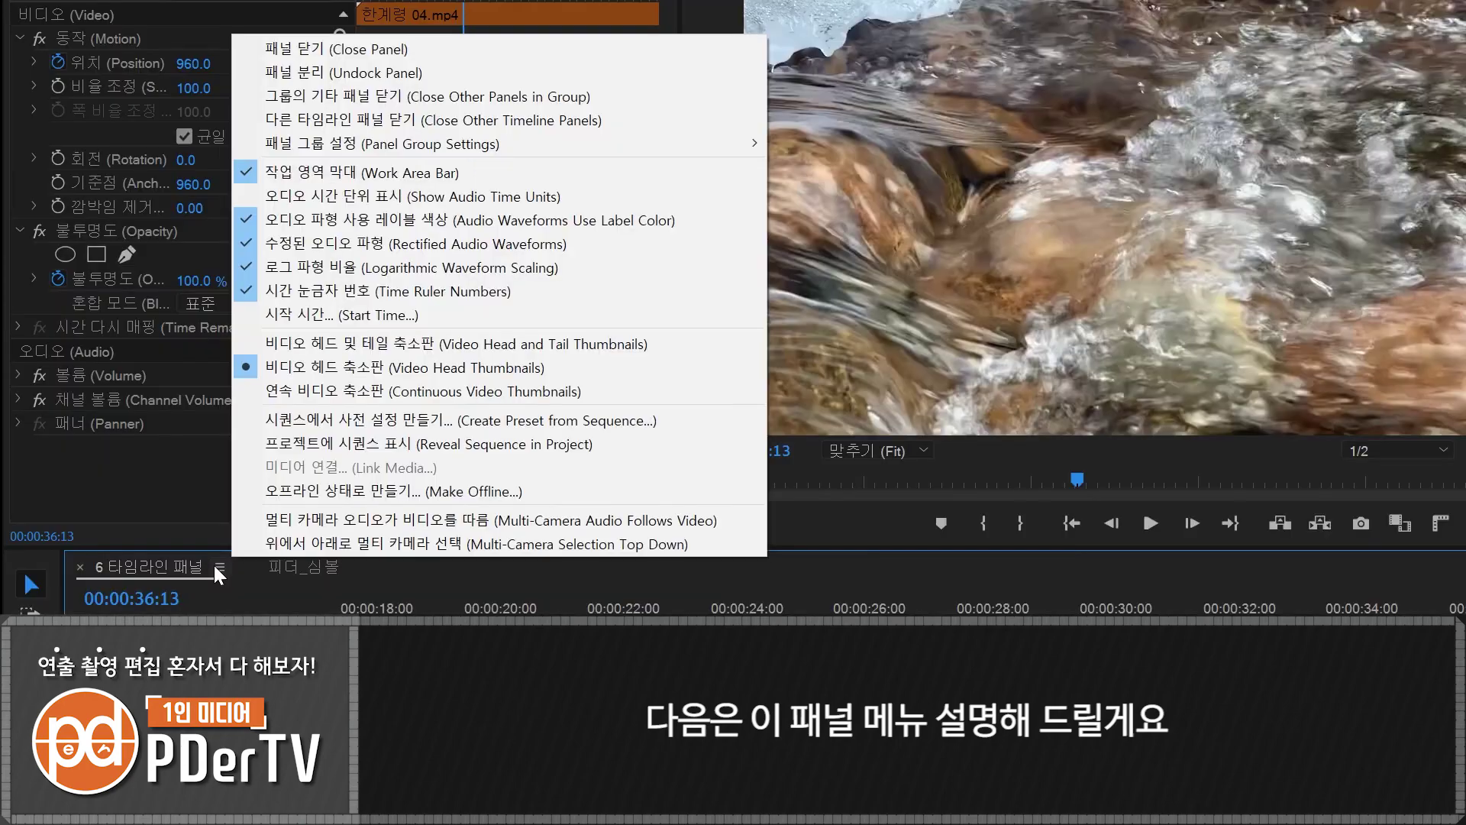
left_click(349, 174)
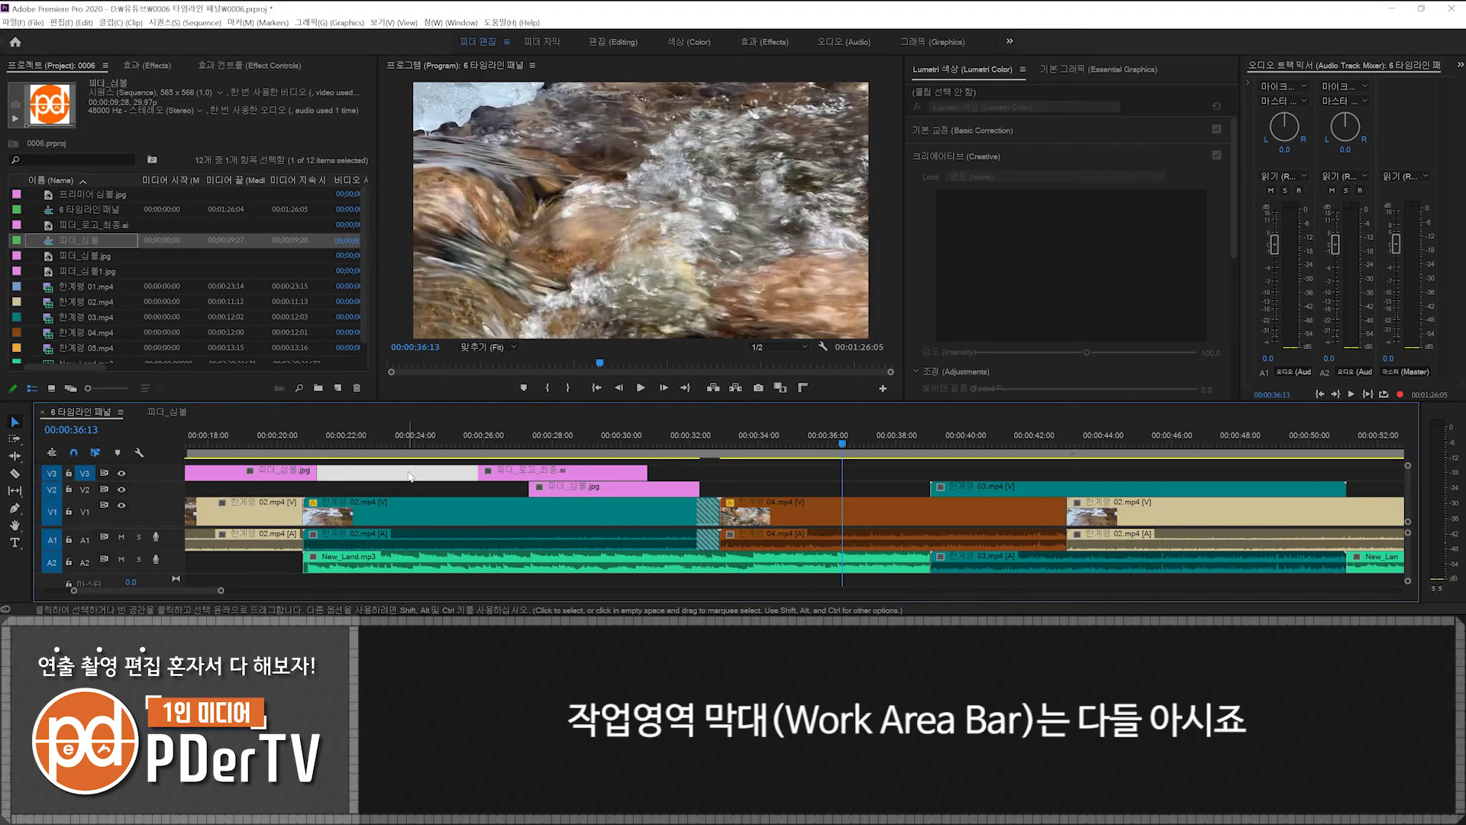
Step: Stop the audio waveforms from using the clips' label colours, and turn the label colours on again
key("backslash")
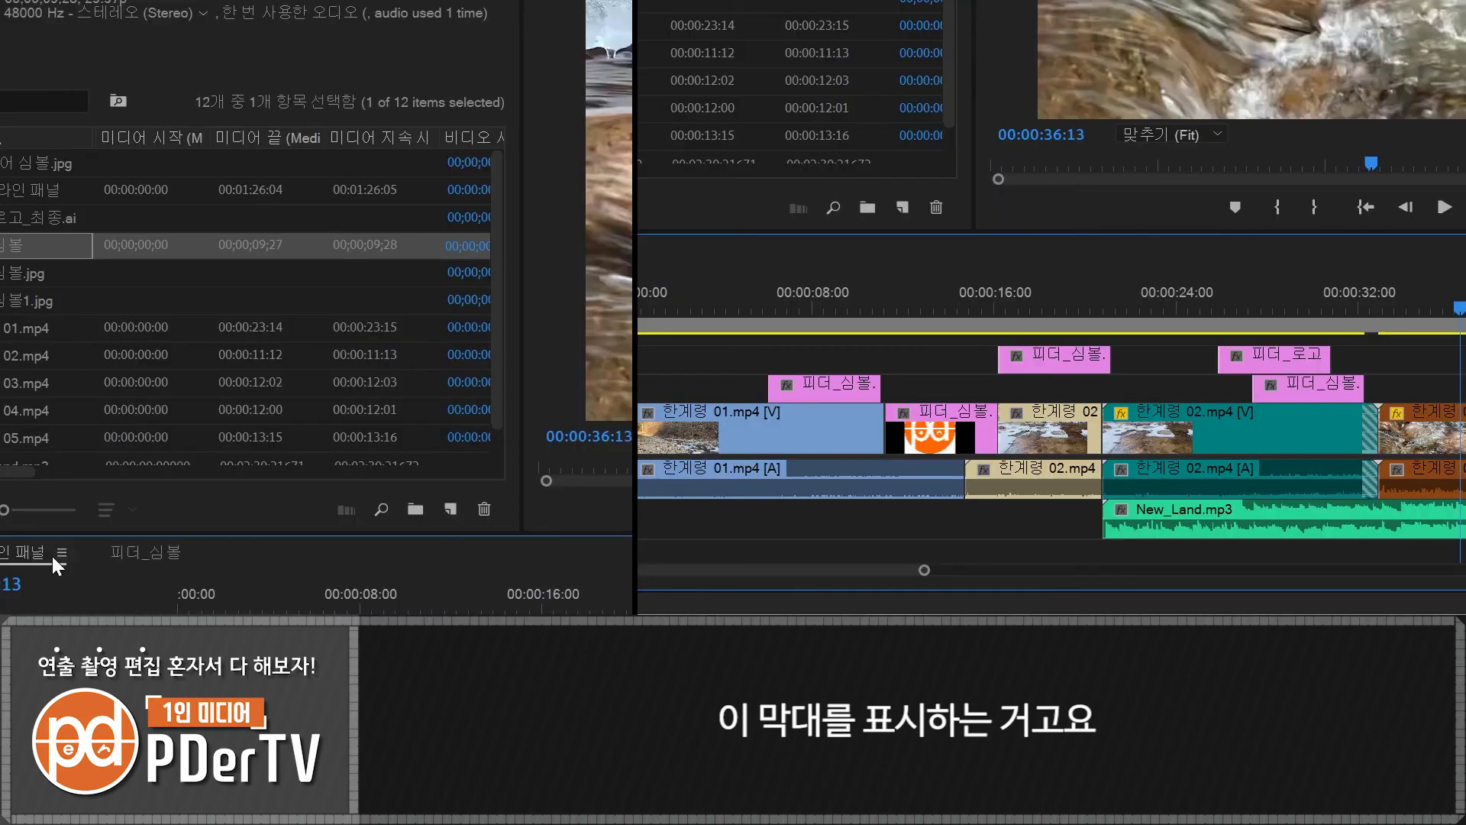
left_click(120, 412)
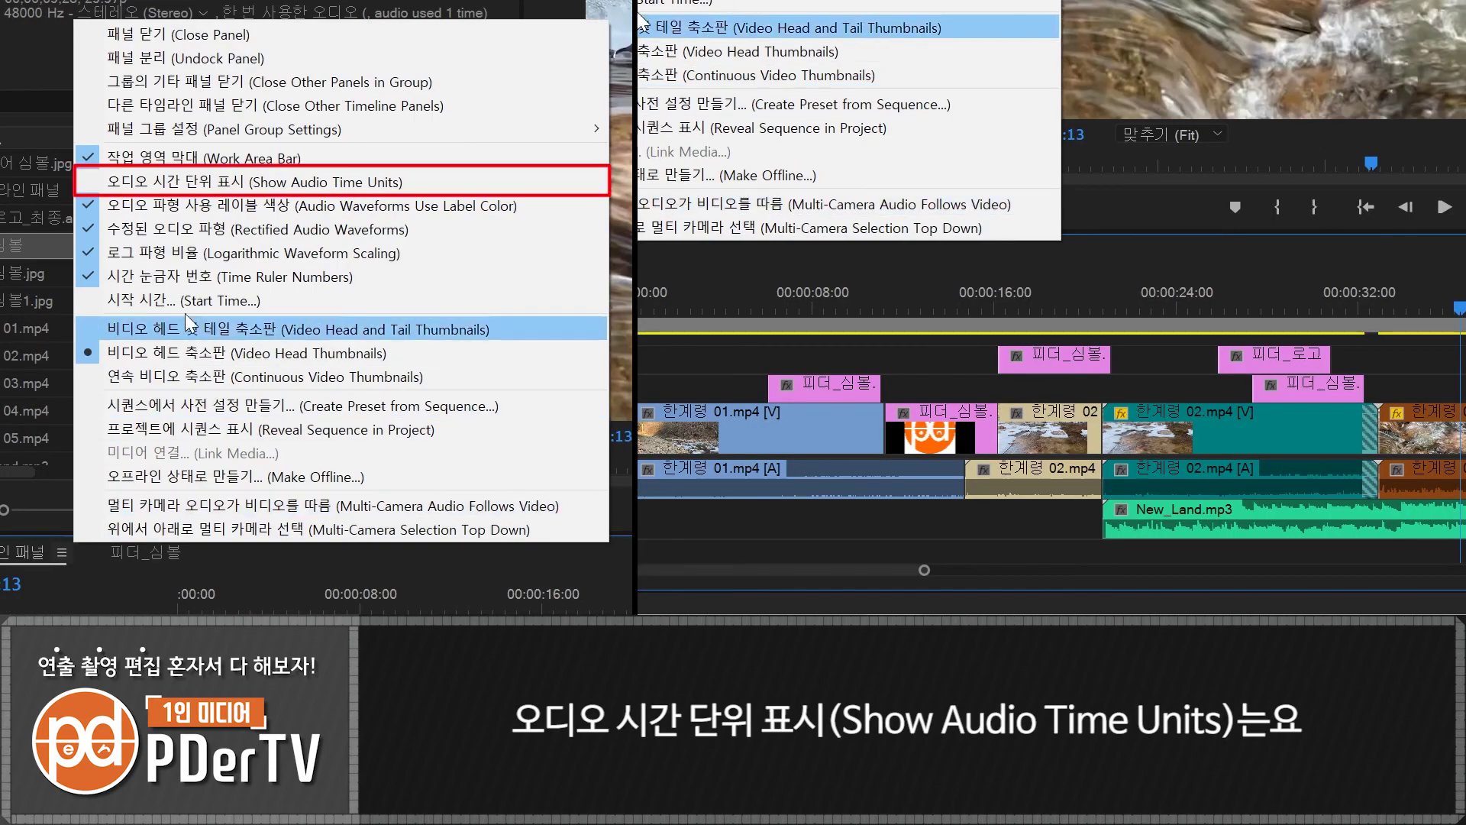
left_click(185, 181)
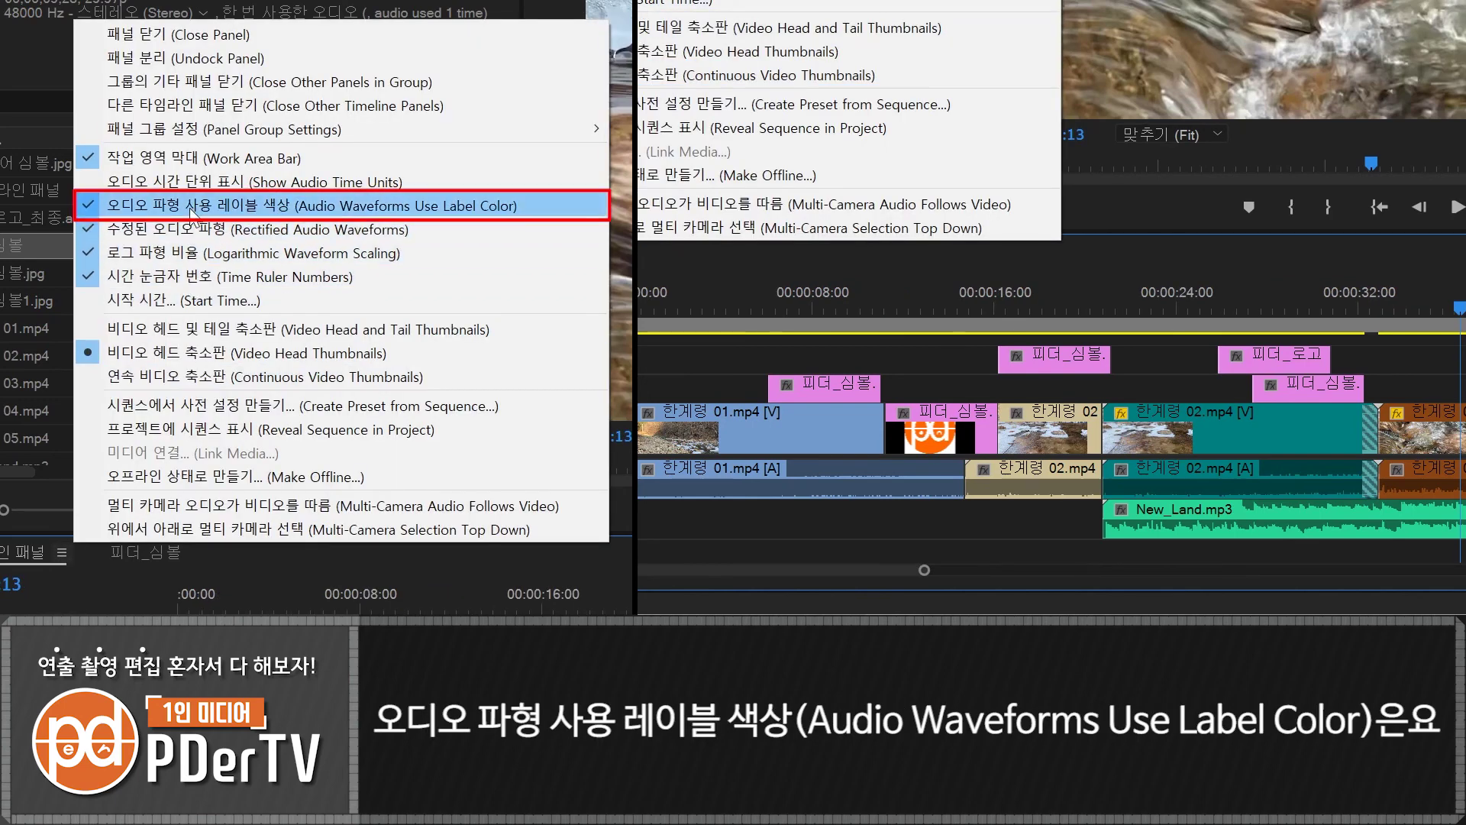
left_click(192, 207)
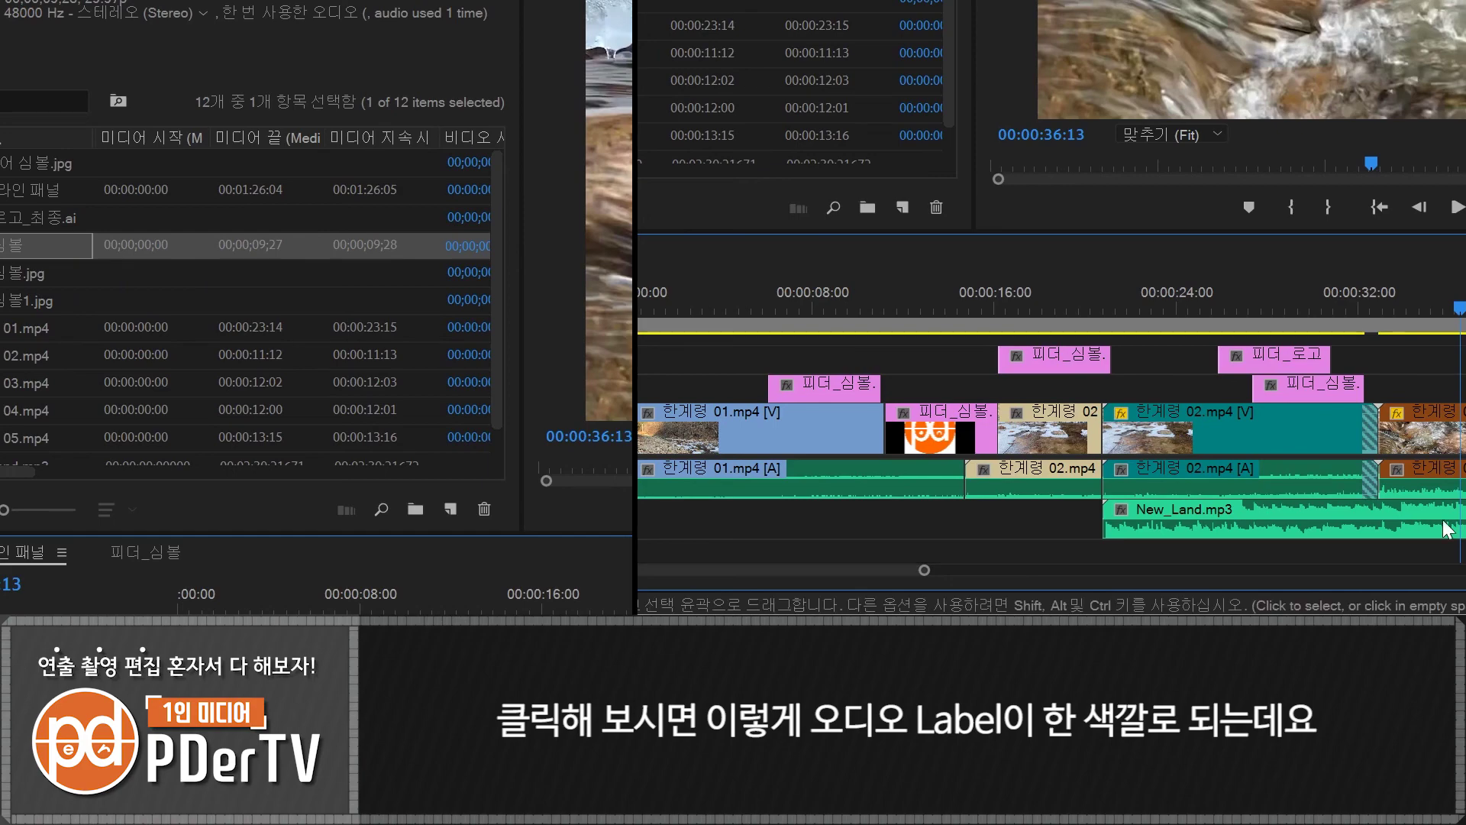
left_click(61, 551)
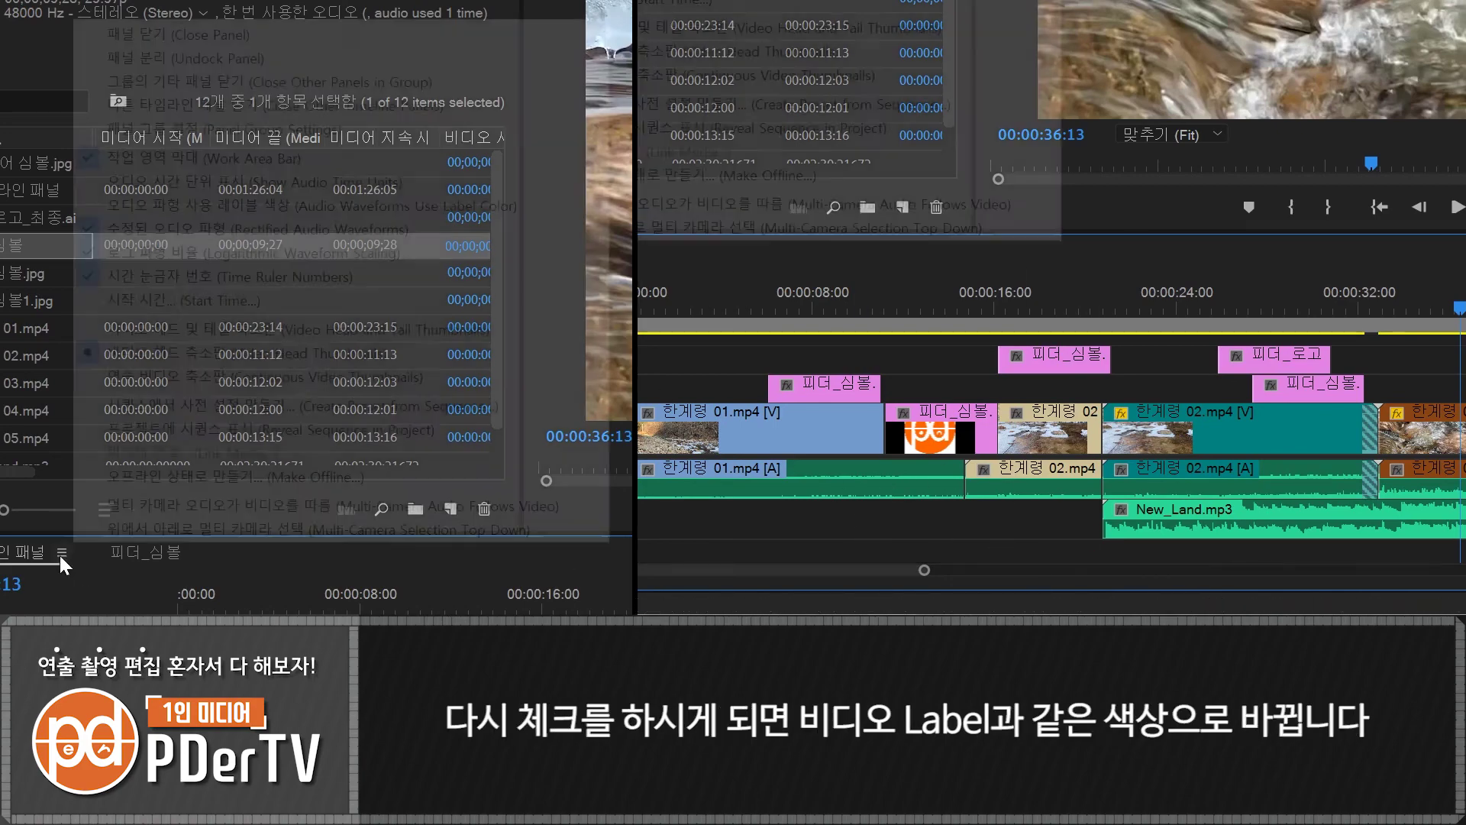
left_click(203, 206)
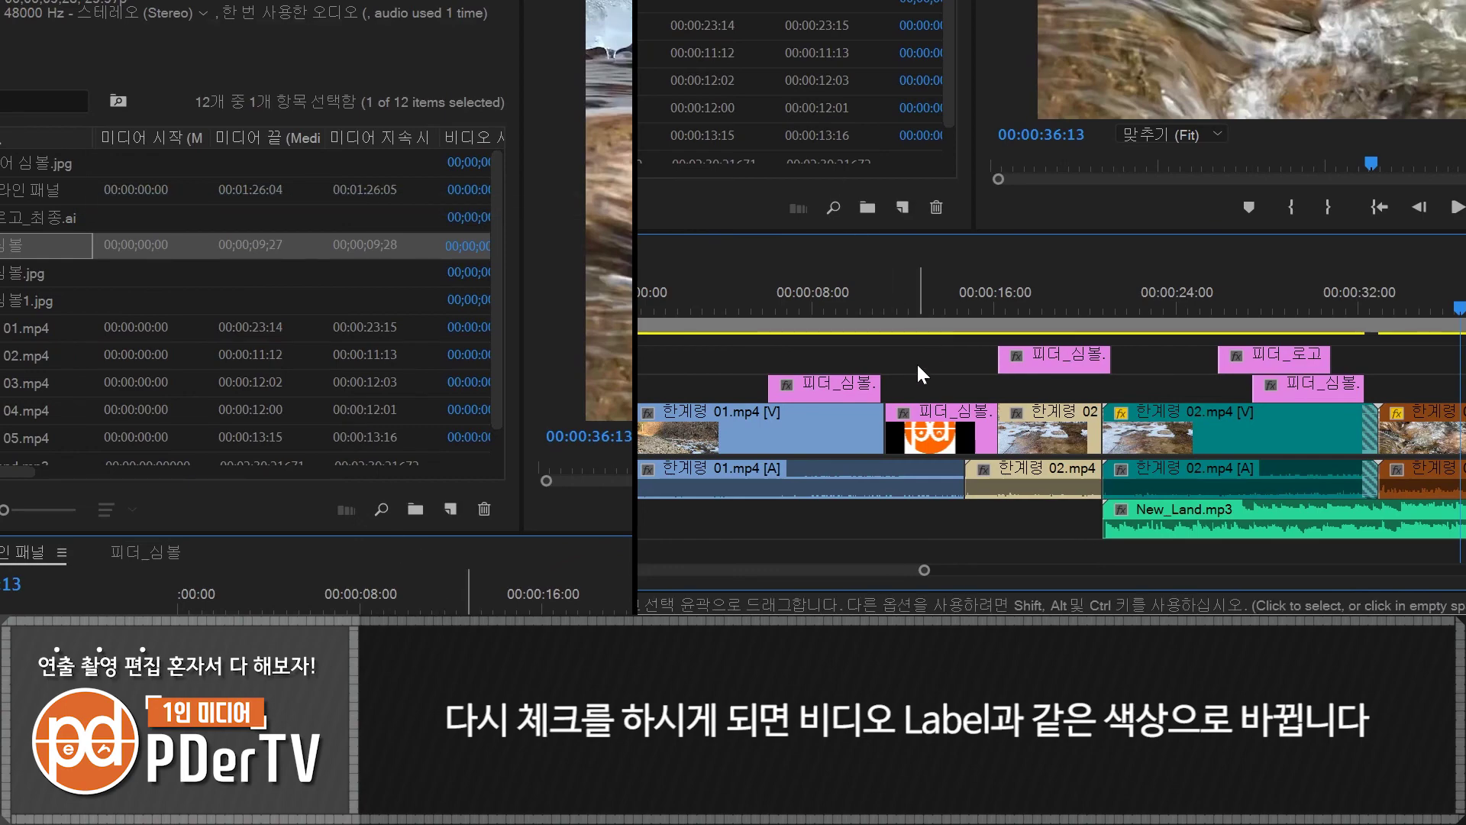
Step: Enlarge audio track A1 while comparing its waveforms with Rectified Audio Waveforms turned off and back on
left_click(61, 551)
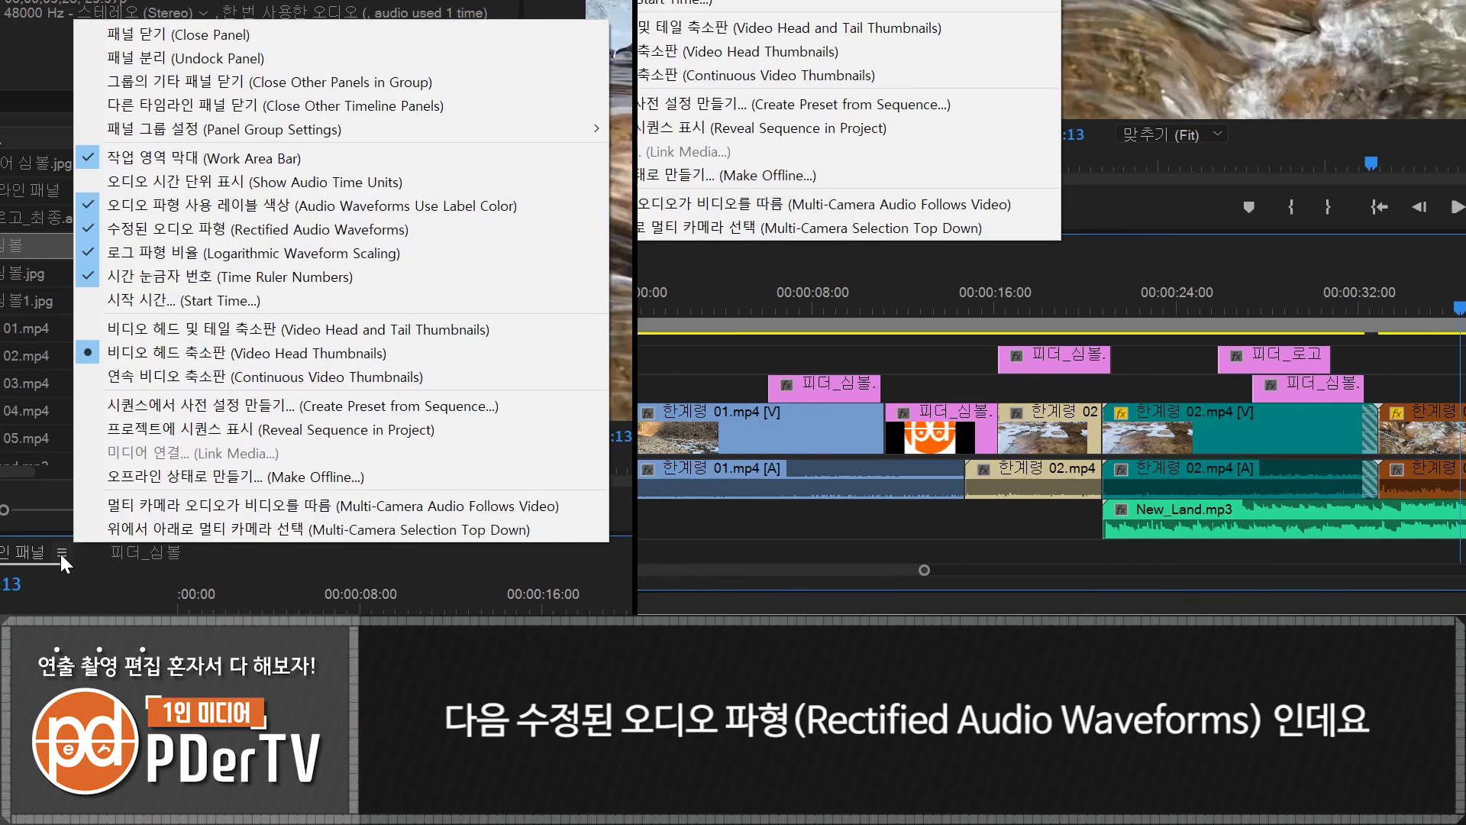
left_click(214, 236)
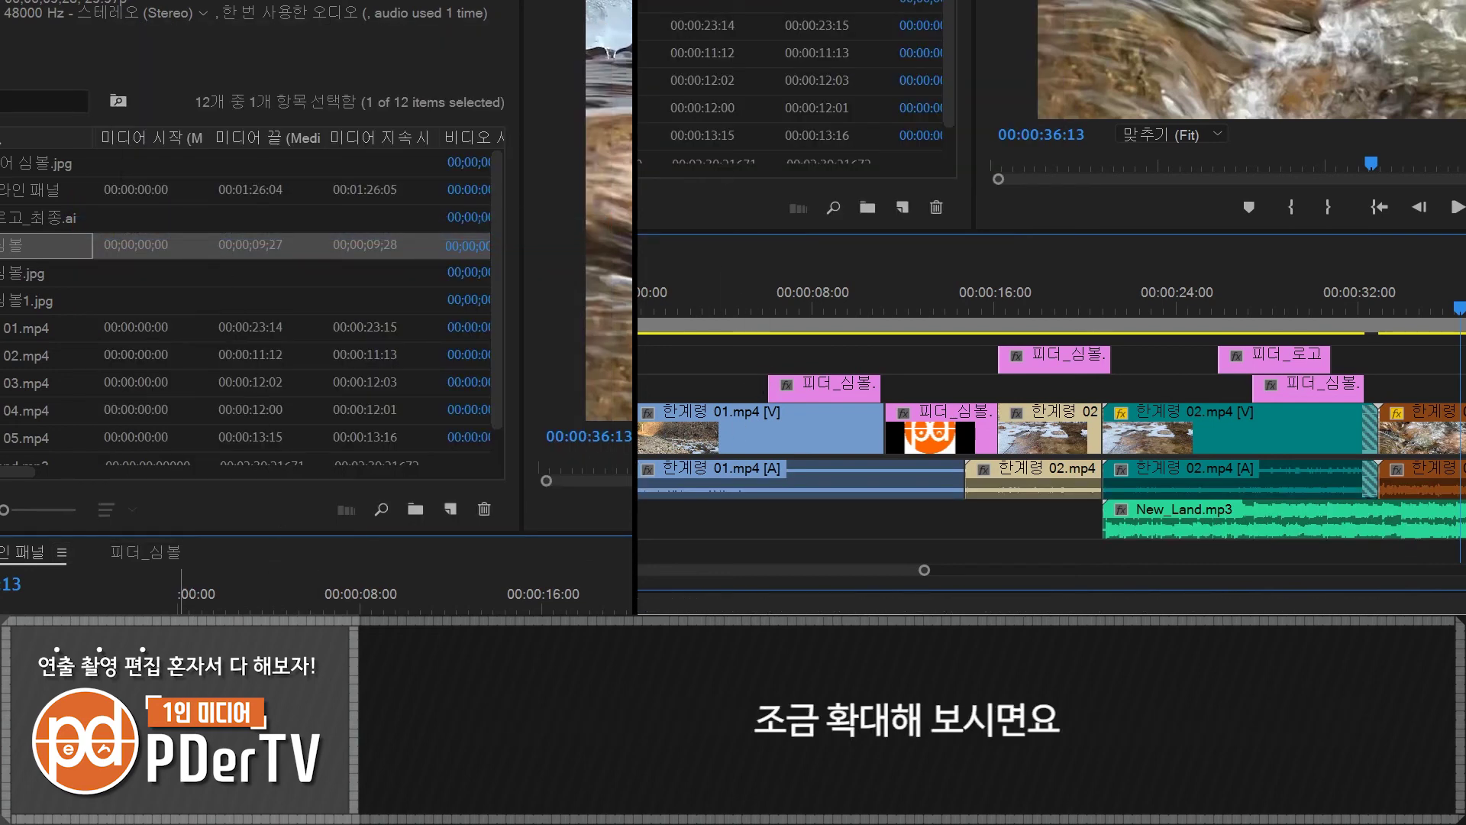
key("ctrl+equal")
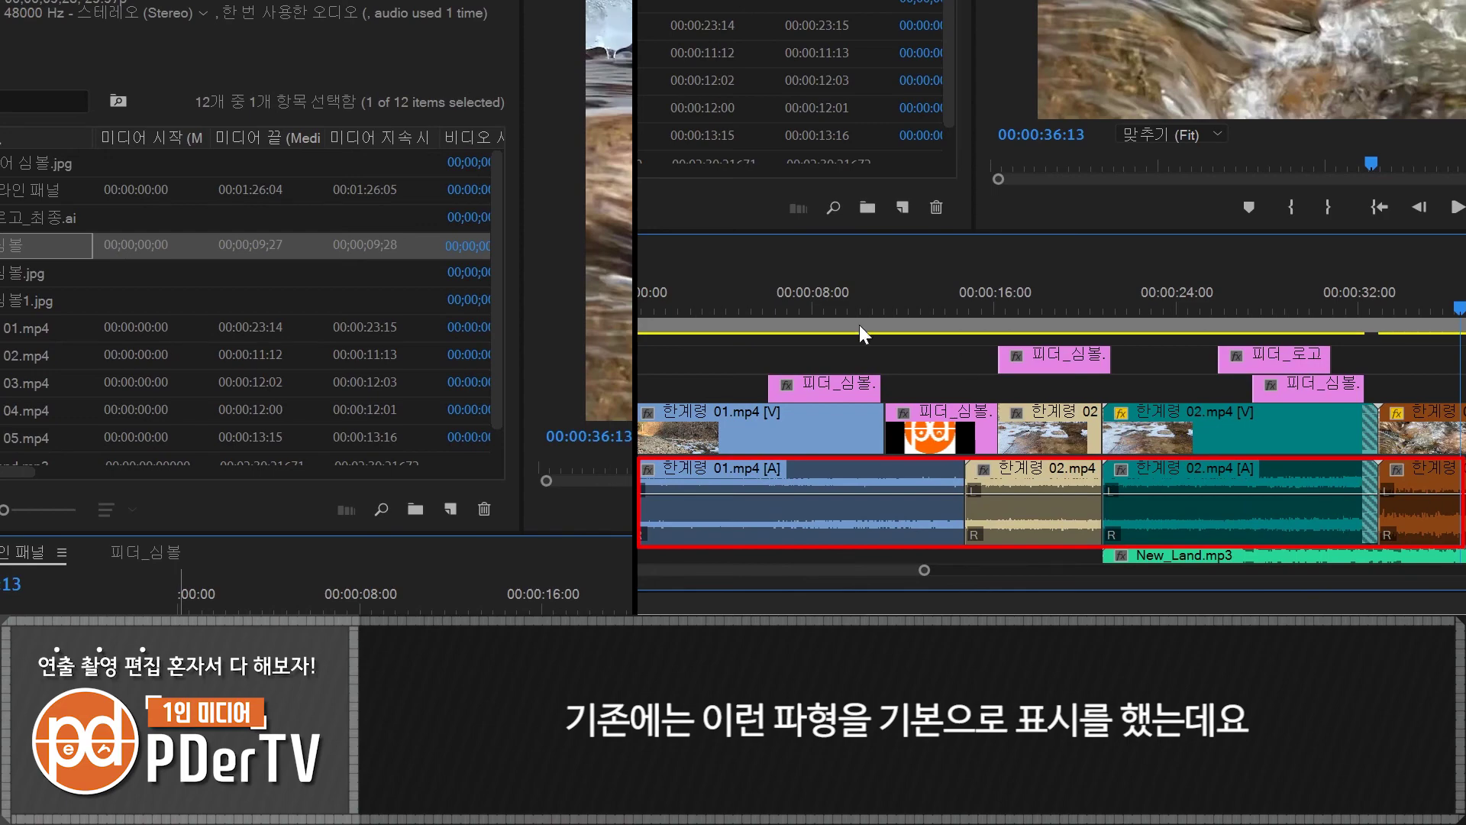
left_click(63, 552)
left_click(219, 230)
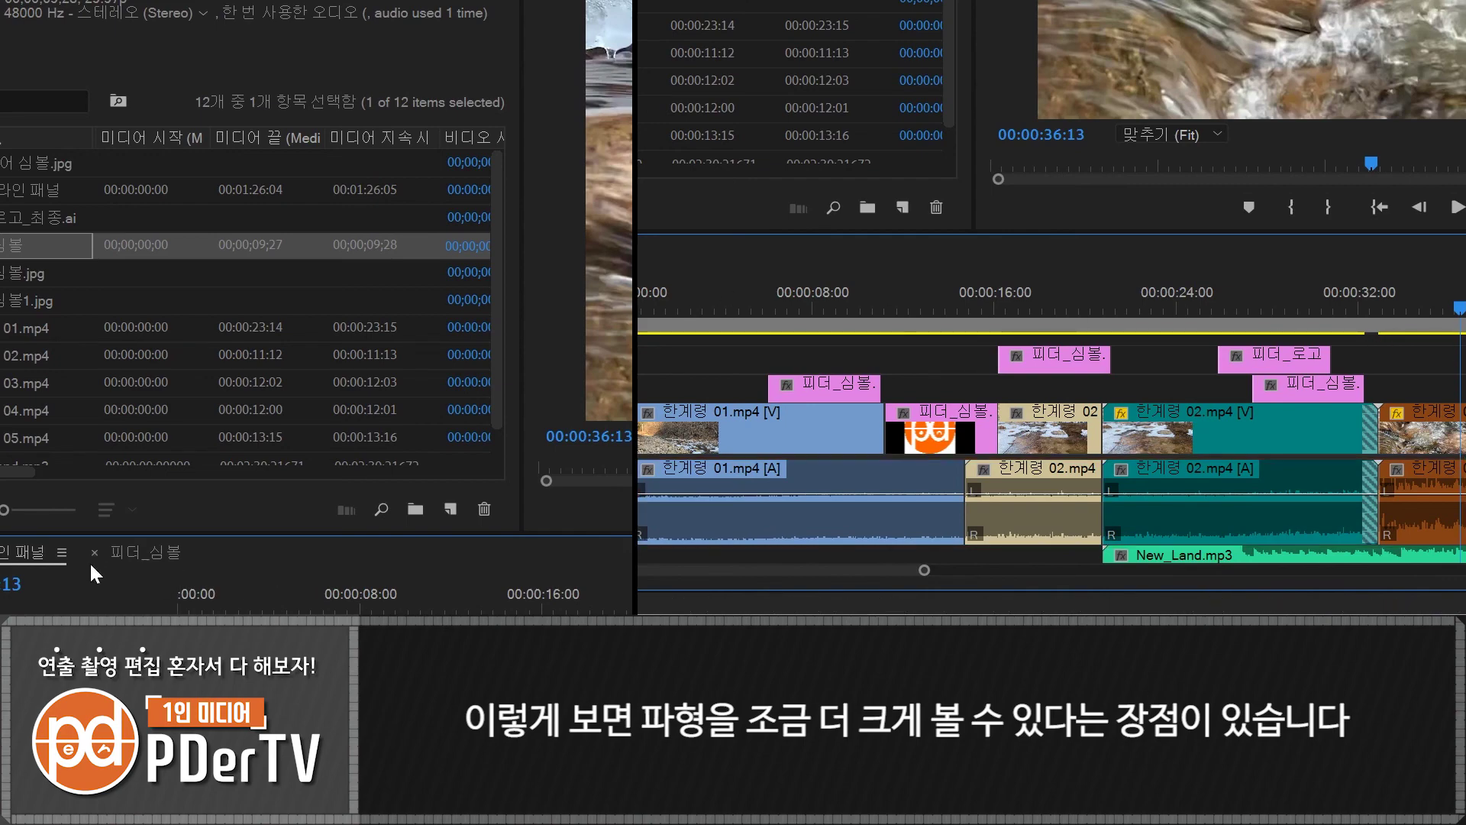
Step: Hide the time ruler numbers on the timeline, and show them again
left_click(62, 552)
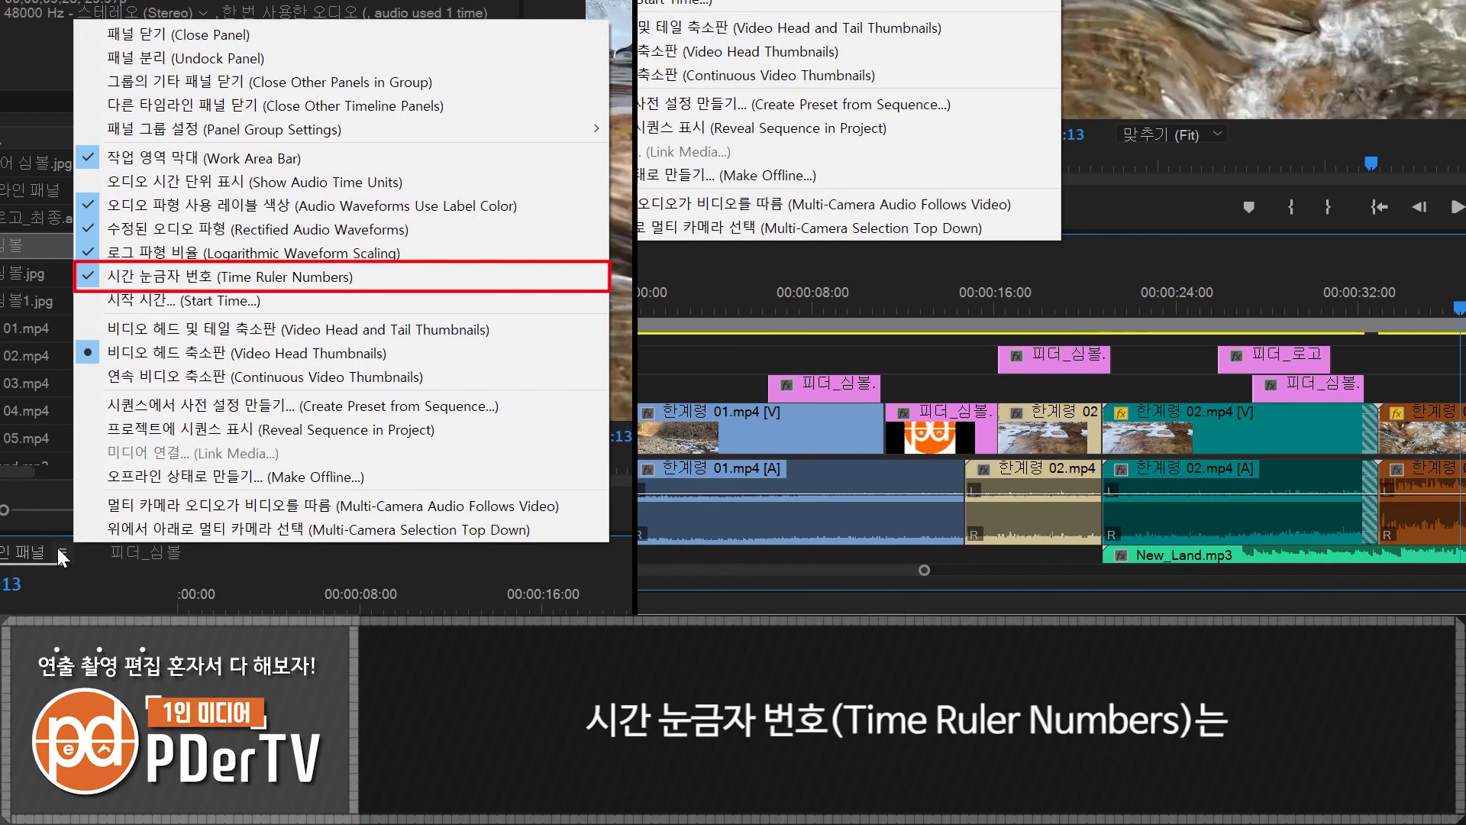
left_click(131, 283)
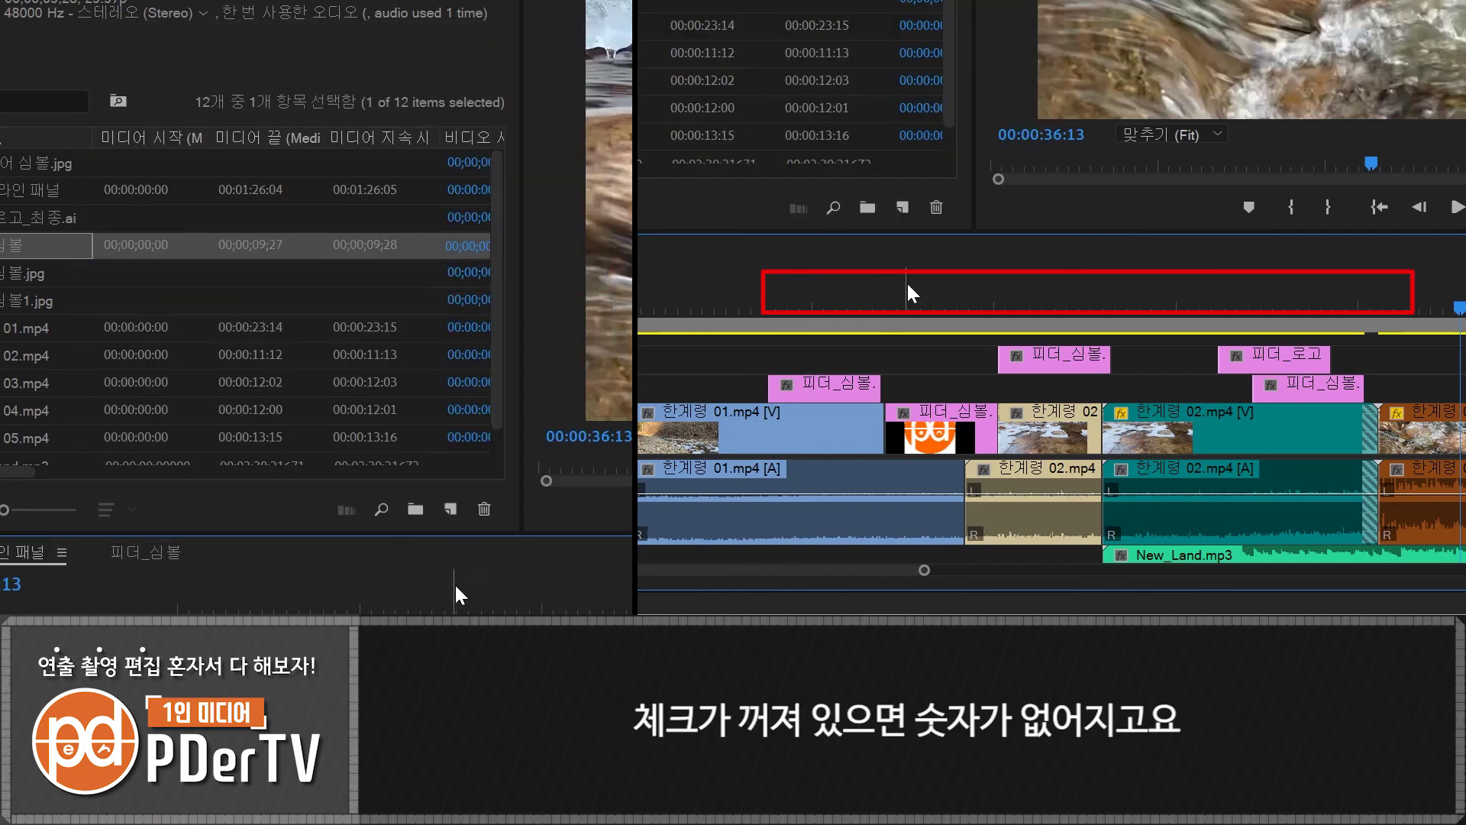
left_click(61, 553)
left_click(173, 274)
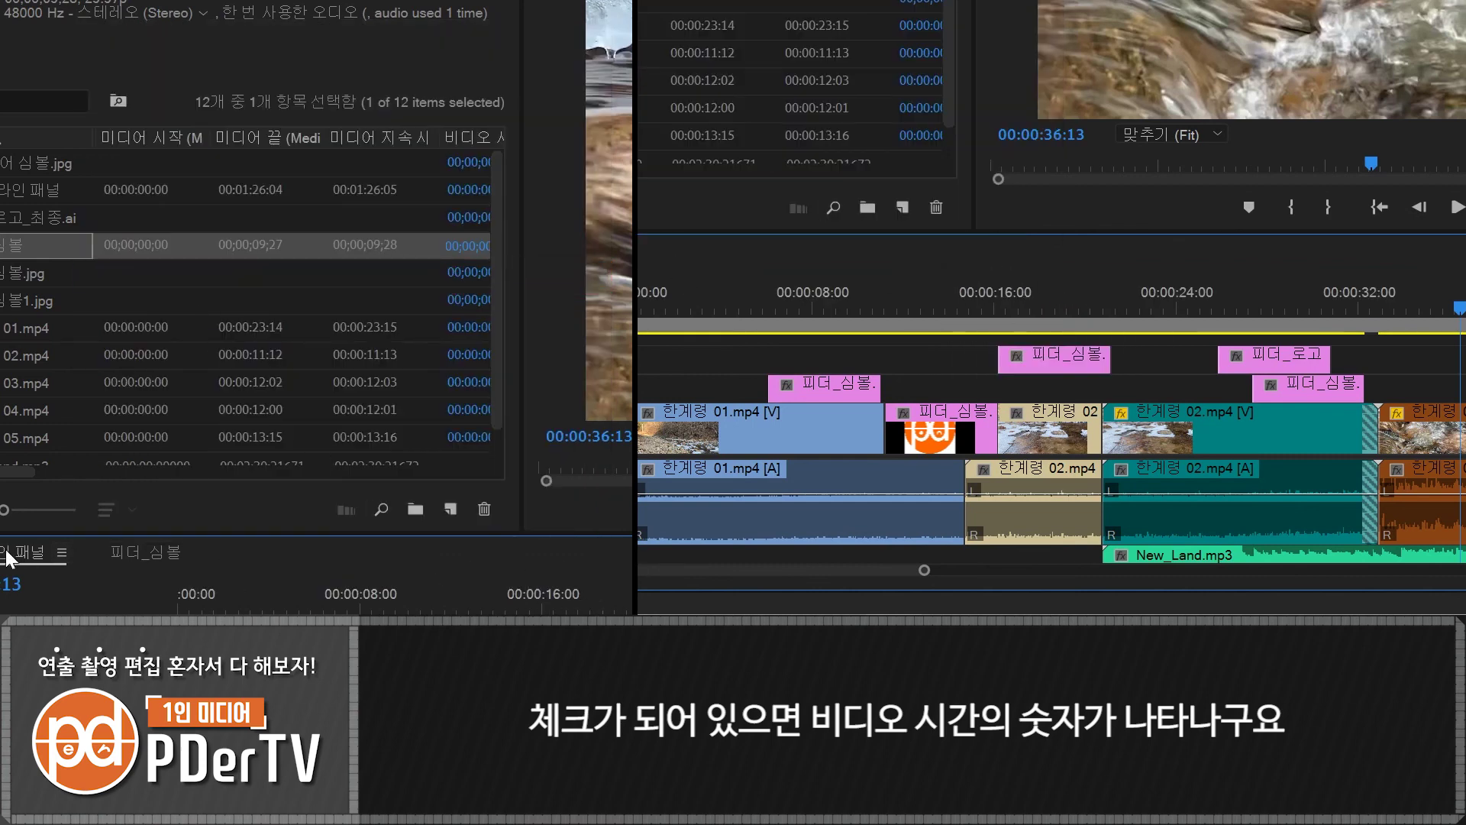
Step: Show both head and tail thumbnails on the timeline's video clips, and return to head thumbnails only
left_click(62, 551)
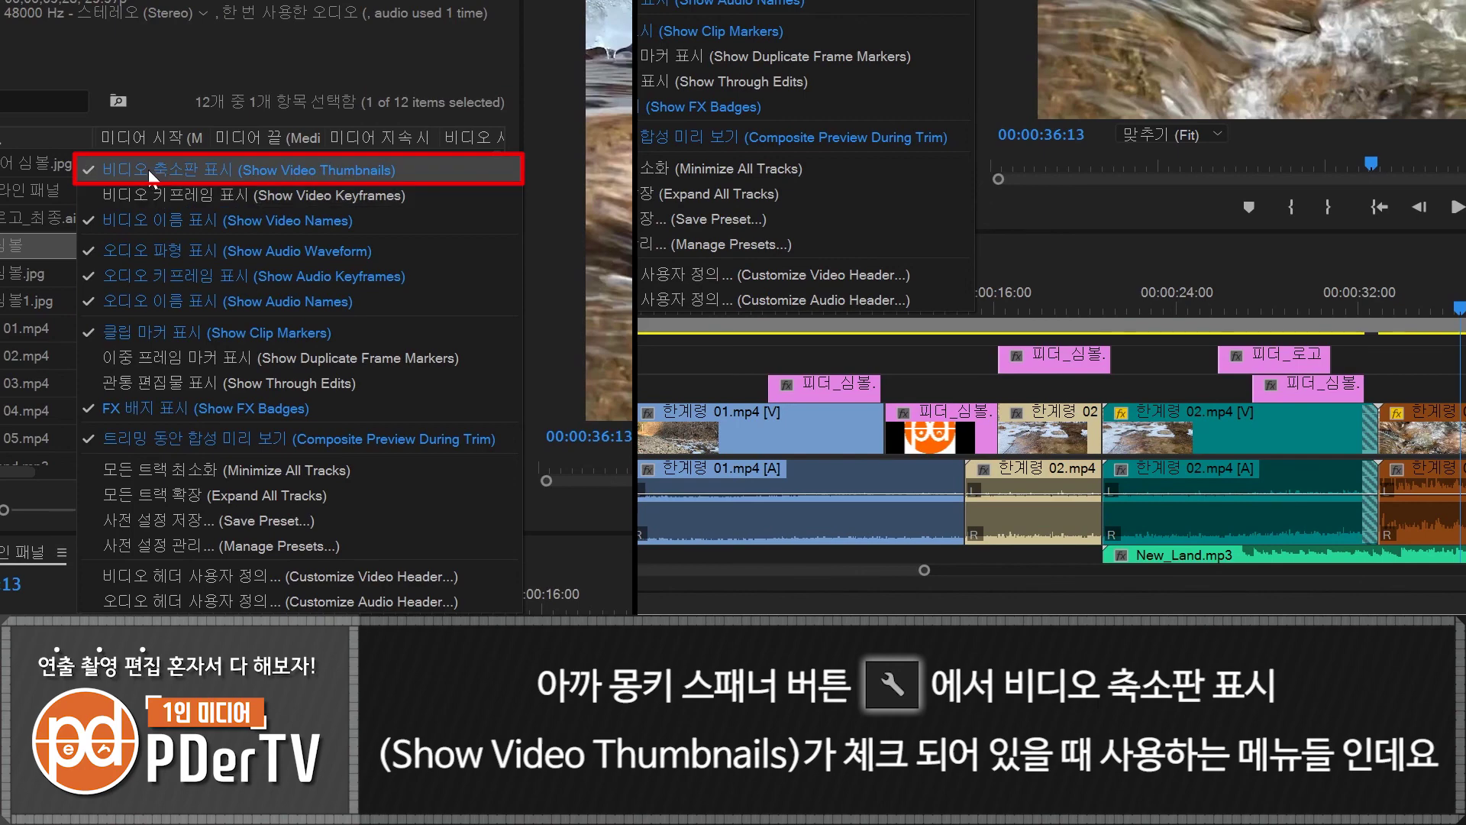
left_click(60, 550)
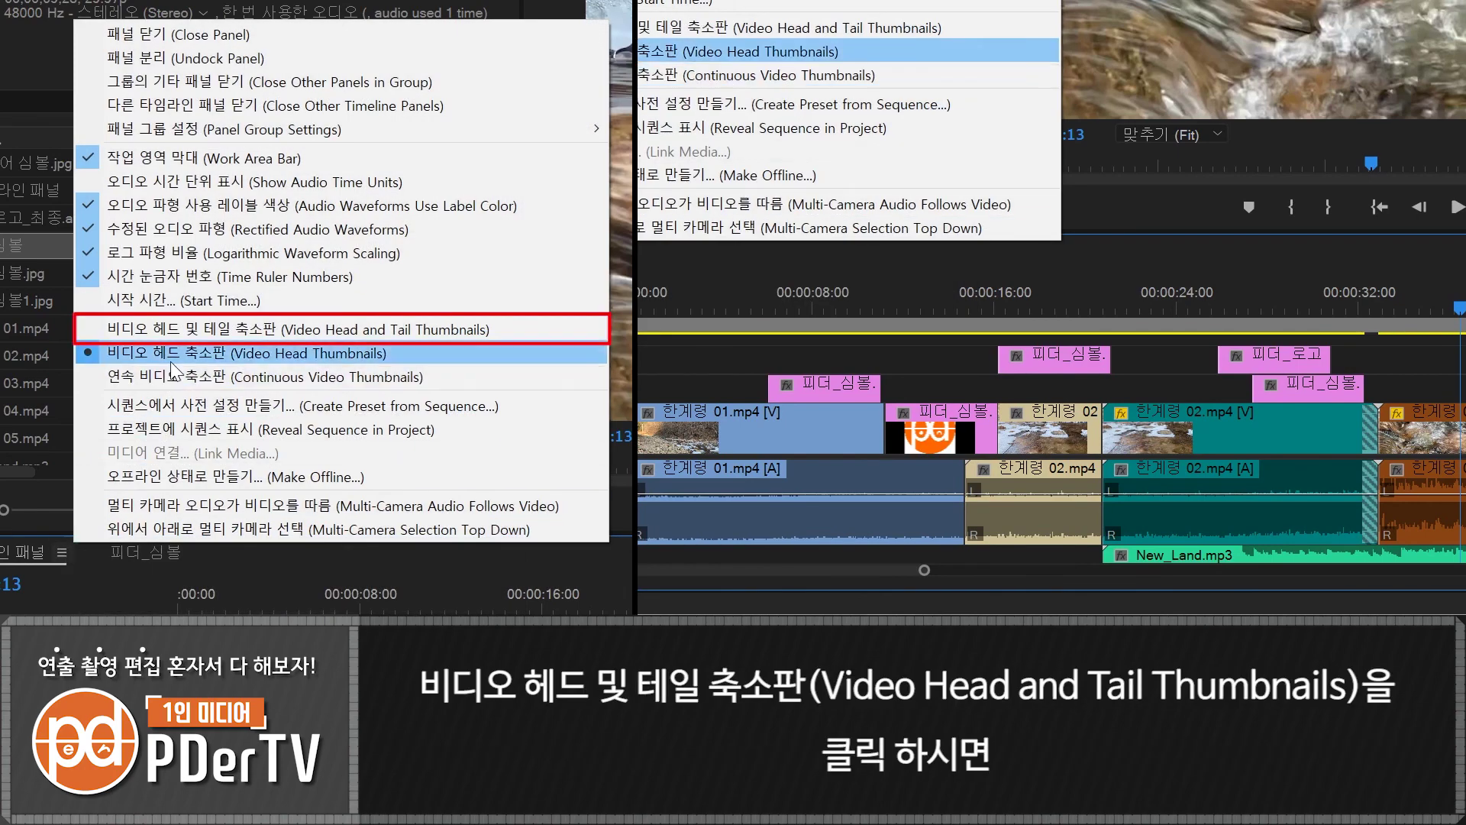
left_click(157, 336)
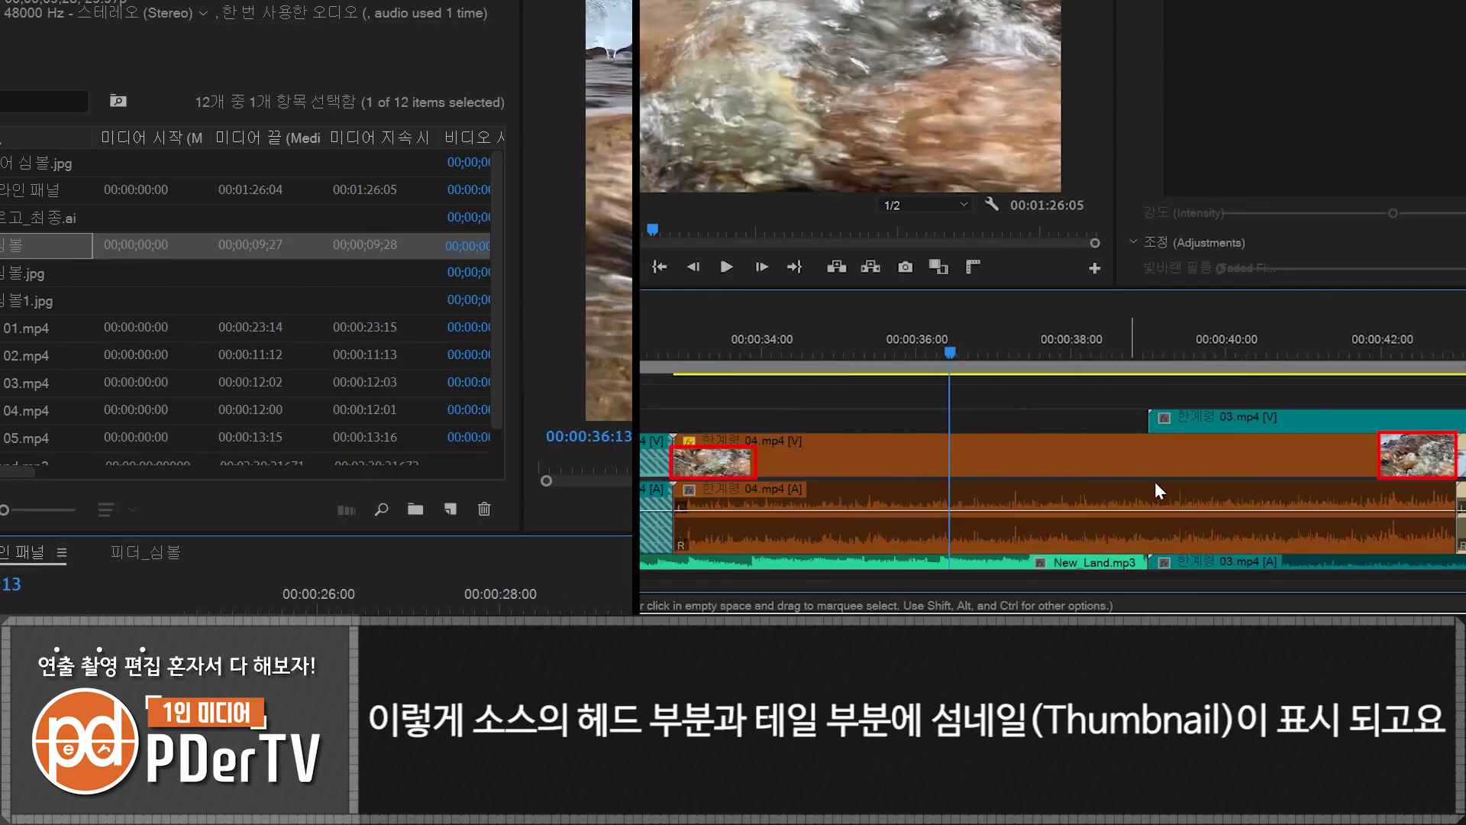
left_click(1283, 464)
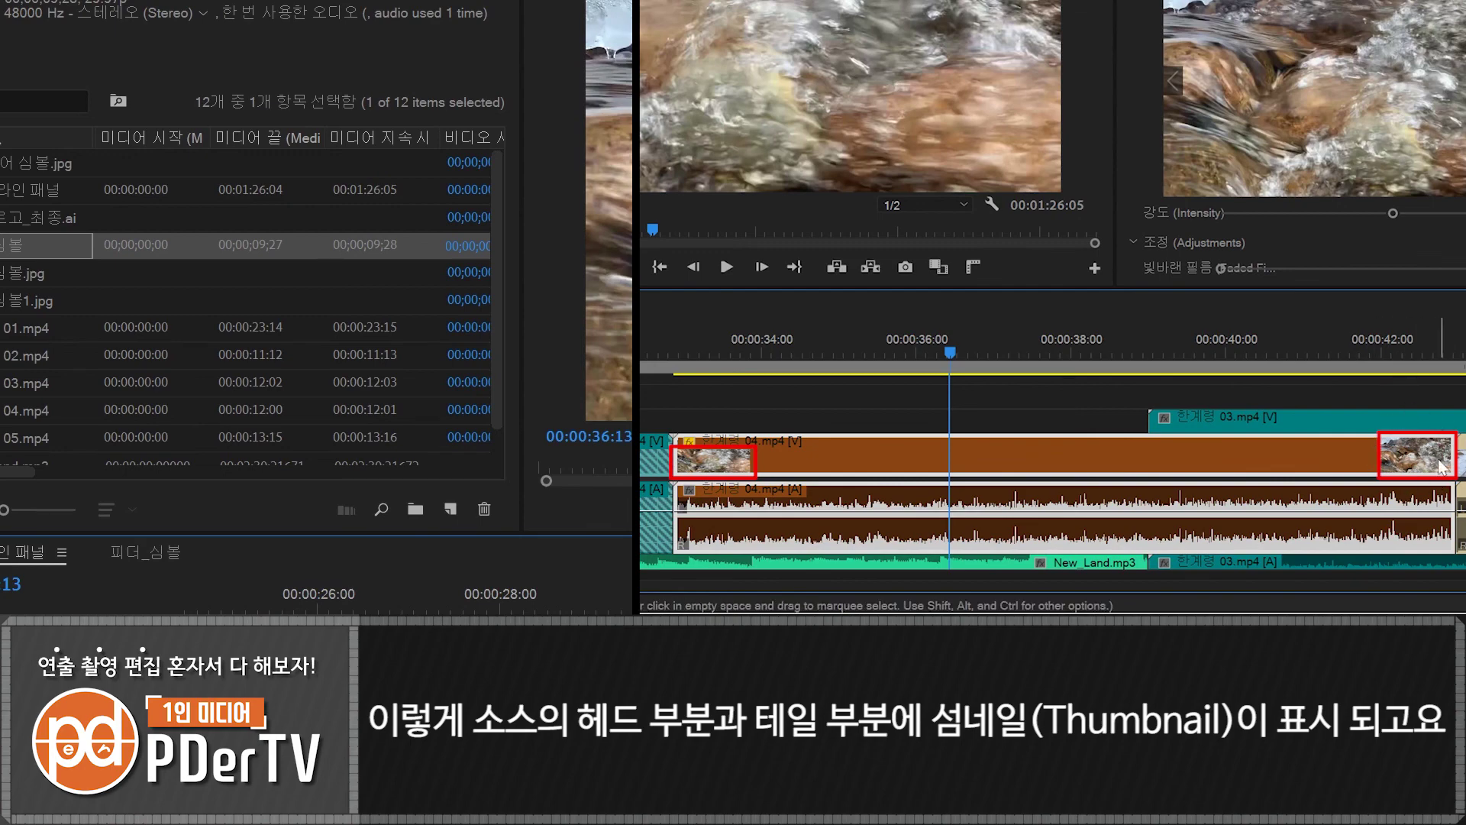
left_click(60, 552)
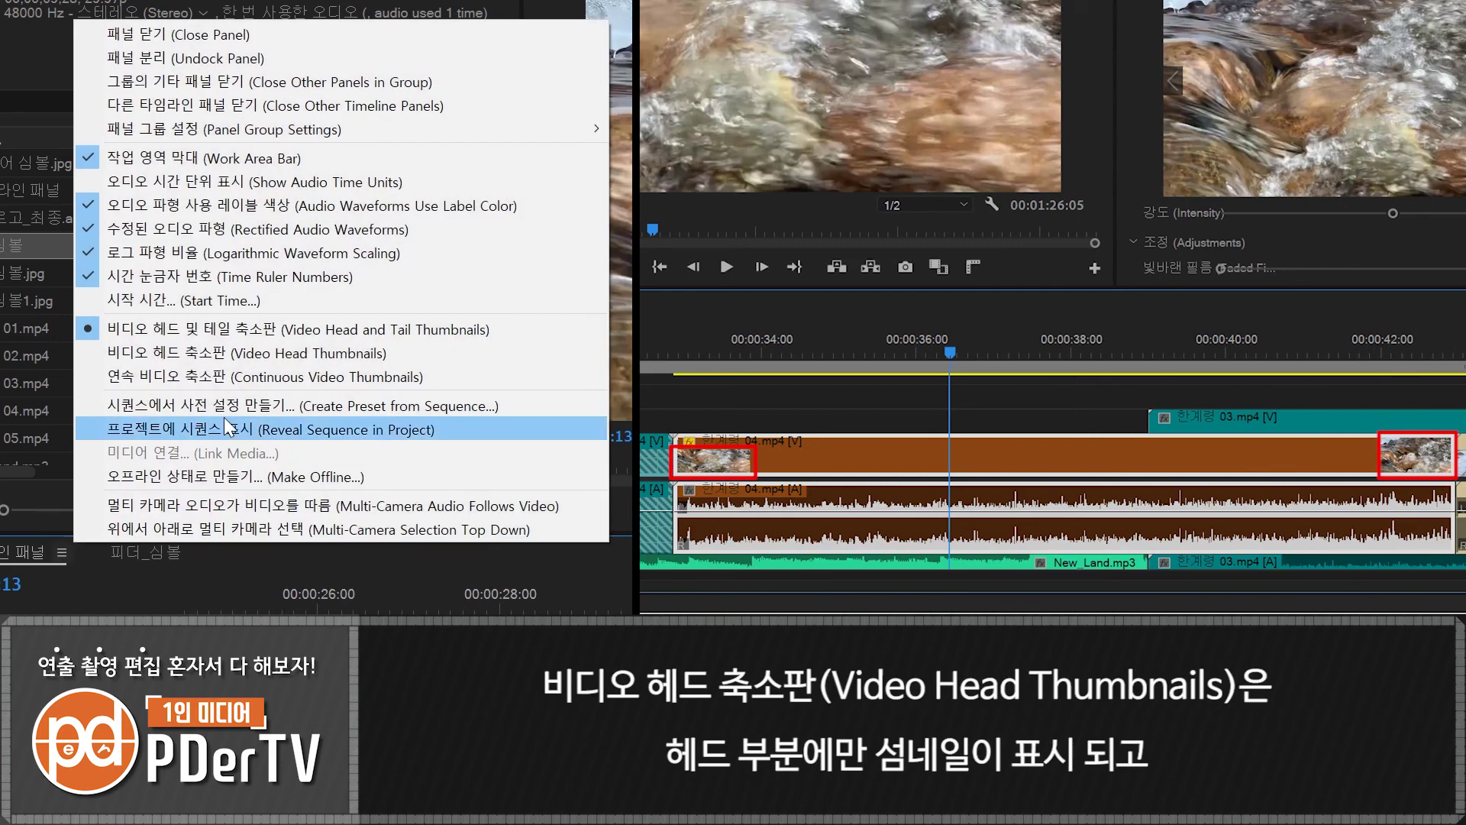
left_click(212, 350)
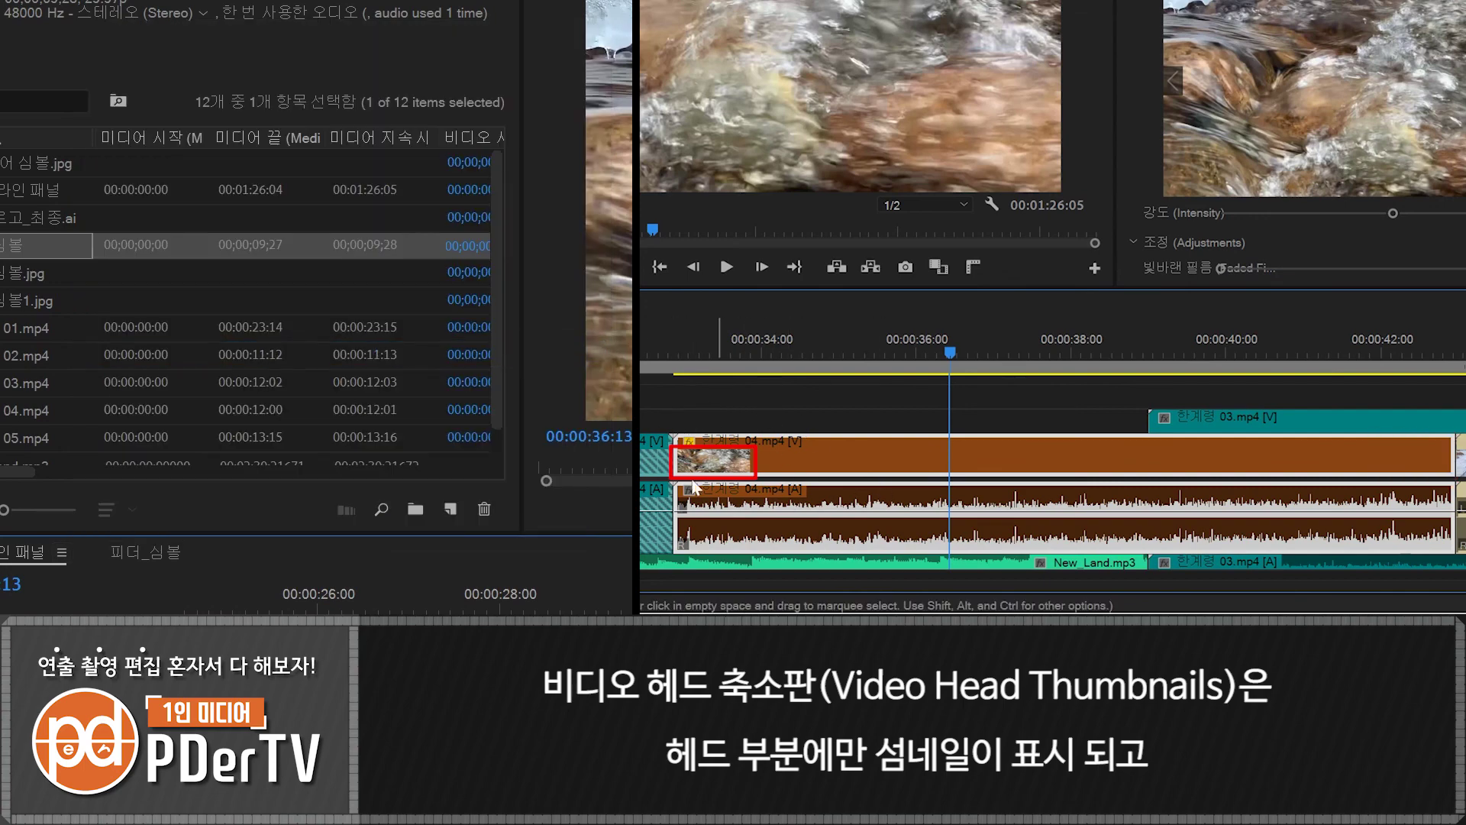
Step: Show continuous thumbnails along the timeline's video clips, and switch back to Video Head Thumbnails
left_click(63, 554)
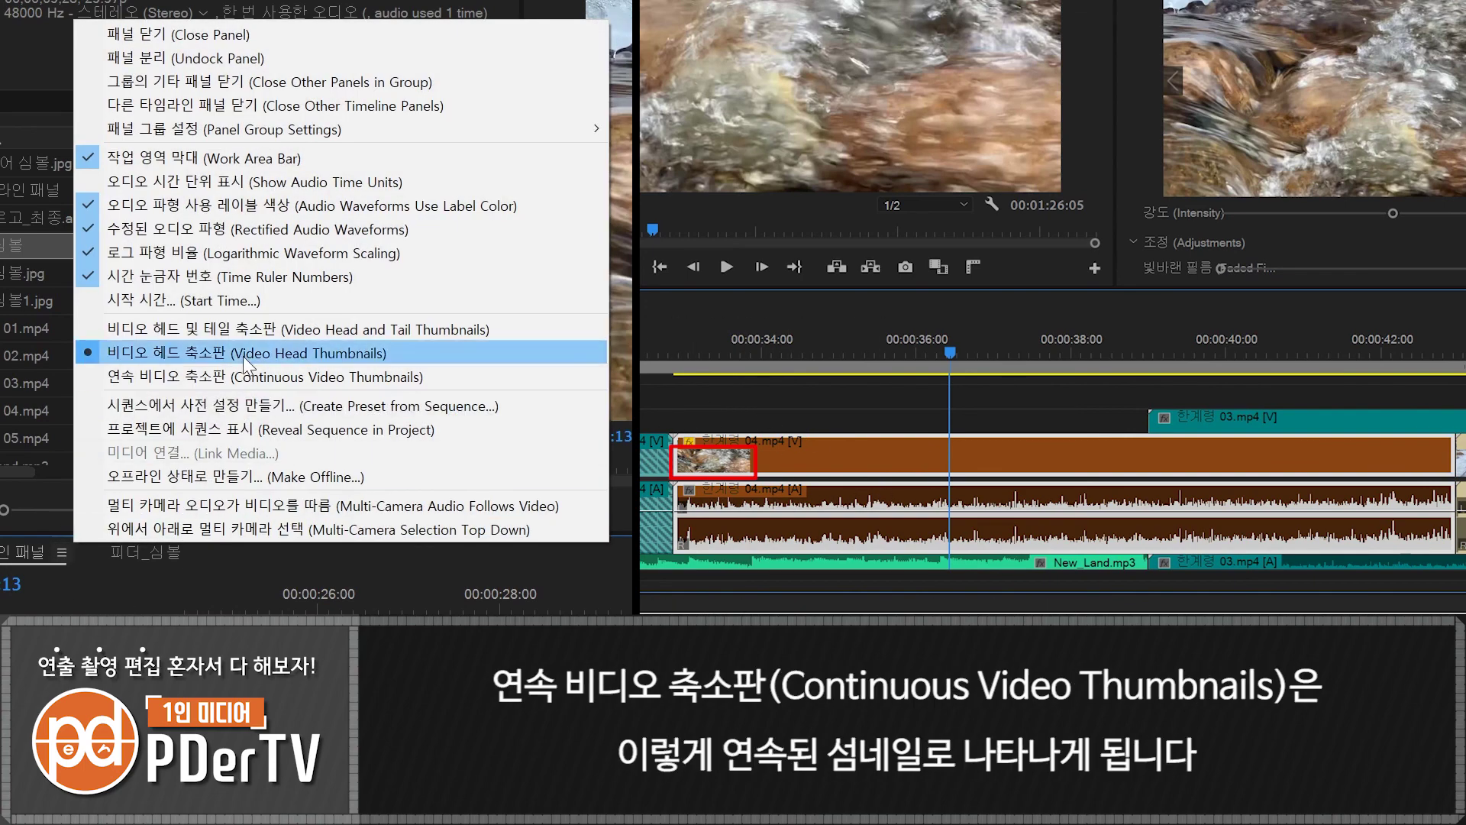
left_click(203, 377)
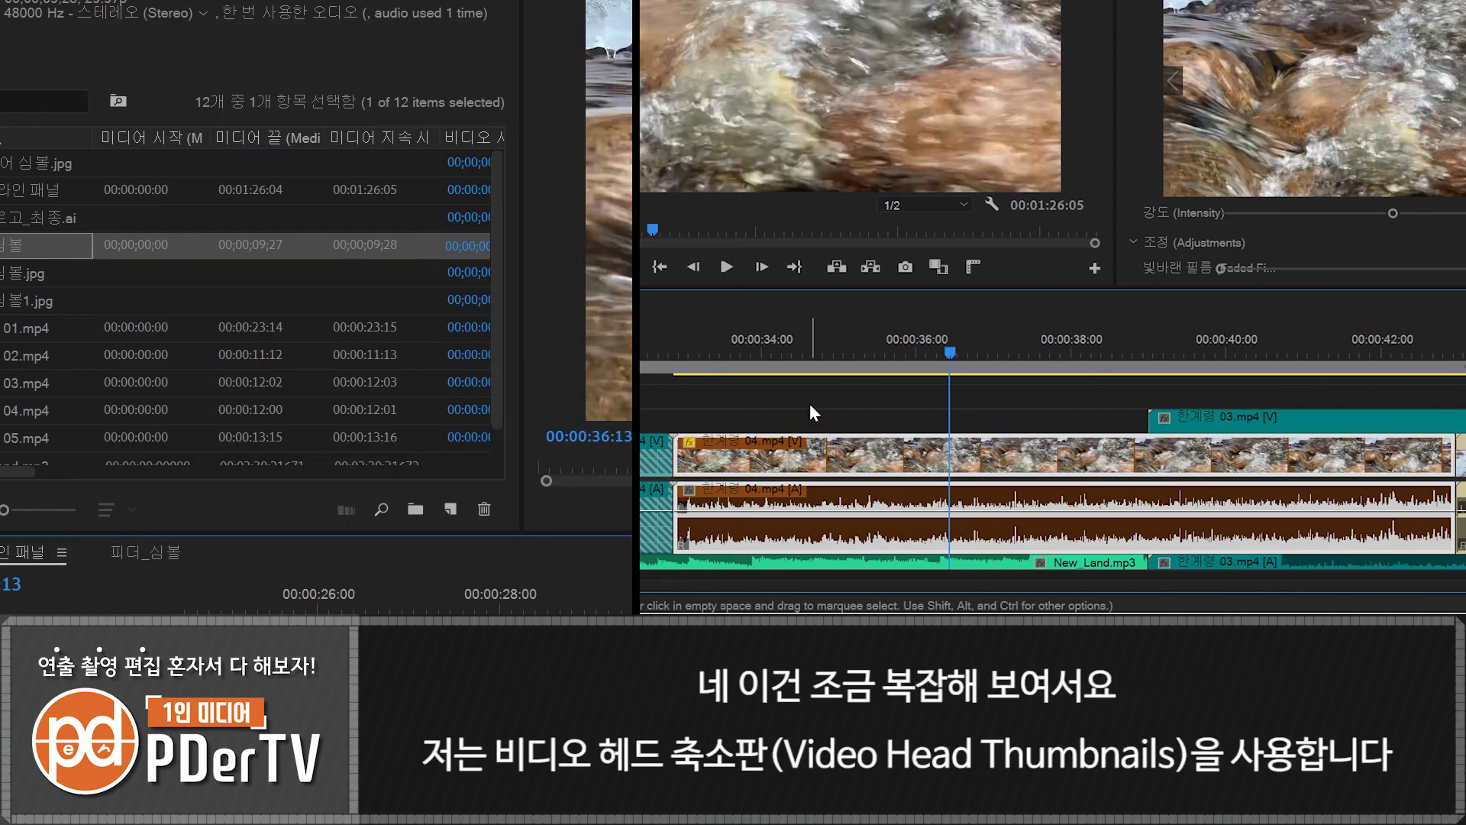
left_click(61, 552)
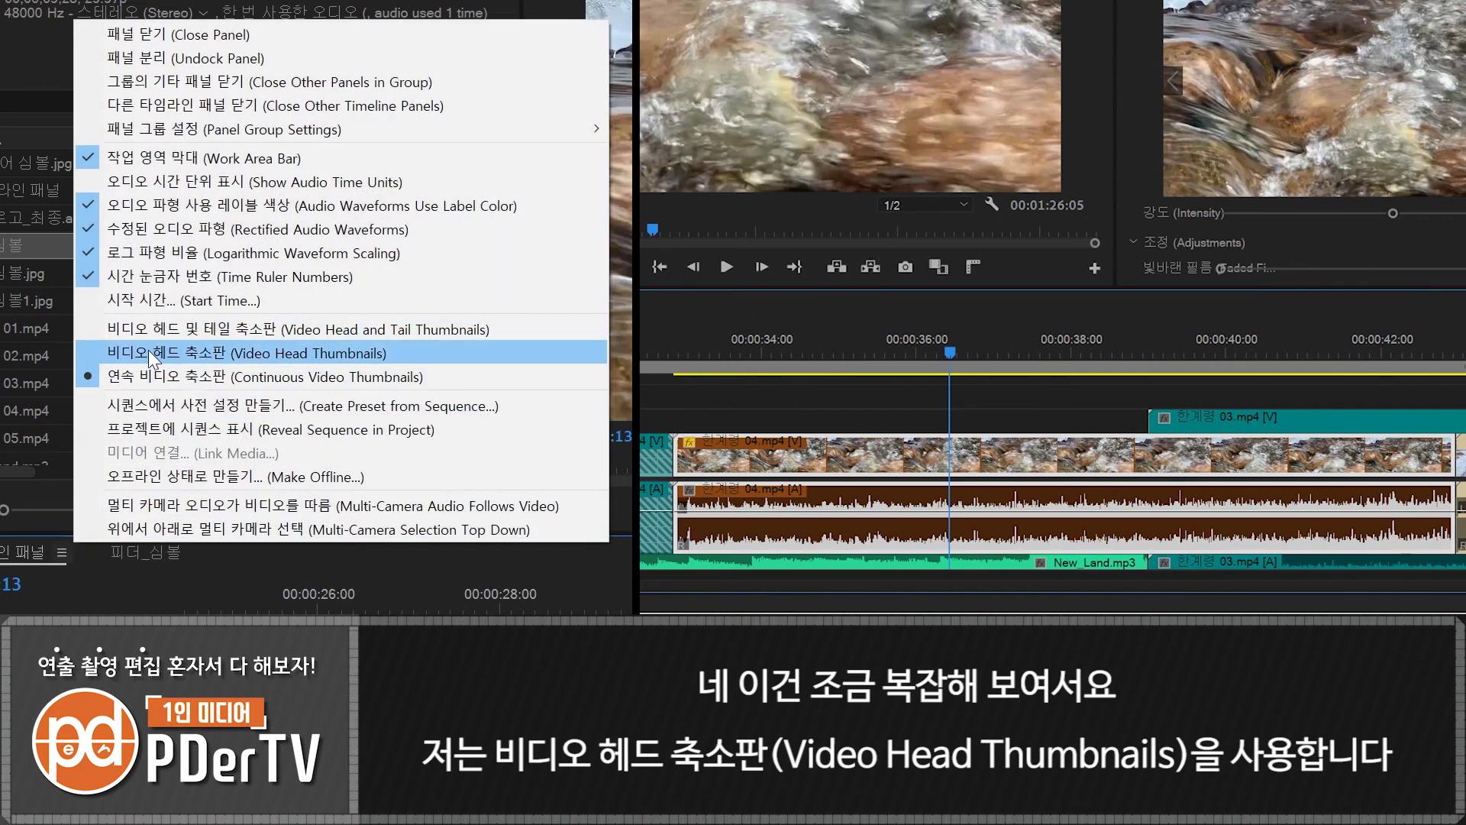
left_click(150, 355)
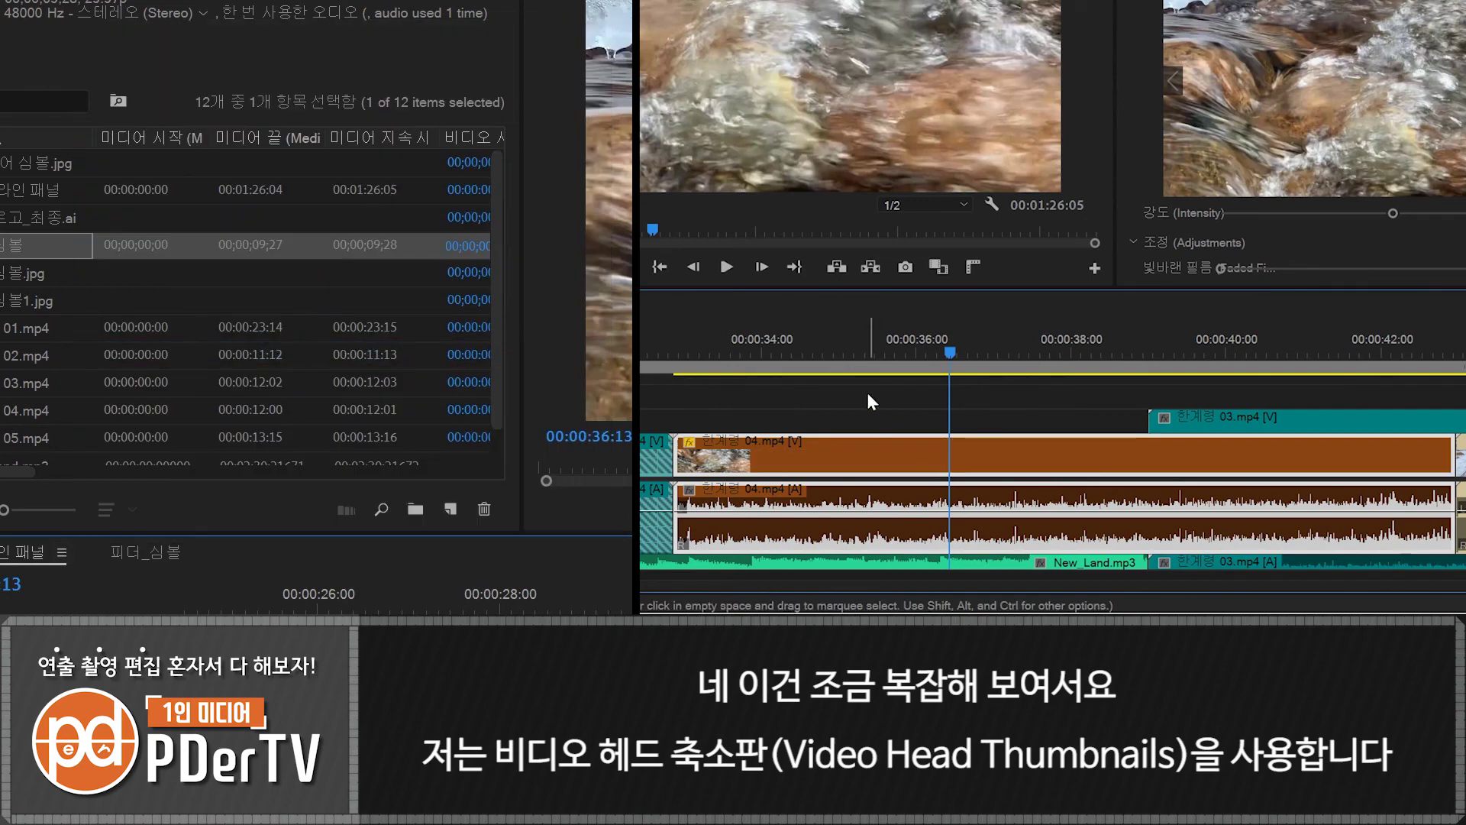